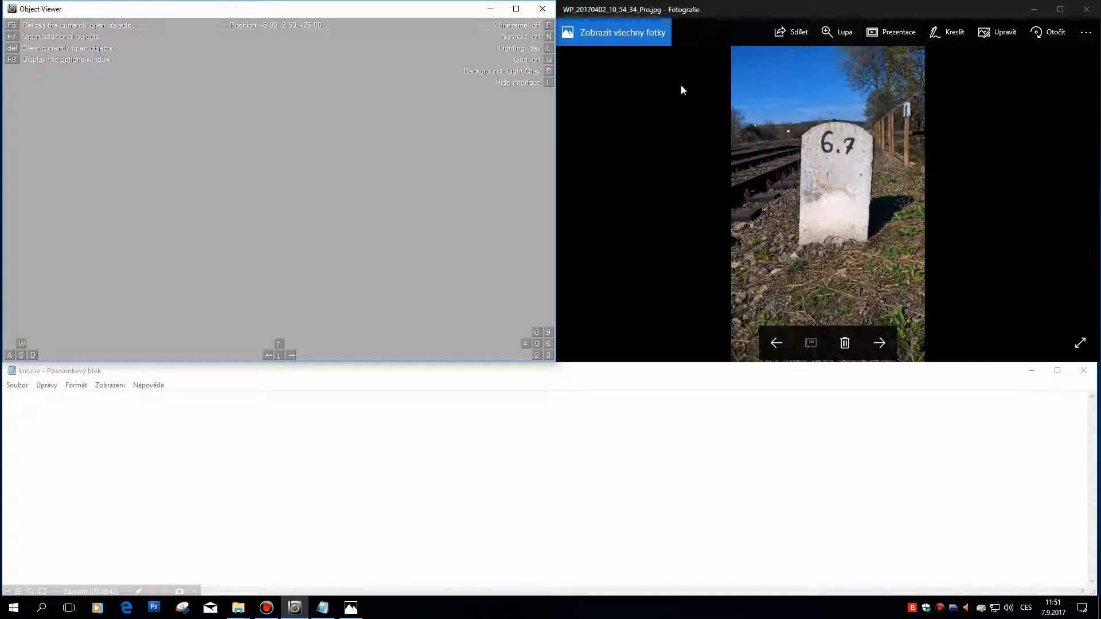
Step: Start the km.csv script with the line "CreateMeshBuilder,"
click(484, 418)
text(Cr)
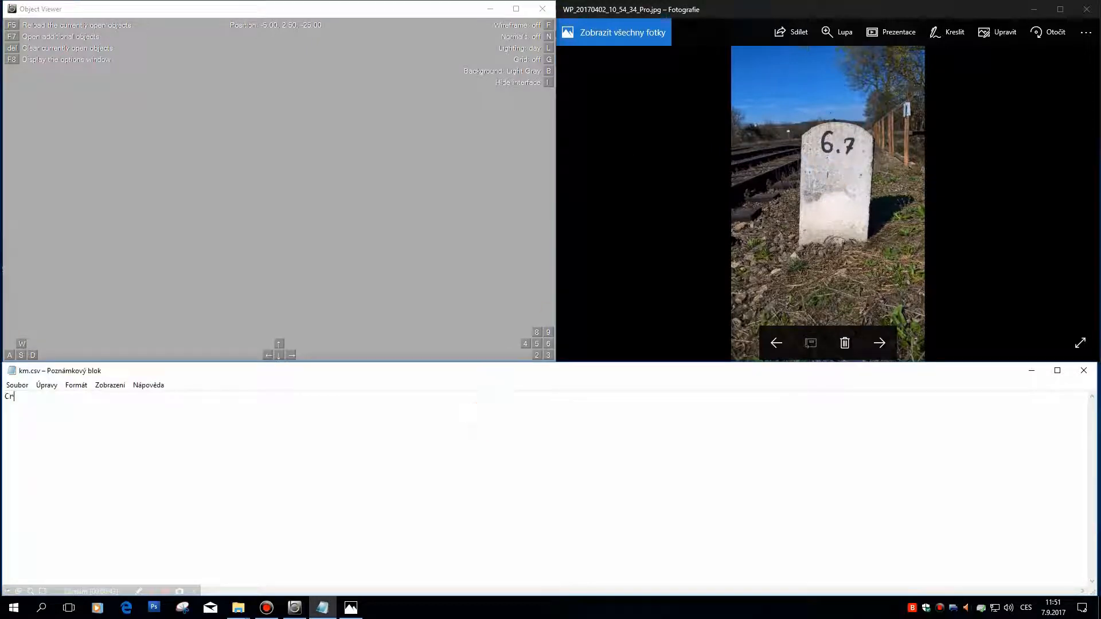
text(eateMeshBuilder,)
key(Return)
Step: Add the first two vertex lines, AddVertex,0,0,0 and AddVertex,0,1,0
text(AddVertex)
text(,0)
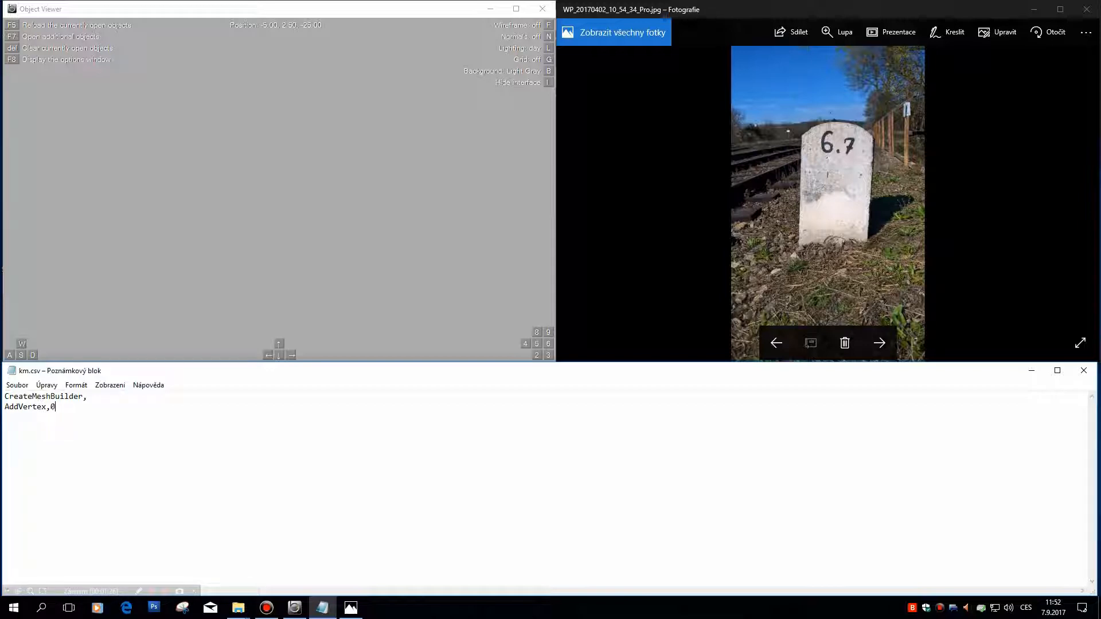
text(,0,)
text(0 )
text(AddVerte)
text(x,0,1,0)
key(Return)
Step: Add a third vertex line reading AddVertex,1,1,0
text(AddVertex1,1,0)
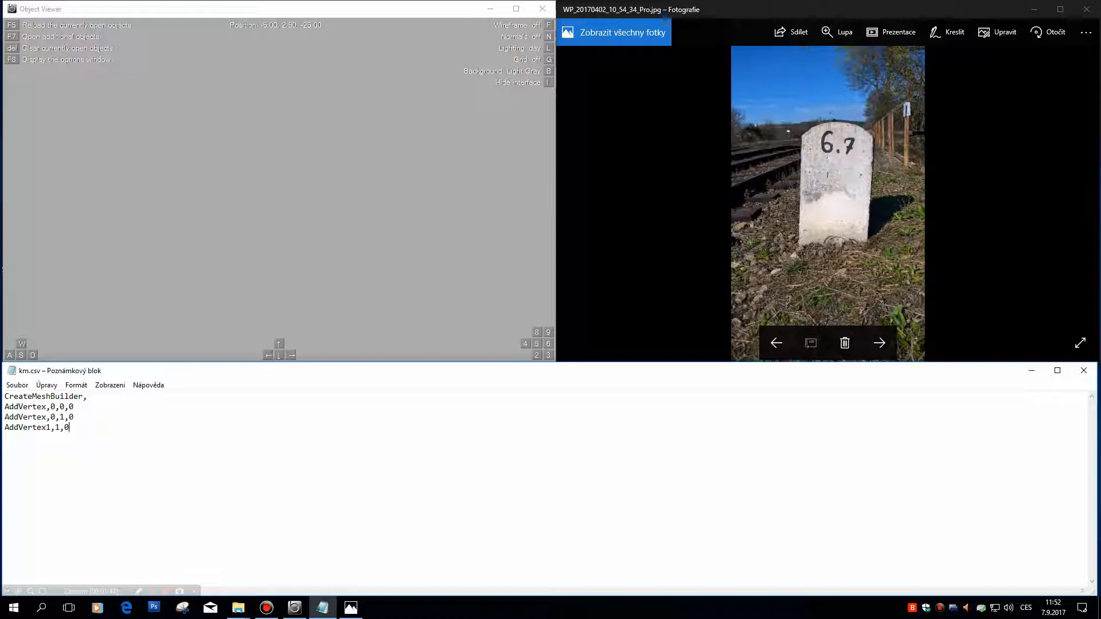
text(,)
click(485, 417)
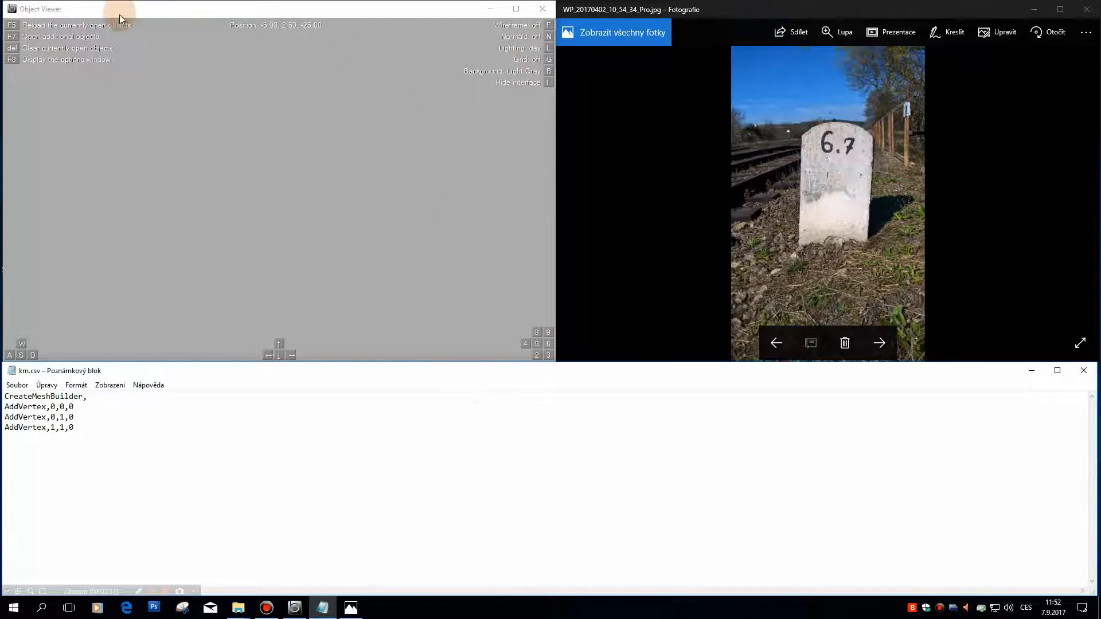
Step: Check the stone marker in the reference photo and set the first vertex's X coordinate to -0.2 in km.csv
click(772, 10)
double_click(834, 182)
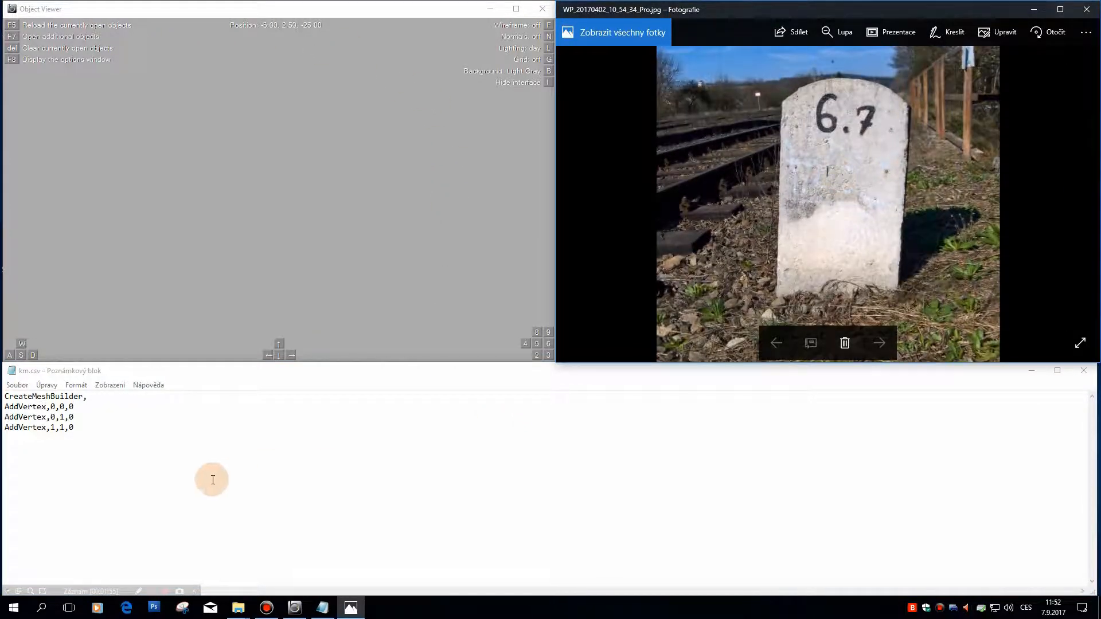
click(110, 429)
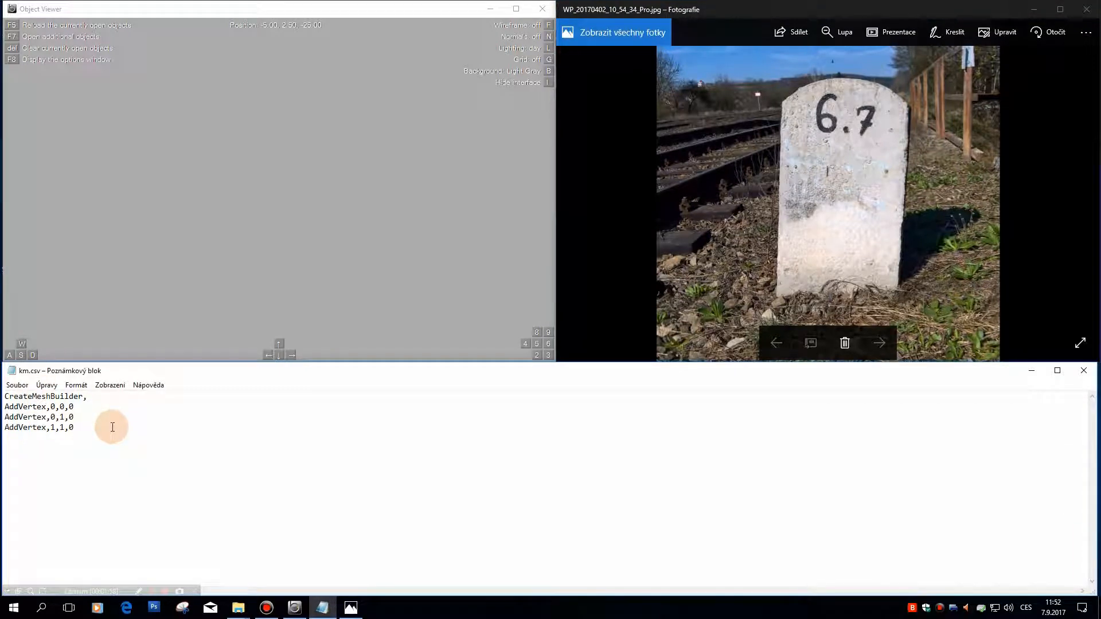
key(Up)
key(Up)
key(Left)
key(Left)
key(Left)
key(Left)
Step: Change the second vertex's coordinates to -0.2,0.6,-0.075
key(Left)
key(Up)
Step: Set the first vertex's Z coordinate to -0.075
key(Up)
click(138, 466)
click(55, 407)
text(-0.2)
key(Up)
key(Right)
key(Right)
key(Right)
text(-)
key(Right)
text(.075)
key(Down)
key(Left)
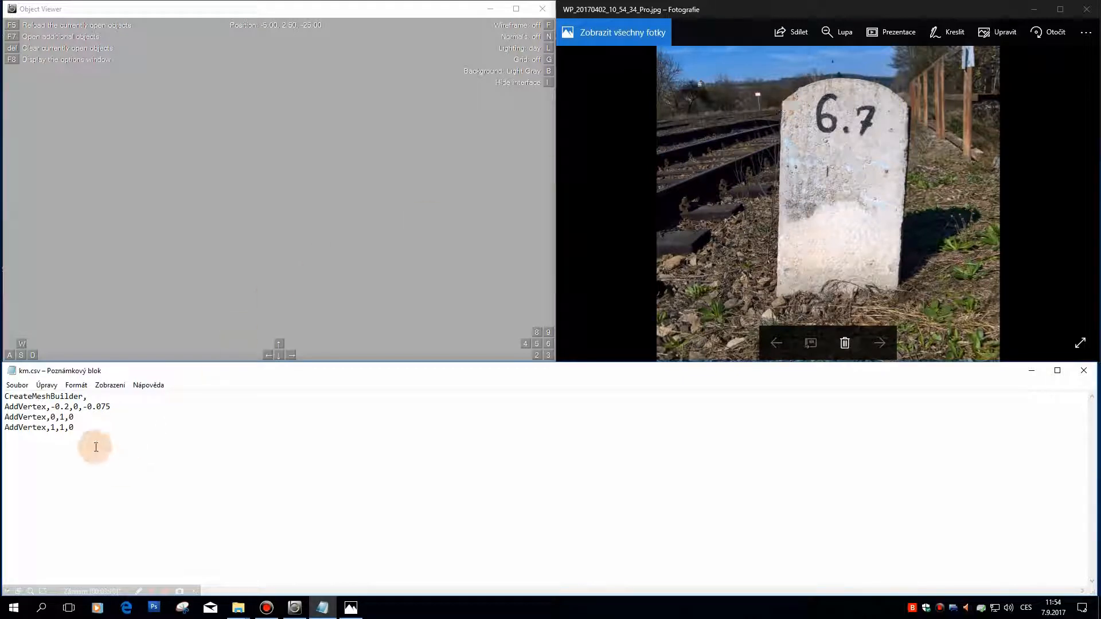
text(-0)
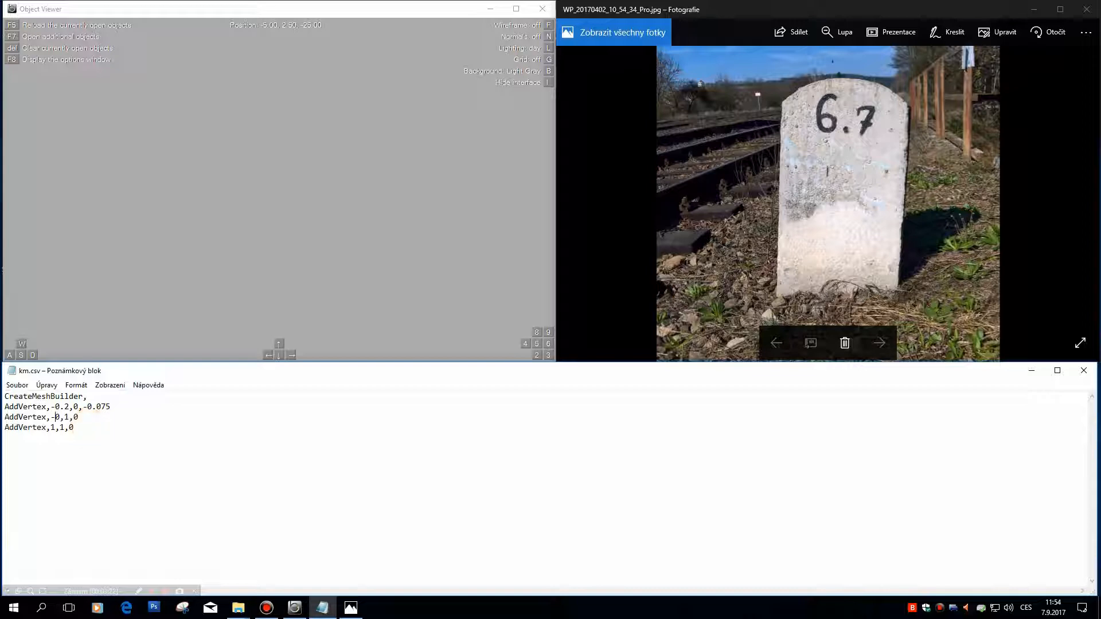
text(.2)
key(BackSpace)
text(0.6)
click(94, 422)
key(Left)
click(115, 417)
key(BackSpace)
text(-0.075)
Step: Check the marker's shape in the photo and set the third vertex's X to 0.2 and Y to 0.6
click(516, 324)
click(883, 154)
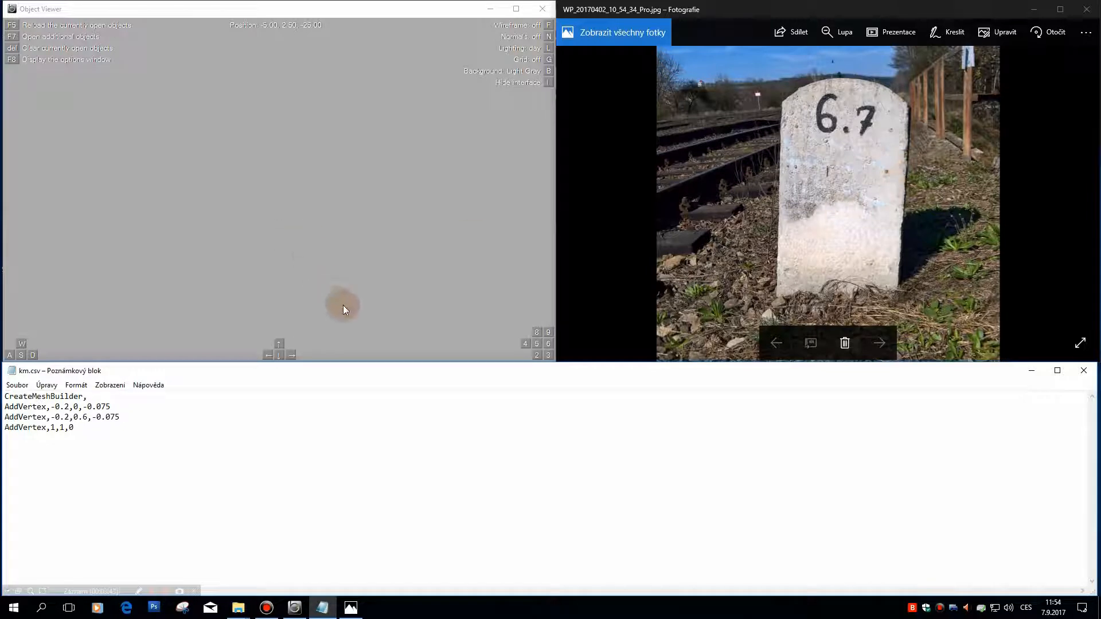
double_click(783, 102)
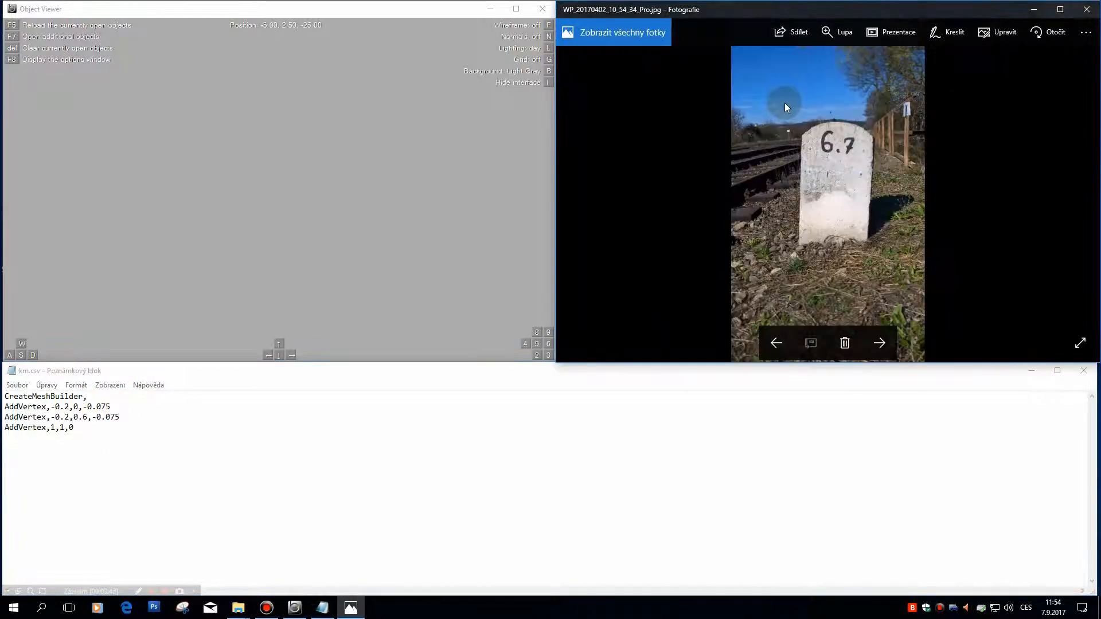
double_click(815, 138)
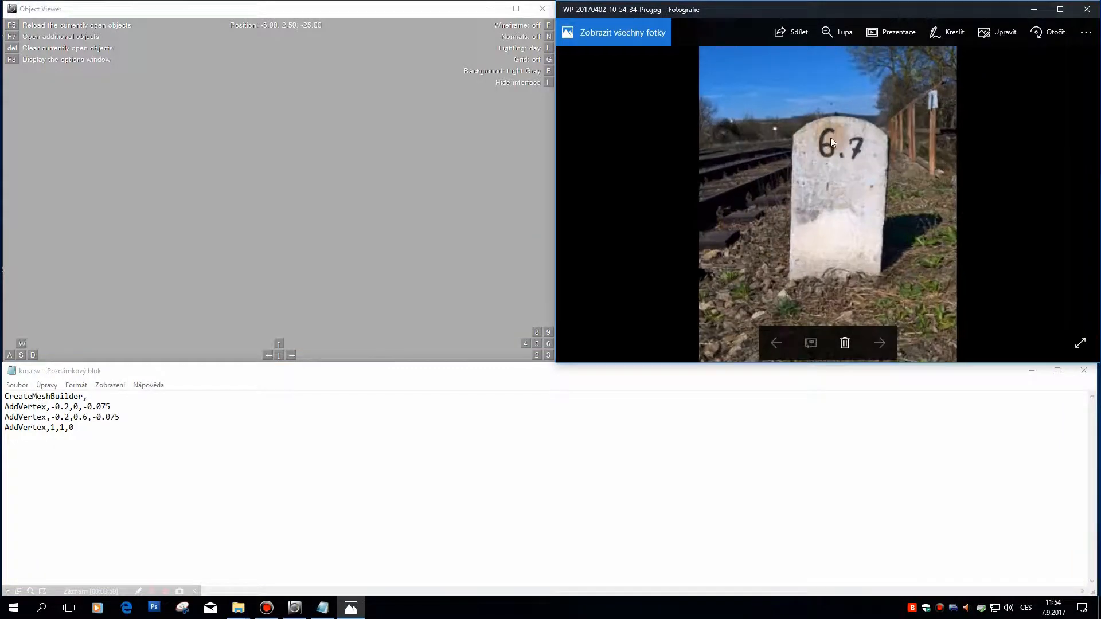
click(94, 419)
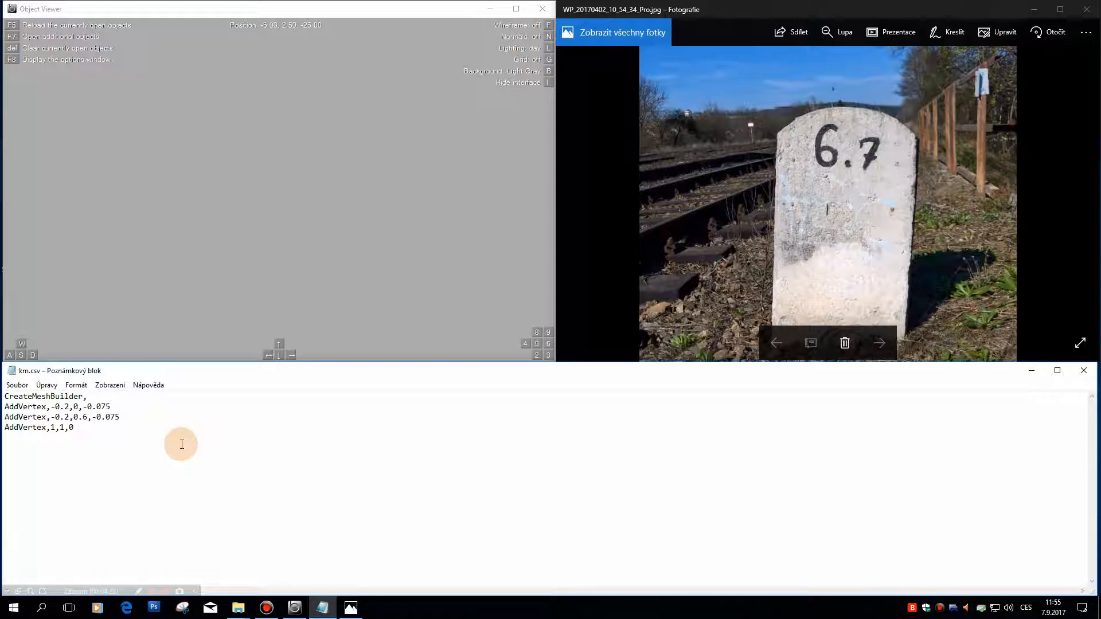
text(0)
key(Delete)
key(BackSpace)
text(0.2)
key(BackSpace)
text(0.6)
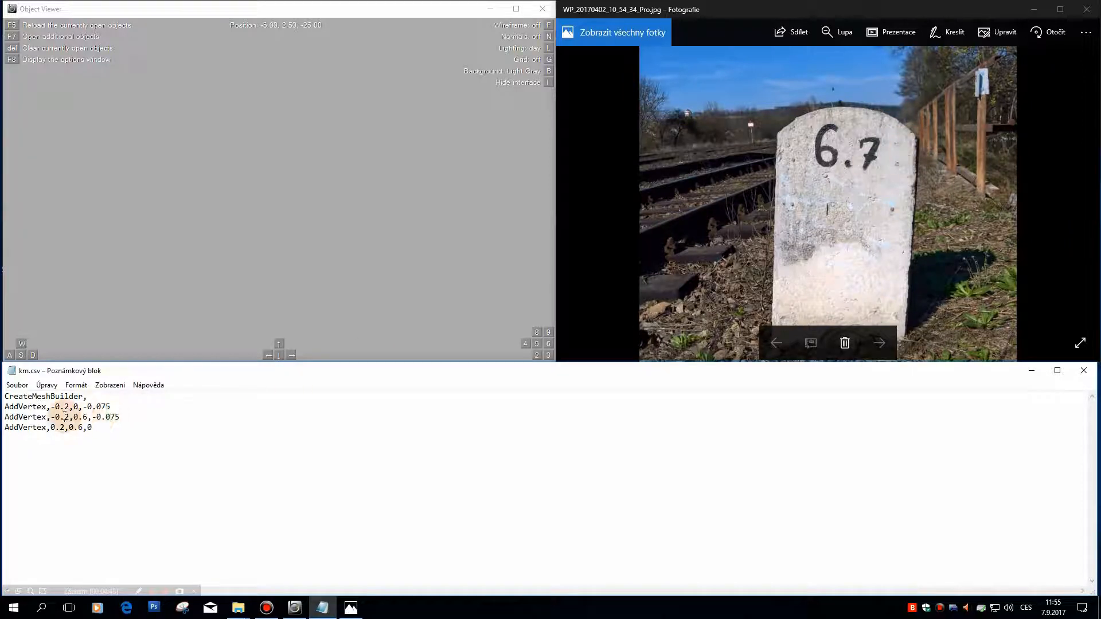
Step: Set the third vertex's Z coordinate to -0.075
click(107, 427)
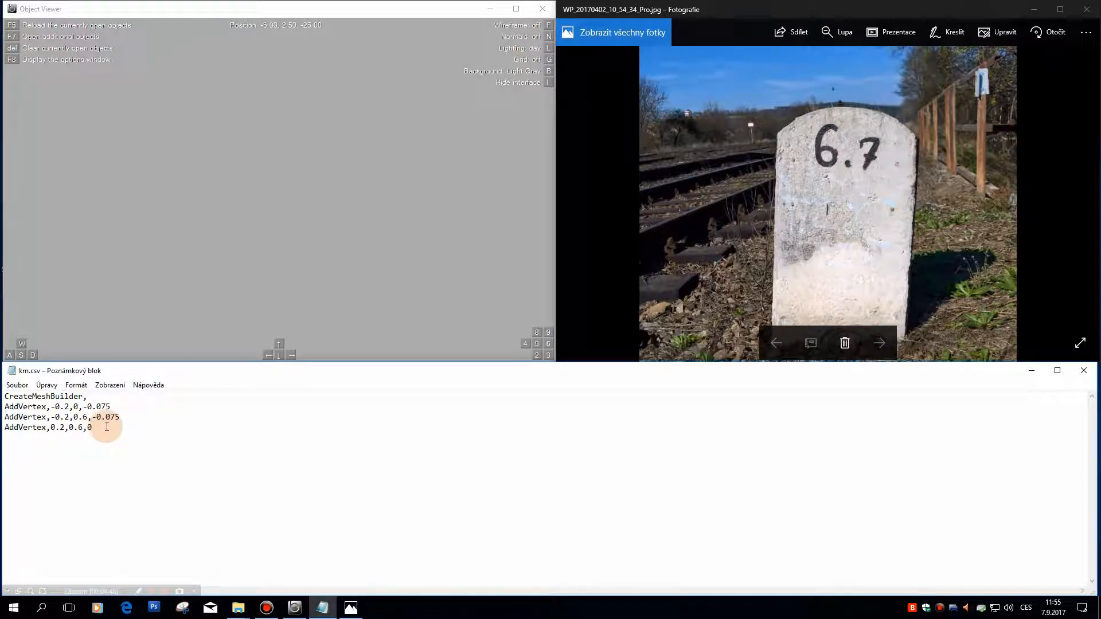
key(BackSpace)
text(-0)
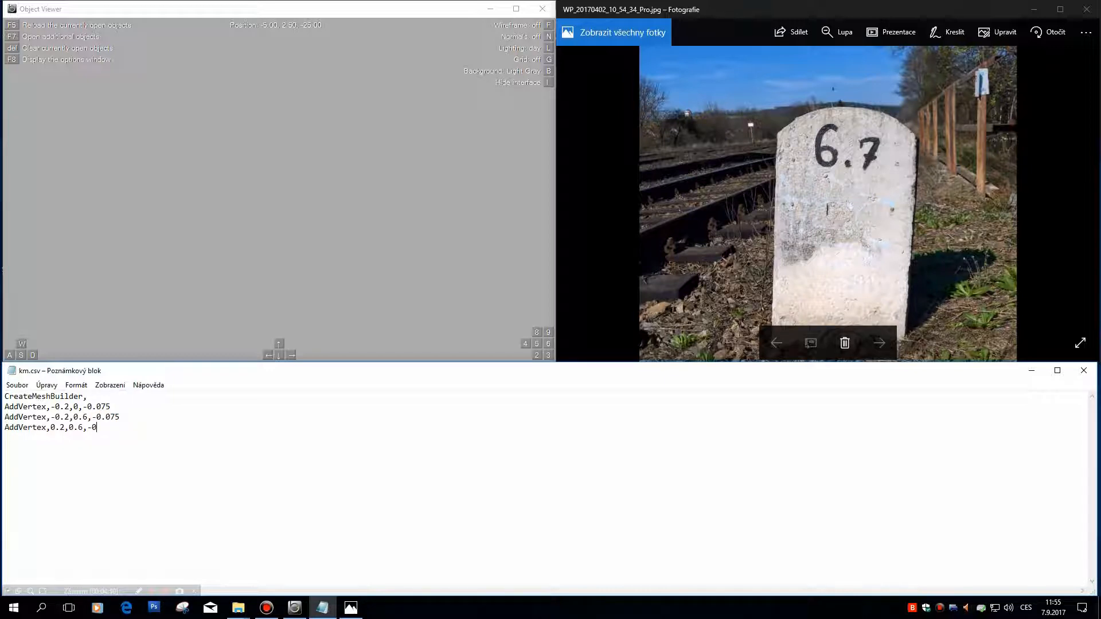
text(.075)
Step: Add a fourth vertex line below the third, reading AddVertex,0.2,0.6,-0.075
click(107, 419)
key(Down)
key(Down)
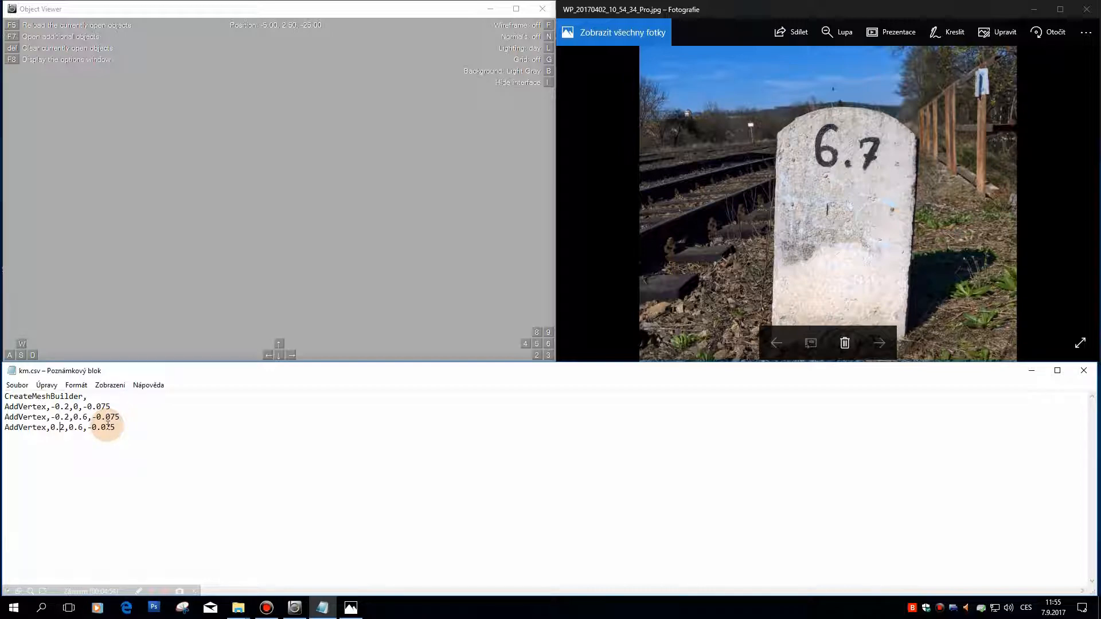
key(End)
key(shift+Home)
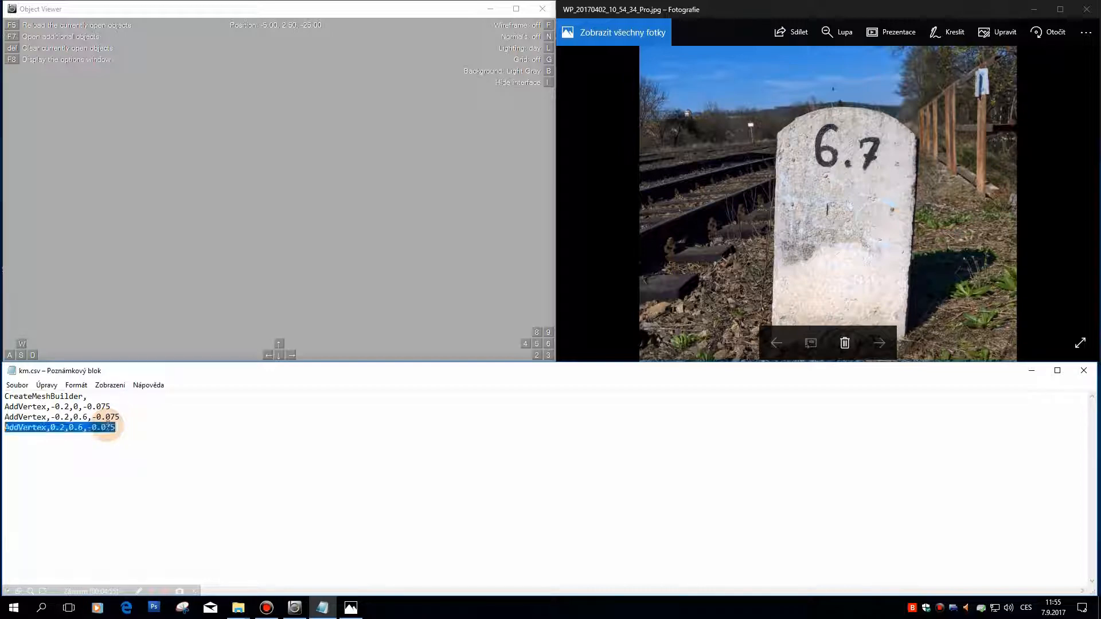
key(End)
key(Return)
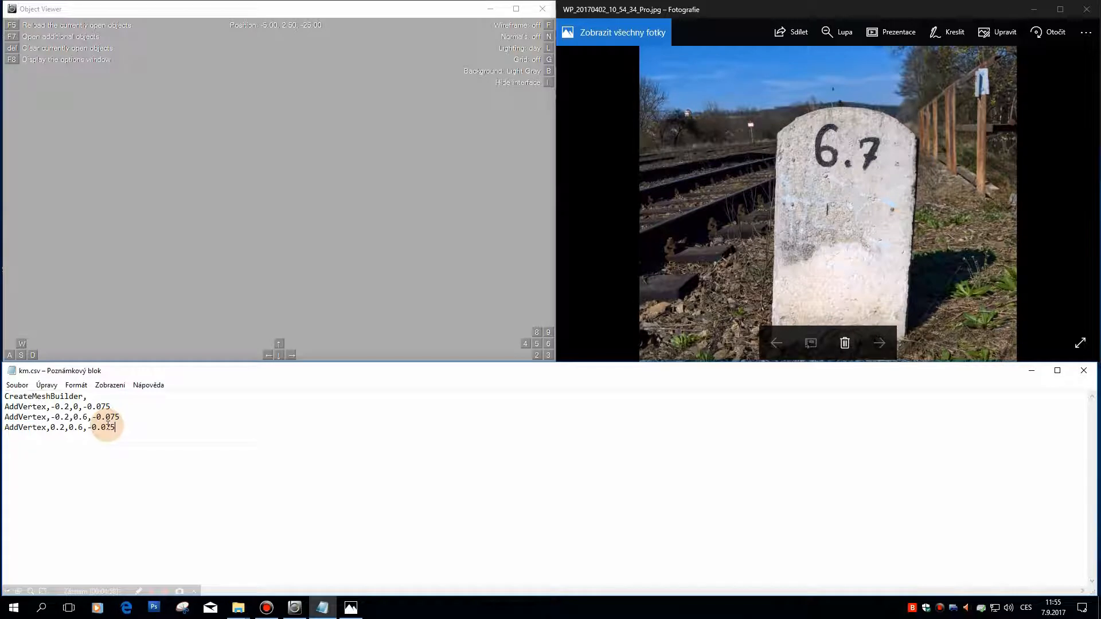
text(AddVe)
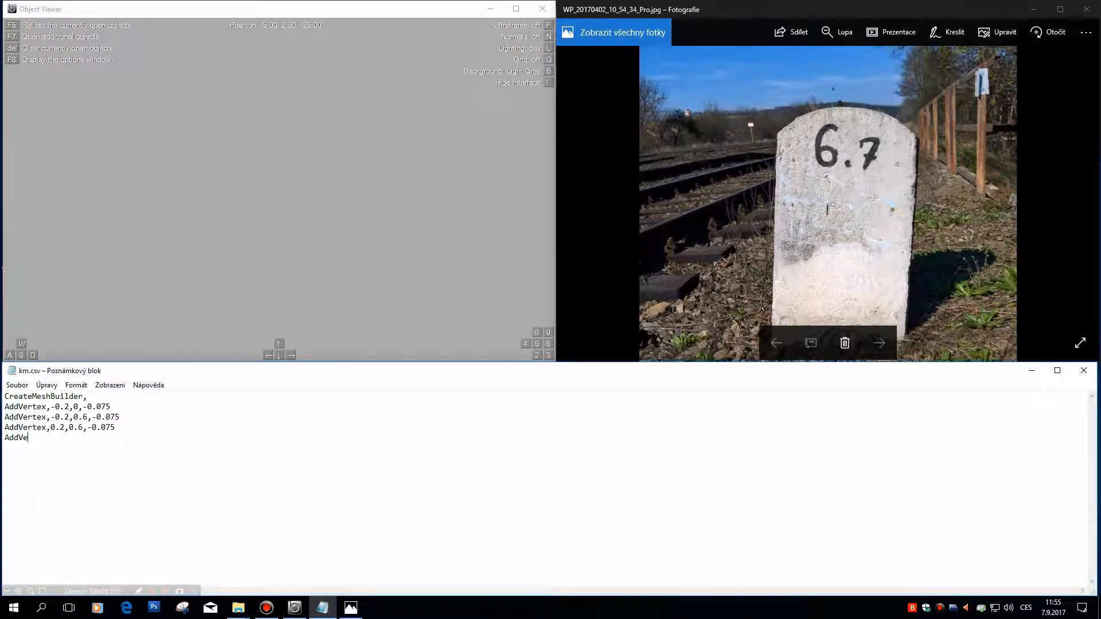
text(rtexm,)
key(Left)
key(BackSpace)
text(0.2,0.6,-0.075)
Step: Add a face through the four vertices with the line AddFace,0,1,2,3
key(Return)
text(AddFace,0,1,2,3)
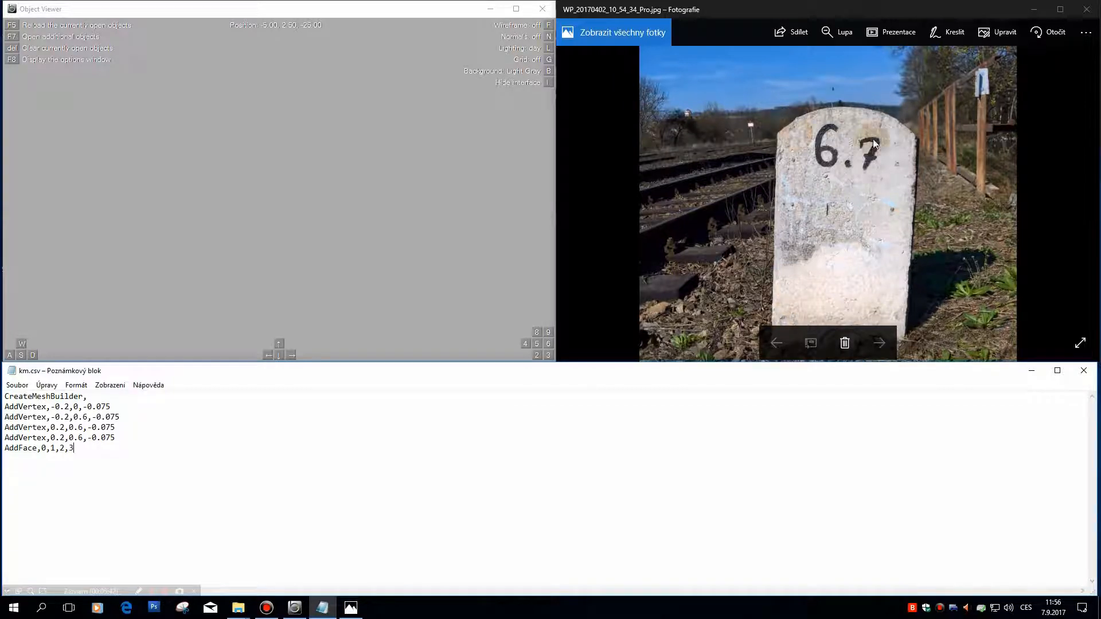
click(478, 450)
Step: Colour the face blue with the line SetColor,0,0,255
key(Return)
text(SetColor,)
text(0,0,255)
Step: Save km.csv, then switch to Object Viewer and reload the object to check the face up close
click(18, 385)
click(31, 425)
click(178, 248)
key(F5)
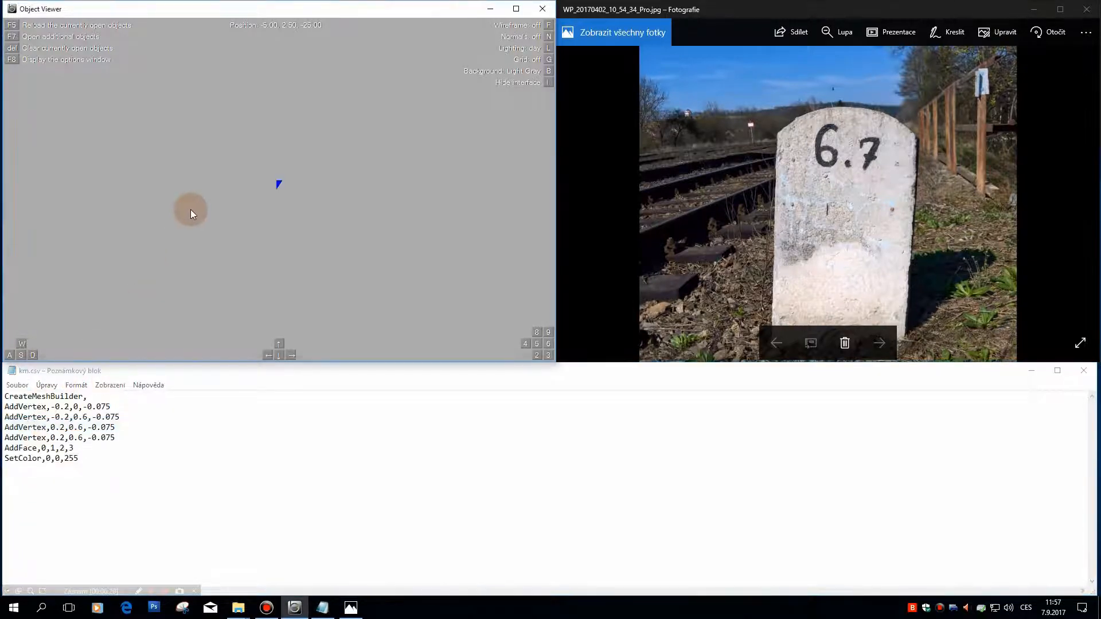
key(w)
key(w)
key(s)
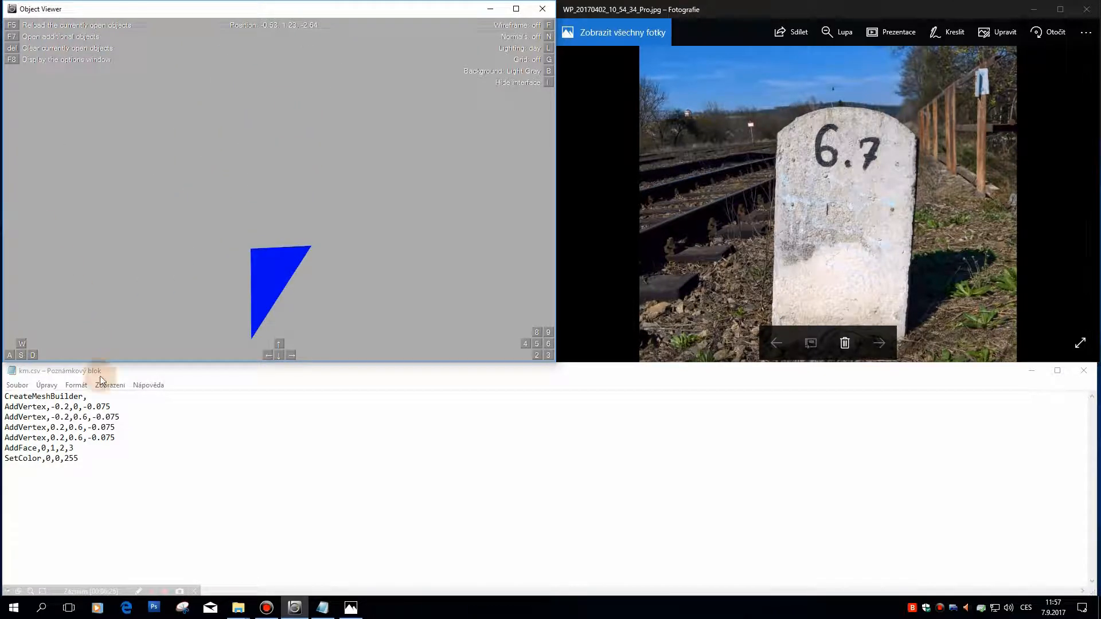
Step: Correct the fourth vertex's Y coordinate to 0 in km.csv and save the file
click(82, 437)
key(BackSpace)
key(BackSpace)
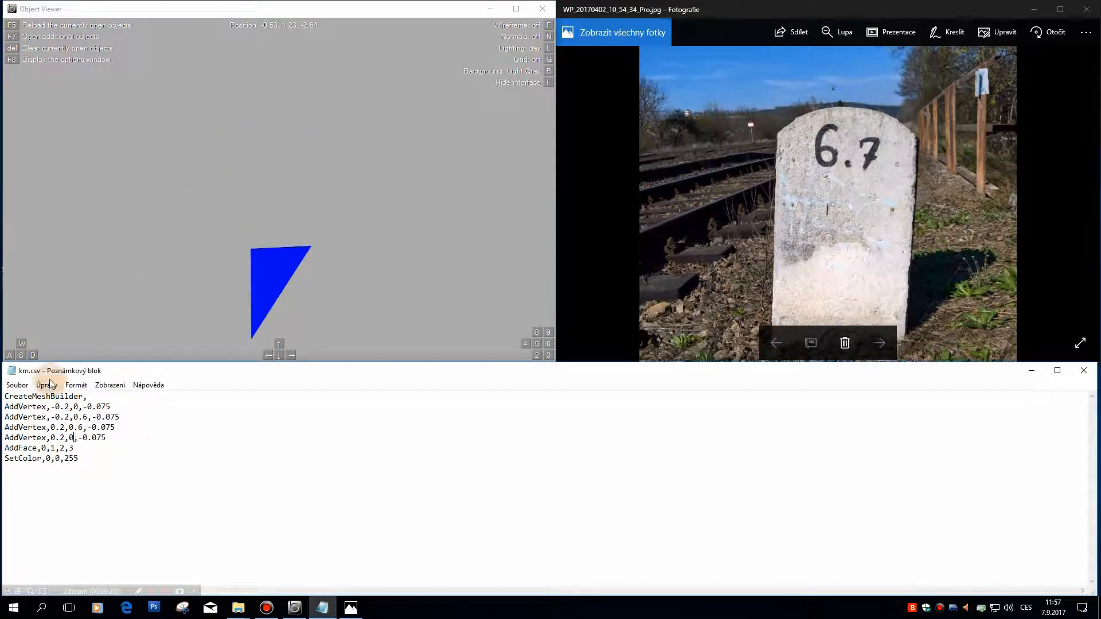
click(17, 385)
click(35, 422)
Step: Reload the object in Object Viewer and examine the corrected blue face up close
click(233, 240)
key(F5)
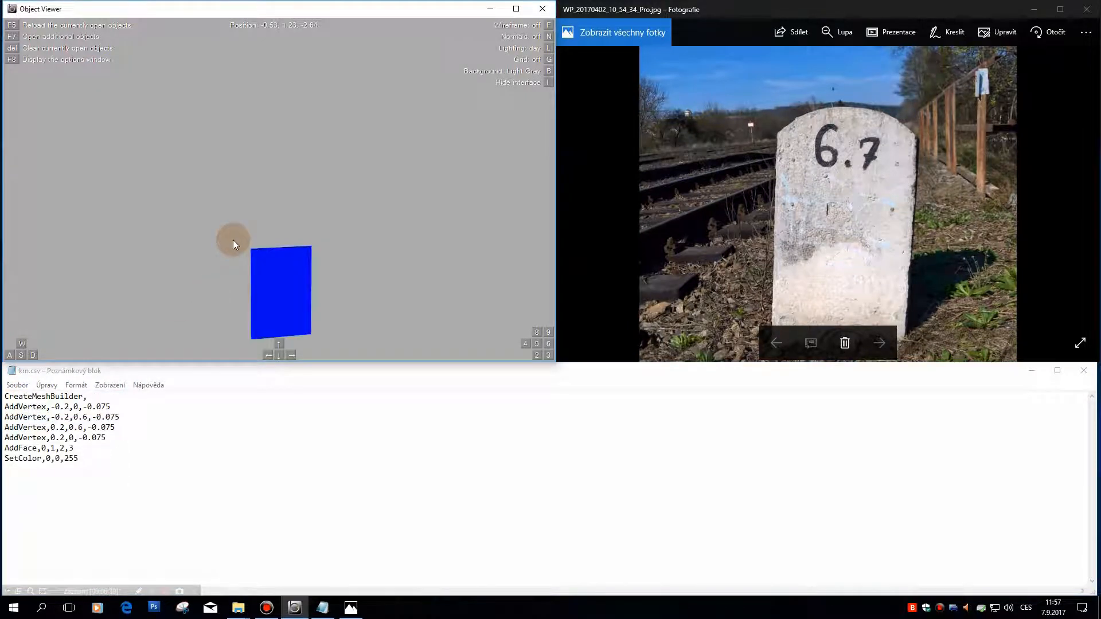
key(d)
key(Left)
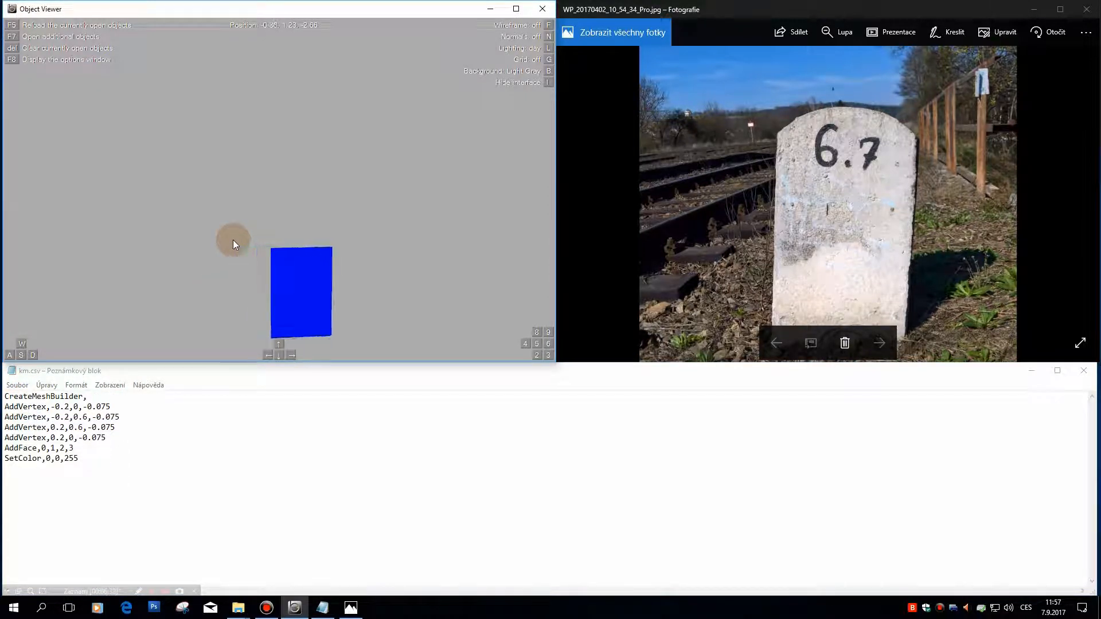
key(w)
key(KP_2)
key(w)
key(KP_2)
key(w)
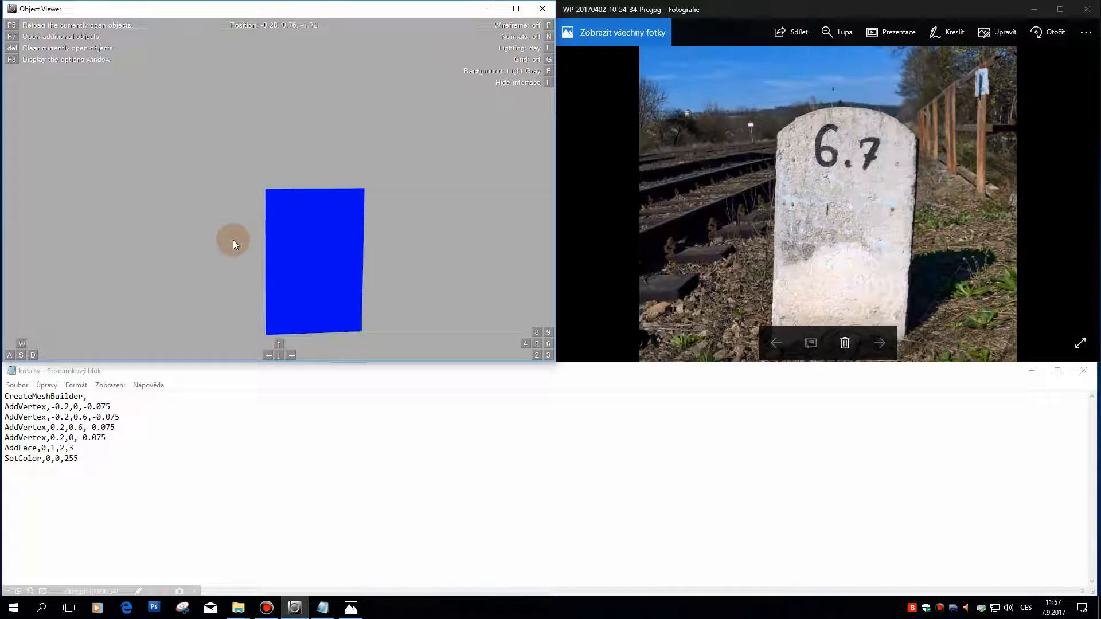
key(KP_2)
key(KP_2)
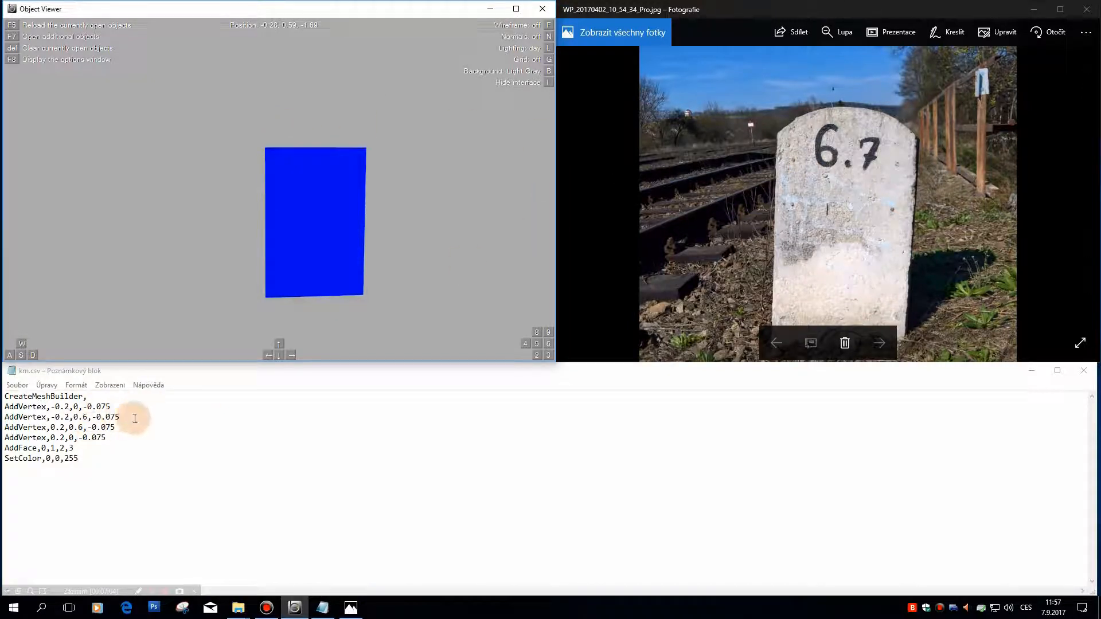
Step: Insert three blank lines after the second vertex line in km.csv for the marker's rounded top
click(192, 416)
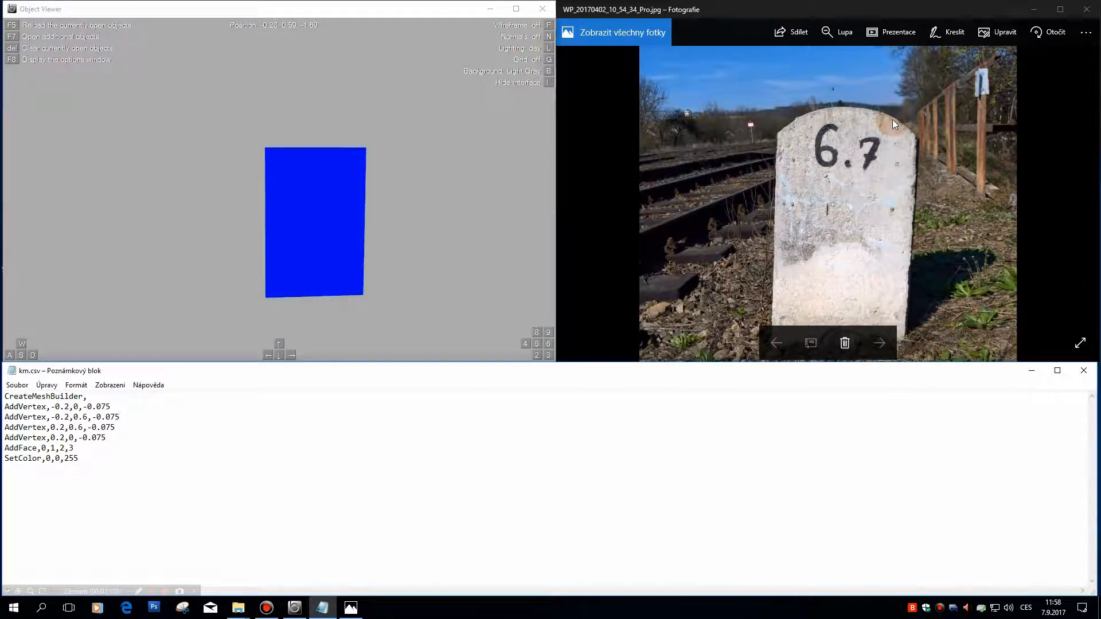
key(Return)
key(Return)
key(Return)
click(263, 425)
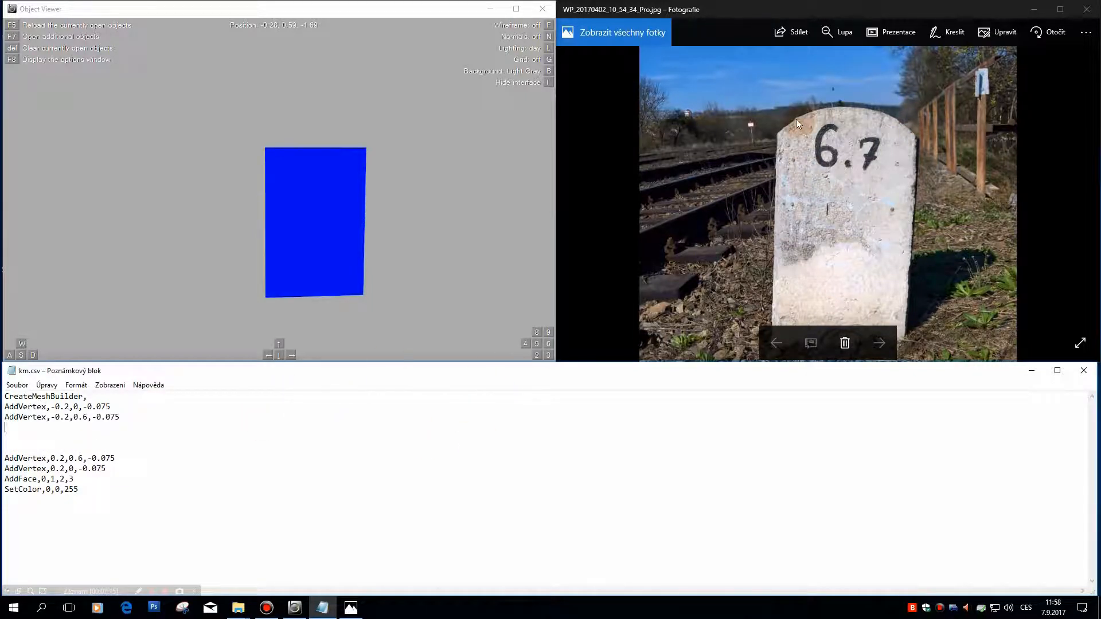
click(41, 435)
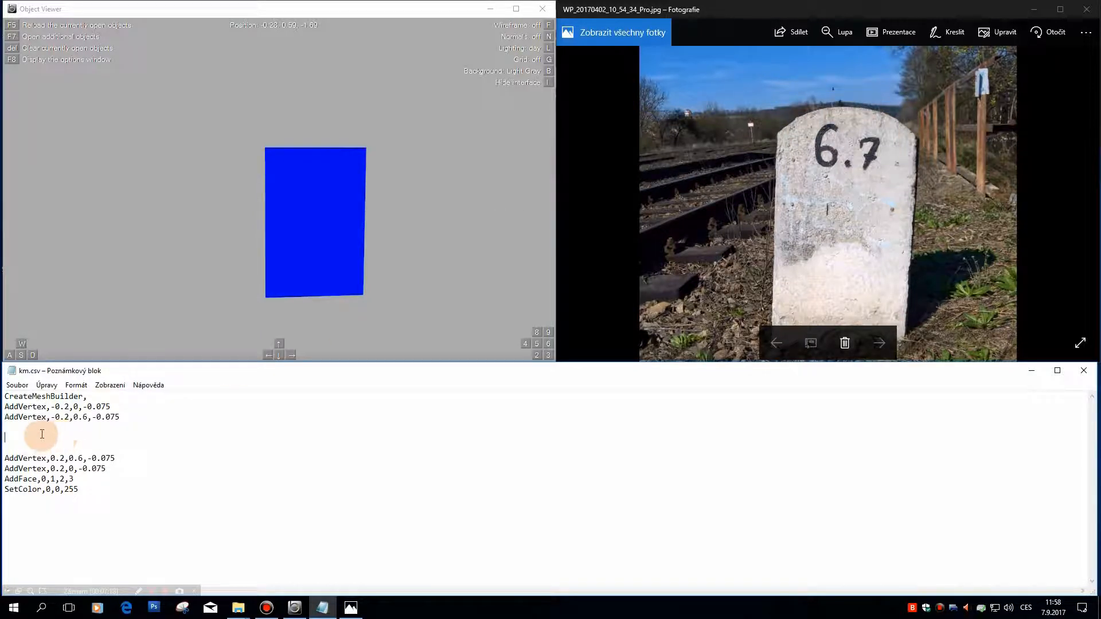
click(777, 132)
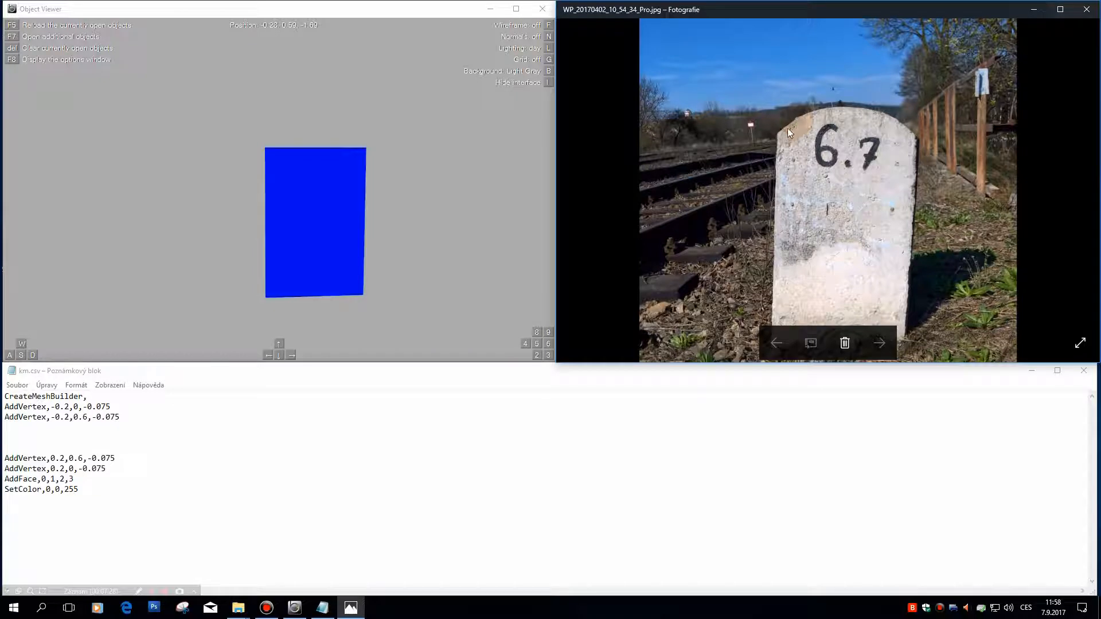
Step: Copy the second vertex line onto the first blank line below it
click(111, 418)
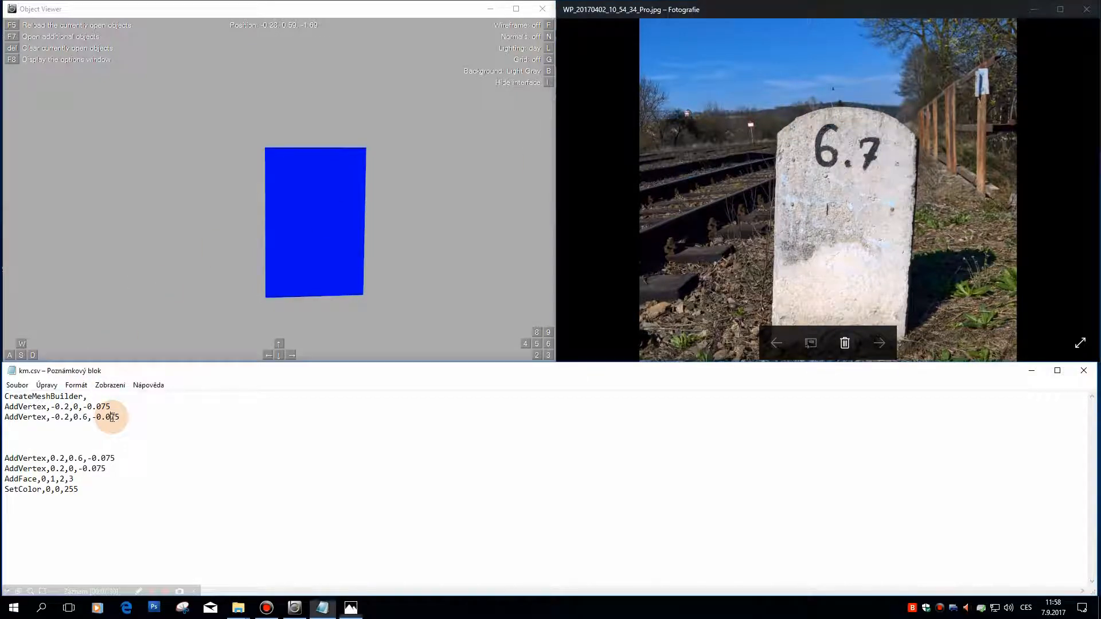
drag(137, 417, 1, 417)
key(ctrl+c)
click(15, 427)
key(ctrl+v)
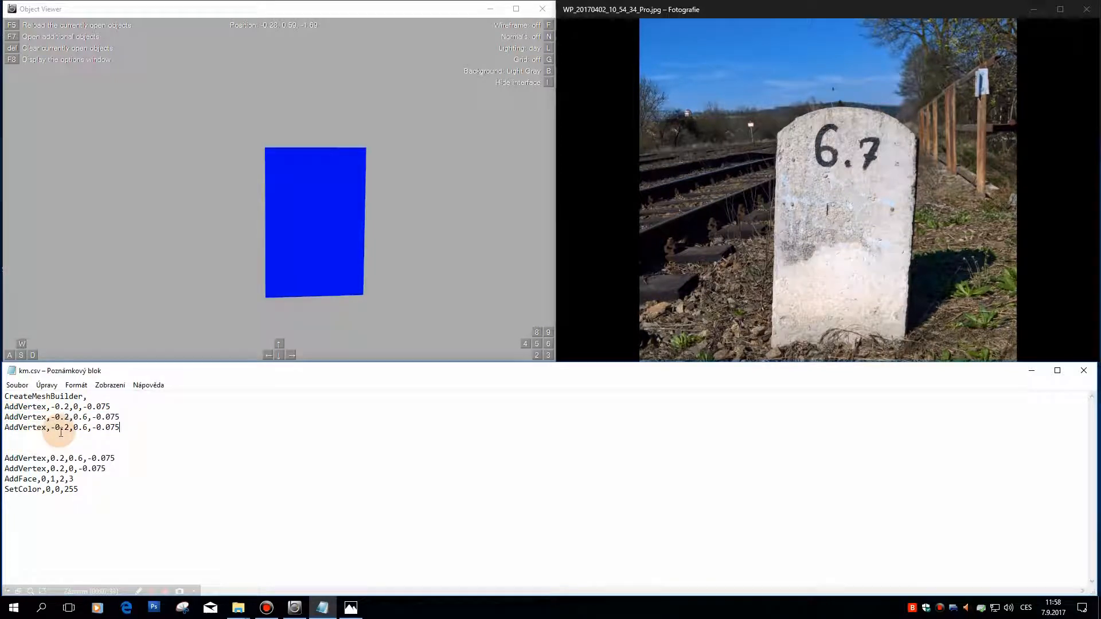
Step: Set the copied vertex's X coordinate to -0.15 and its Y coordinate to 0.63
click(69, 428)
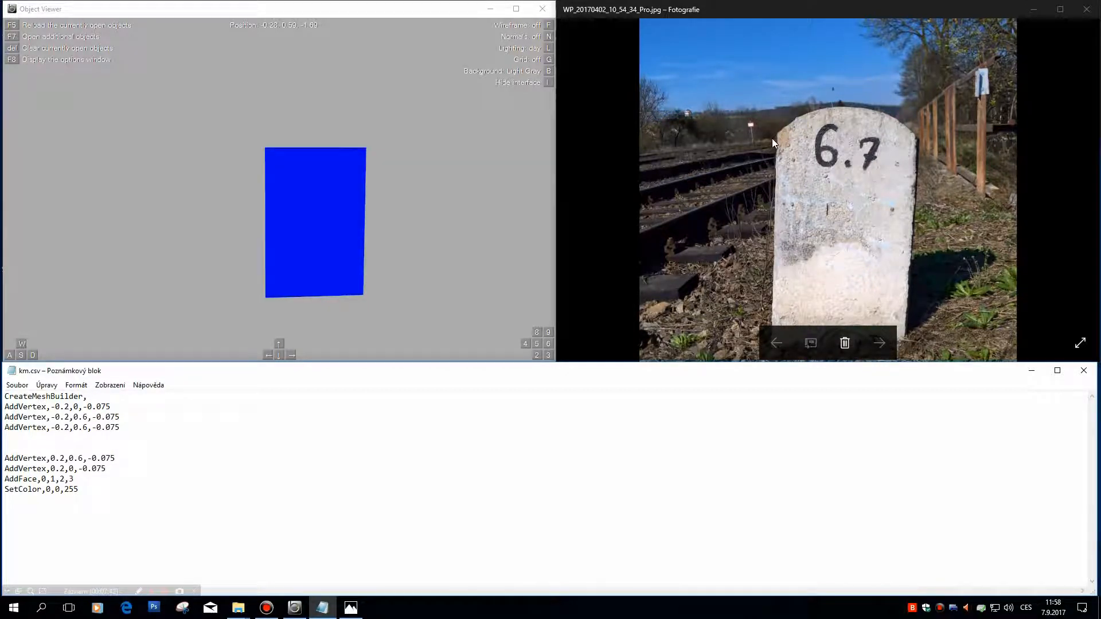
click(22, 343)
key(BackSpace)
text(15)
key(Up)
key(Up)
key(Left)
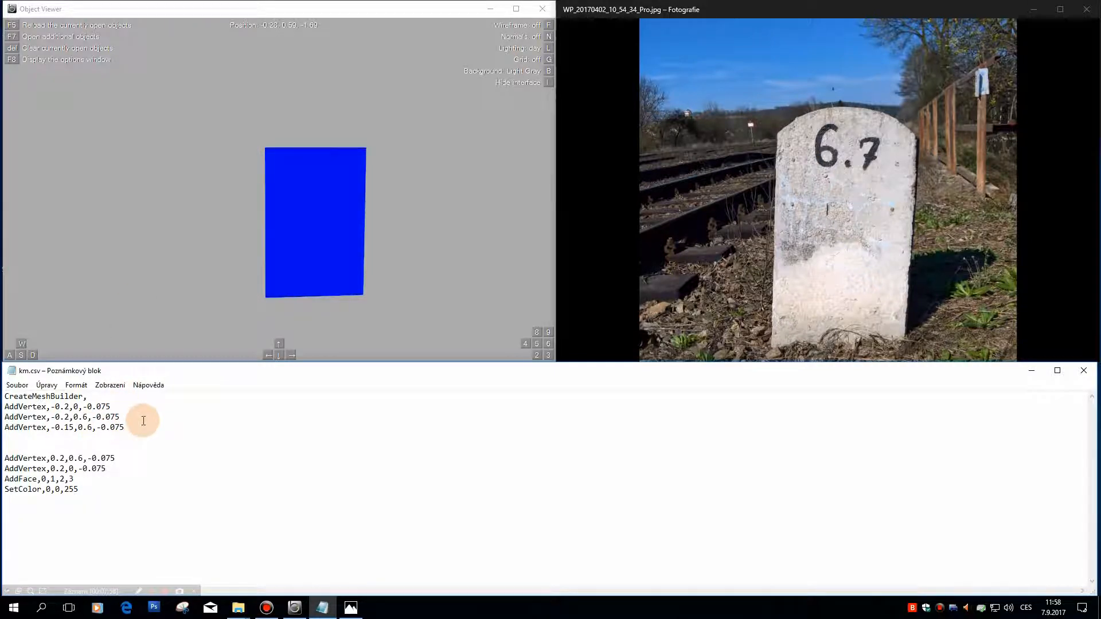
click(92, 427)
text(3)
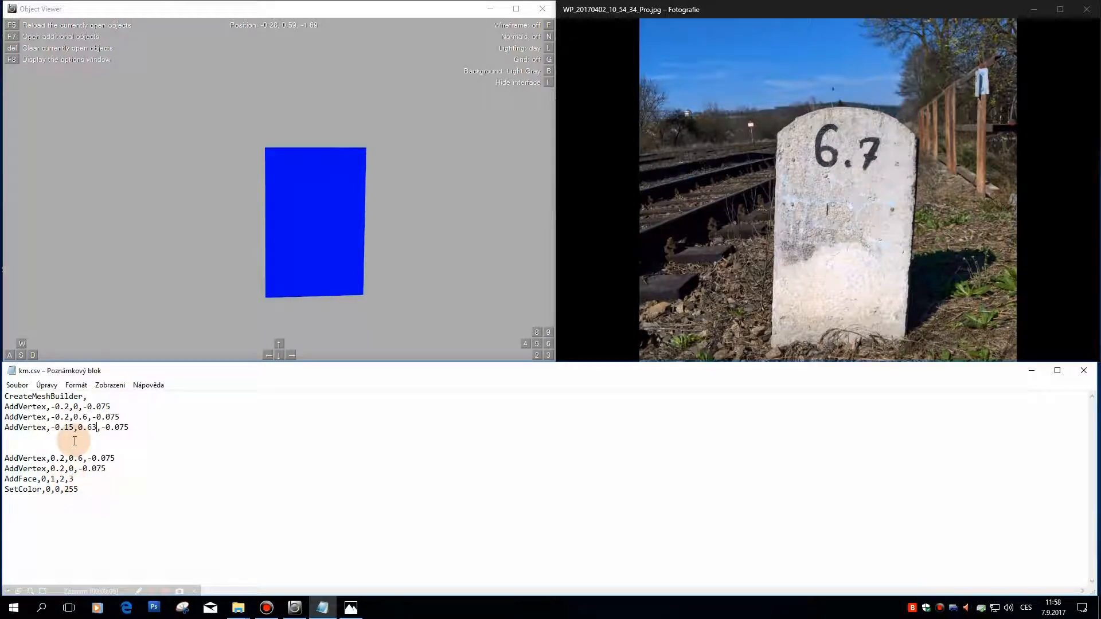
Step: Add vertex index 4 to the AddFace line and save km.csv
click(81, 480)
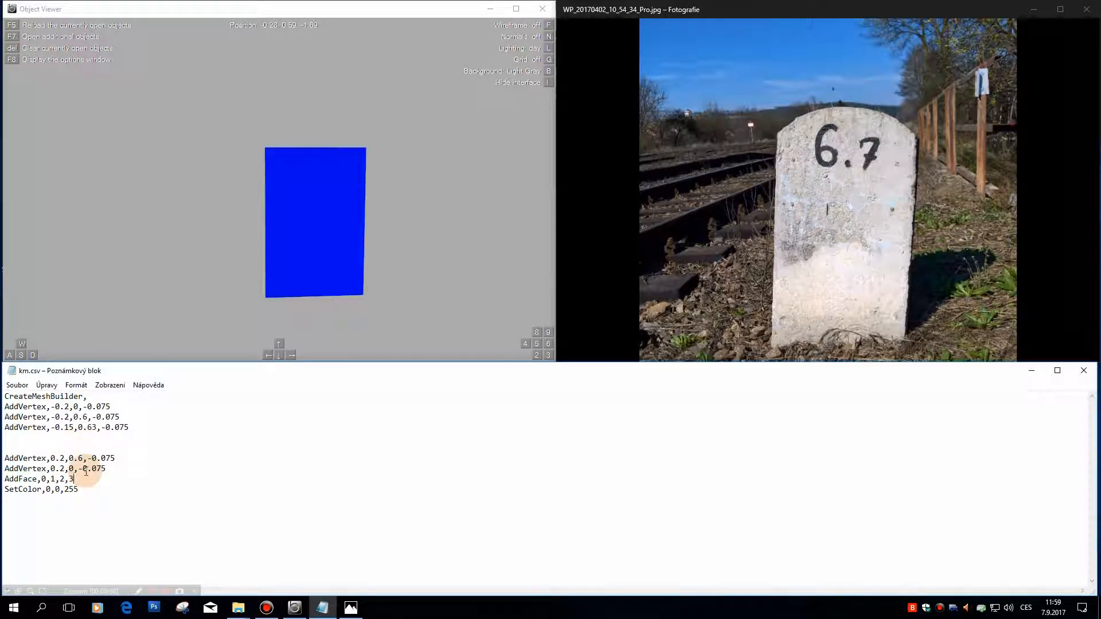
text(,4)
double_click(29, 419)
click(37, 430)
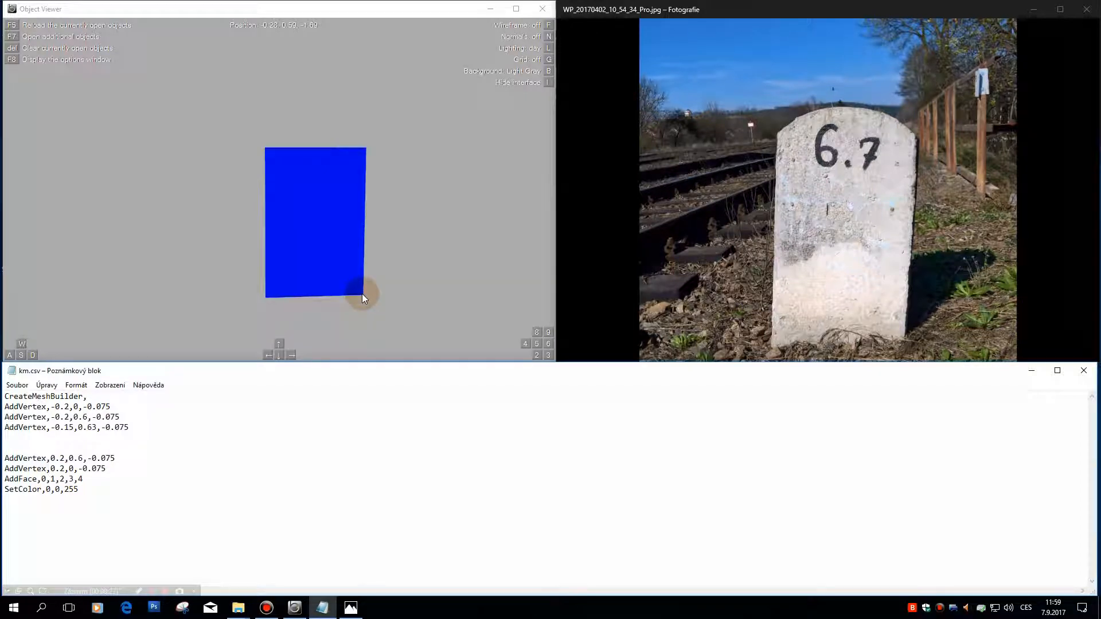
click(17, 385)
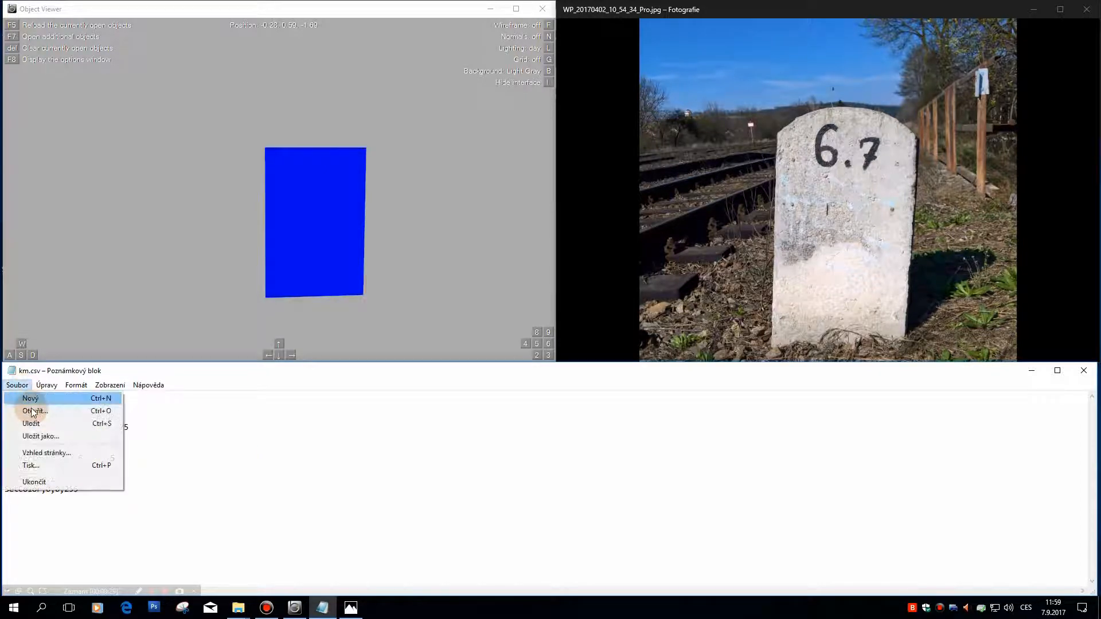
click(37, 419)
Step: Reload the object in Object Viewer and examine the new slanted top corner of the blue face
click(364, 291)
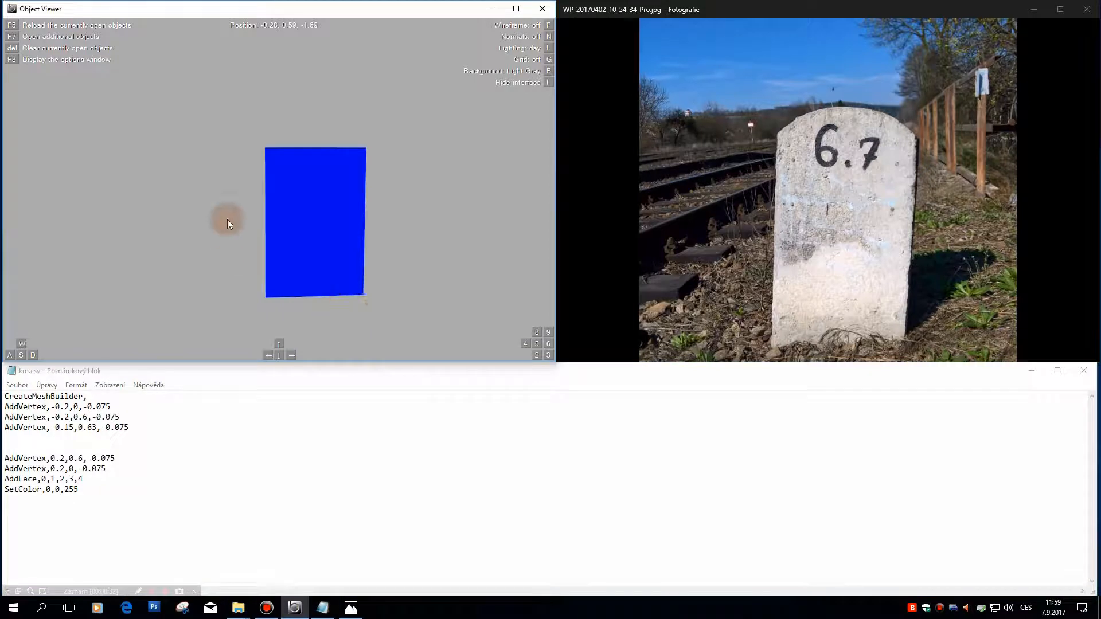
key(F5)
drag(275, 146, 308, 153)
scroll(308, 153, down, 5)
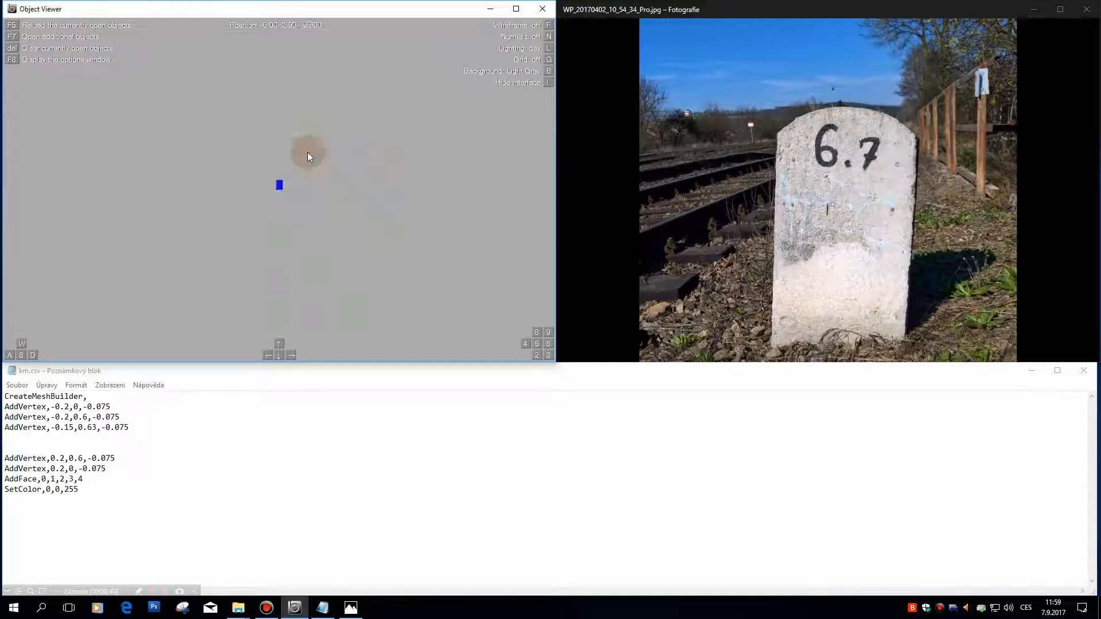
scroll(308, 152, up, 5)
scroll(307, 153, up, 5)
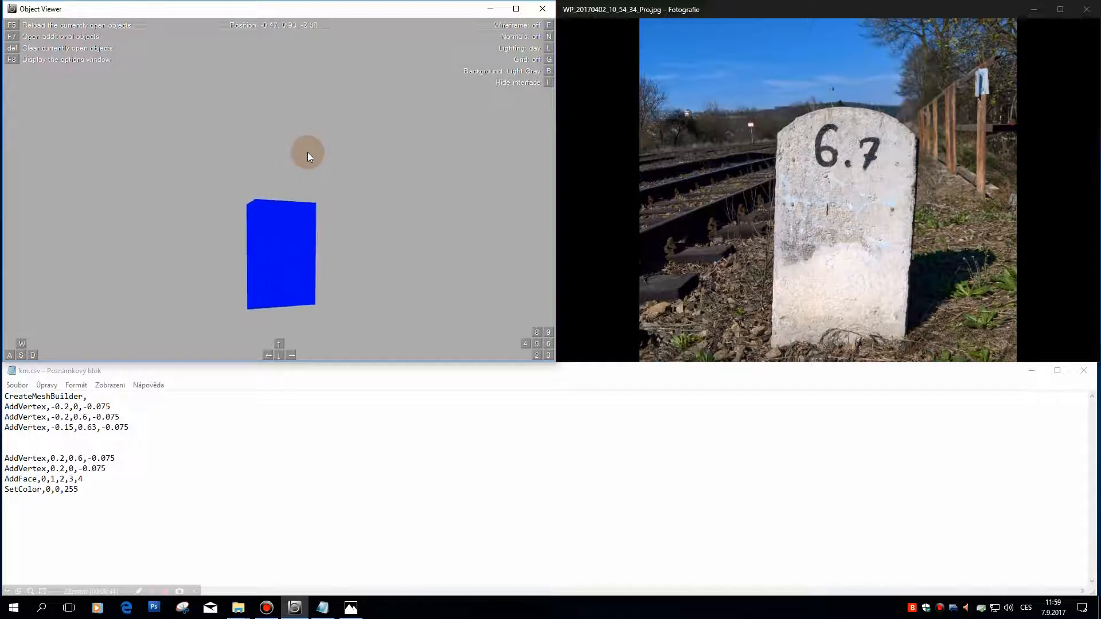
drag(300, 180, 388, 331)
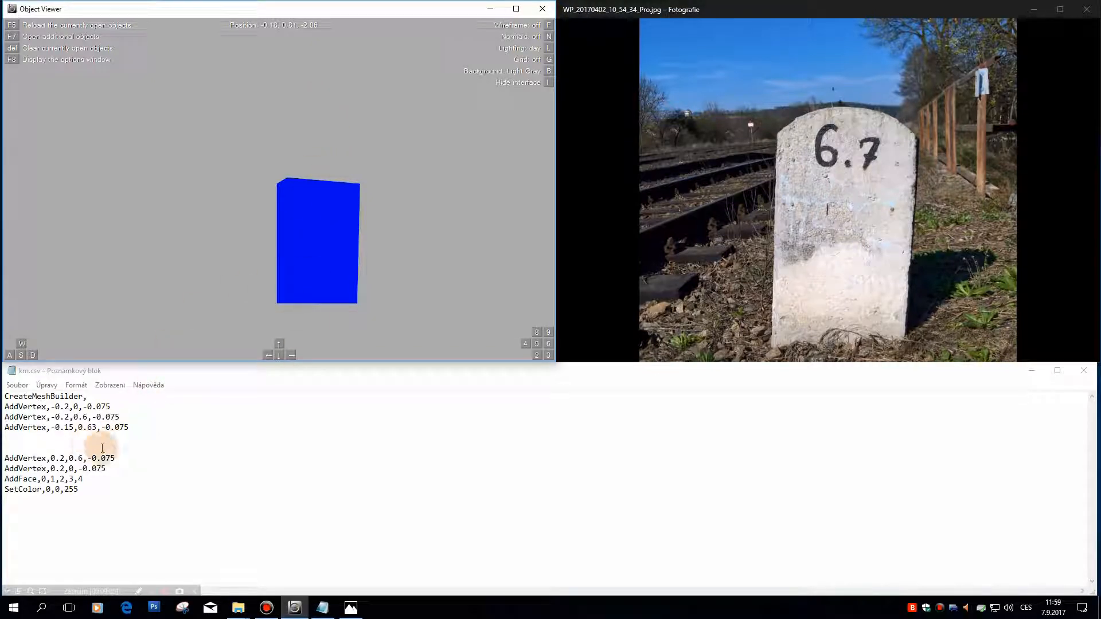
Step: Copy the -0.15,0.63 vertex line to a new line just above the 0.2,0.6 vertex and set its X coordinate to 0.15
drag(141, 427, 2, 427)
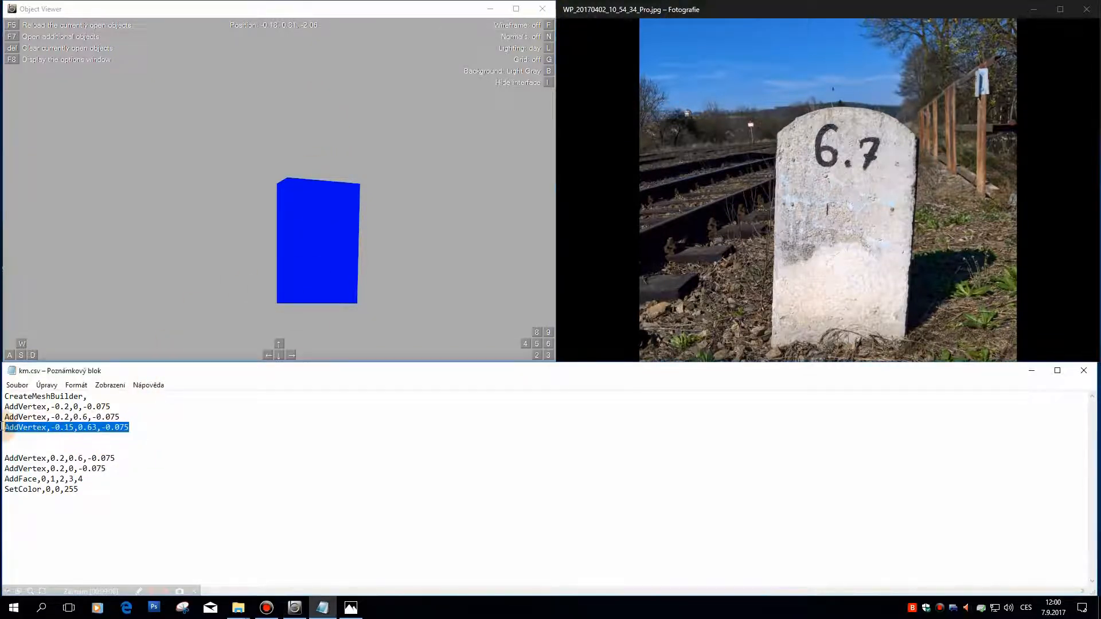
click(32, 458)
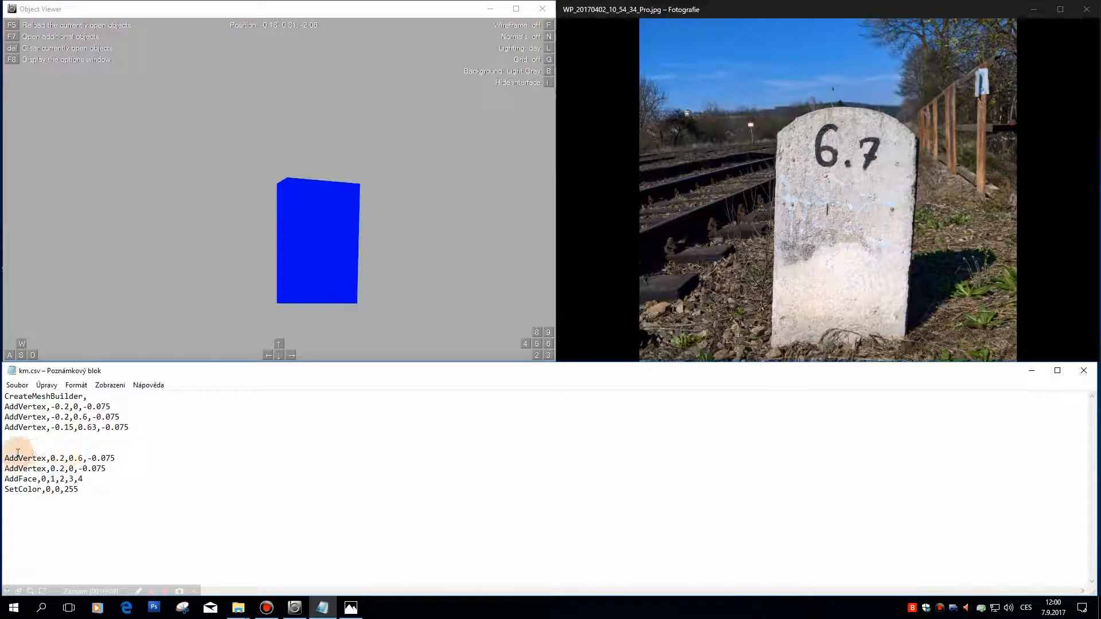
click(18, 454)
key(Return)
key(ctrl+v)
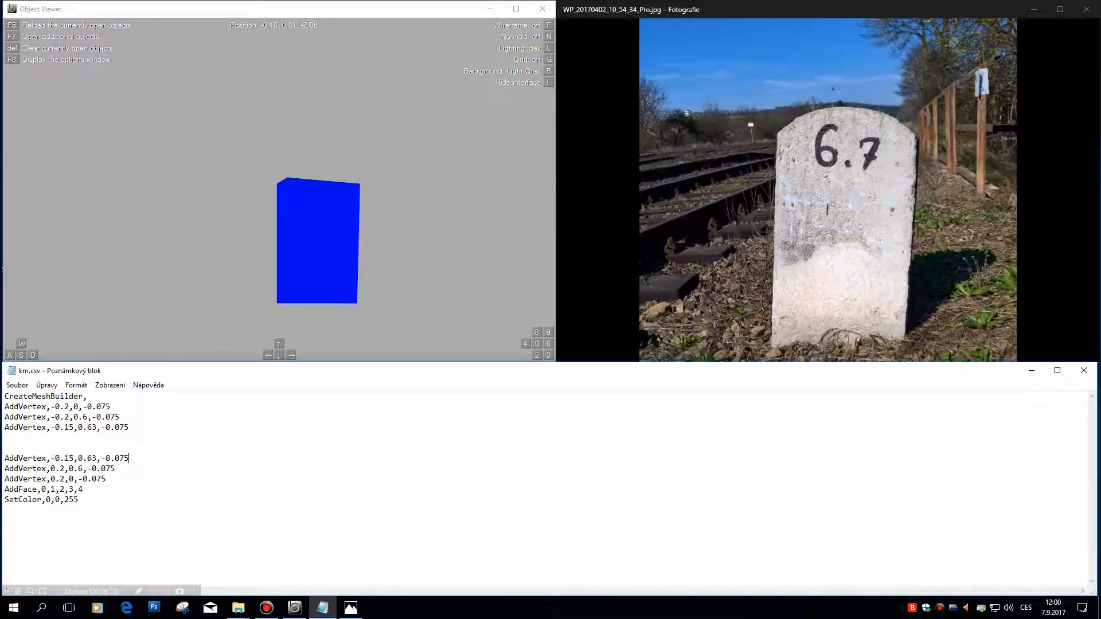
drag(55, 458, 51, 458)
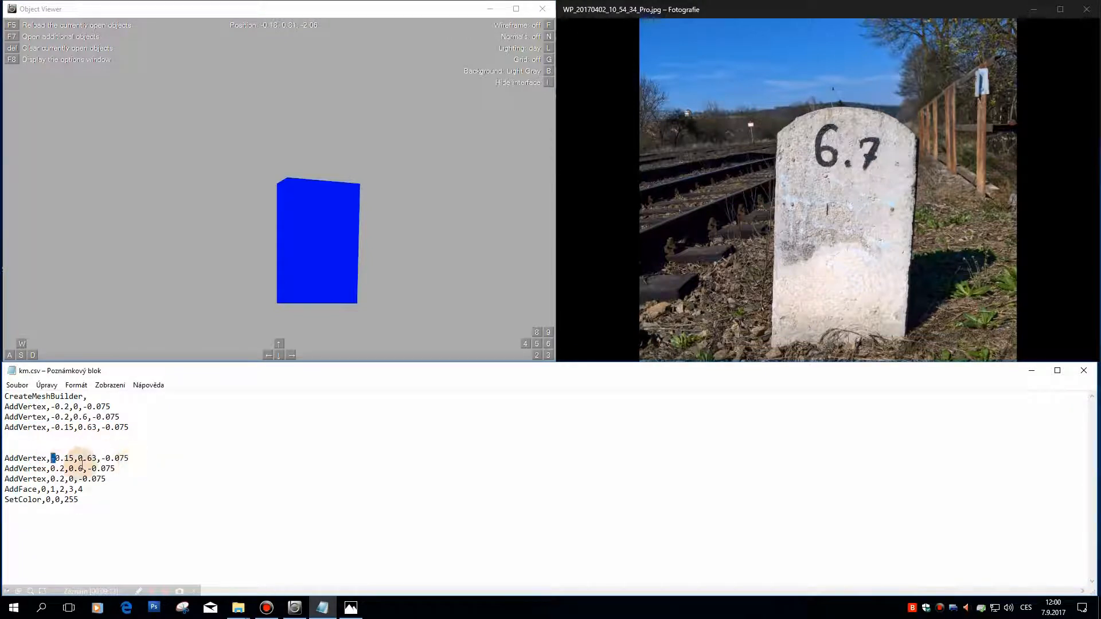
key(Delete)
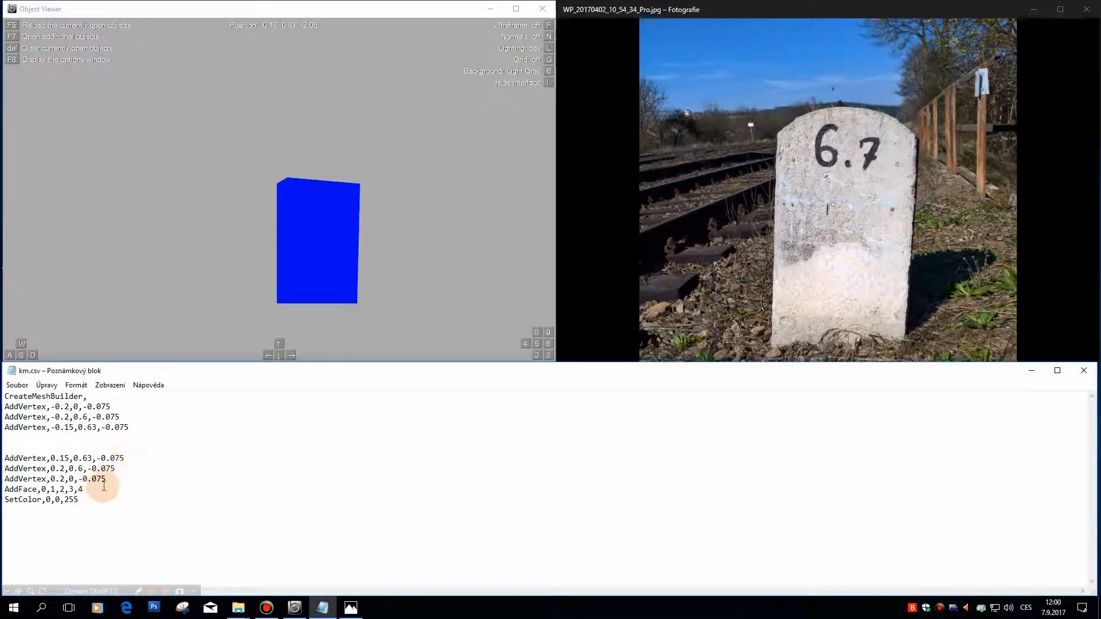
Step: Add vertex index 5 to the AddFace line and reload the saved km.csv in Object Viewer
text(,5)
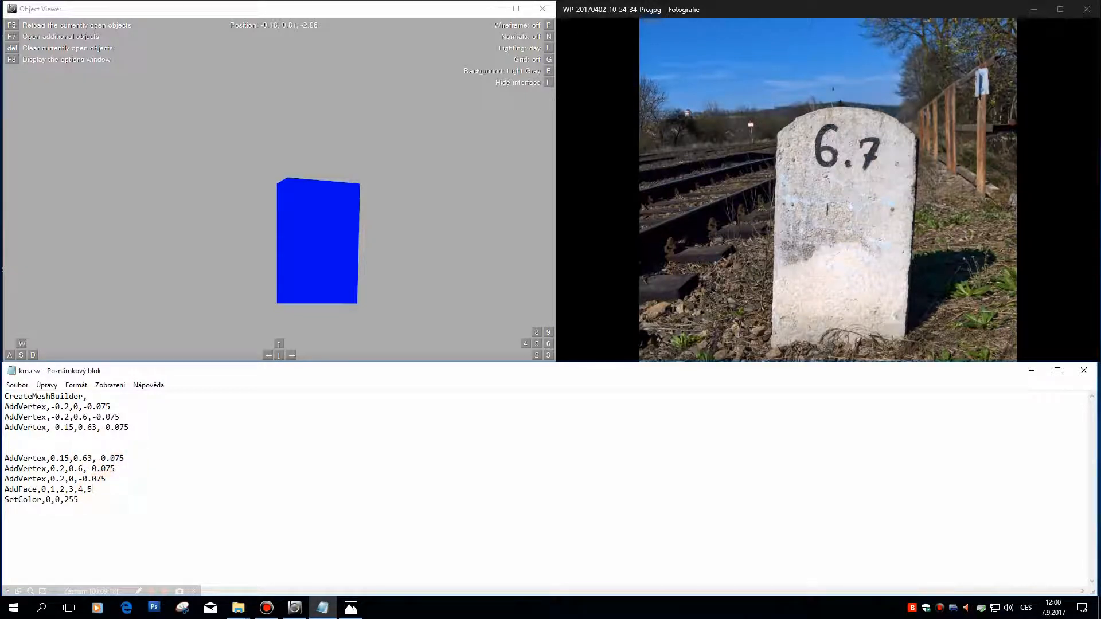
click(17, 385)
click(32, 423)
click(46, 416)
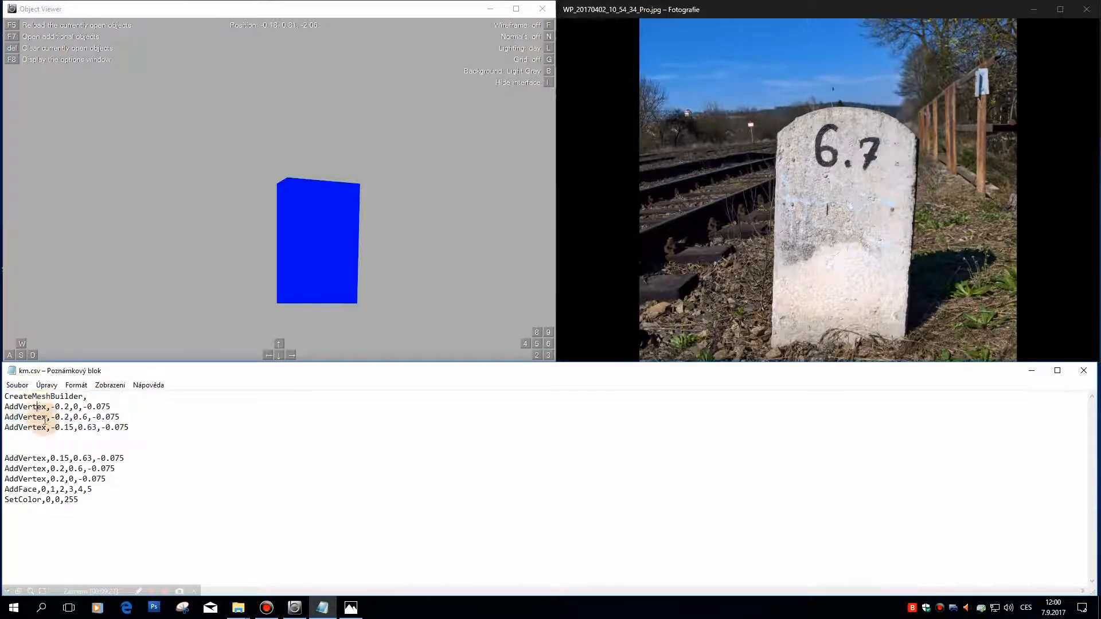
click(60, 479)
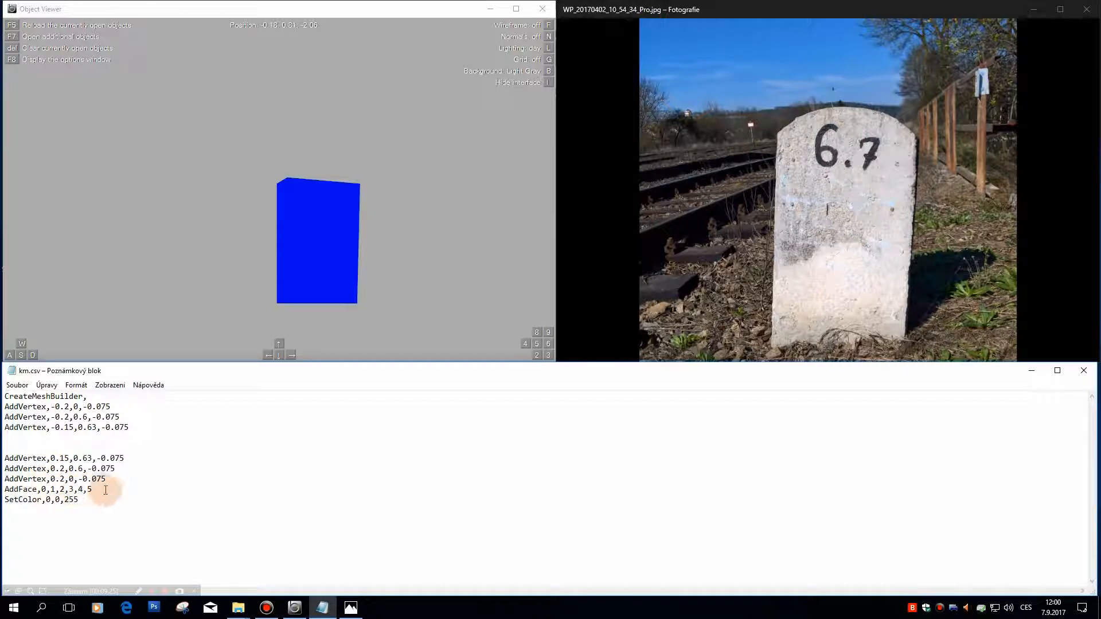
click(17, 384)
click(32, 425)
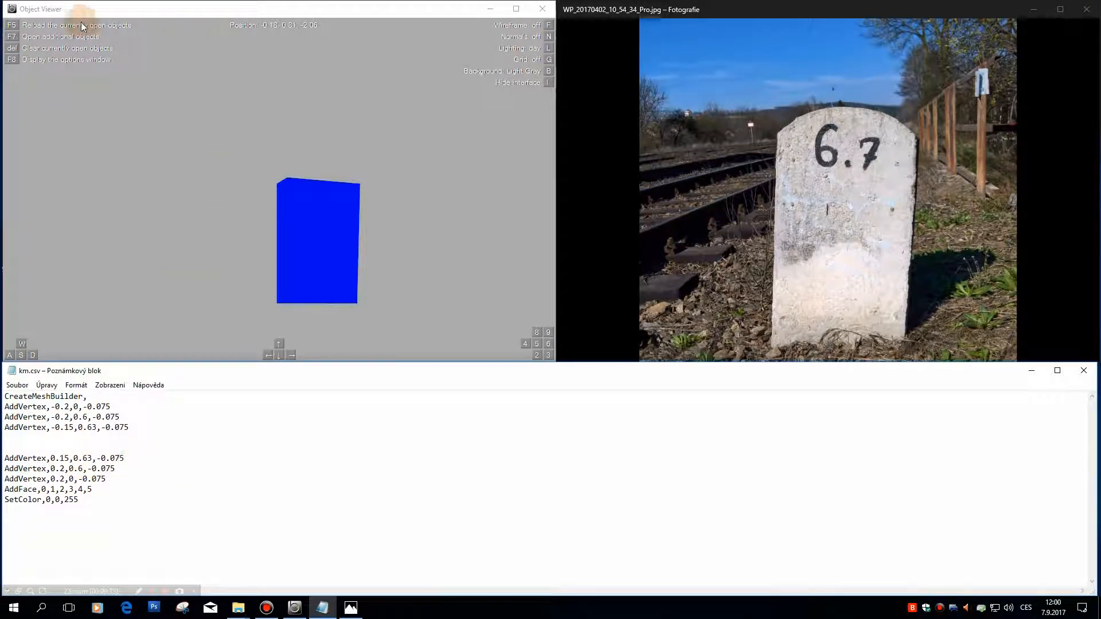
click(173, 146)
key(F5)
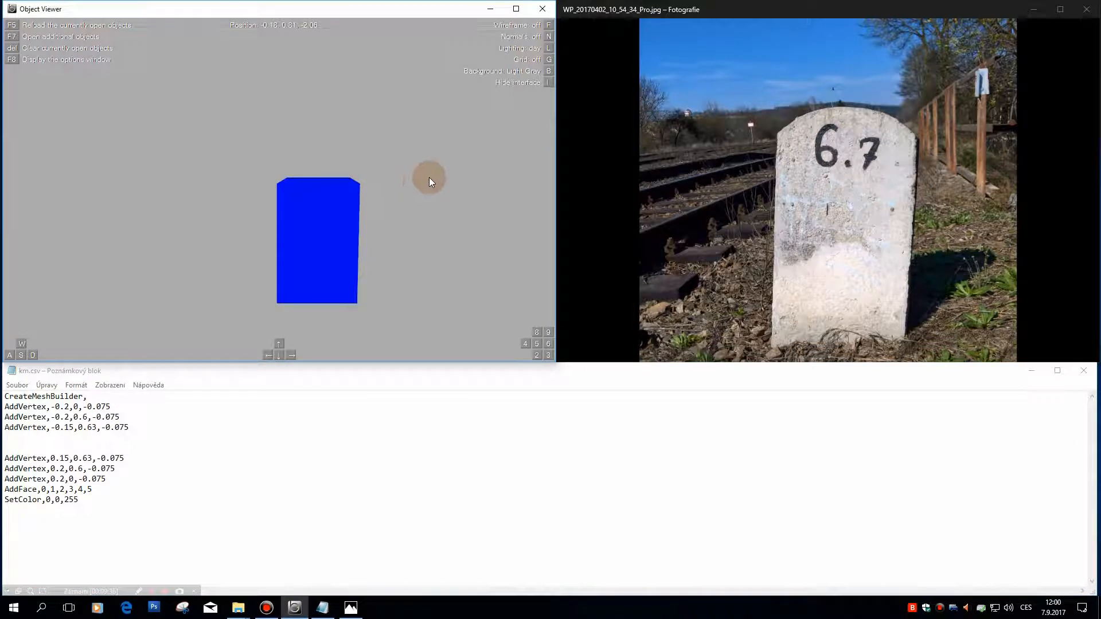
Step: Set the Y coordinate of the -0.15 and 0.15 vertices to 0.65 and reload the saved file in Object Viewer
click(94, 427)
key(BackSpace)
text(5)
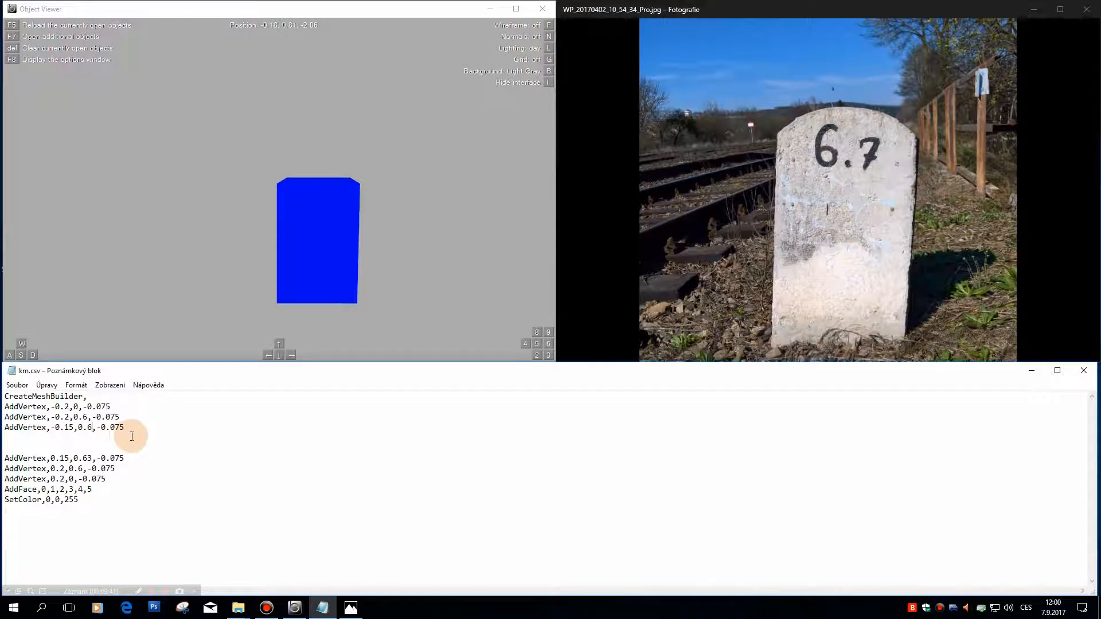
click(95, 457)
click(17, 385)
click(32, 424)
click(299, 226)
key(F5)
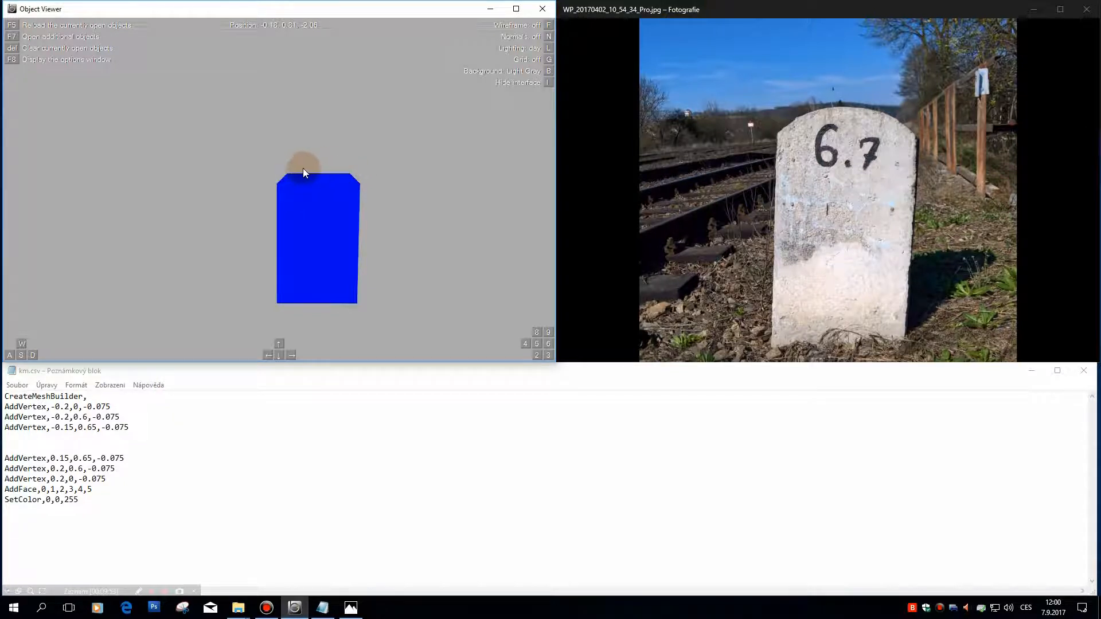
key(Left)
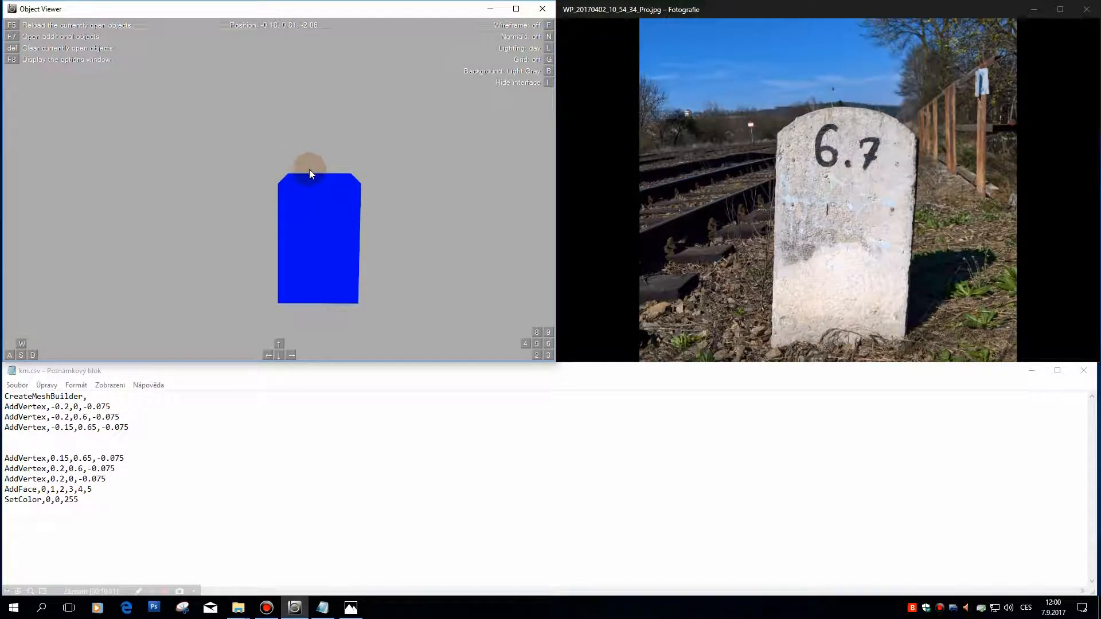
Step: Copy the -0.15,0.65 vertex line onto the blank line below it and set its X to -0.08 and Y to 0.68
drag(130, 427, 17, 431)
key(ctrl+c)
click(23, 437)
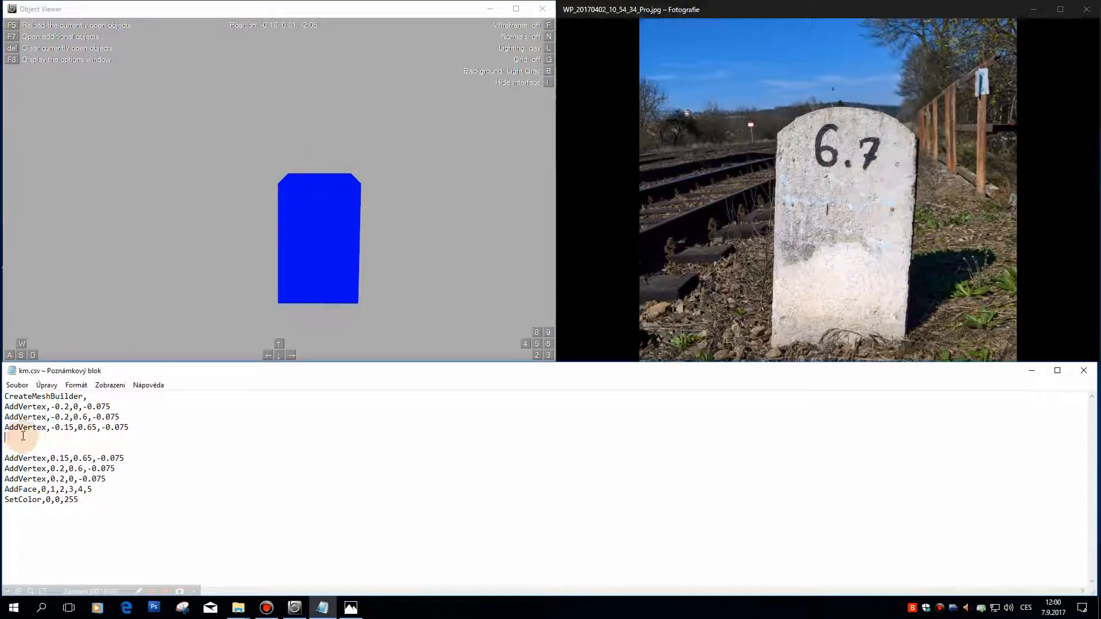
key(ctrl+v)
drag(129, 438, 2, 440)
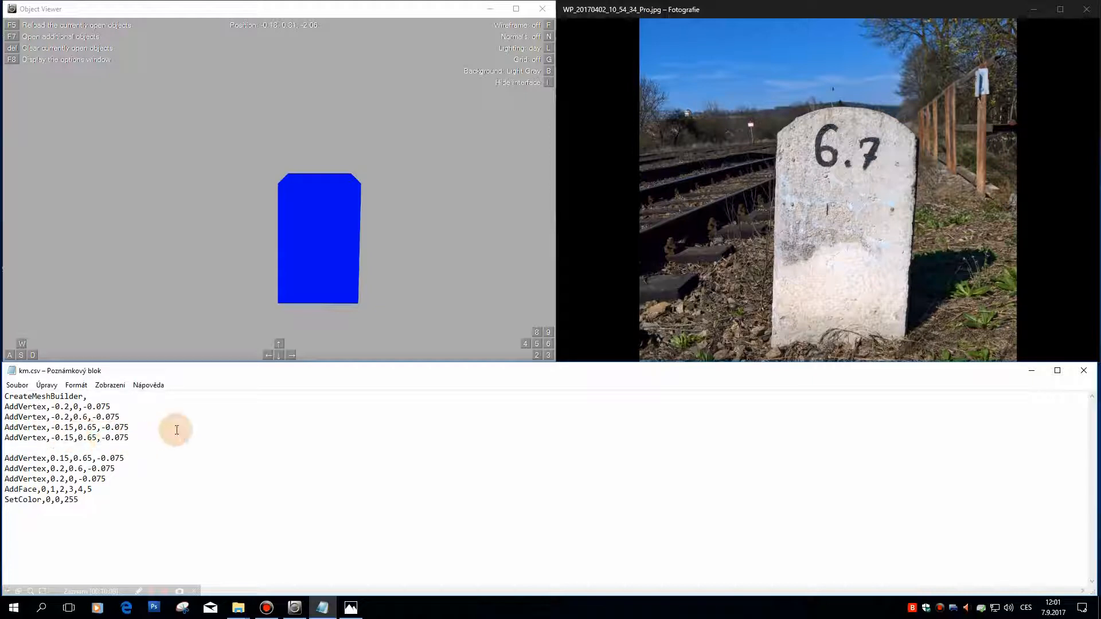
key(BackSpace)
key(BackSpace)
text(08)
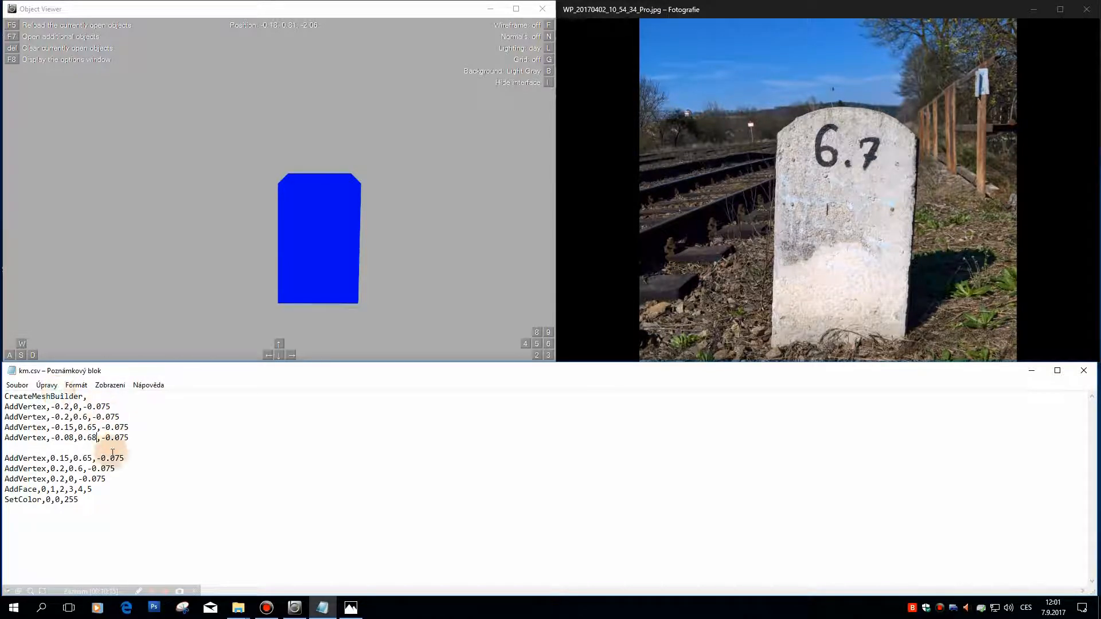
Step: Extend the AddFace line with vertex index 6 and reload the saved km.csv in Object Viewer
click(65, 427)
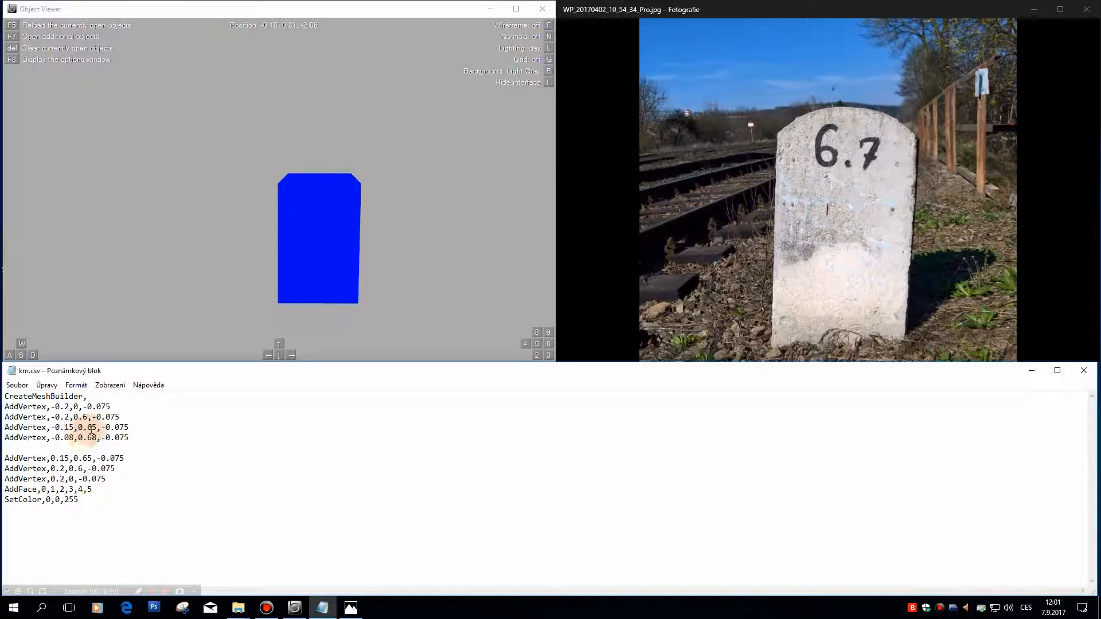
click(101, 488)
text(,6)
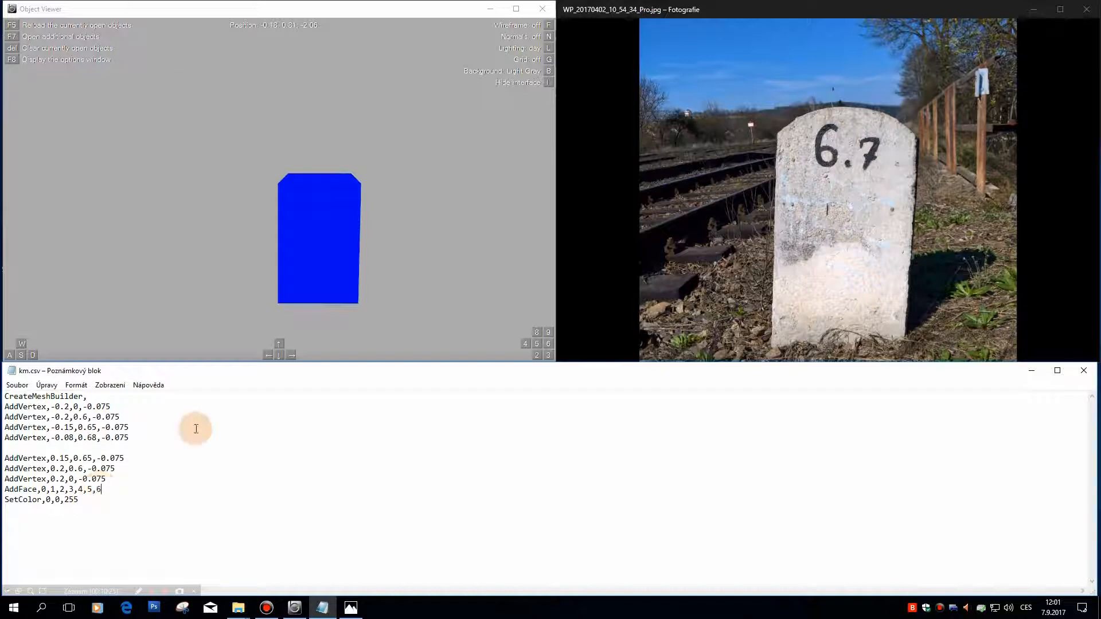
click(17, 385)
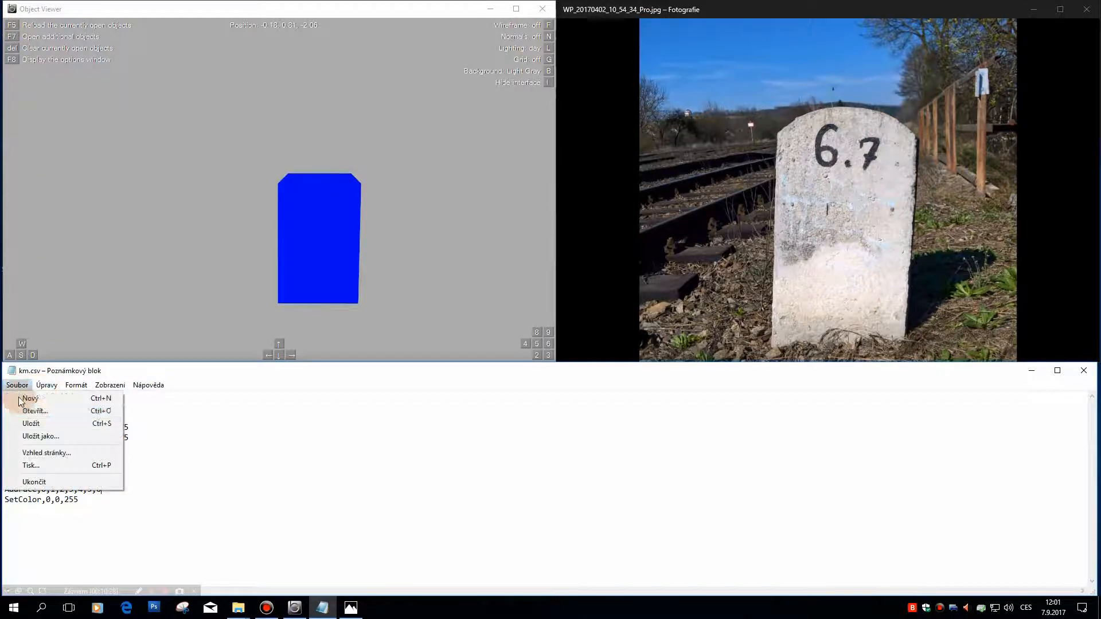
click(31, 423)
click(332, 154)
key(F5)
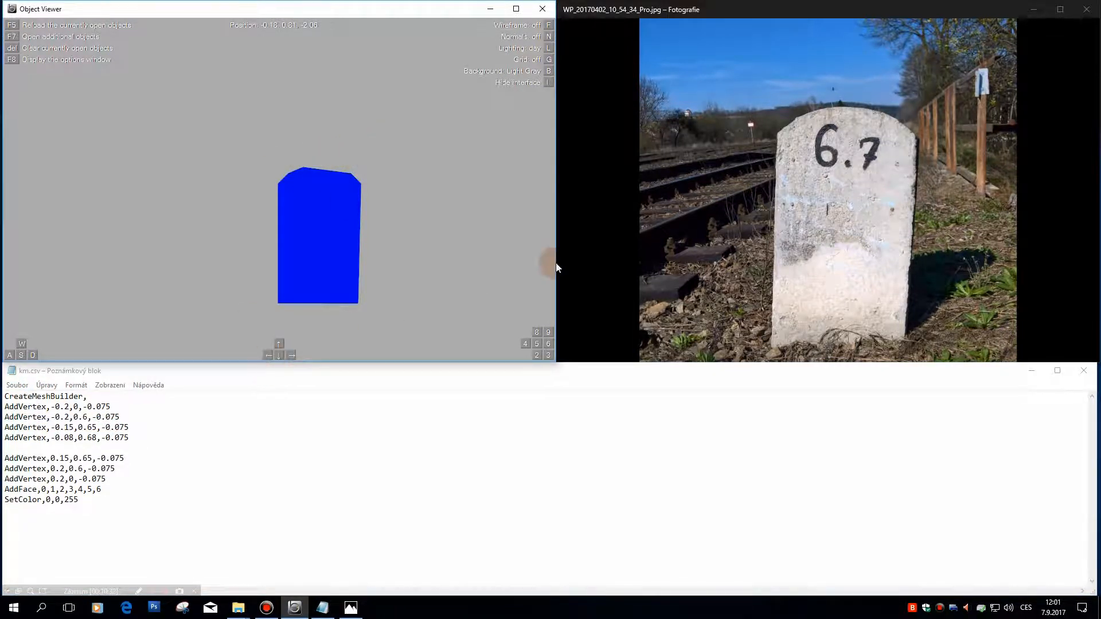
Step: Copy the -0.08,0.68 vertex line to a new line just above the 0.15,0.65 vertex and set its X coordinate to 0.08
click(130, 443)
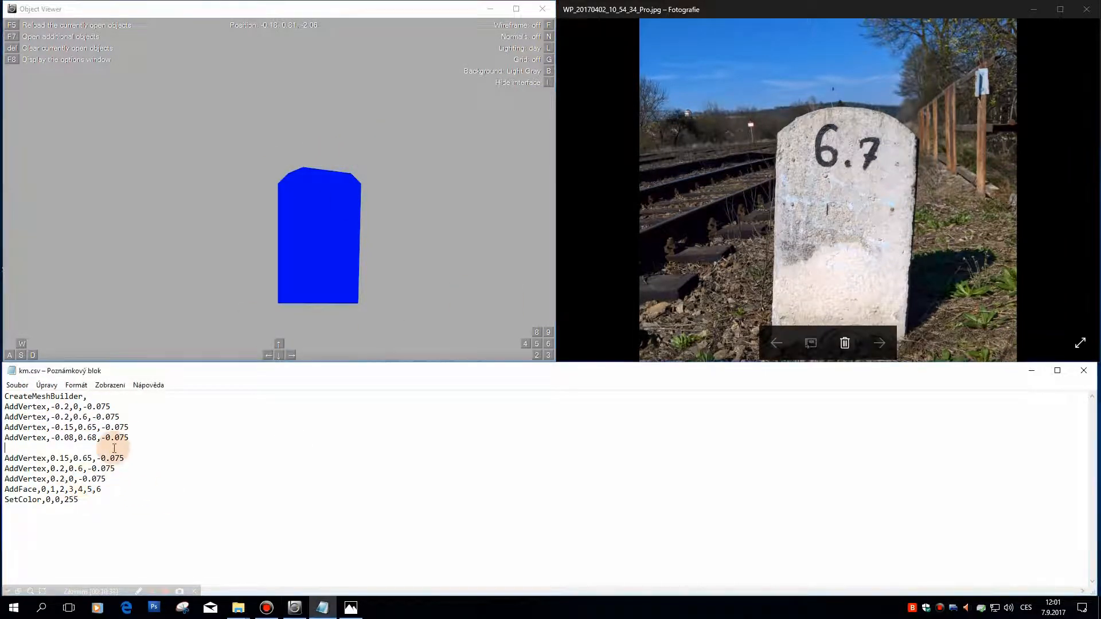
key(Return)
drag(148, 436, 3, 437)
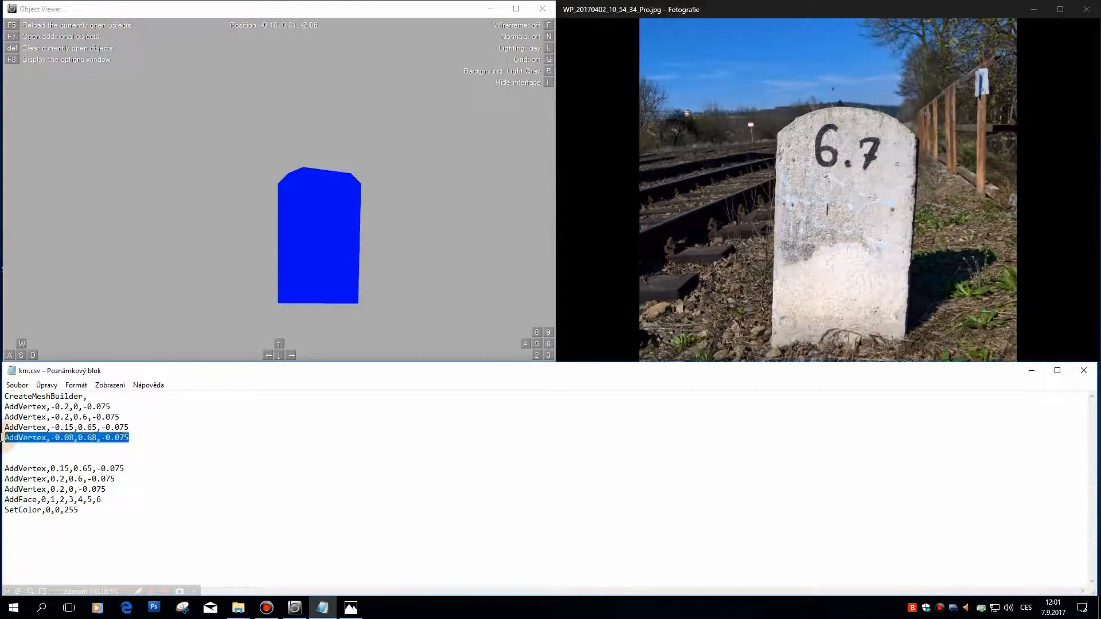
key(ctrl+c)
click(39, 458)
key(ctrl+v)
click(55, 458)
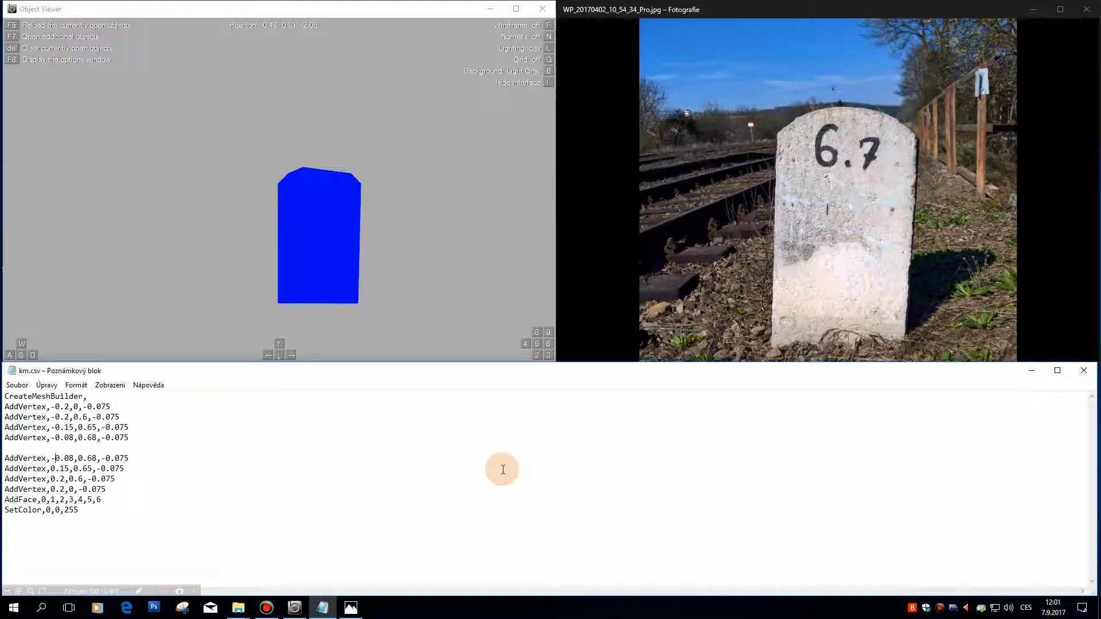
key(BackSpace)
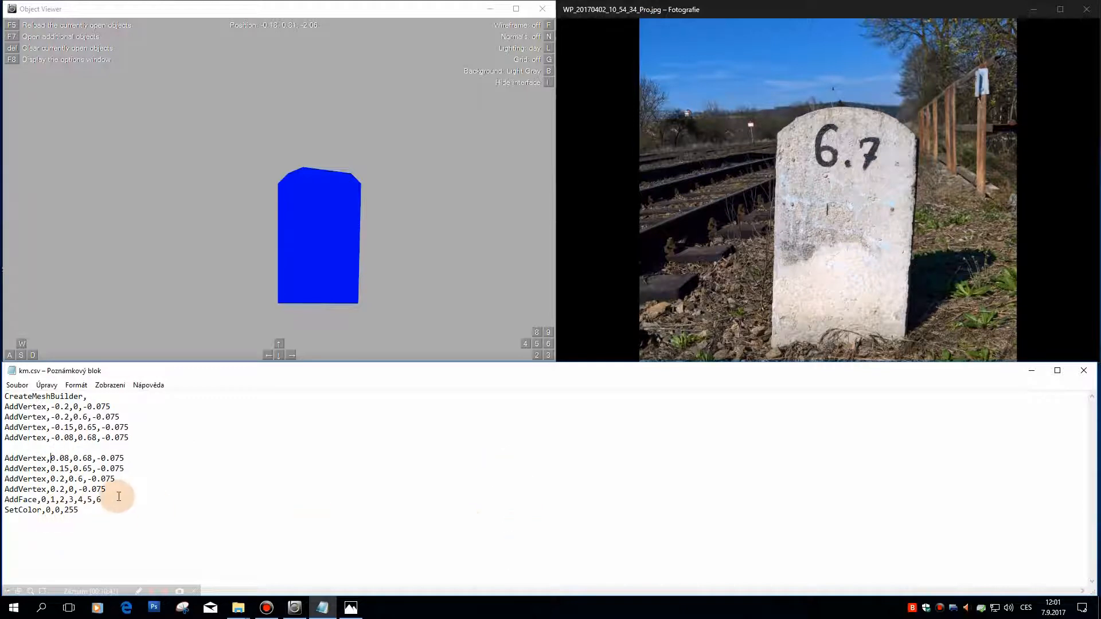
Step: Extend the AddFace line with vertex index 7 and reload the saved km.csv in Object Viewer
text(,7)
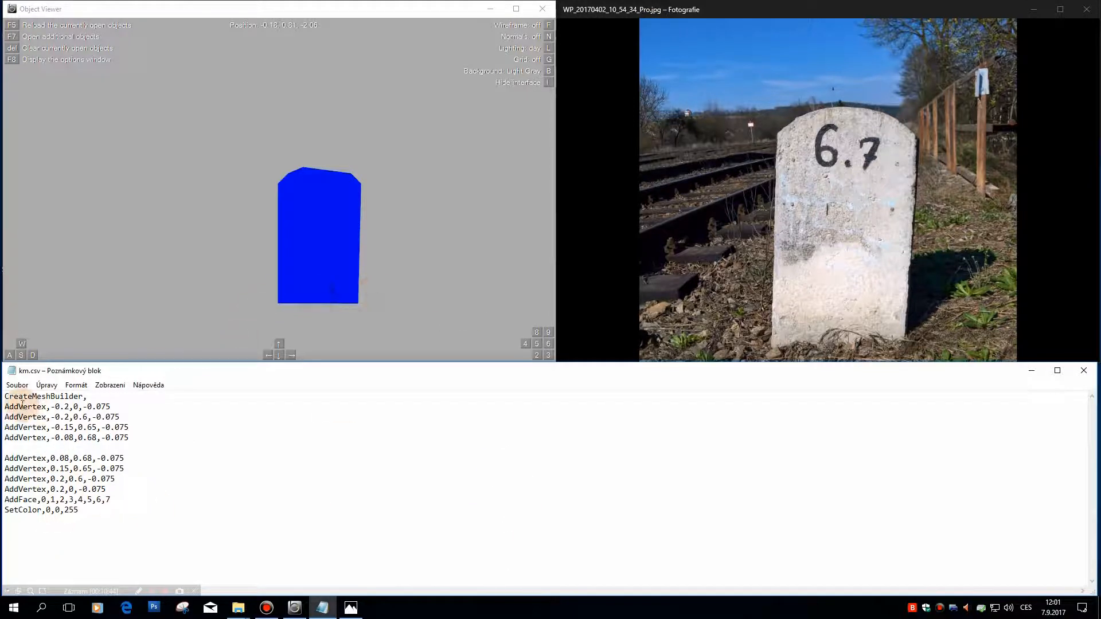
click(12, 389)
click(28, 418)
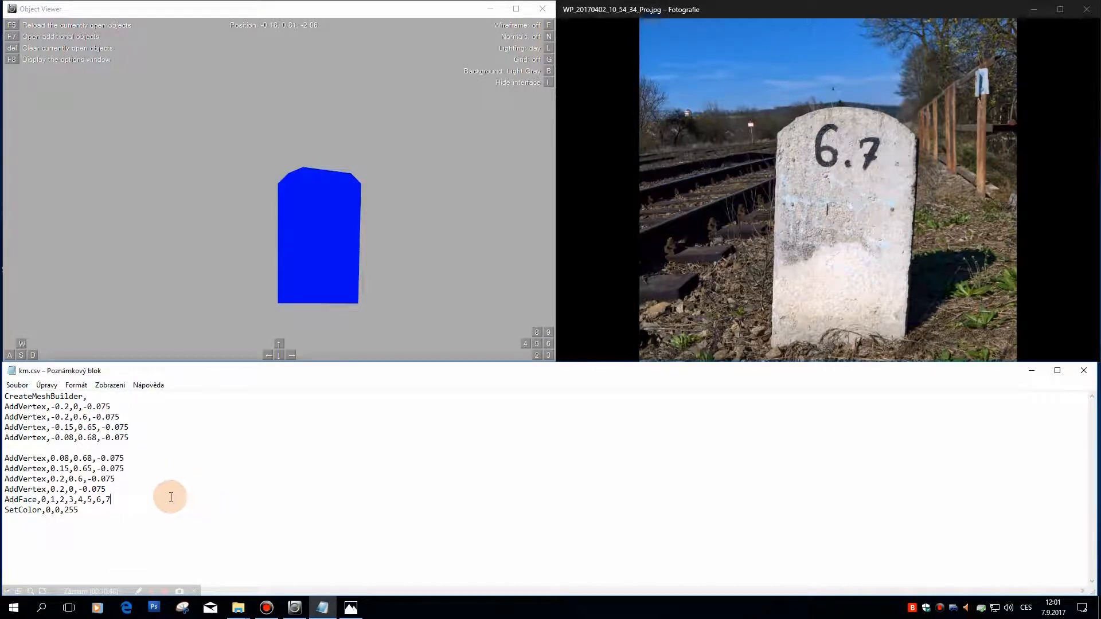
click(16, 386)
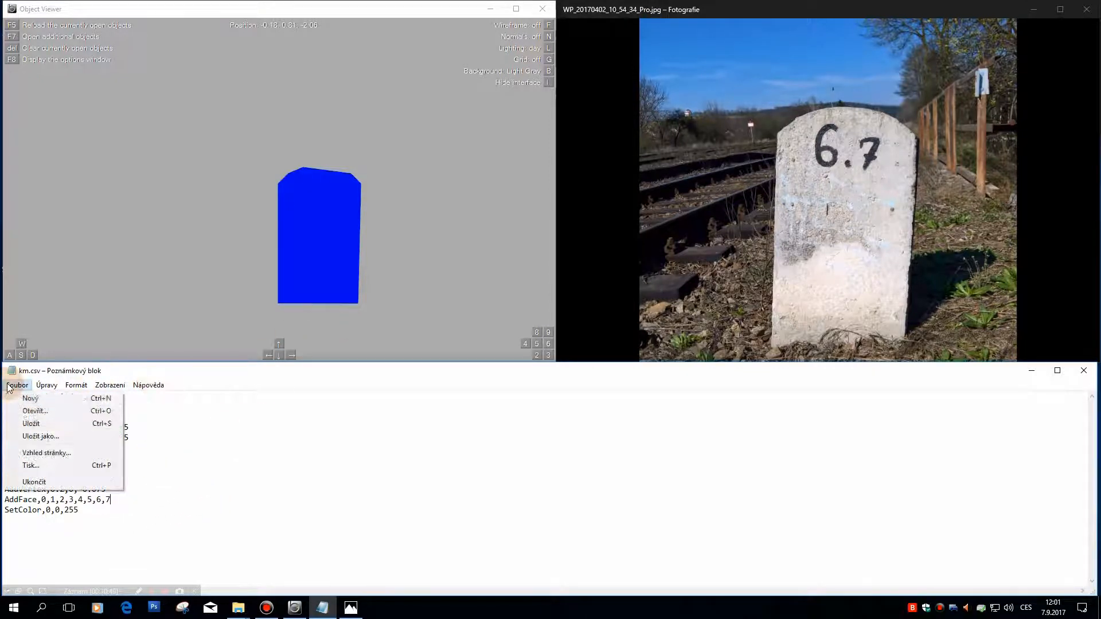
click(26, 424)
click(388, 270)
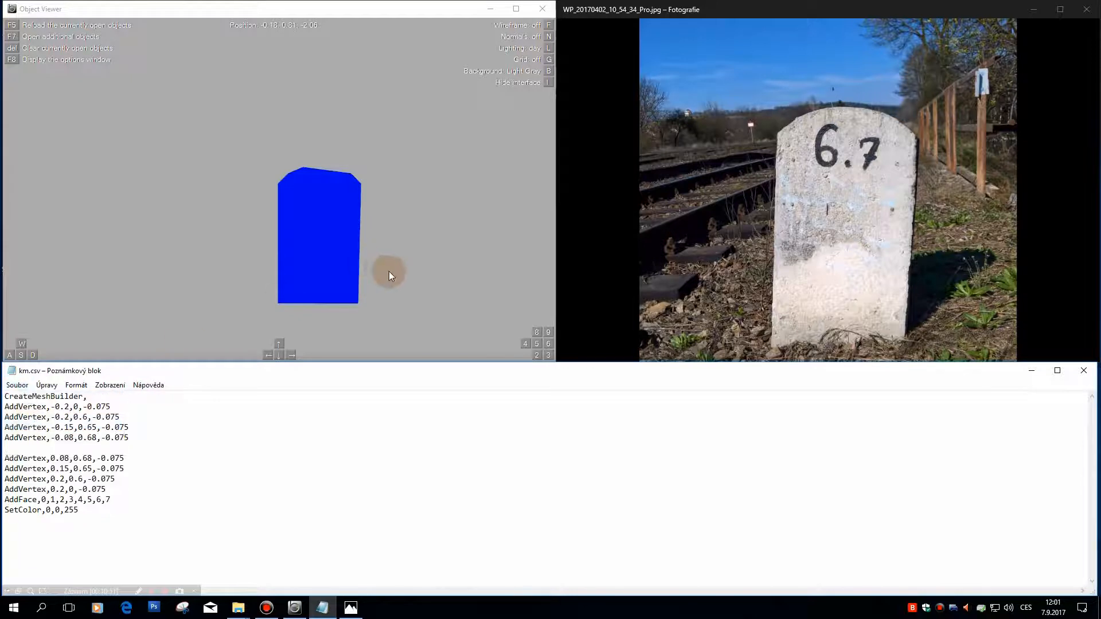
click(384, 204)
key(F5)
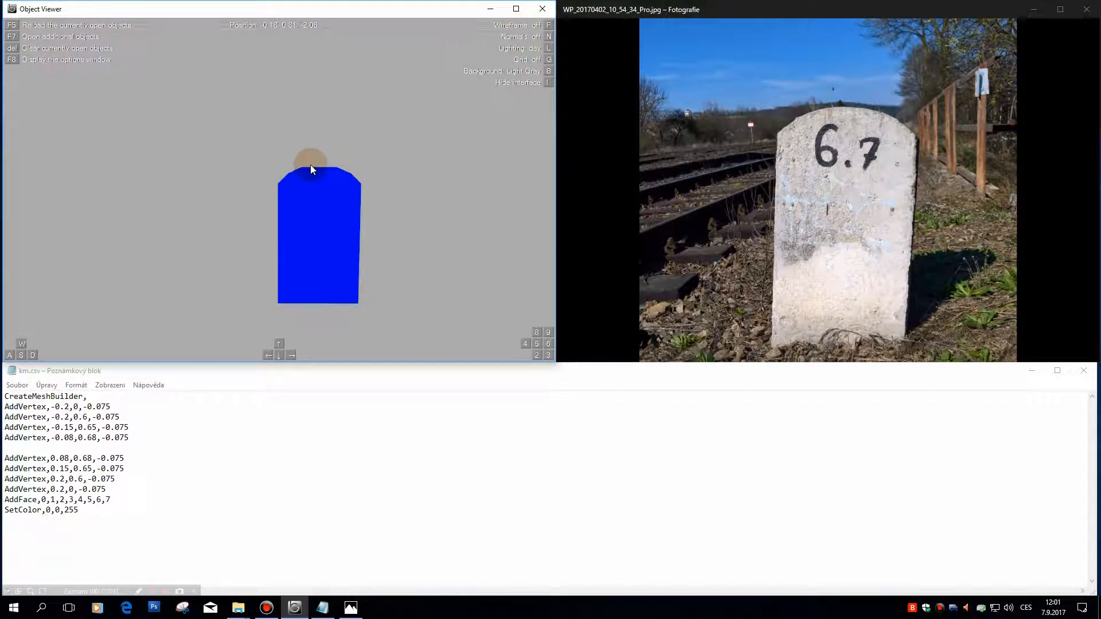
Step: Copy the -0.08,0.68 vertex line to a new line below it and set its X to -0.03 and Y to 0.7
click(153, 438)
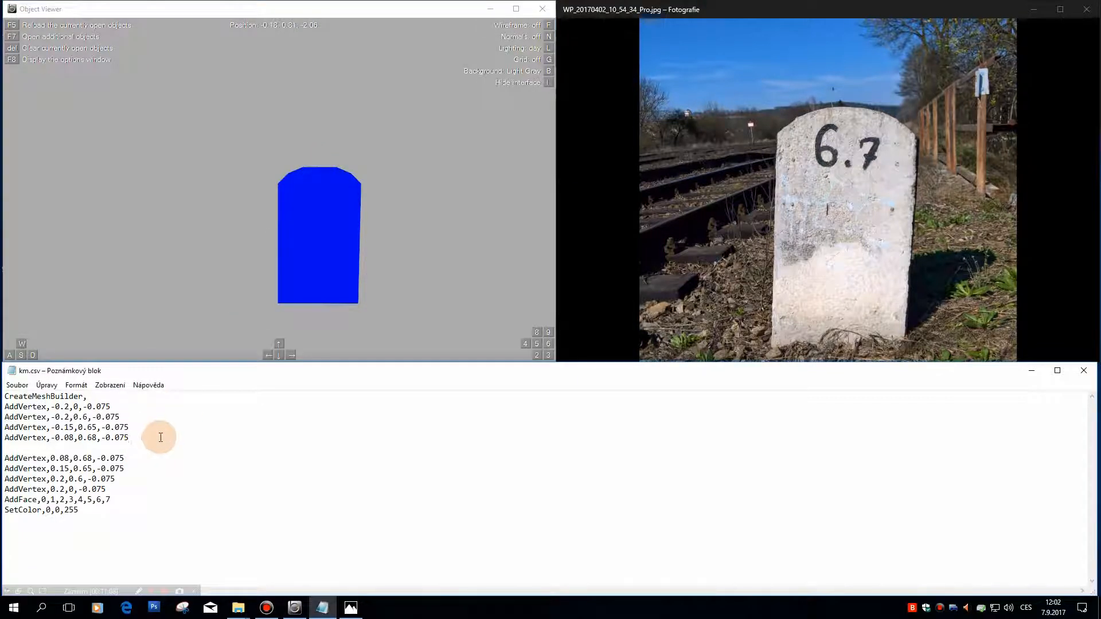
key(shift+Home)
key(ctrl+c)
key(End)
key(Return)
key(ctrl+v)
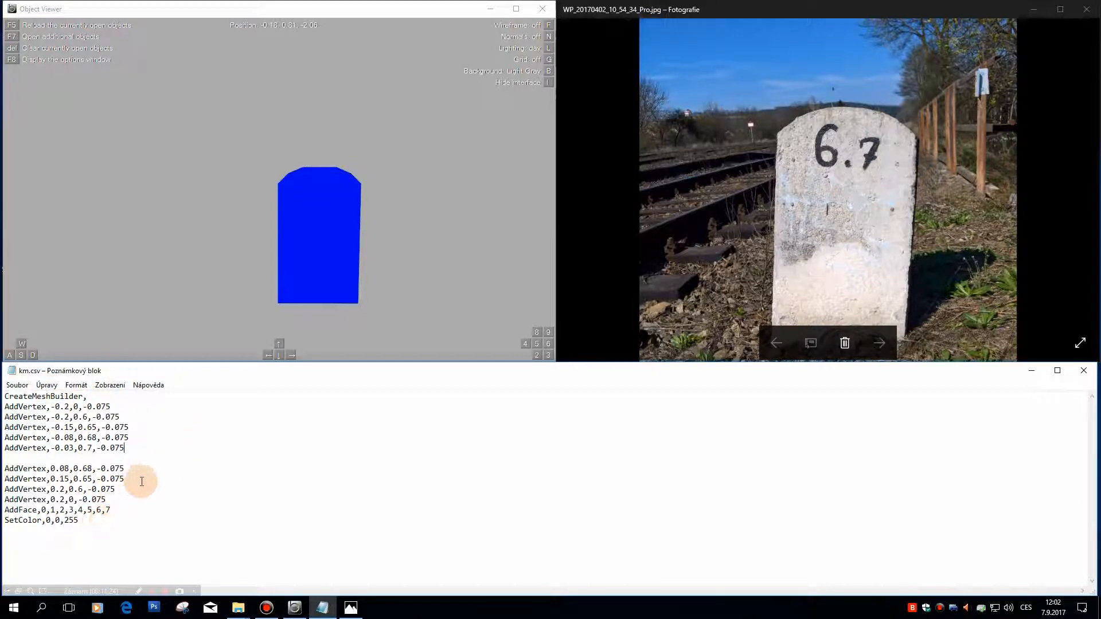
Step: Add vertex index 8 to the end of the AddFace line, save km.csv and reload it in Object Viewer
click(136, 510)
text(,8)
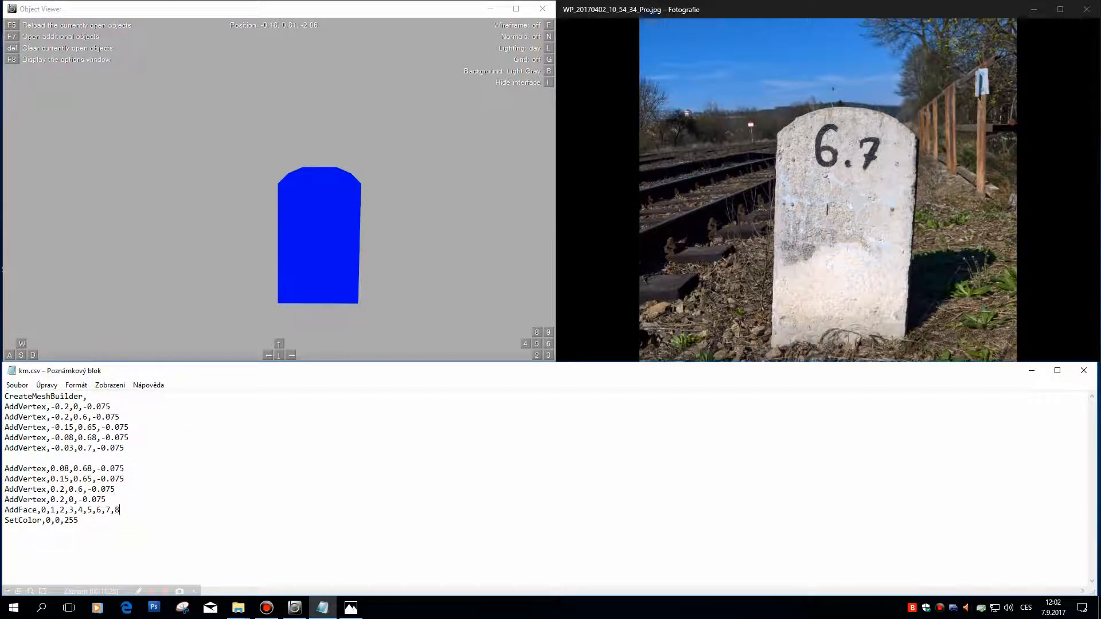
click(17, 385)
click(36, 424)
click(148, 205)
key(F5)
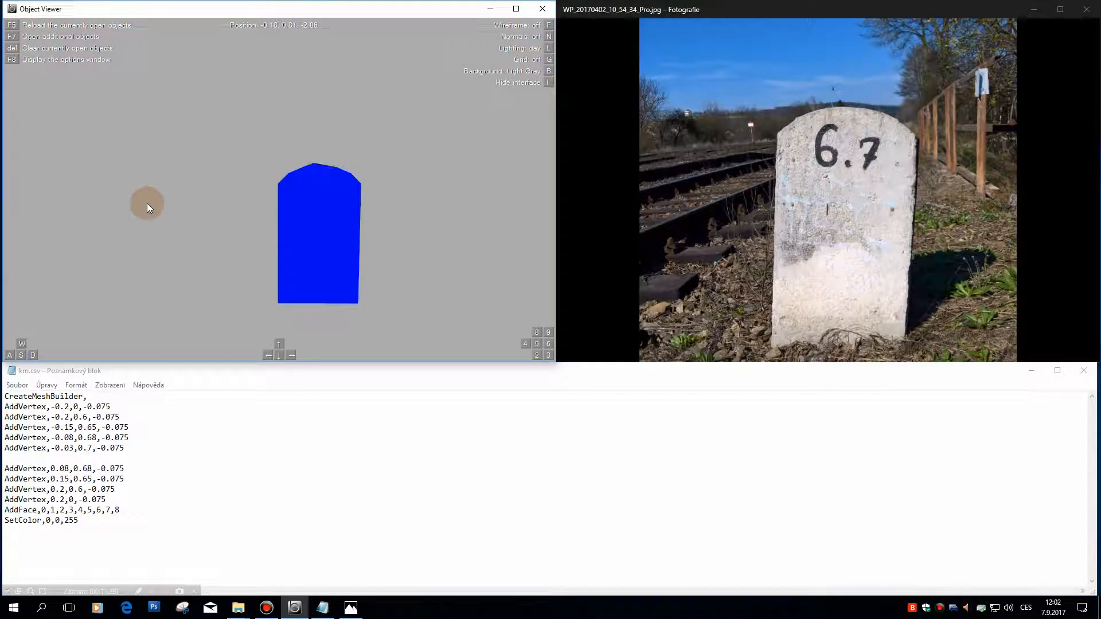
Step: Set the Y coordinate of the -0.03 vertex to 0.69, then save, reload and check the stone's top edge in Object Viewer
click(92, 447)
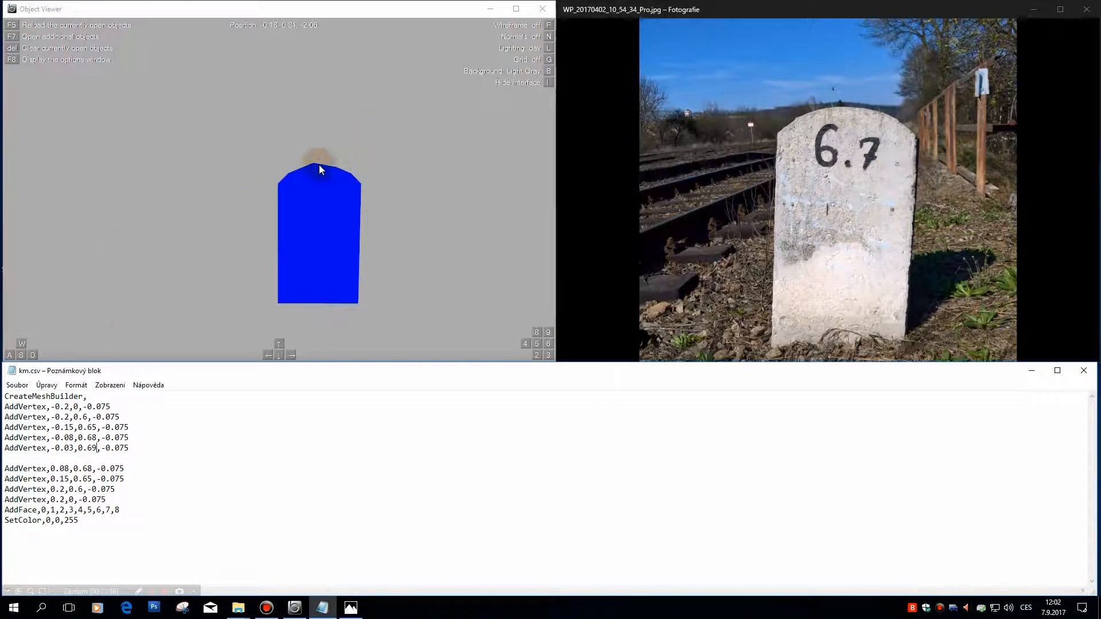
click(18, 385)
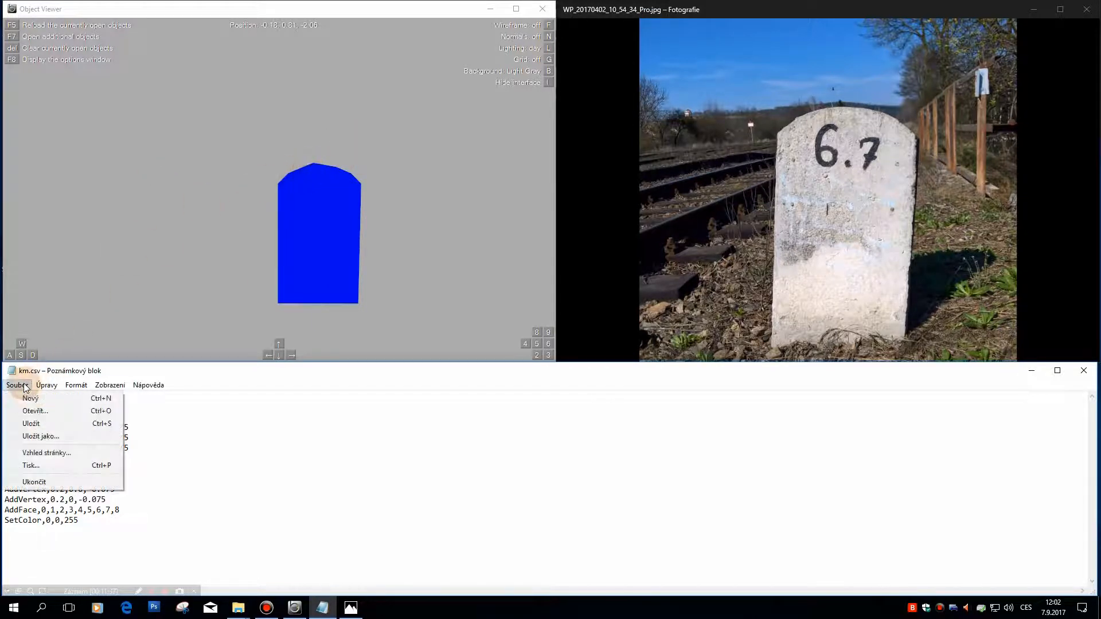
click(28, 422)
click(160, 181)
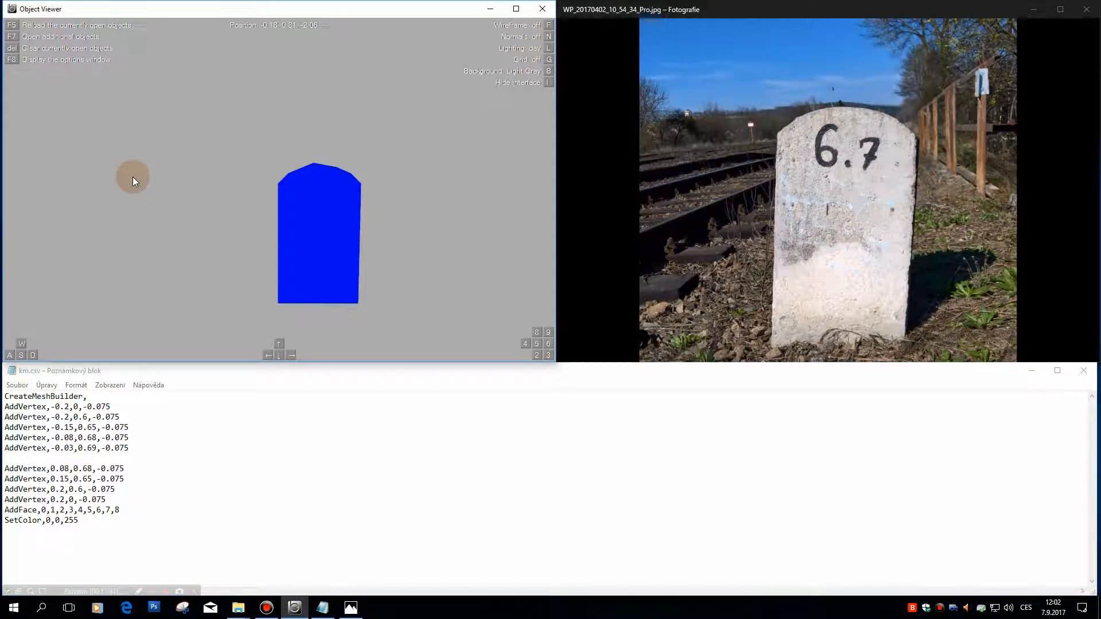
key(F5)
key(w)
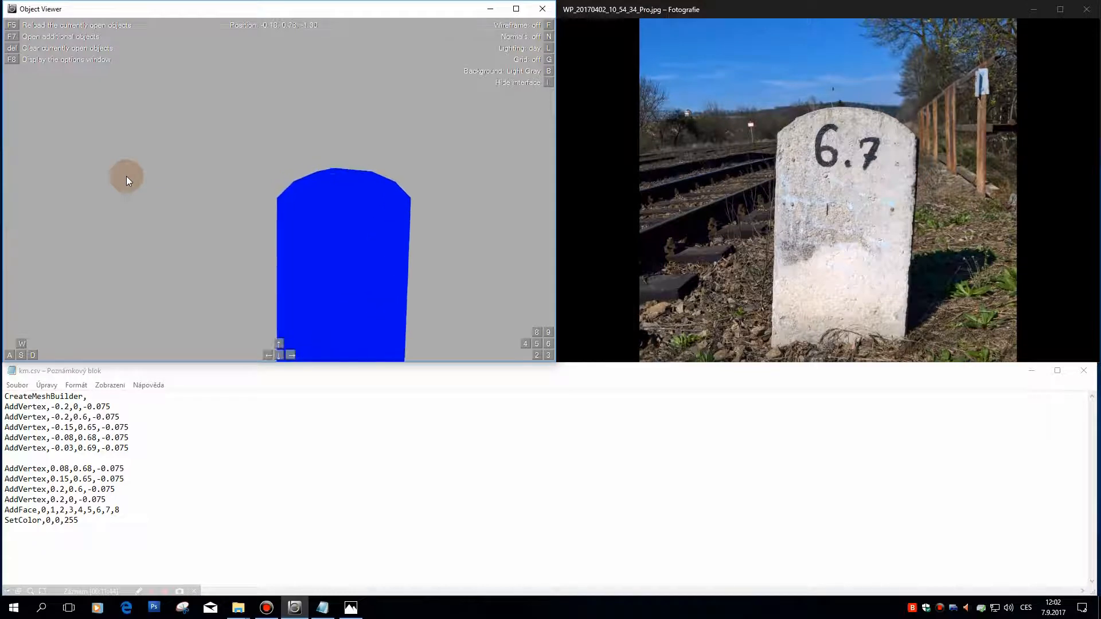
key(KP_8)
key(d)
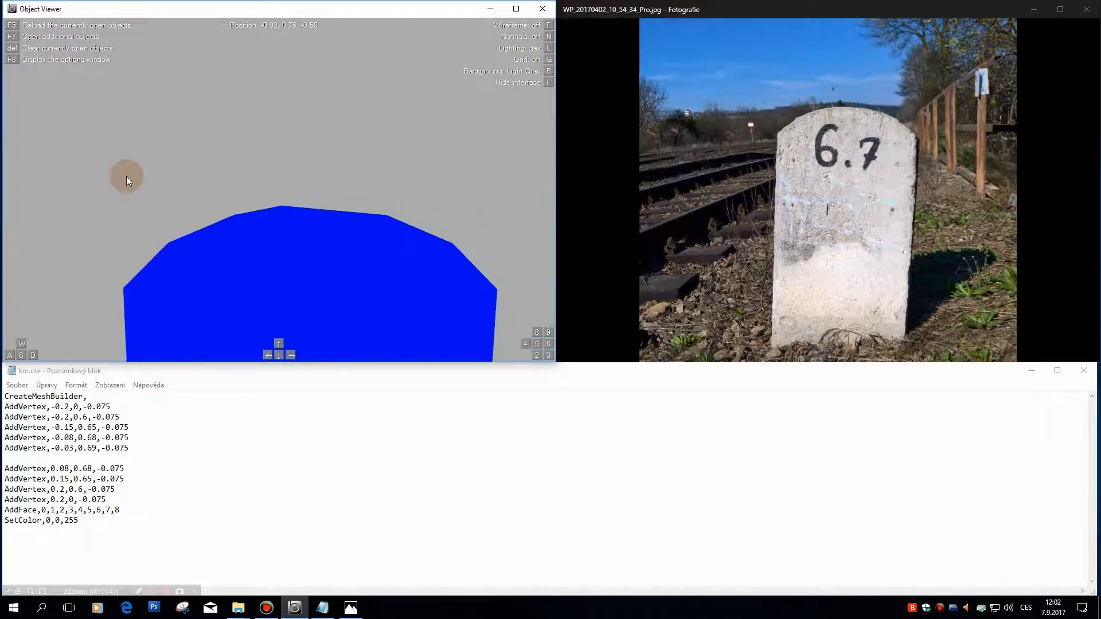
Step: Copy the -0.03,0.69 vertex line onto the blank line below it and set its X coordinate to 0.03
click(140, 447)
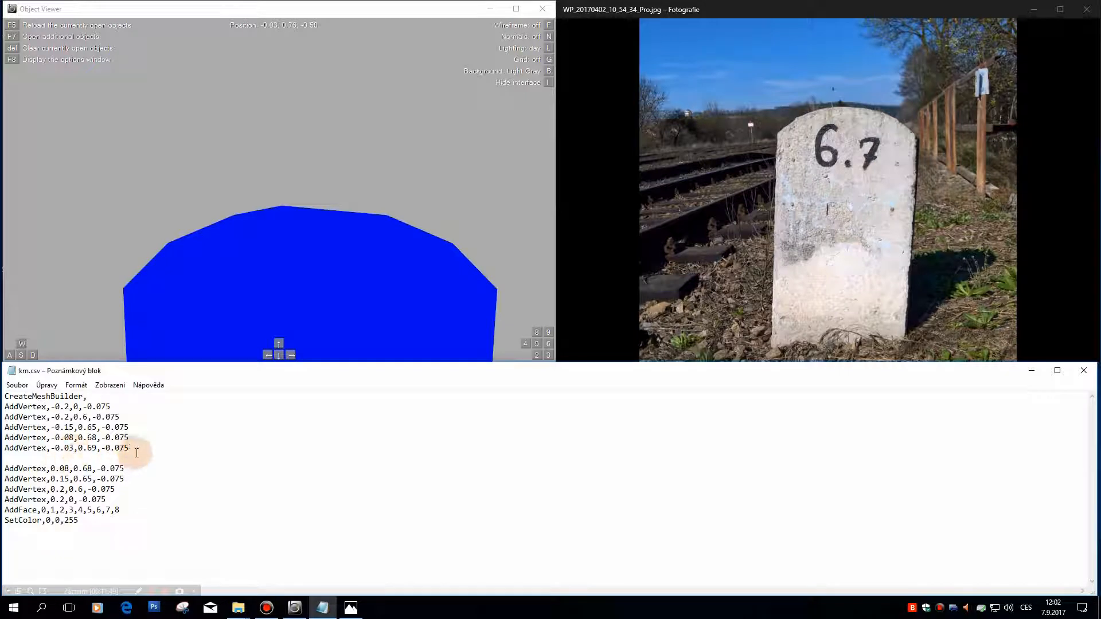
drag(140, 449, 2, 448)
key(ctrl+c)
click(55, 459)
key(ctrl+v)
key(BackSpace)
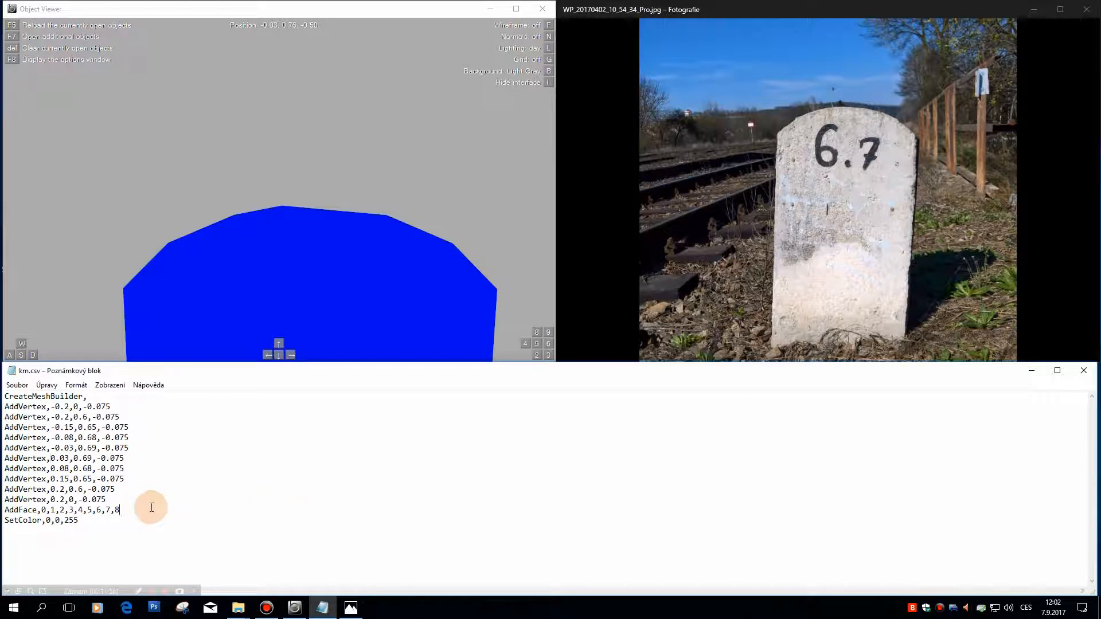
Step: Append vertex index 9 to the AddFace line and reload the saved file in Object Viewer
text(,9)
click(16, 386)
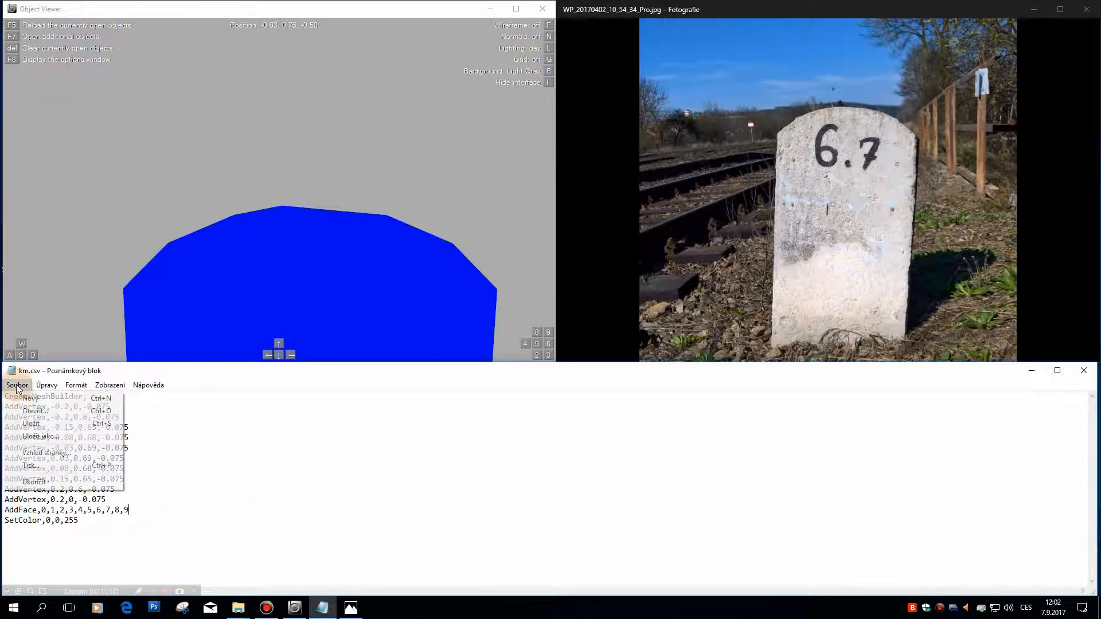
click(32, 423)
click(339, 187)
key(F5)
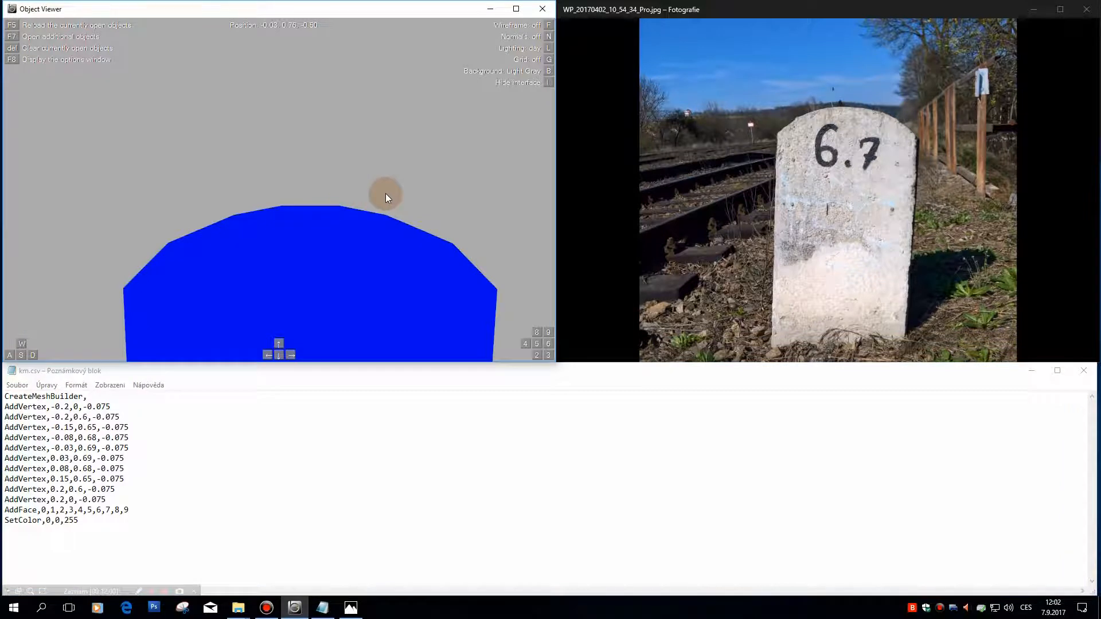
Step: Examine the rounded outline of the stone's front face from near and far in Object Viewer
key(s)
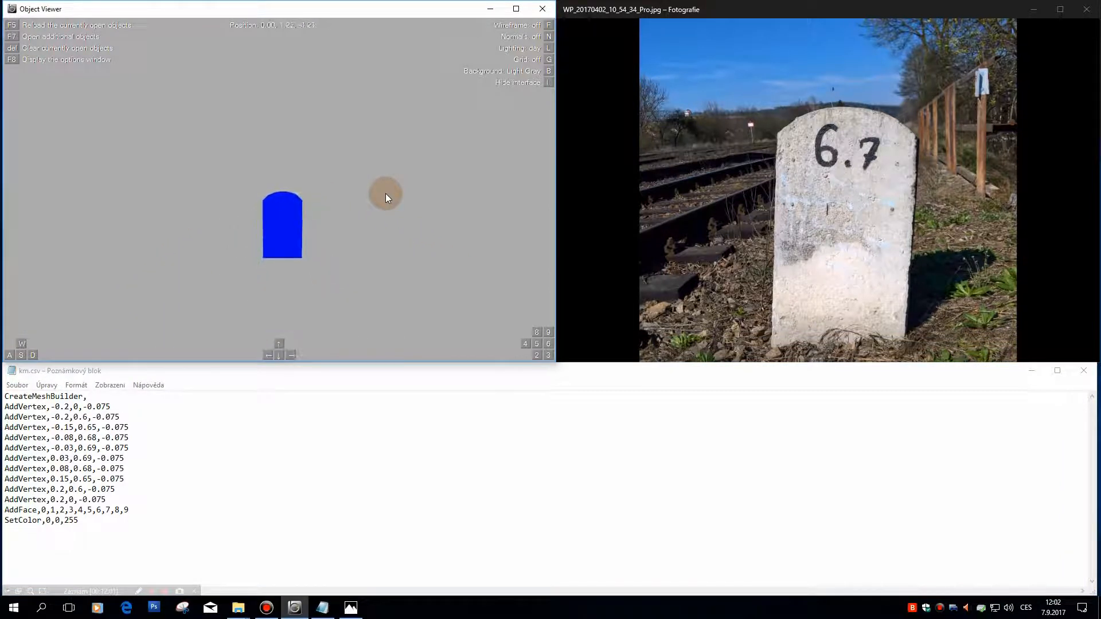
key(w)
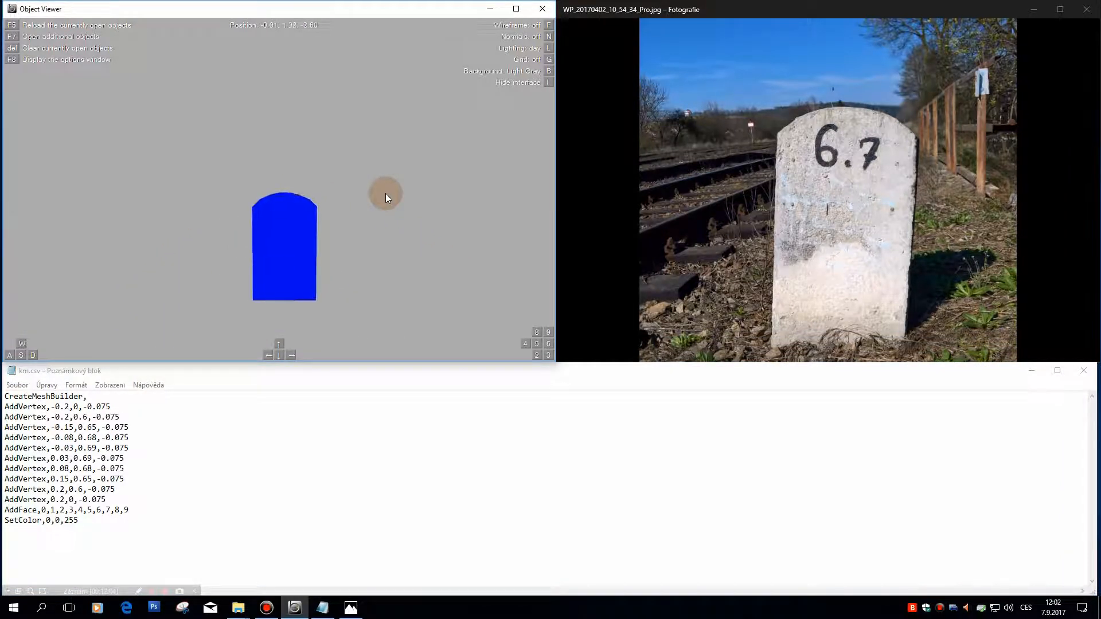
key(w)
key(s)
key(s)
key(Down)
key(Left)
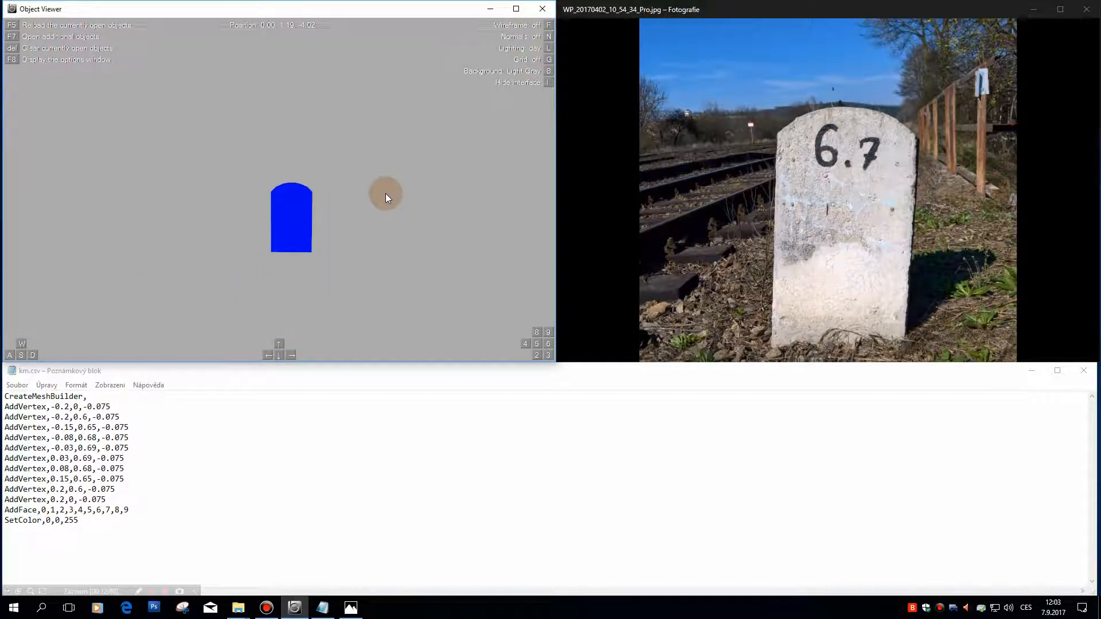
key(w)
key(w)
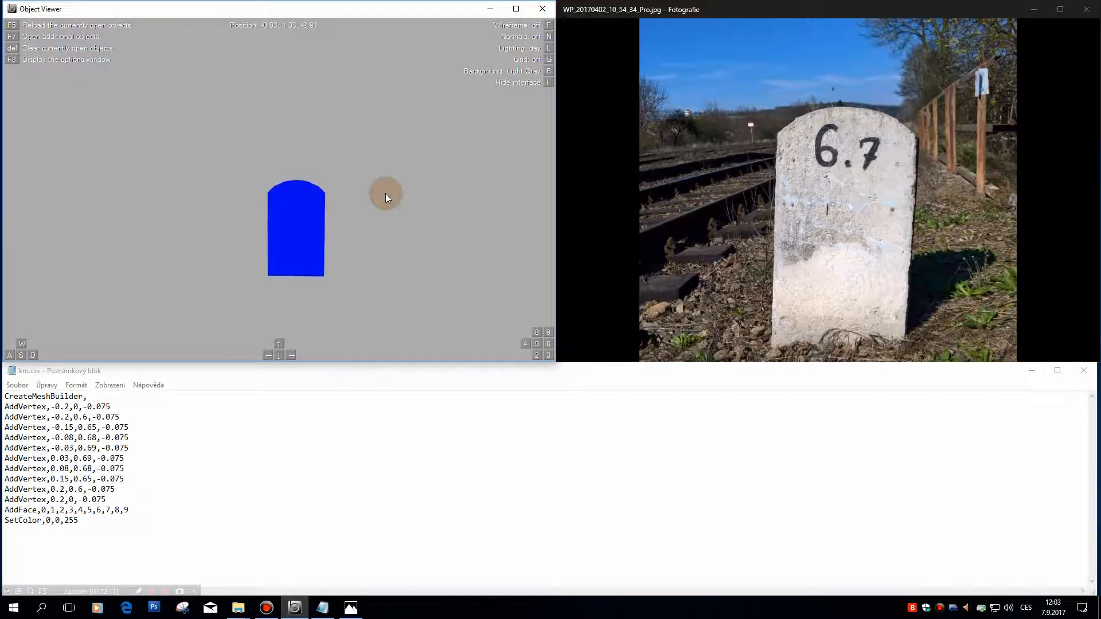
key(s)
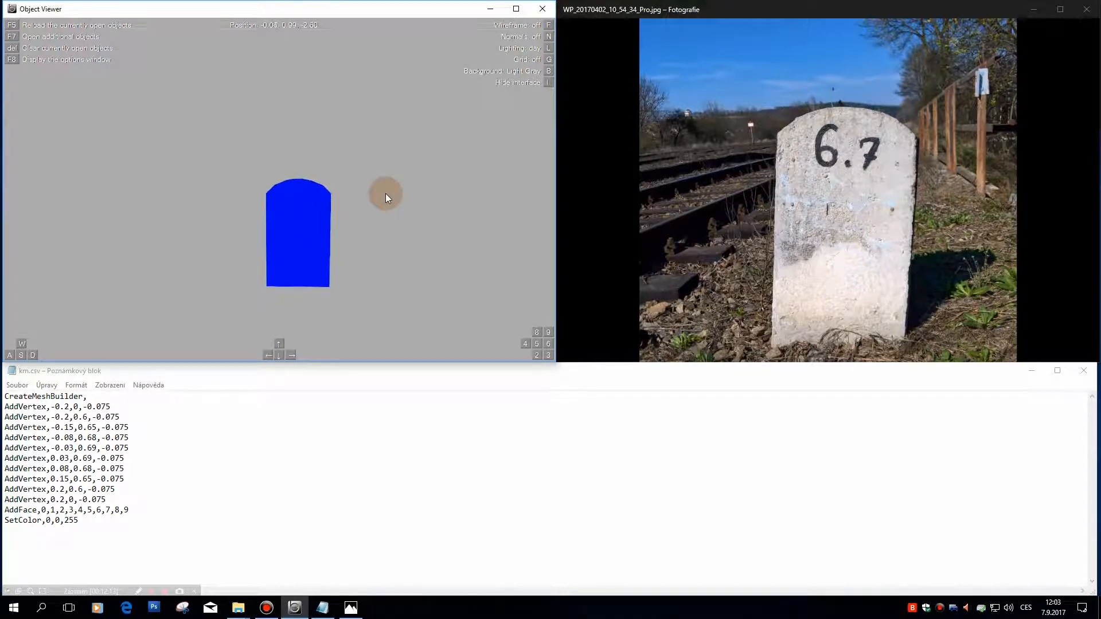
Step: Duplicate the whole mesh block, from CreateMeshBuilder to SetColor, below the original with a blank line between them
click(127, 519)
key(Return)
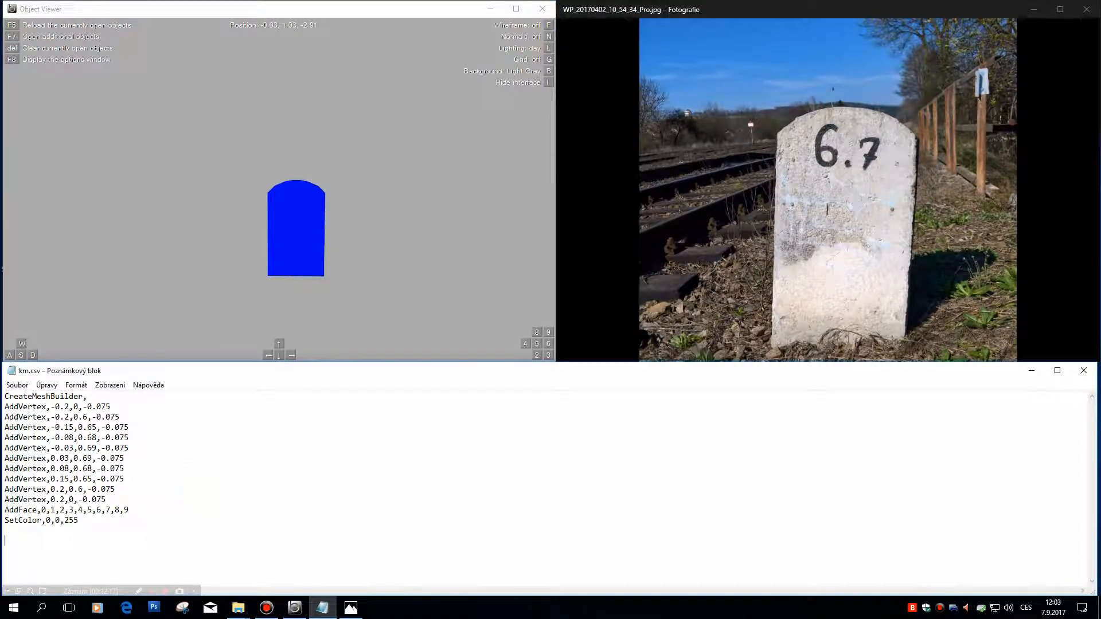
click(327, 183)
drag(178, 199, 285, 184)
click(179, 476)
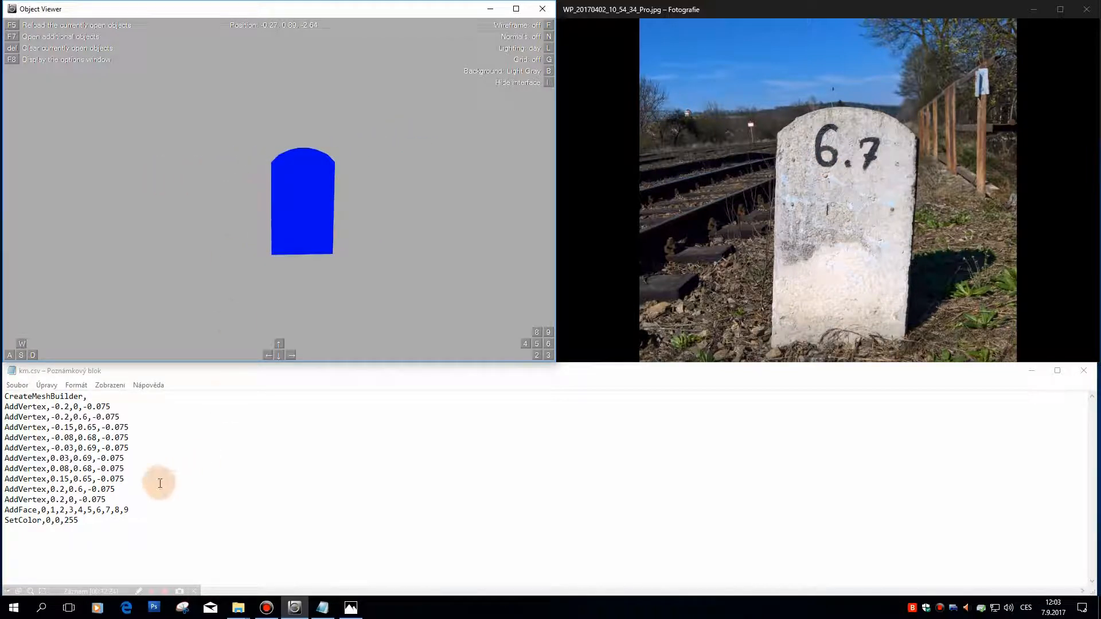
drag(329, 153, 105, 223)
click(97, 445)
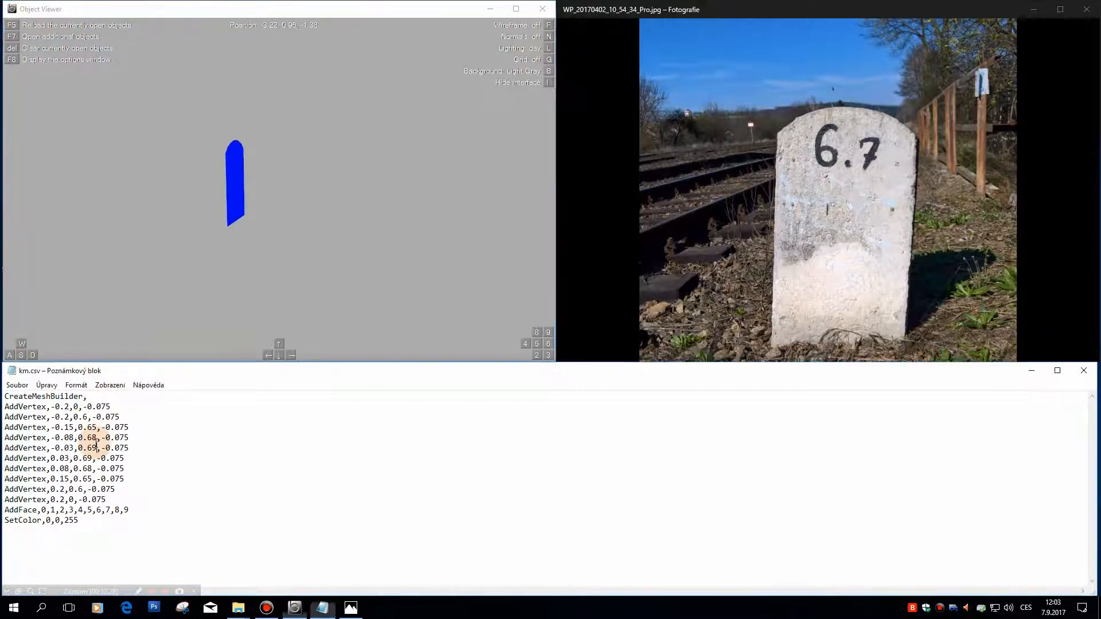
drag(327, 149, 376, 176)
drag(109, 521, 2, 395)
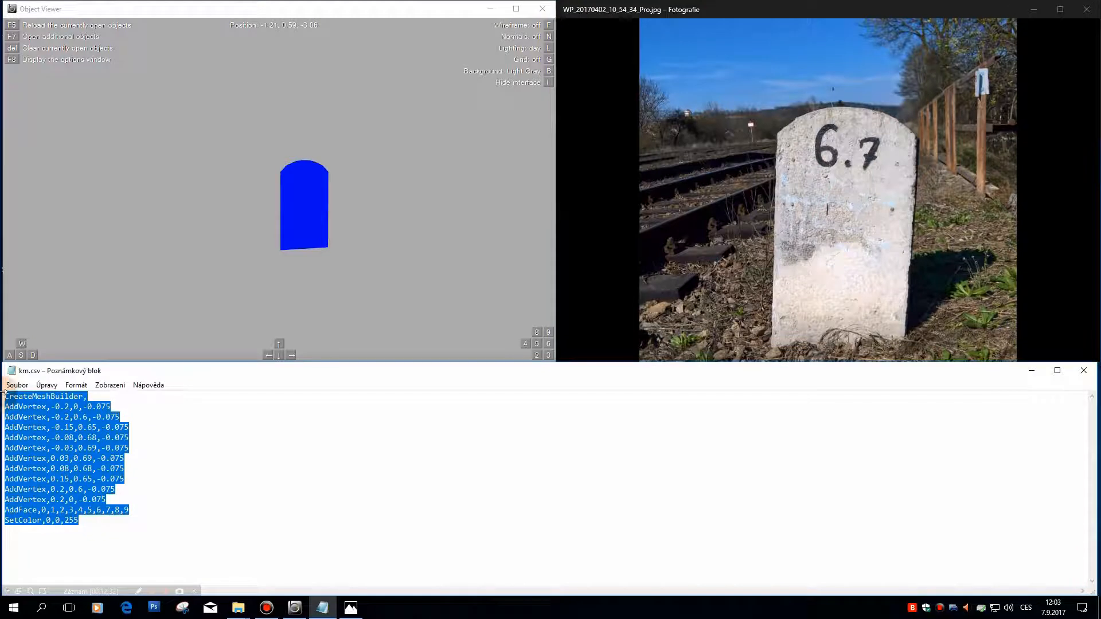
click(50, 546)
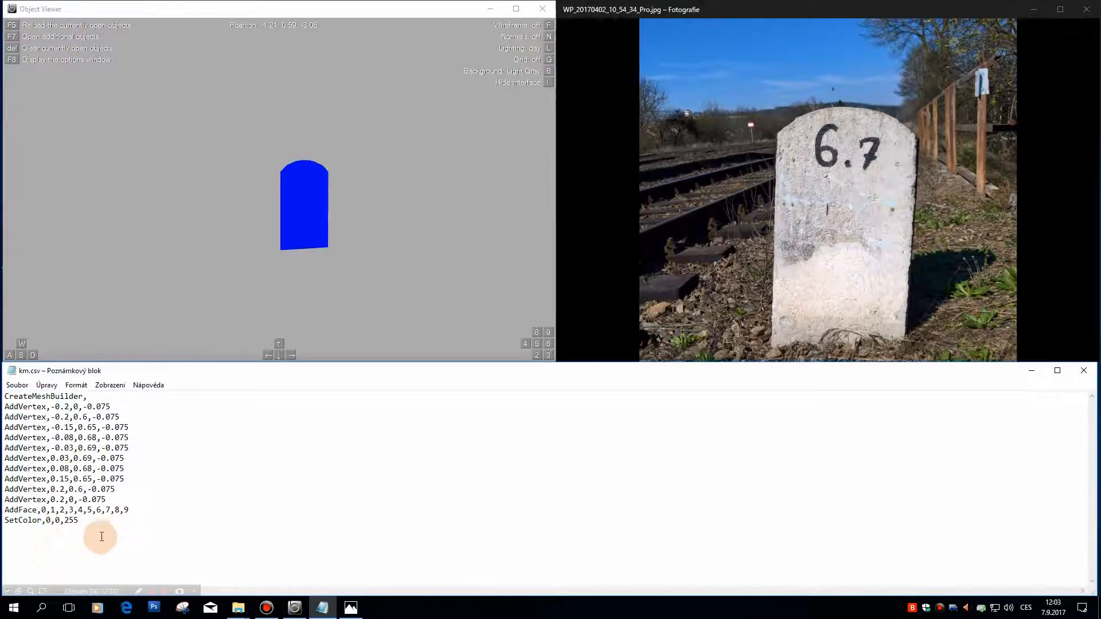
key(Return)
key(ctrl+v)
Step: Change the Z coordinate of all ten vertices in the second mesh block to 0.075
click(88, 458)
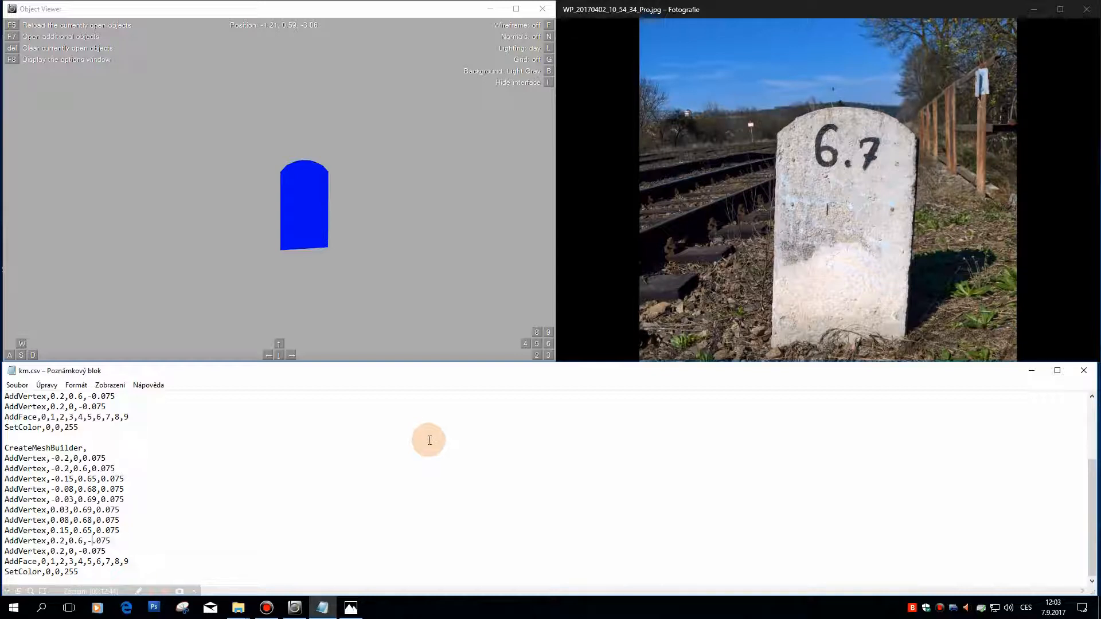
key(BackSpace)
text(0)
key(Down)
Step: Save km.csv, reload it in Object Viewer and inspect the front and back faces from an angle
drag(308, 261, 277, 267)
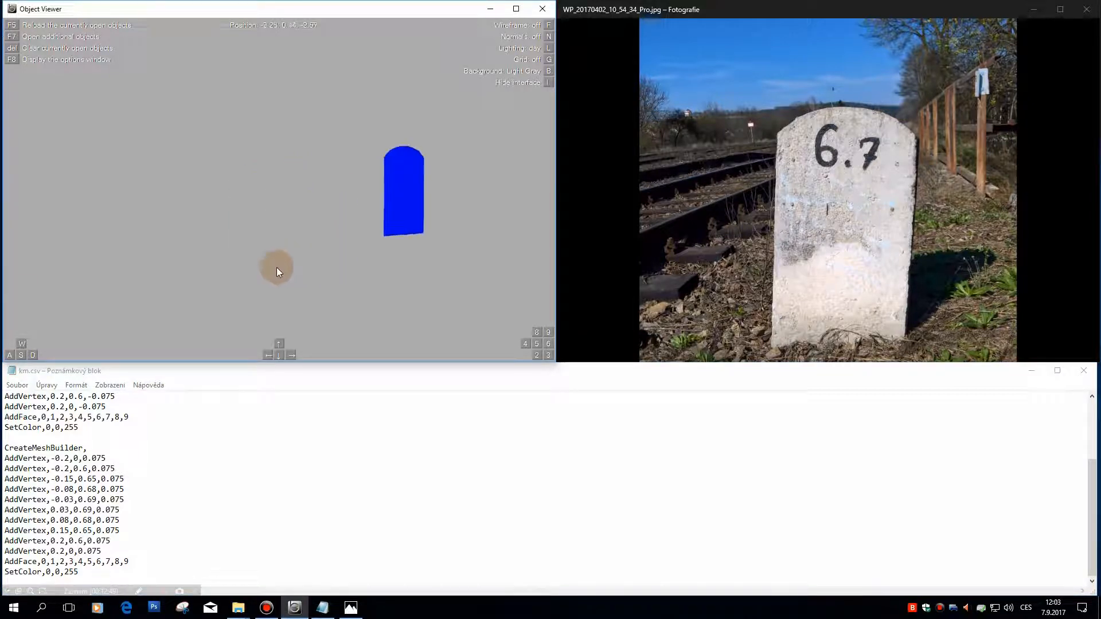
click(17, 384)
click(26, 423)
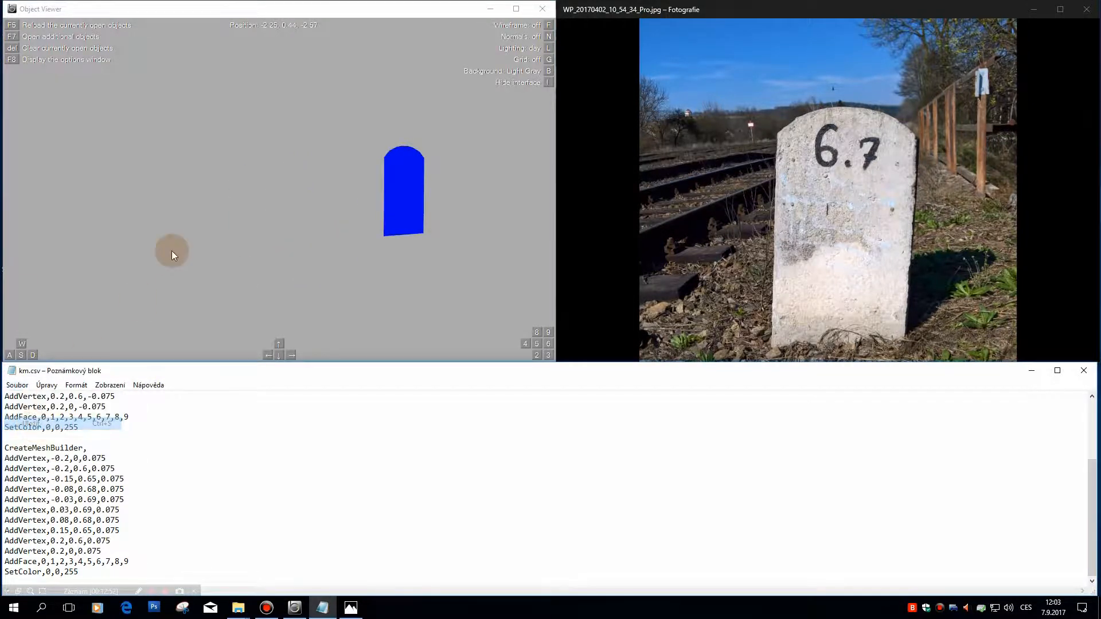
click(249, 200)
key(F5)
drag(246, 198, 274, 526)
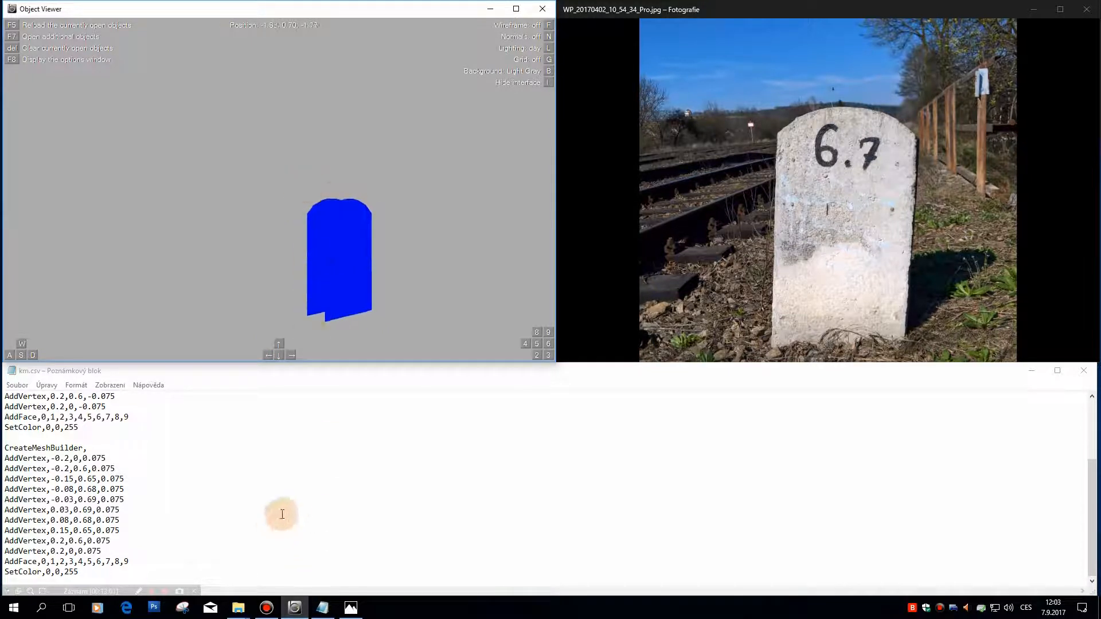
drag(359, 233, 322, 238)
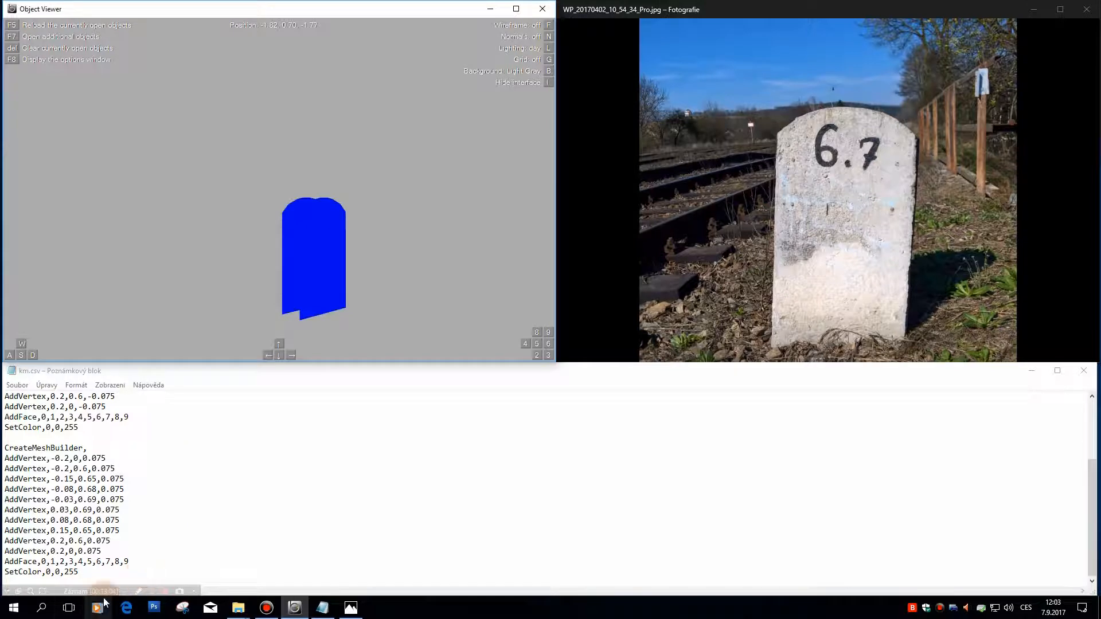
Step: Reverse the vertex order of the second block's AddFace line to 9,8,7,6,5,4,3,2,1,0
drag(132, 561, 42, 561)
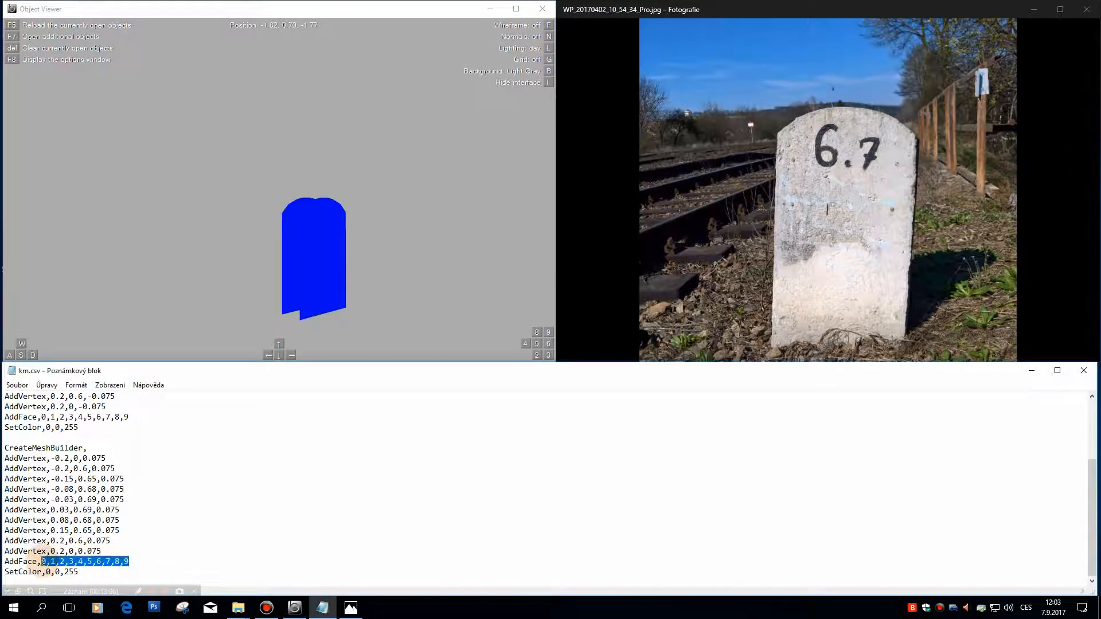
text(9,8,7,6,5,4,3,2,1,0)
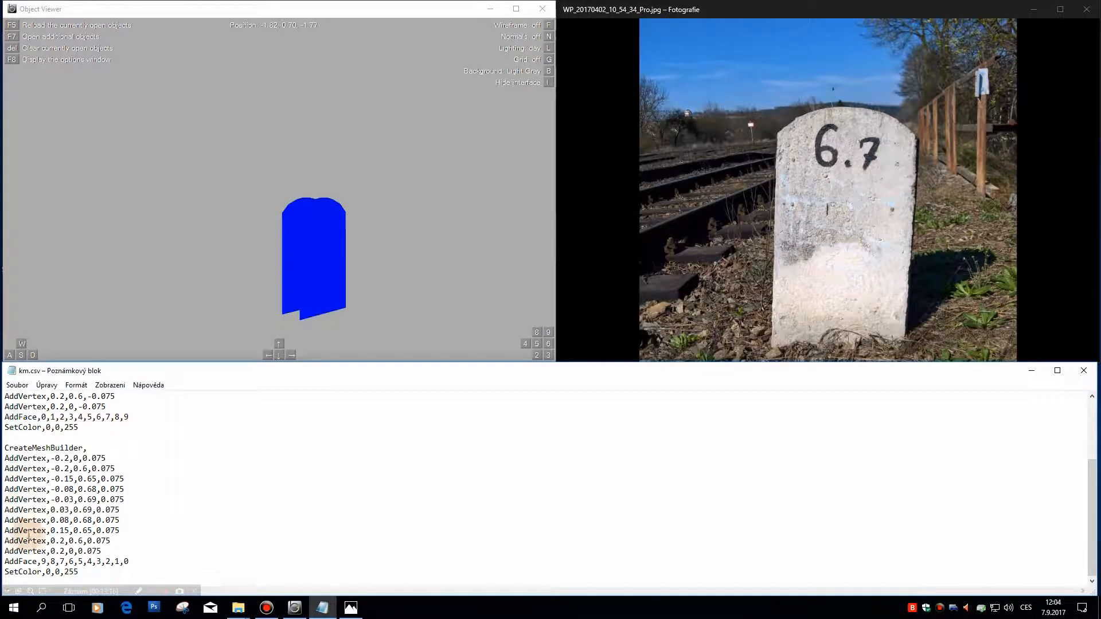
Step: Save km.csv, reload it in Object Viewer and examine the stone's front and back faces from several angles
click(17, 385)
click(31, 423)
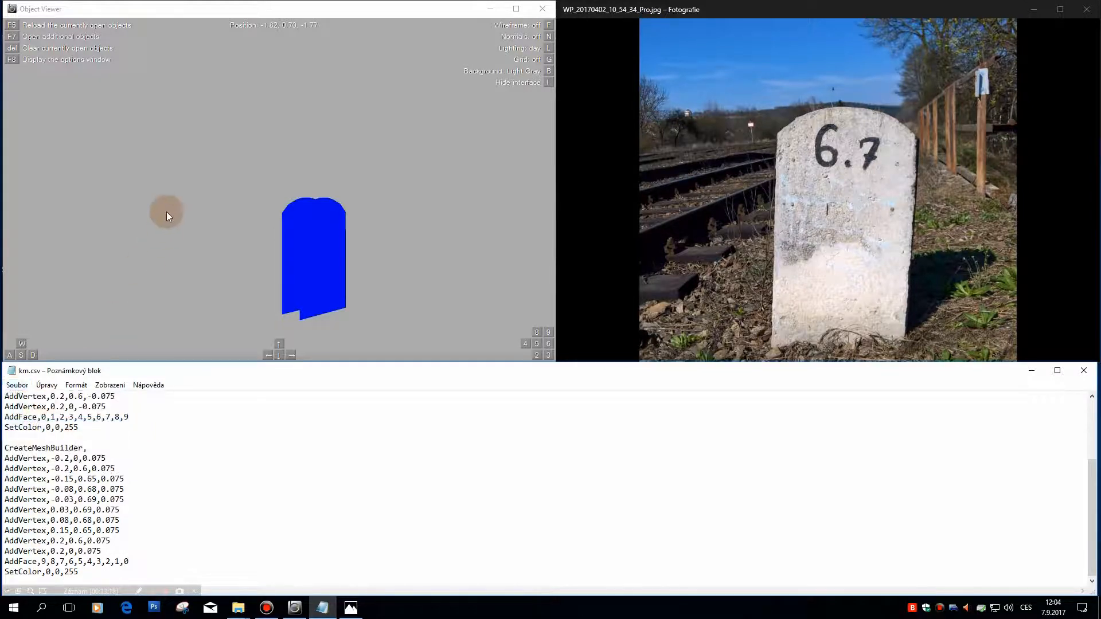
click(244, 218)
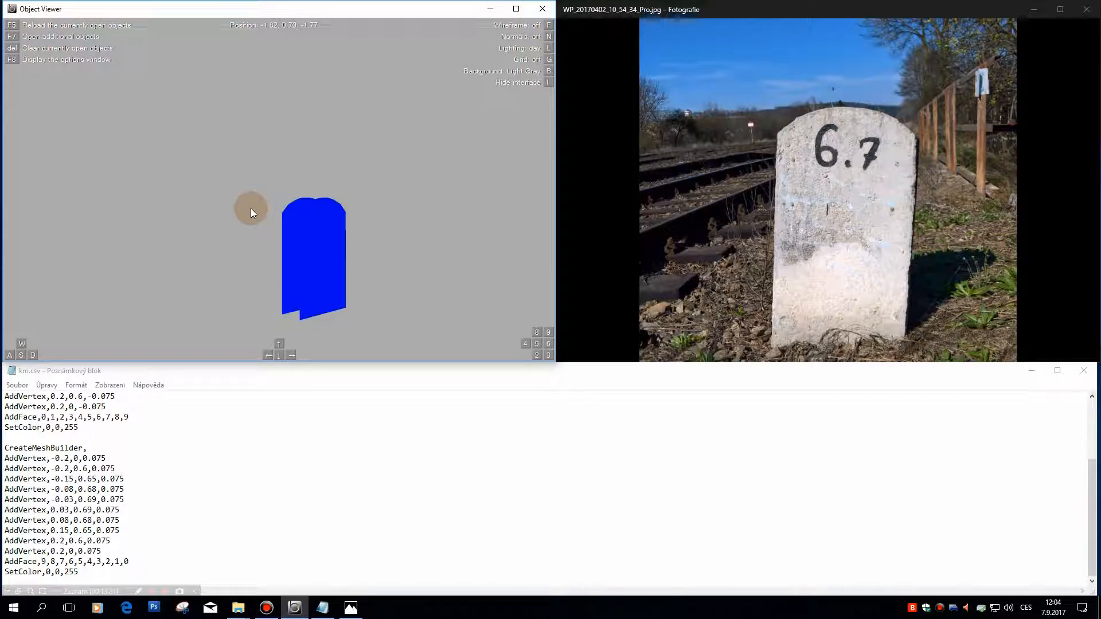
key(F5)
key(a)
key(Right)
key(Right)
key(a)
key(Right)
key(a)
key(Right)
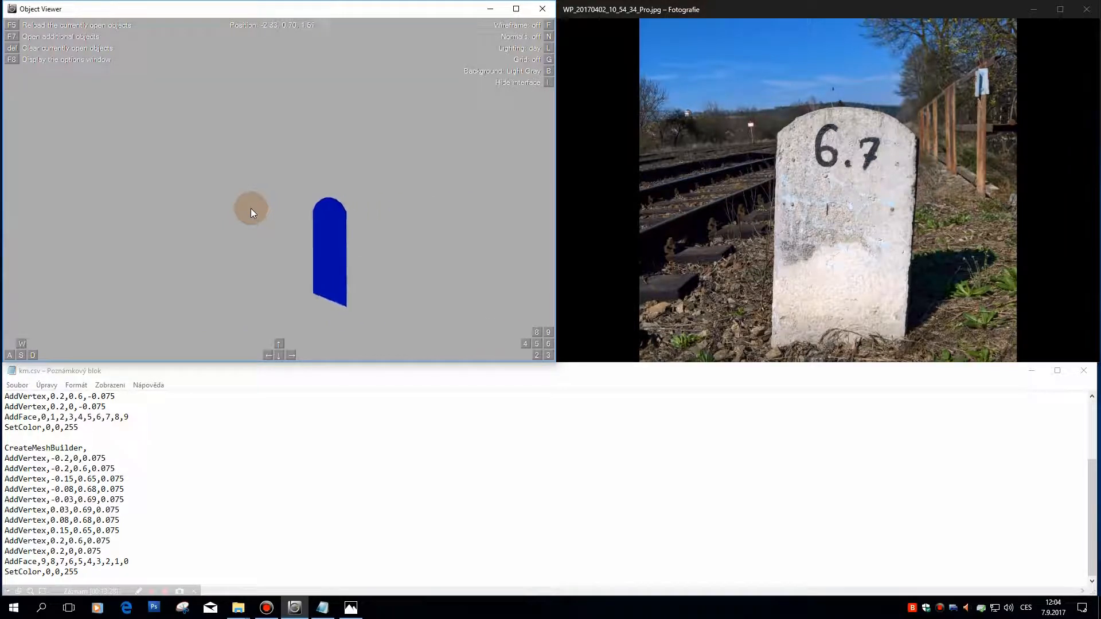
key(Right)
key(w)
key(a)
key(Left)
key(d)
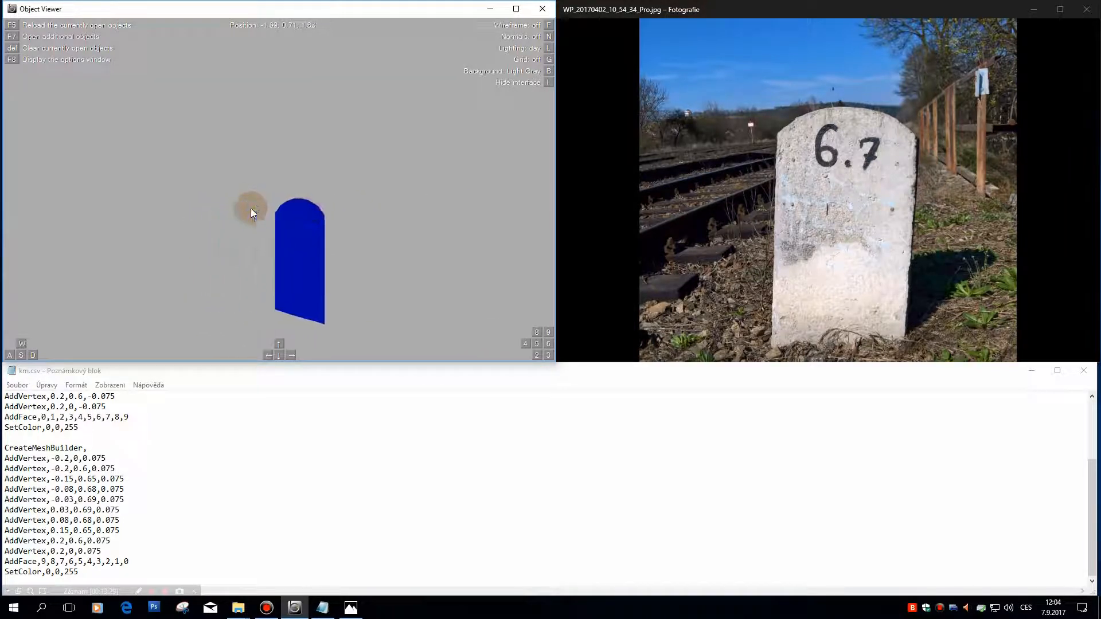
key(d)
key(Left)
key(Down)
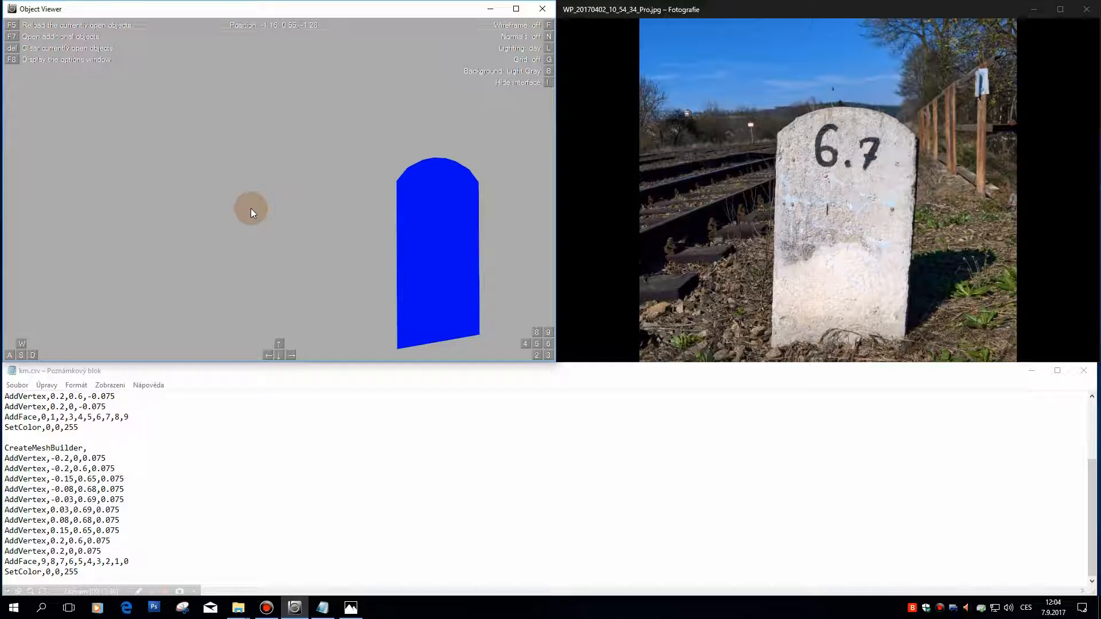
Step: Change the SetColor values of the second mesh block to 255,0,0 and save km.csv
click(91, 570)
drag(91, 570, 46, 571)
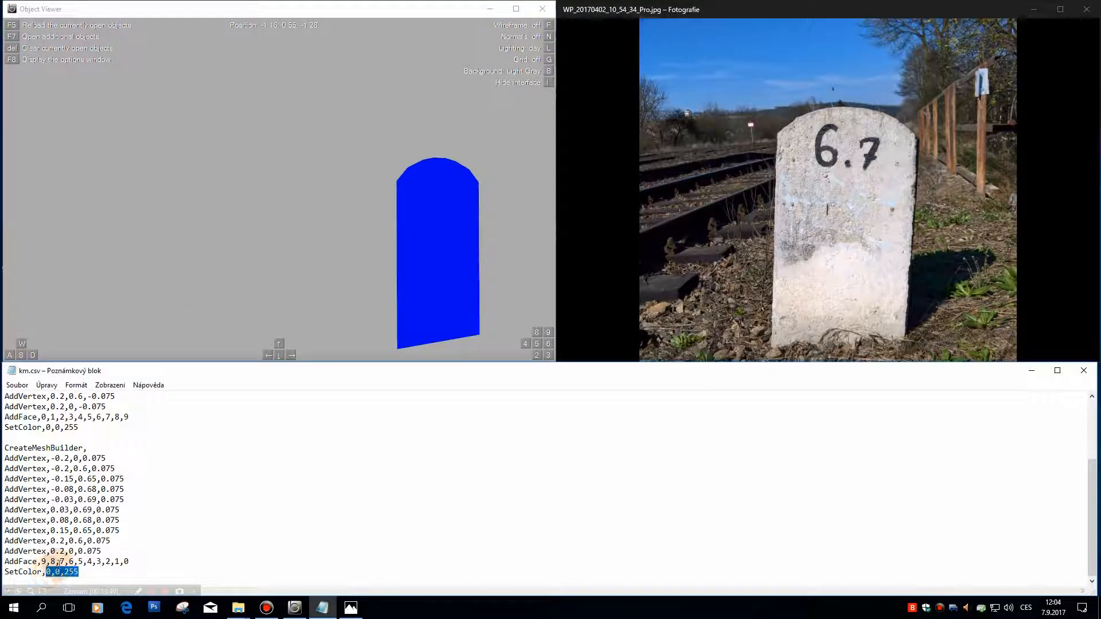
text(255,0,0)
click(20, 383)
click(32, 423)
Step: Reload the object in Object Viewer and move around it to compare the colours of its front and back faces
click(331, 178)
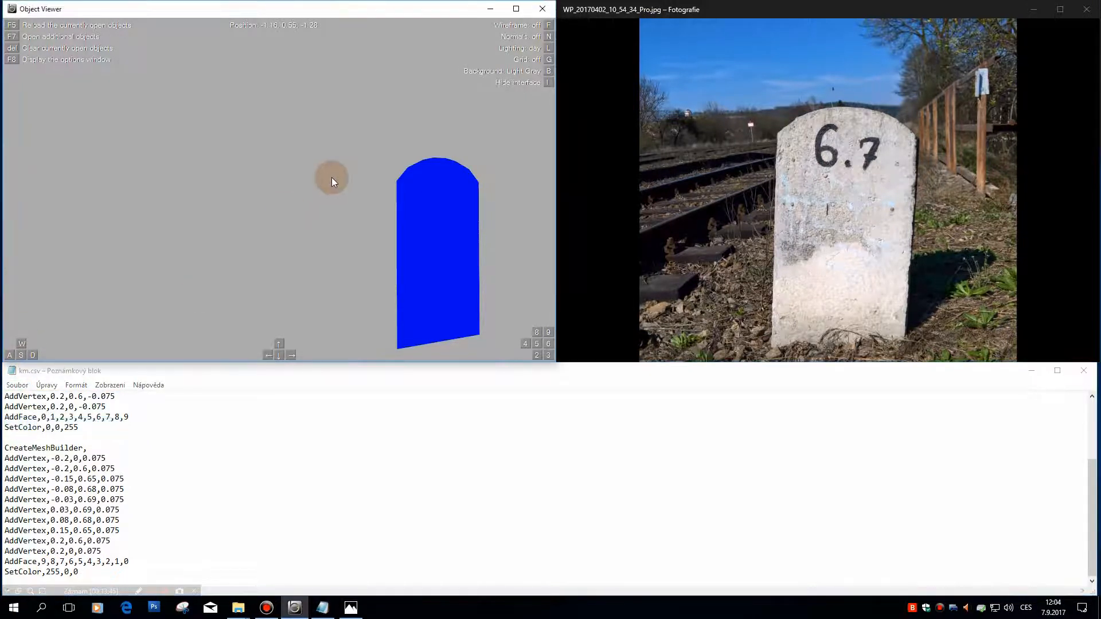
key(a)
key(Down)
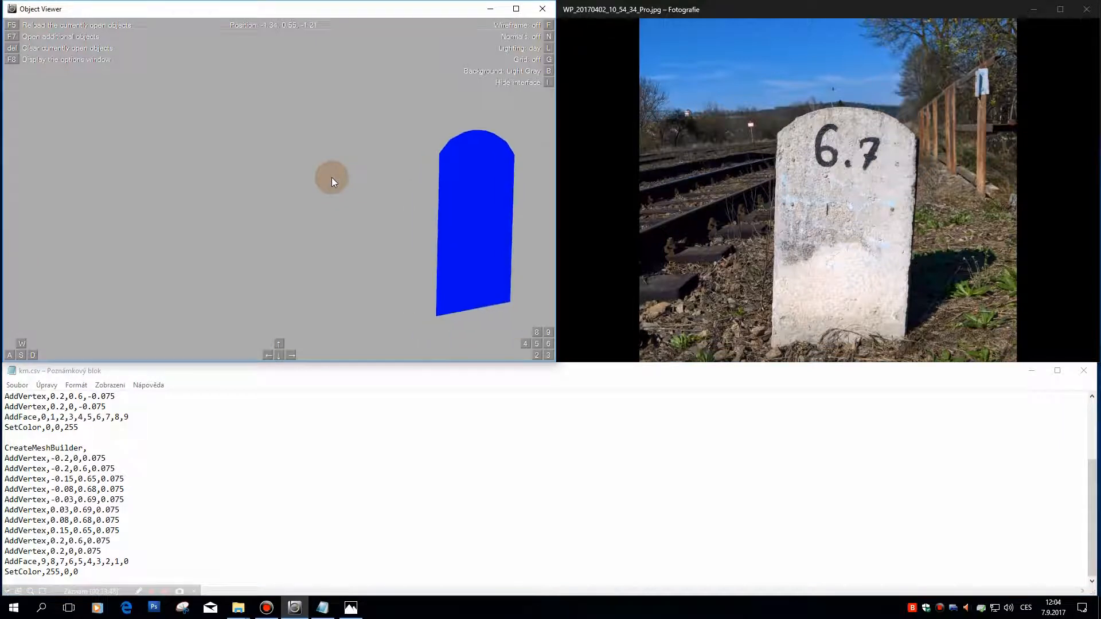
key(Right)
key(a)
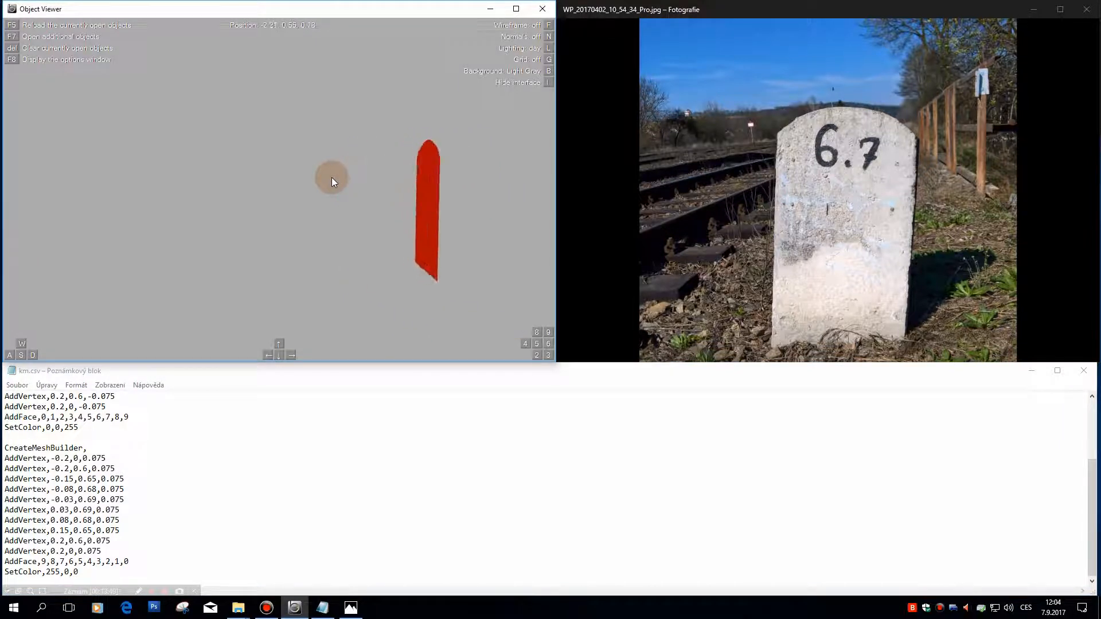
key(Left)
key(d)
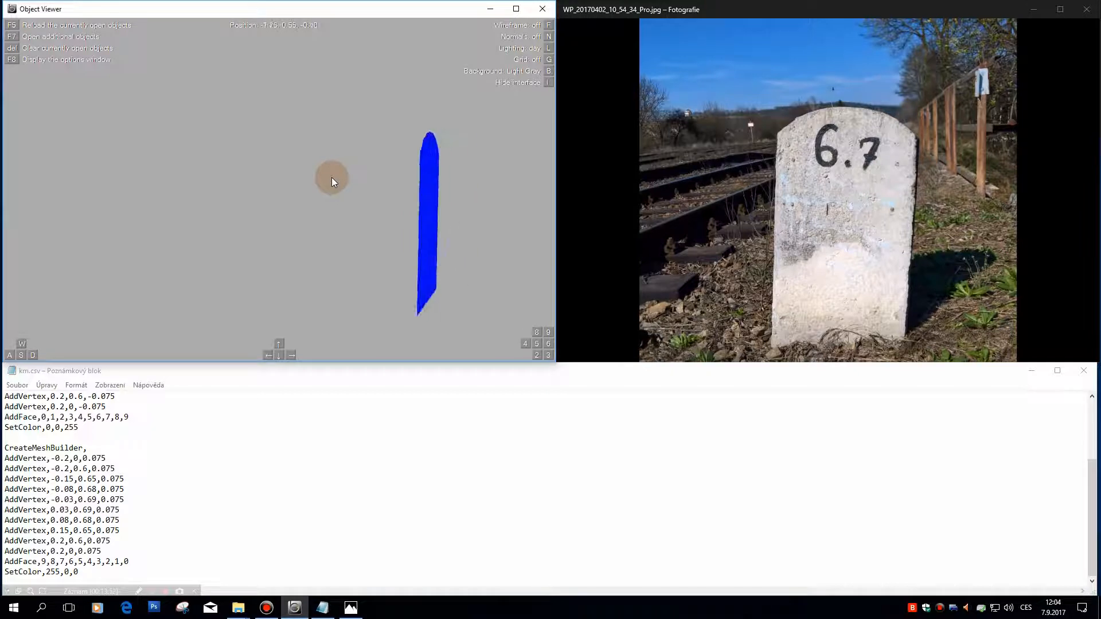
key(a)
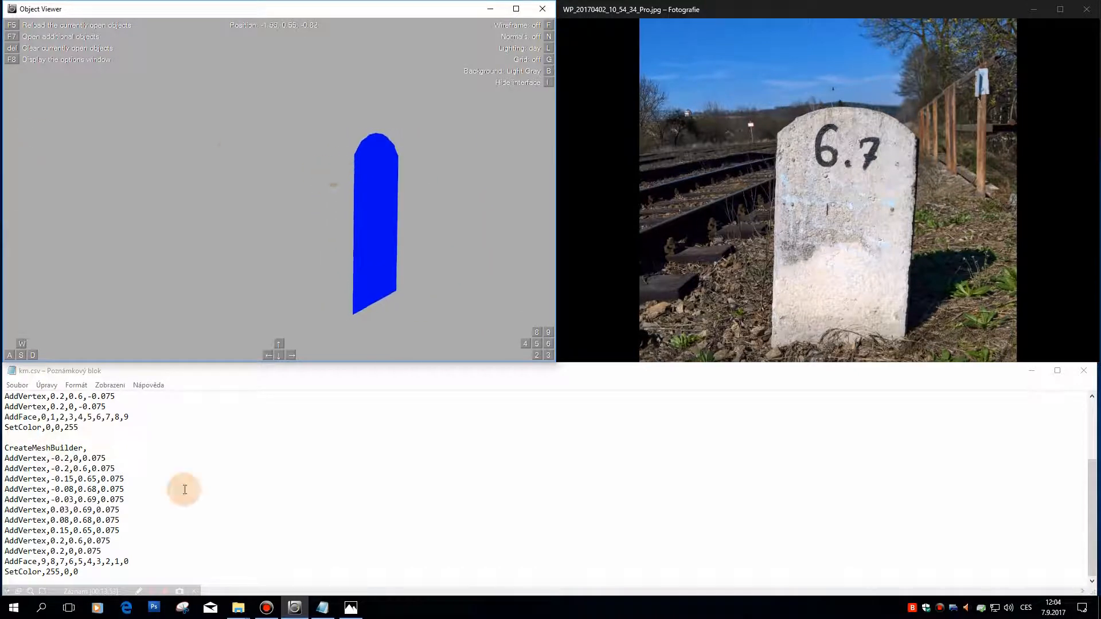
Step: Change the Z coordinate of all ten vertices in the first mesh block to -0.5
click(185, 489)
scroll(185, 489, up, 3)
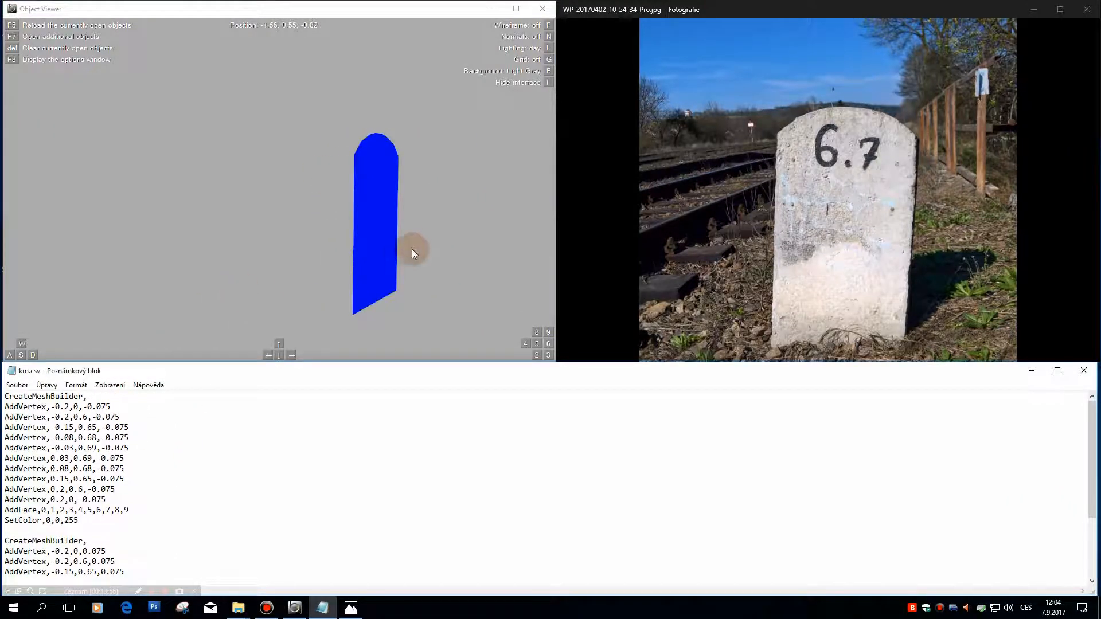
drag(355, 217, 355, 217)
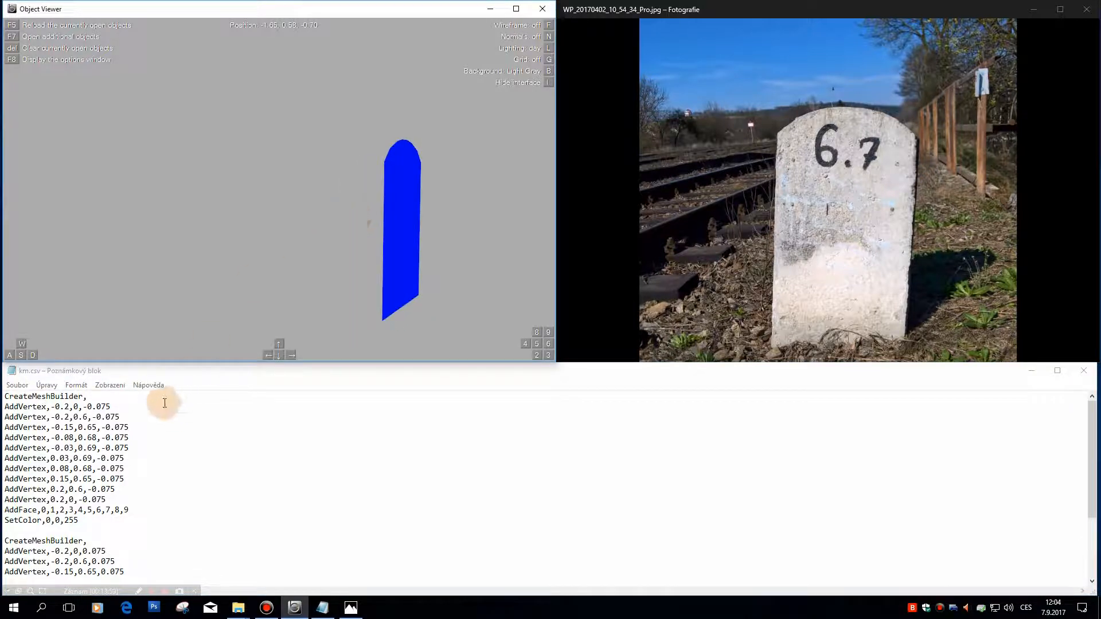
click(109, 406)
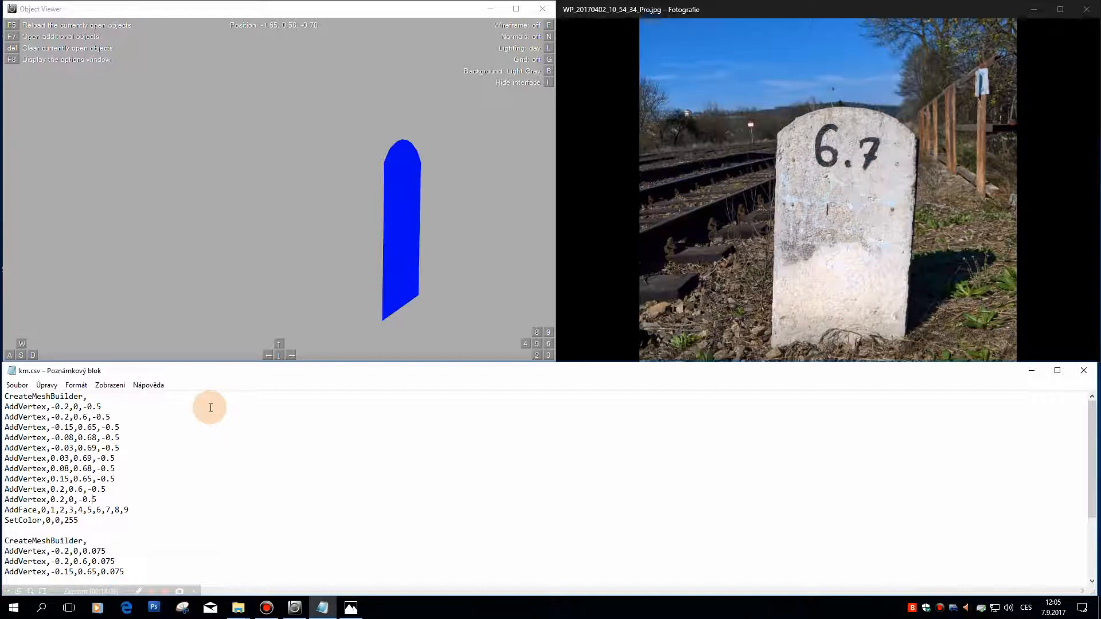
Step: Turn on the grid axes in Object Viewer and view the stone's position from the side
click(291, 160)
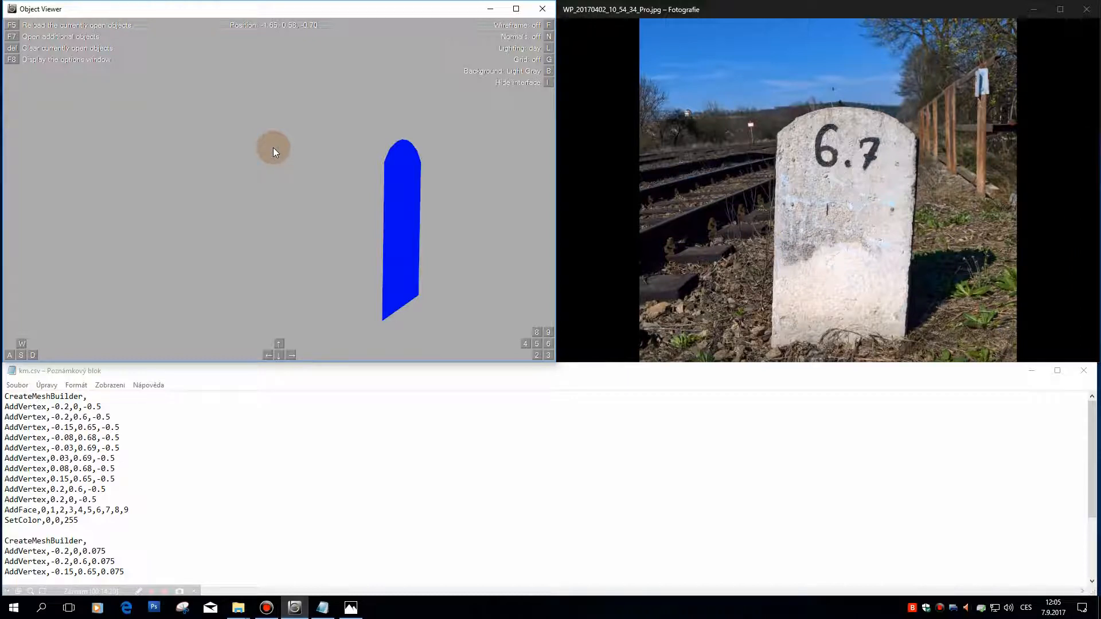
key(g)
drag(404, 151, 277, 386)
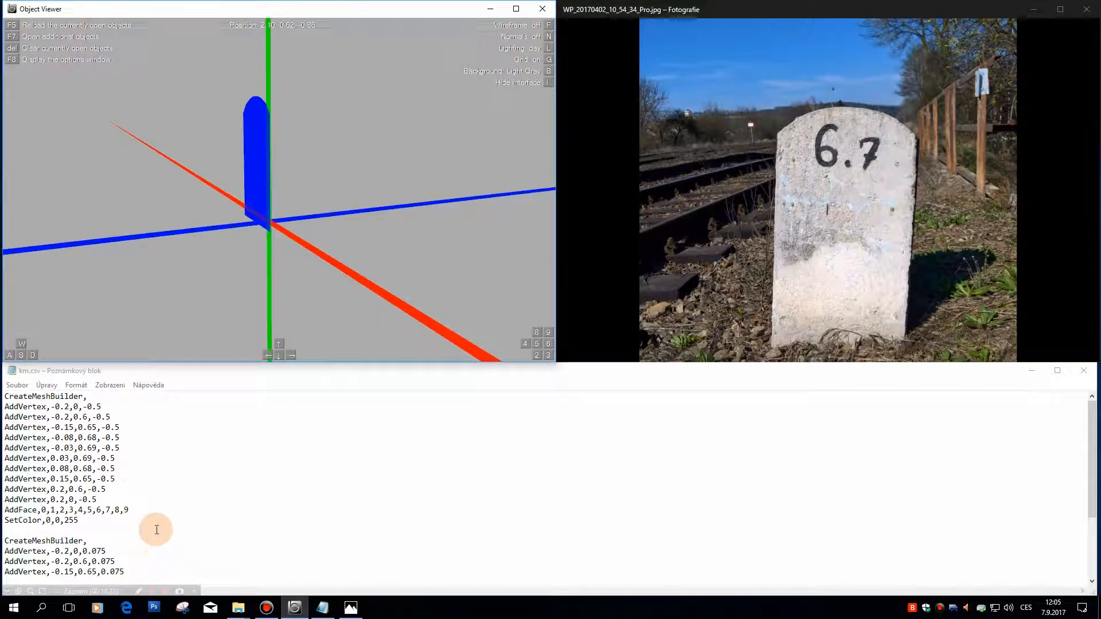
Step: Change the Z coordinate of all ten vertices in the second mesh block of km.csv to 0.5
scroll(149, 522, down, 1)
click(105, 521)
key(shift+Left)
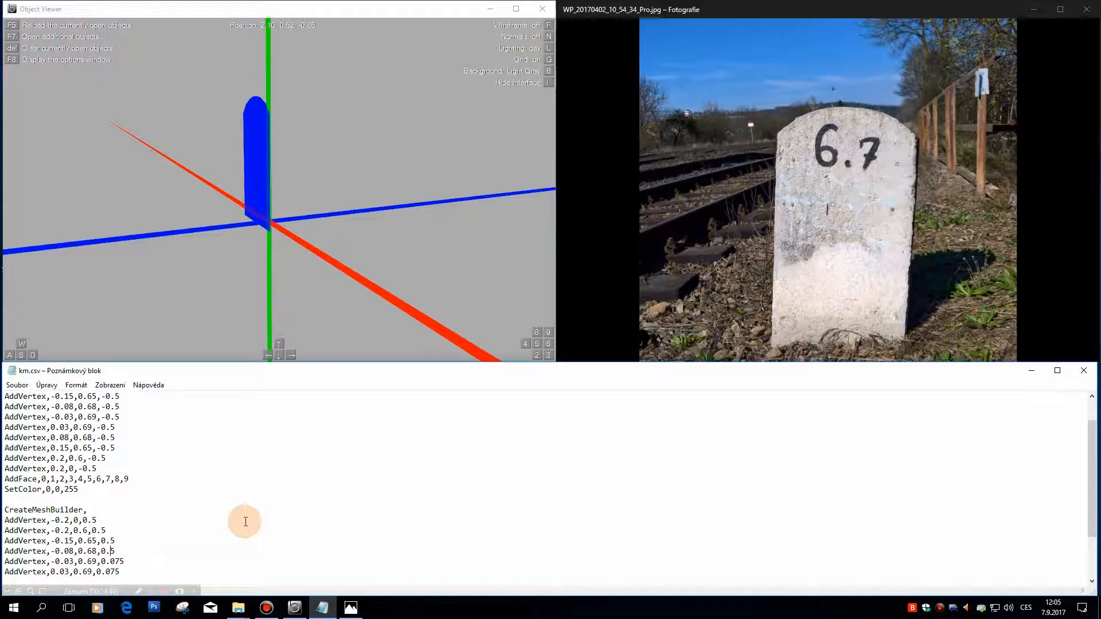
key(Delete)
key(Delete)
key(Down)
key(Down)
key(Down)
key(Up)
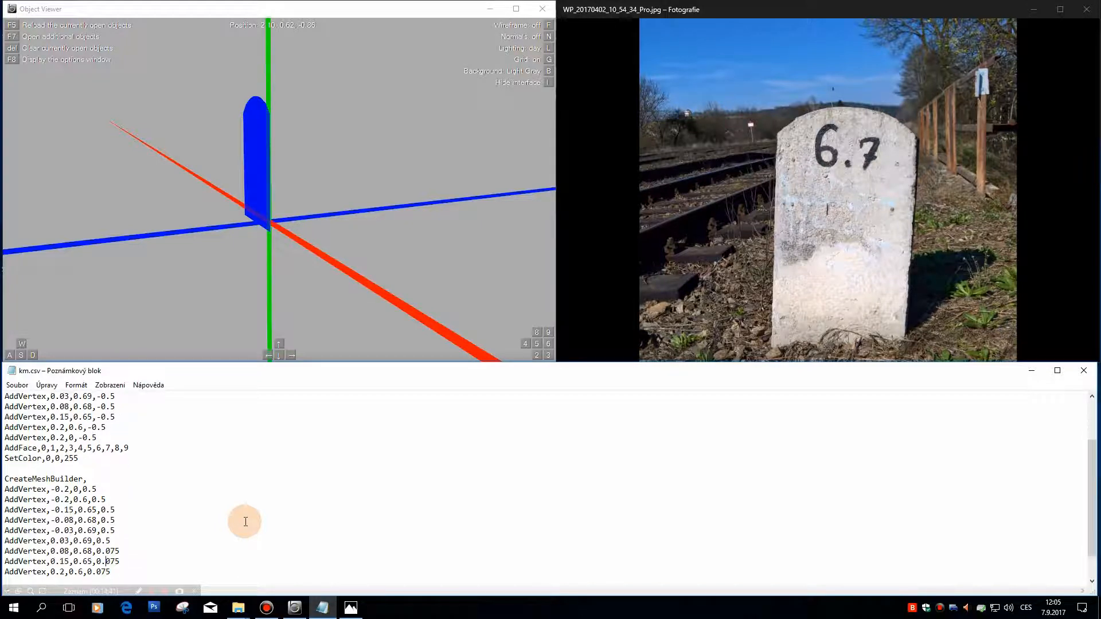
key(Delete)
key(Down)
key(Delete)
key(Down)
key(Down)
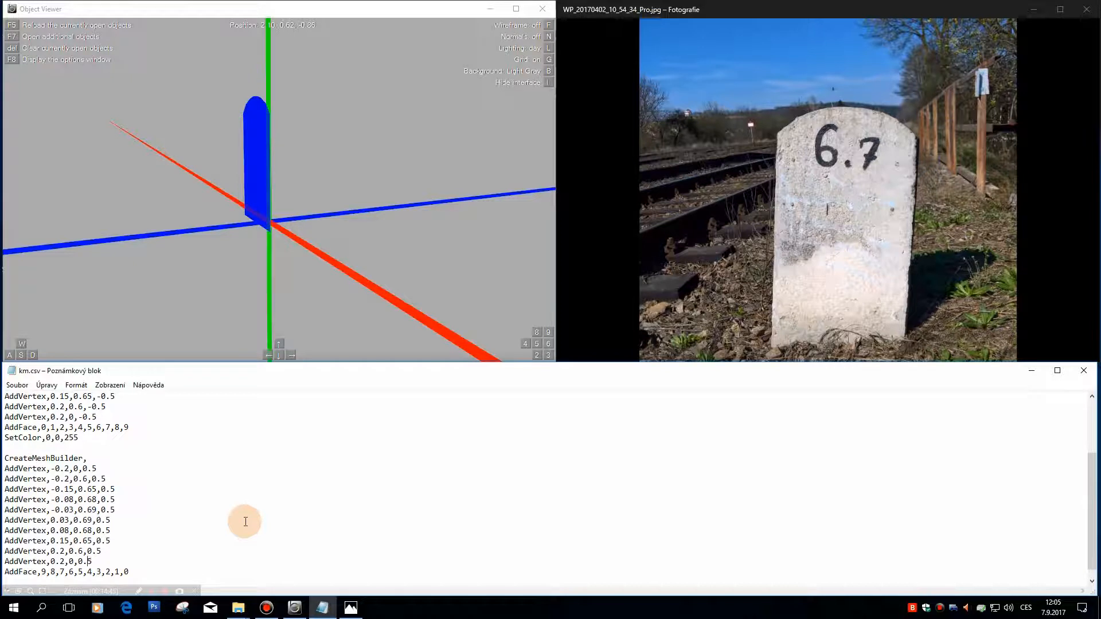
Step: Change the Z coordinate of the second through tenth vertices in the first mesh block to -0.05
scroll(160, 504, up, 2)
double_click(104, 396)
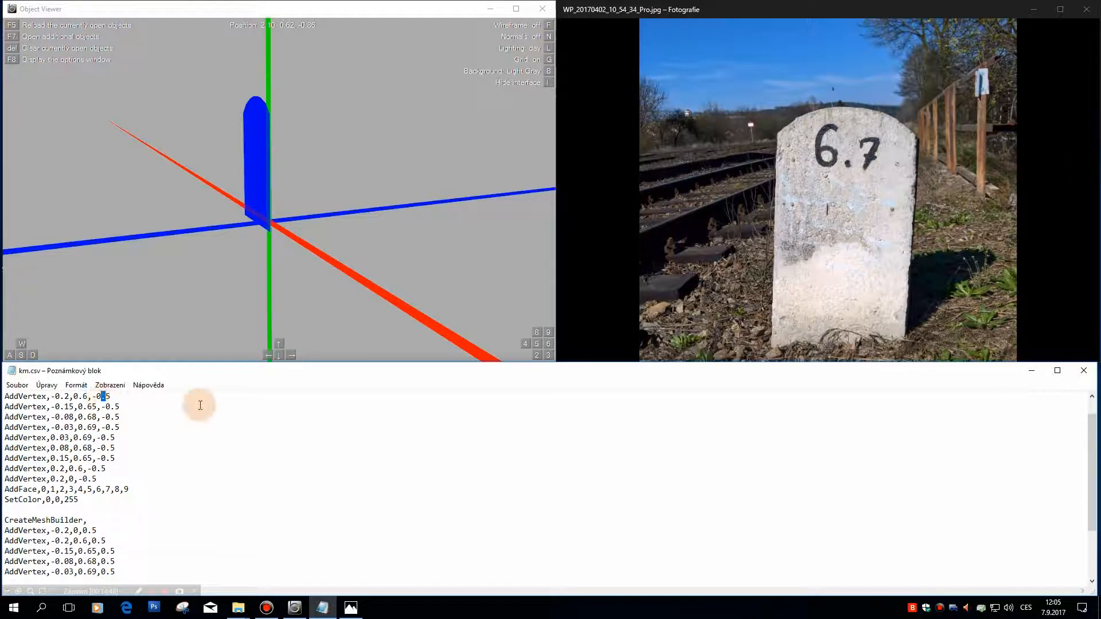
text(0)
key(Down)
text(0)
key(Down)
text(0)
key(Down)
text(0)
key(Down)
text(0)
key(Down)
text(0.0)
Step: Change the Z coordinate of all ten vertices in the second mesh block to 0.05
scroll(180, 404, down, 2)
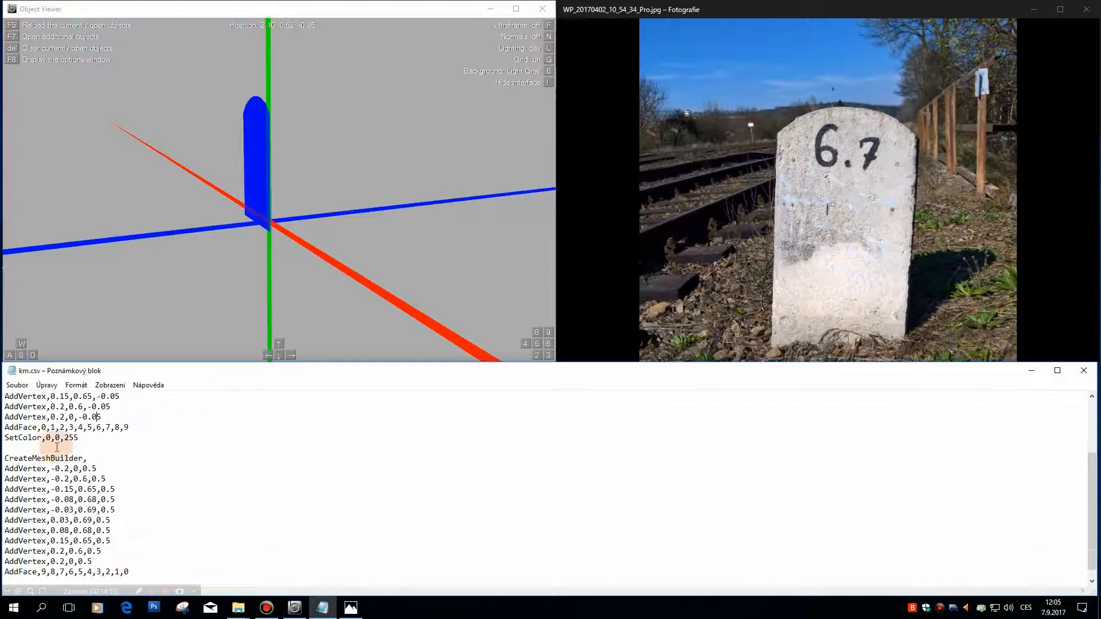
click(93, 468)
text(0)
key(Down)
text(0)
key(Down)
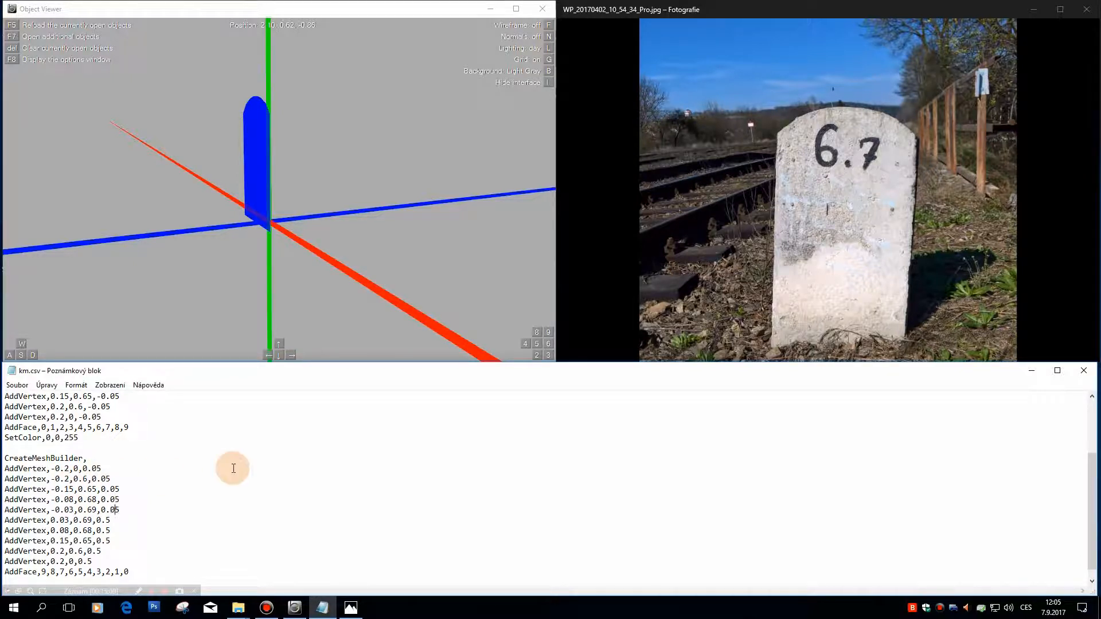
text(0)
key(Down)
key(Down)
text(0)
key(Down)
text(0)
key(Down)
text(0)
Step: Save km.csv, reload it in Object Viewer and check the mesh shape against the second block's vertices
click(16, 385)
click(45, 423)
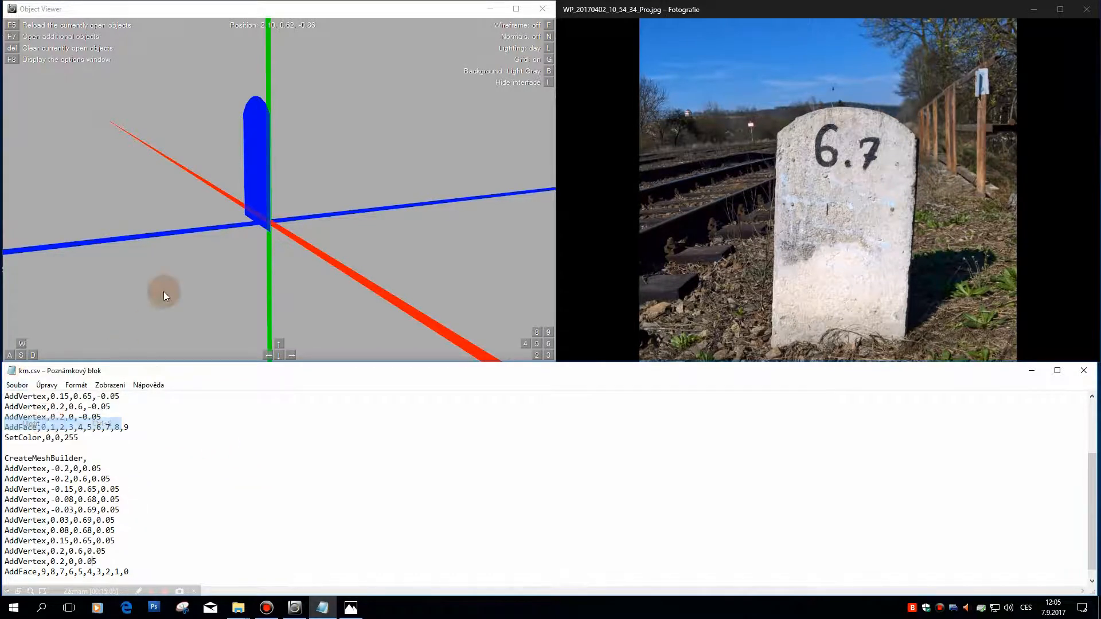
click(172, 232)
key(F5)
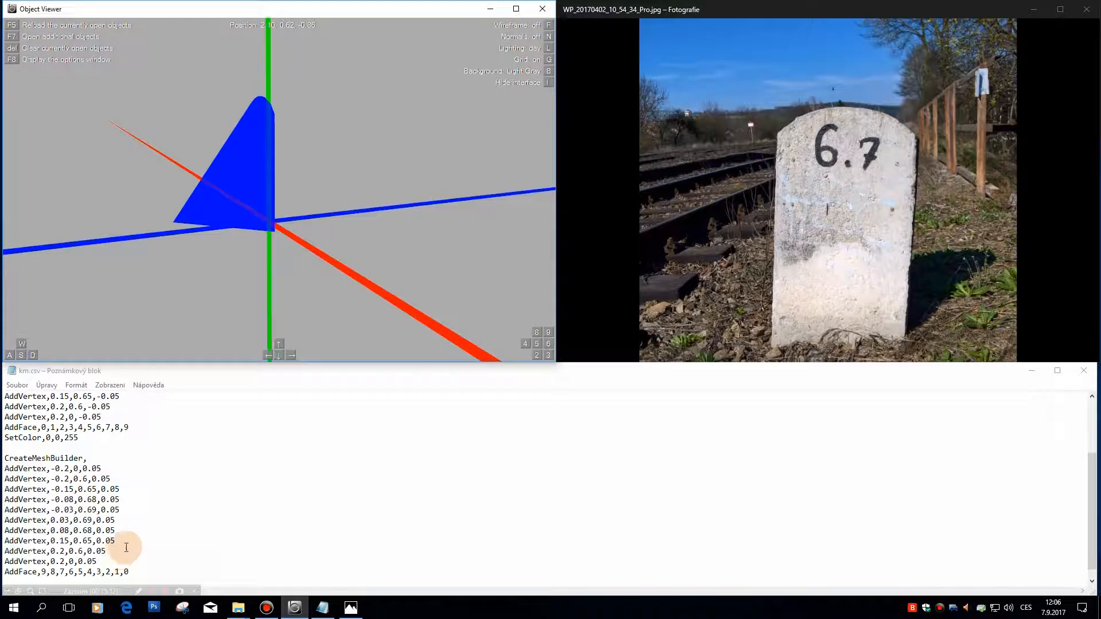
click(167, 499)
scroll(168, 501, down, 1)
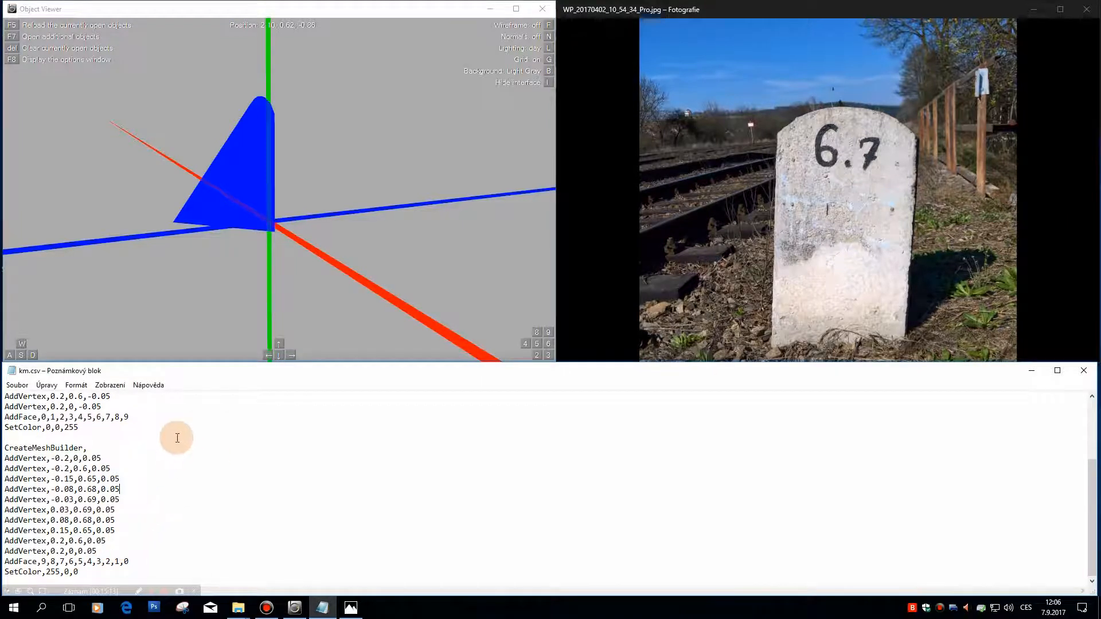
click(133, 202)
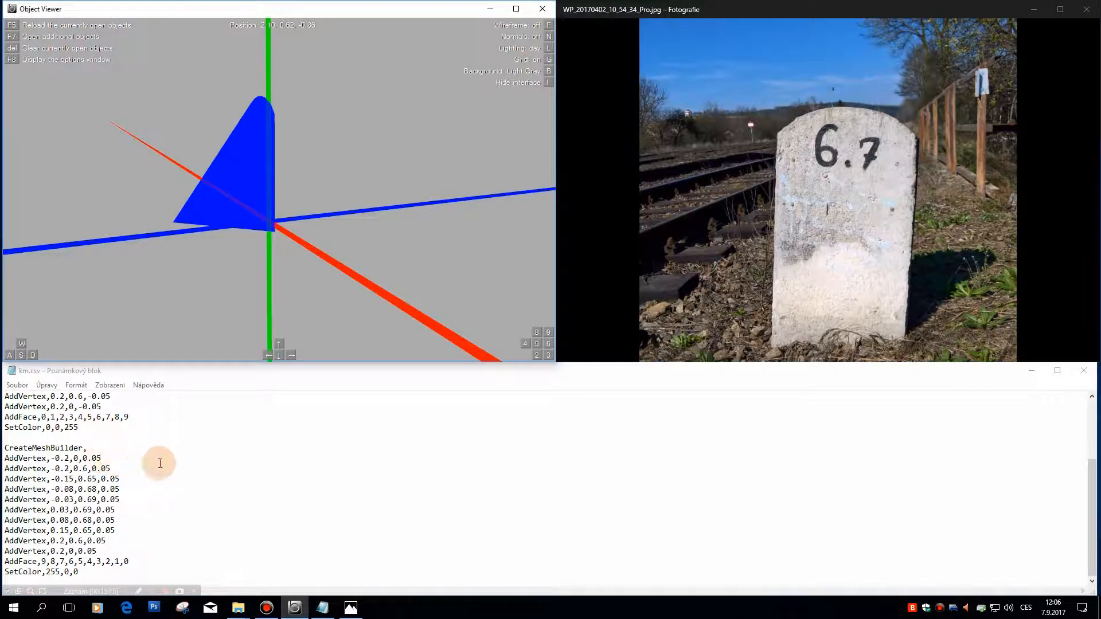
drag(331, 247, 176, 305)
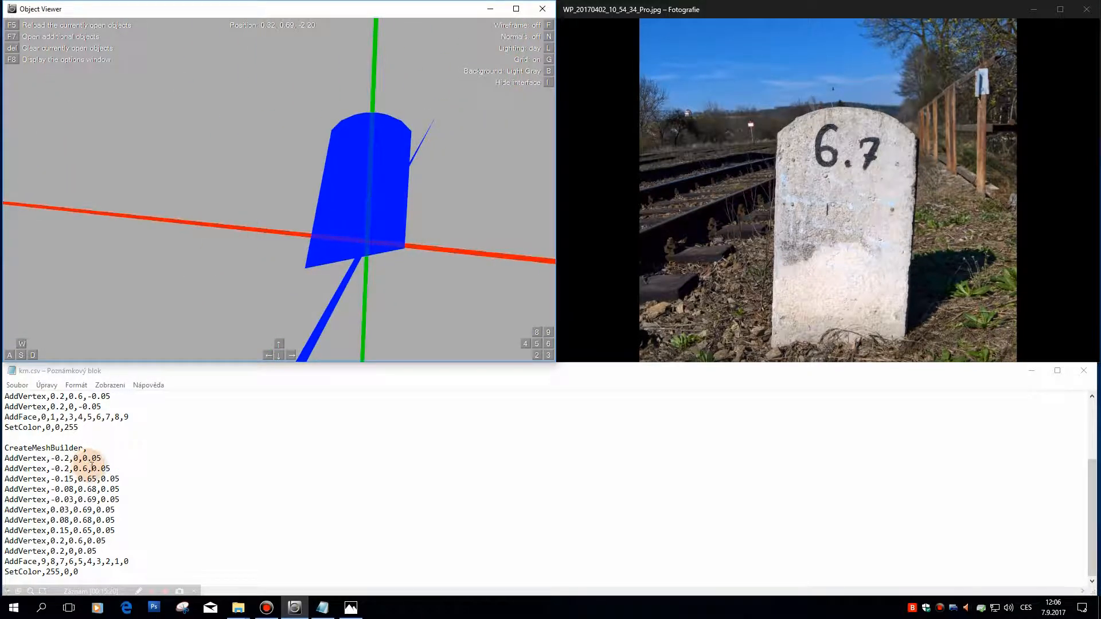
Step: Change the Z coordinate of the first vertex in the first mesh block to -0.05 and save km.csv
right_click(161, 438)
click(142, 452)
scroll(142, 452, up, 3)
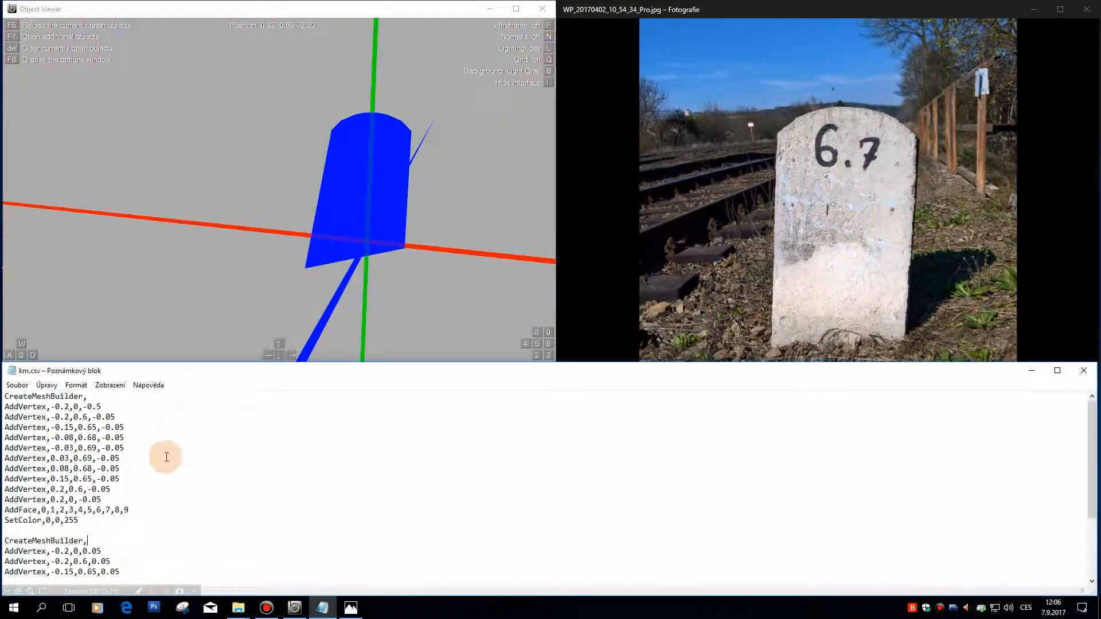
click(104, 408)
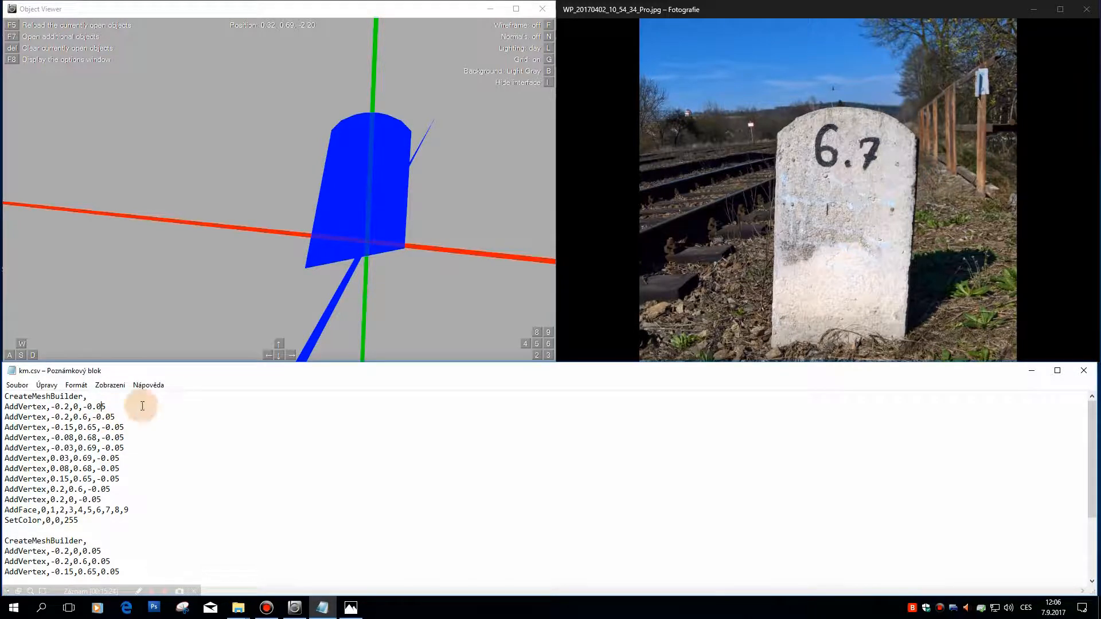
click(17, 385)
click(43, 430)
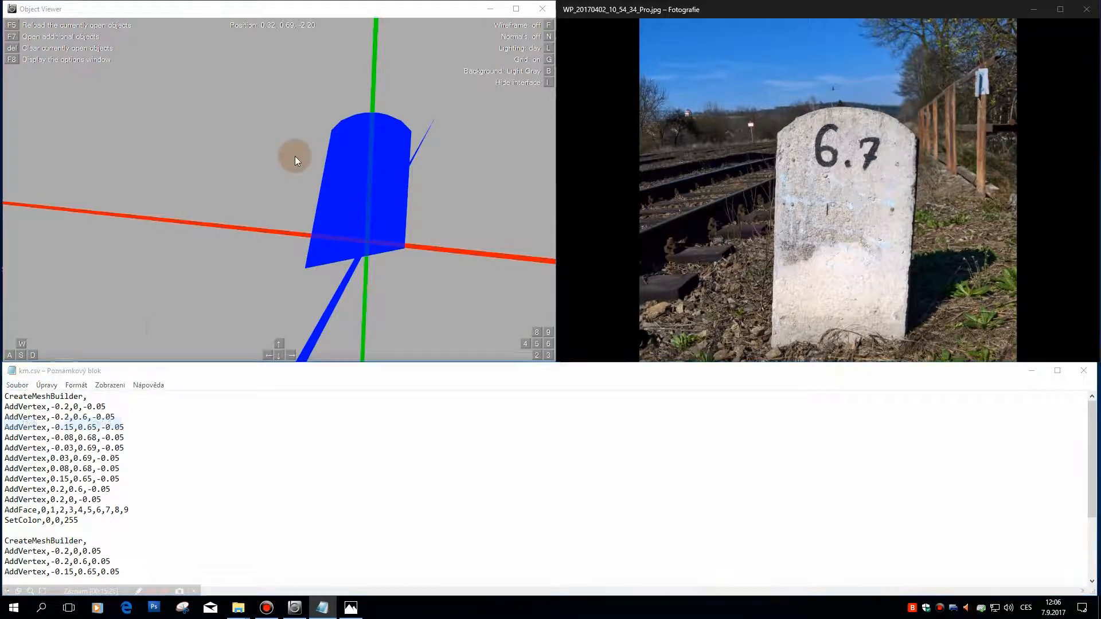
Step: Reload the corrected object in Object Viewer and examine both faces relative to the grid axes
click(295, 156)
key(F5)
key(Left)
key(d)
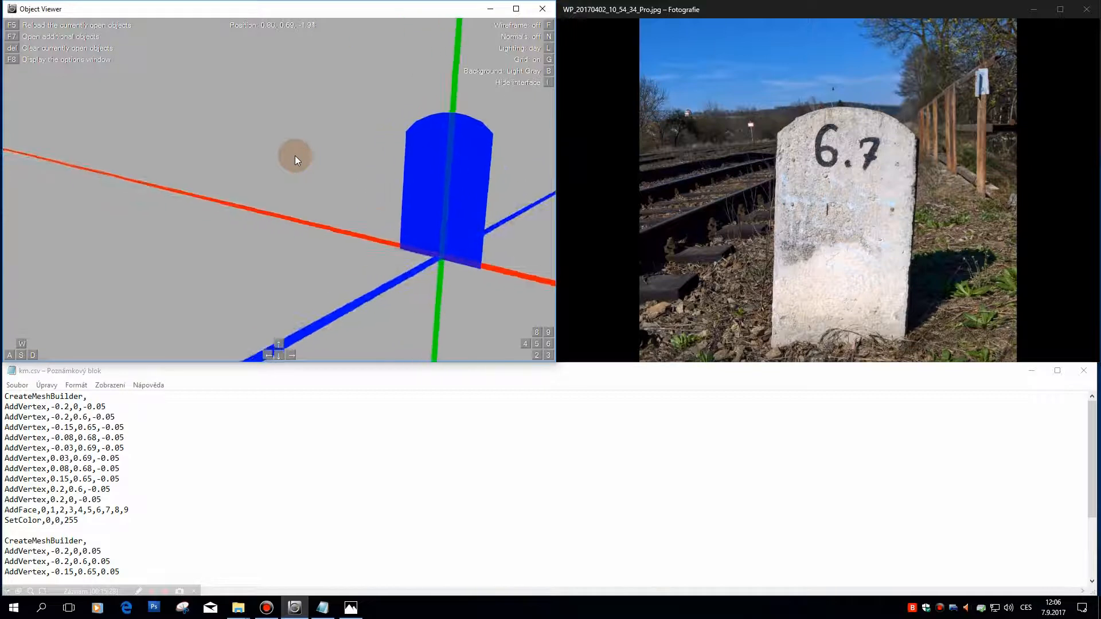
key(d)
key(Left)
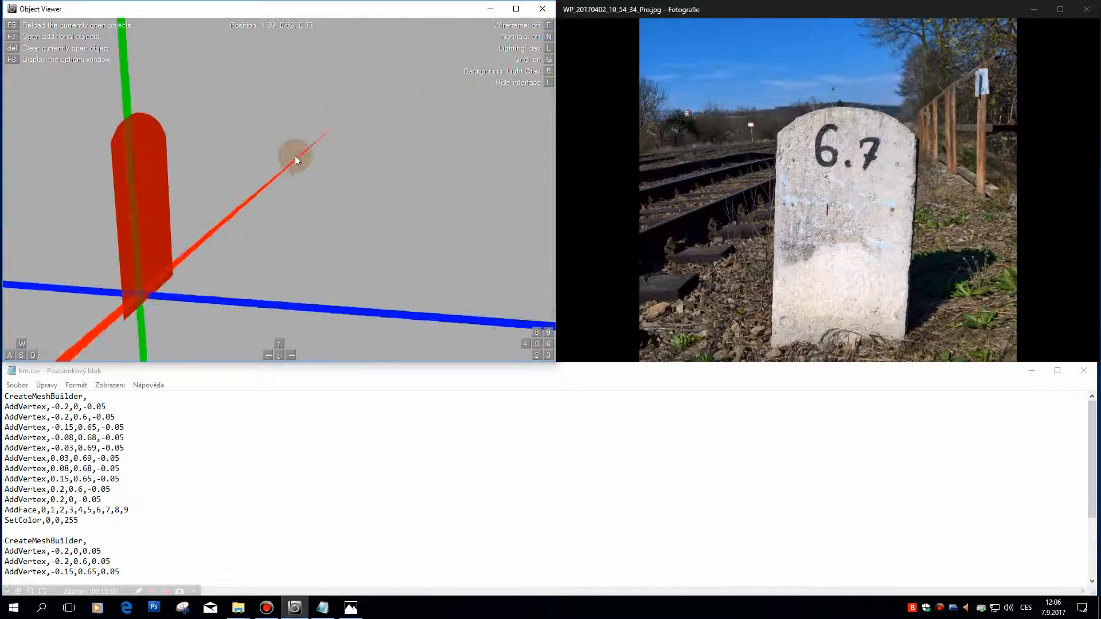
key(a)
key(Right)
key(a)
key(Right)
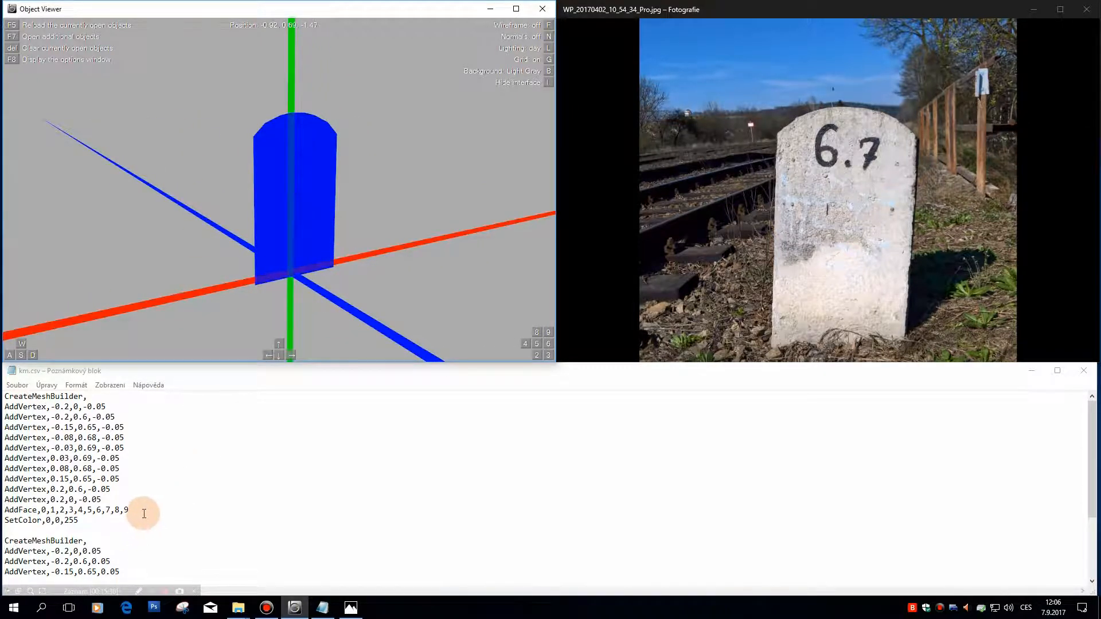
drag(143, 511, 3, 509)
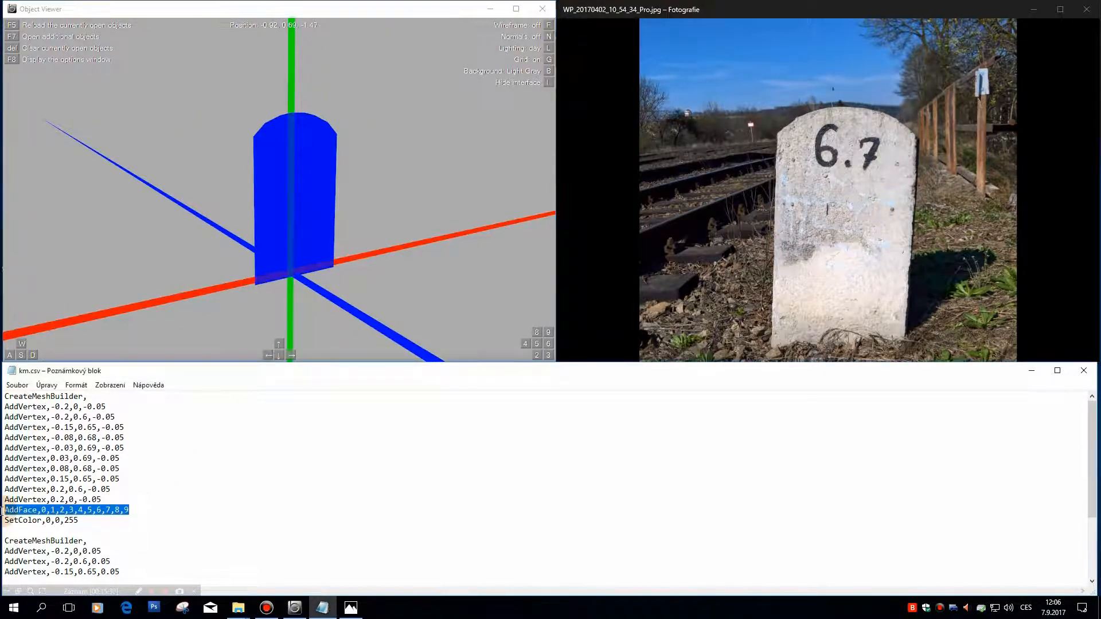
click(139, 510)
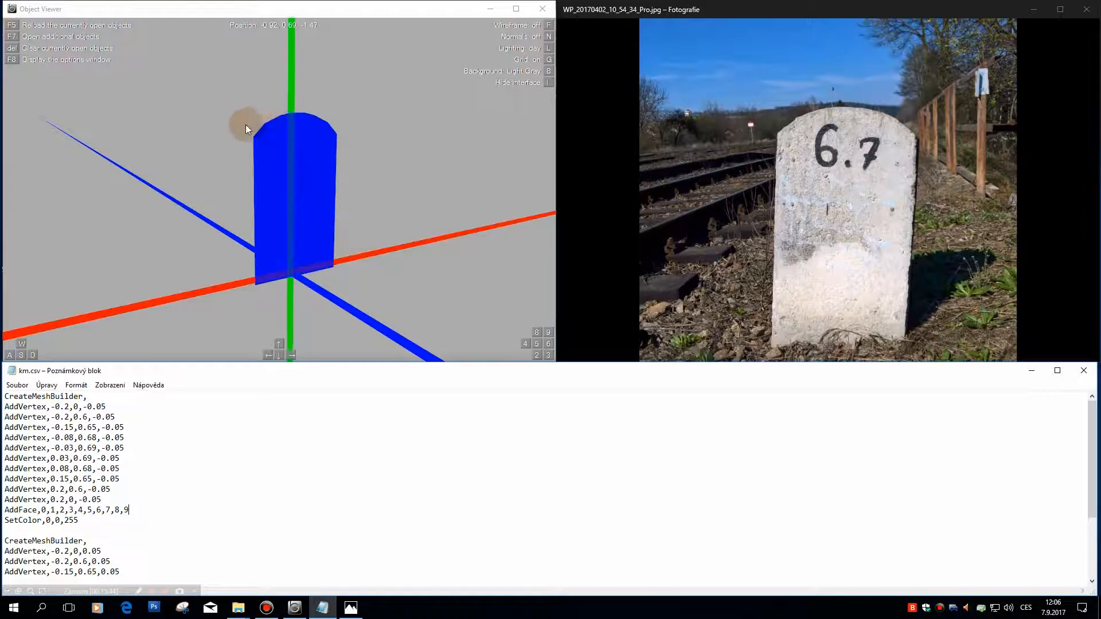
double_click(95, 448)
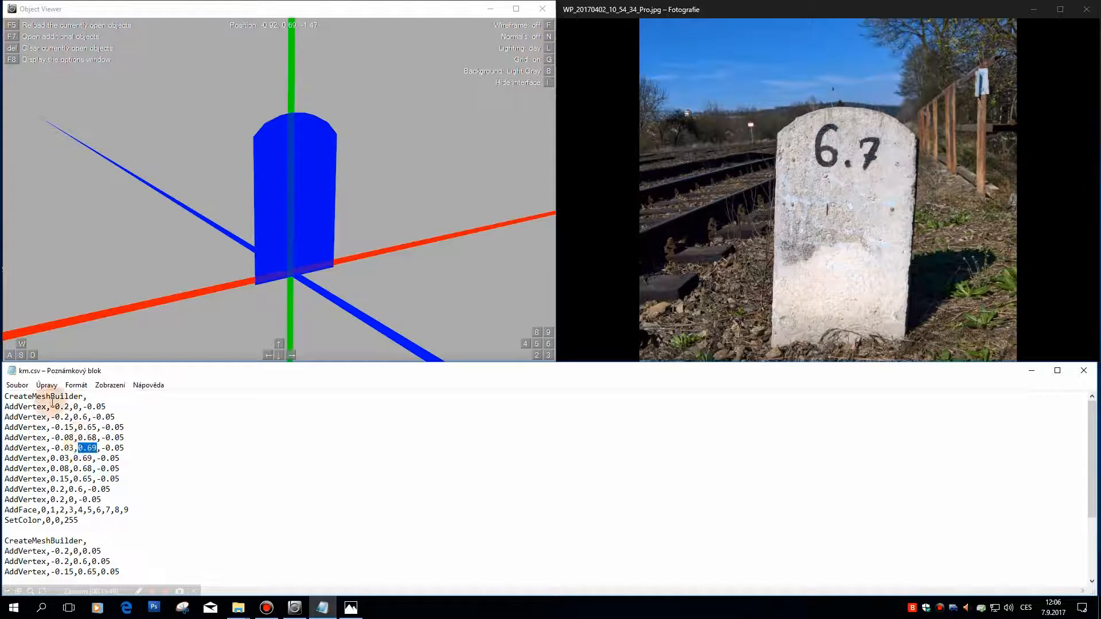
Step: Review the front and back face vertices, then add blank lines after the second mesh block at the end of km.csv
drag(68, 408, 56, 410)
click(206, 499)
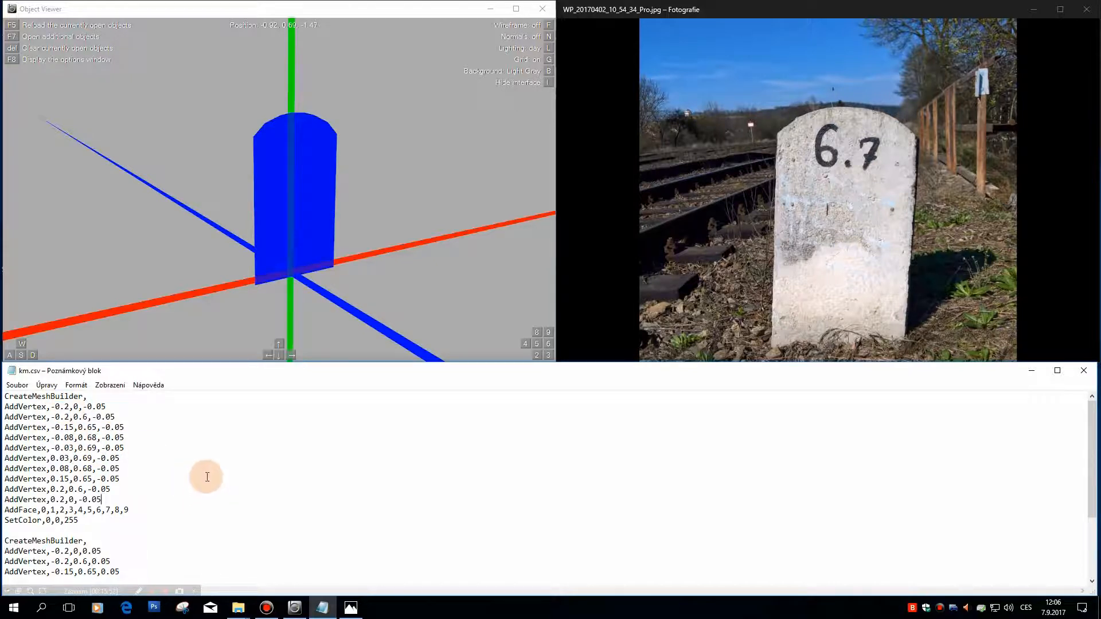
scroll(207, 479, down, 3)
drag(351, 204, 377, 195)
click(271, 531)
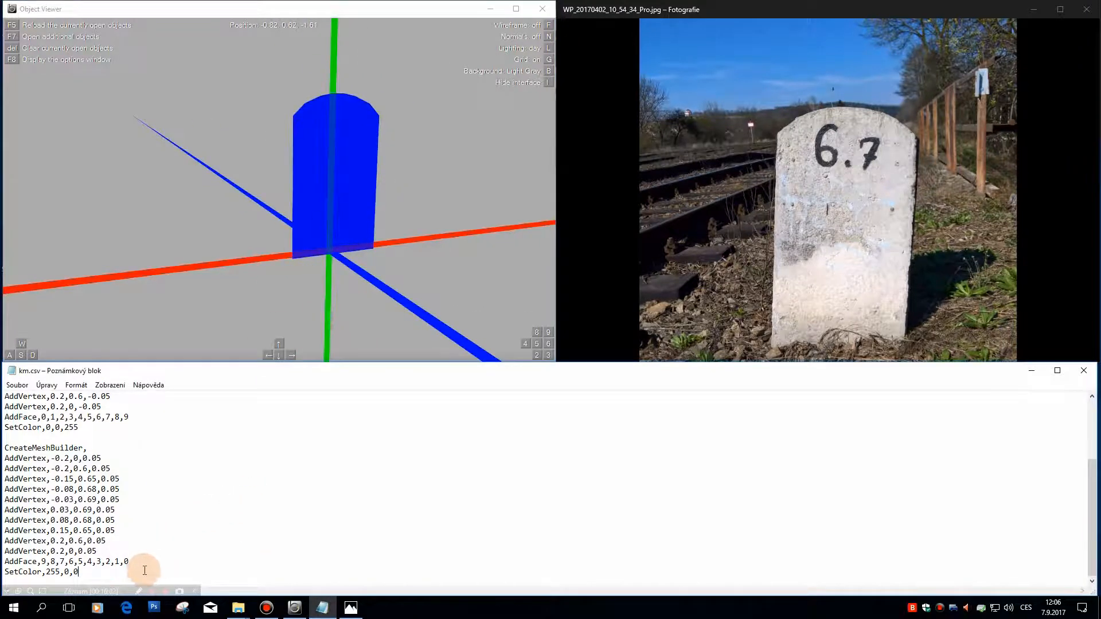
key(ctrl+End)
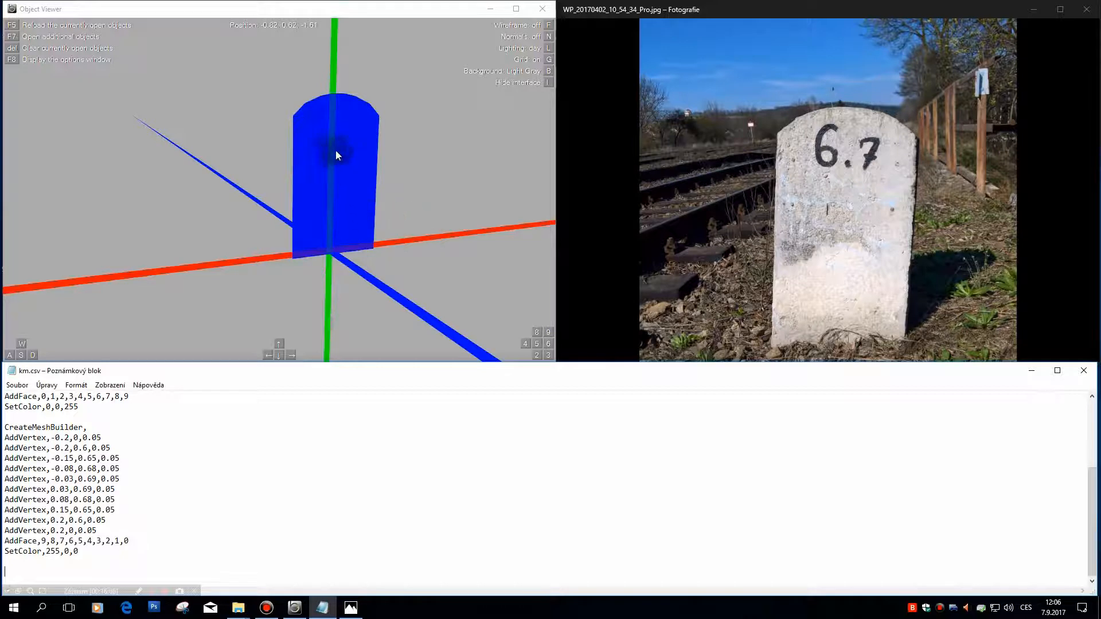
drag(341, 146, 290, 146)
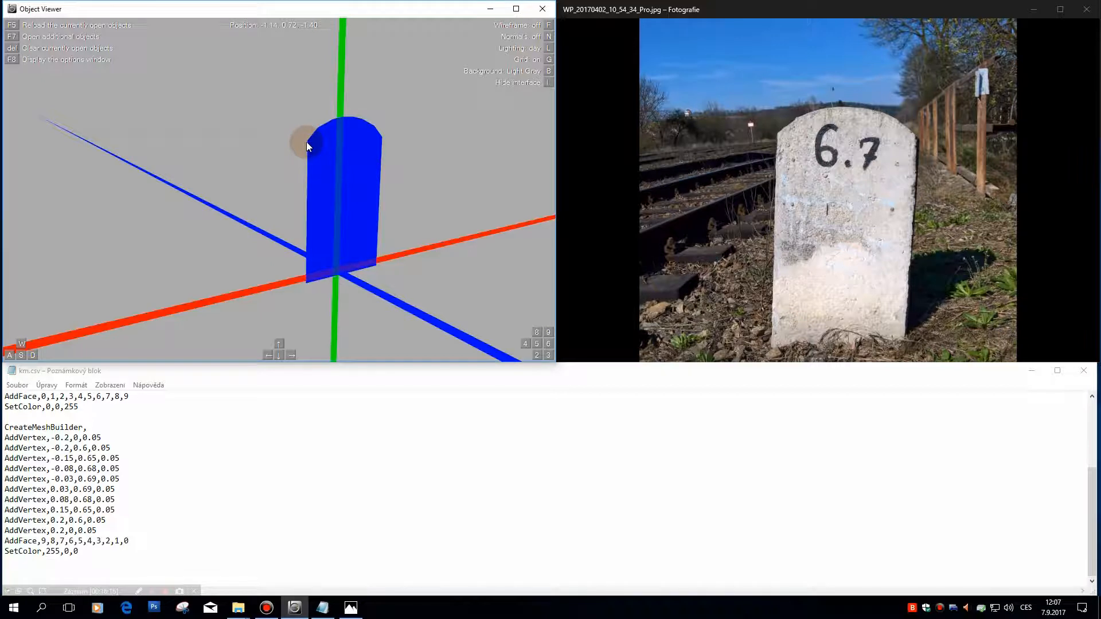
click(156, 493)
click(74, 579)
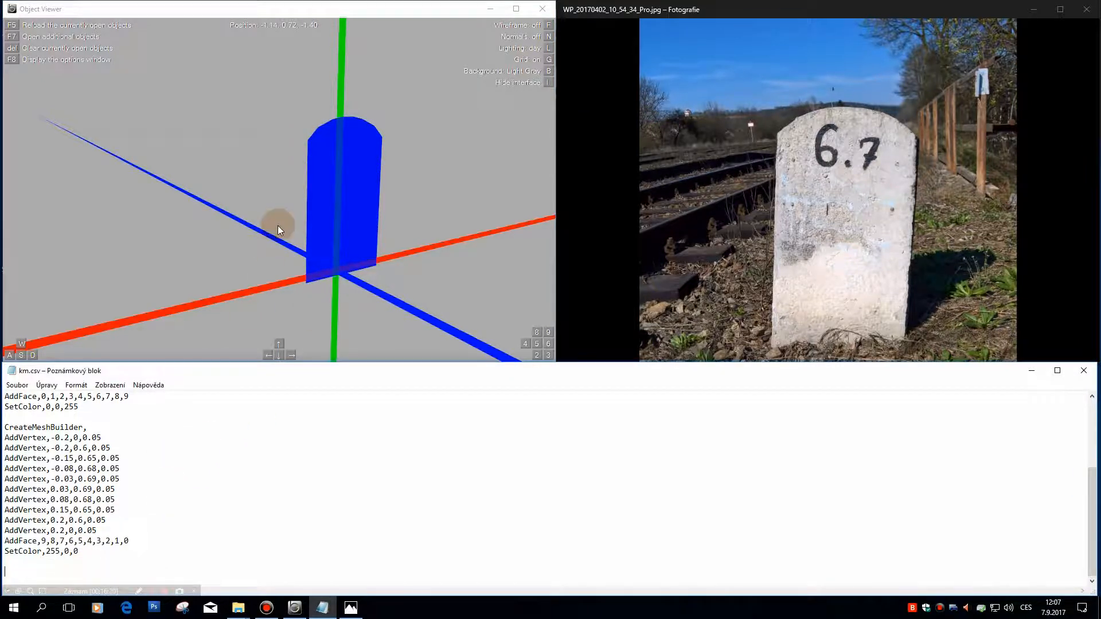
scroll(250, 215, down, 2)
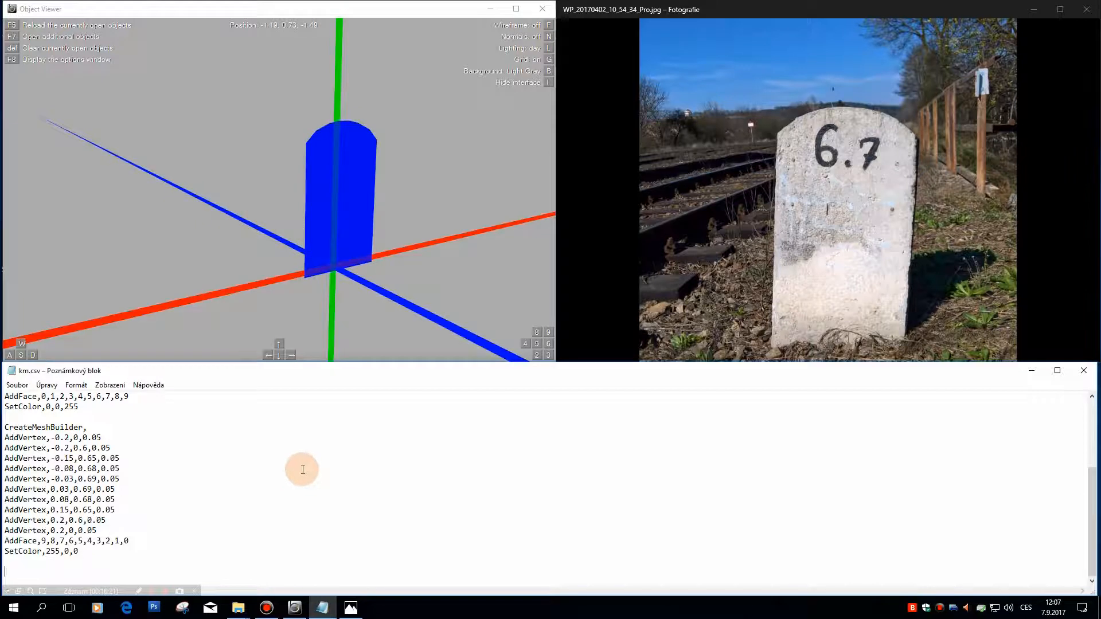
Step: Begin an AddVertex line below the second mesh block and view the stone edge-on in Object Viewer
text(AddVertex,)
drag(205, 209, 273, 173)
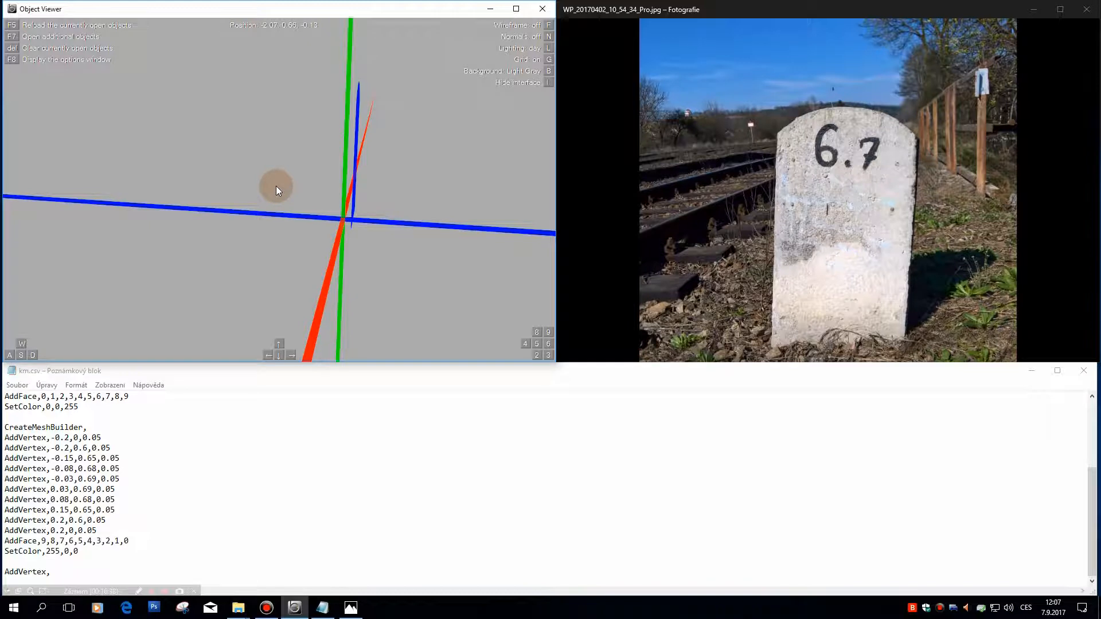
drag(276, 186, 312, 158)
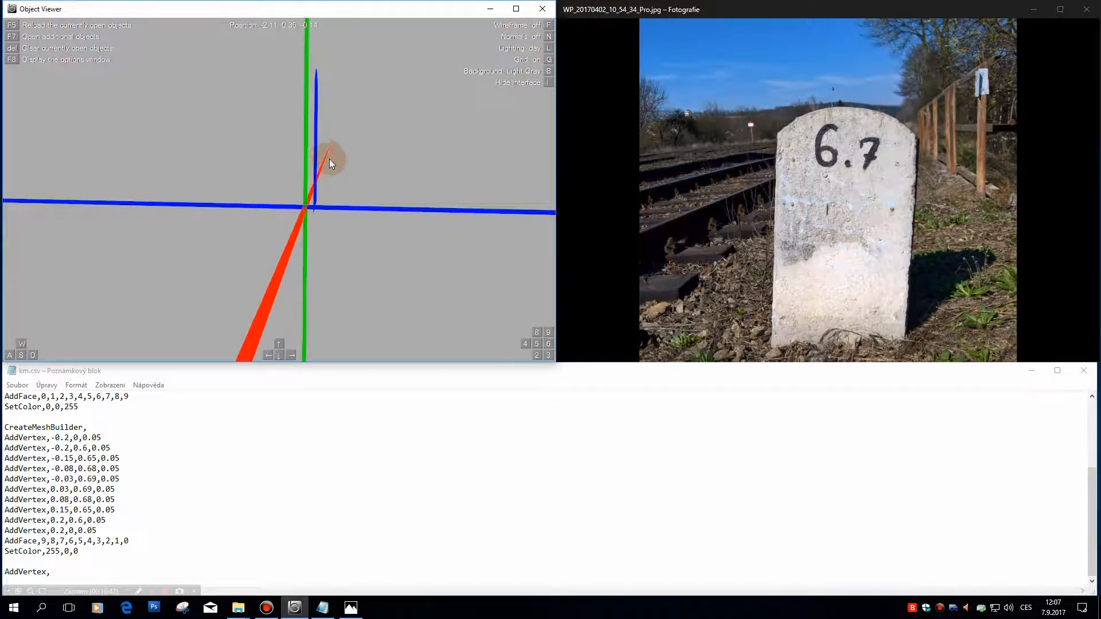
drag(337, 164, 331, 159)
click(118, 575)
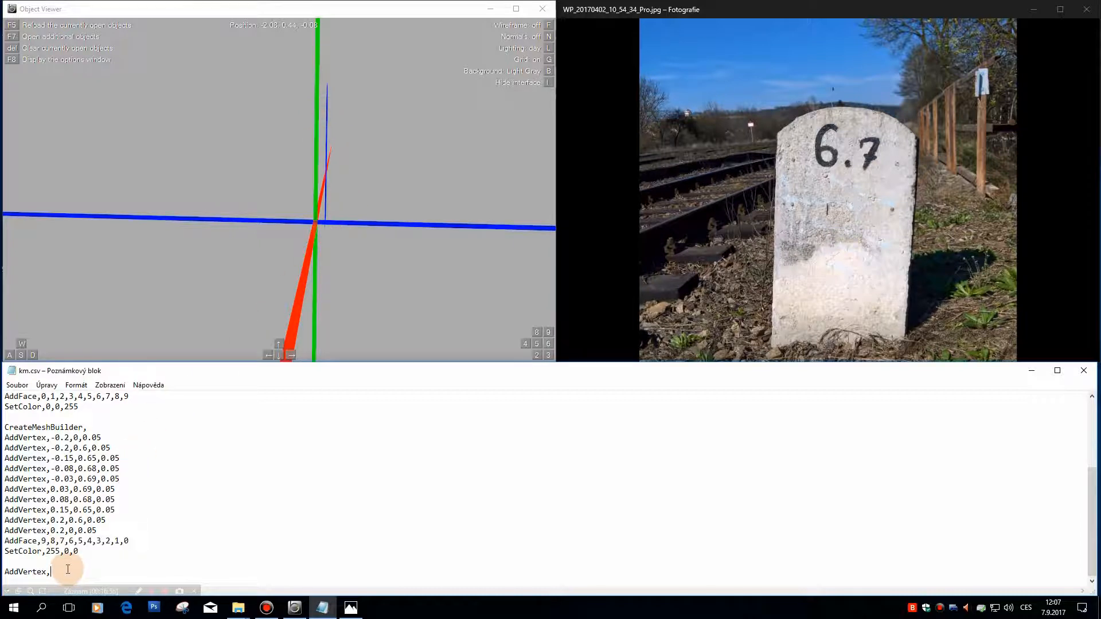
Step: Head the third mesh block with a CreateMeshBuilder, line directly above the unfinished AddVertex line
key(Home)
key(Return)
text(Create)
text(Mesh)
text(Bush)
key(BackSpace)
key(BackSpace)
key(BackSpace)
text(uilder)
text(m)
key(Return)
text(AddVertec)
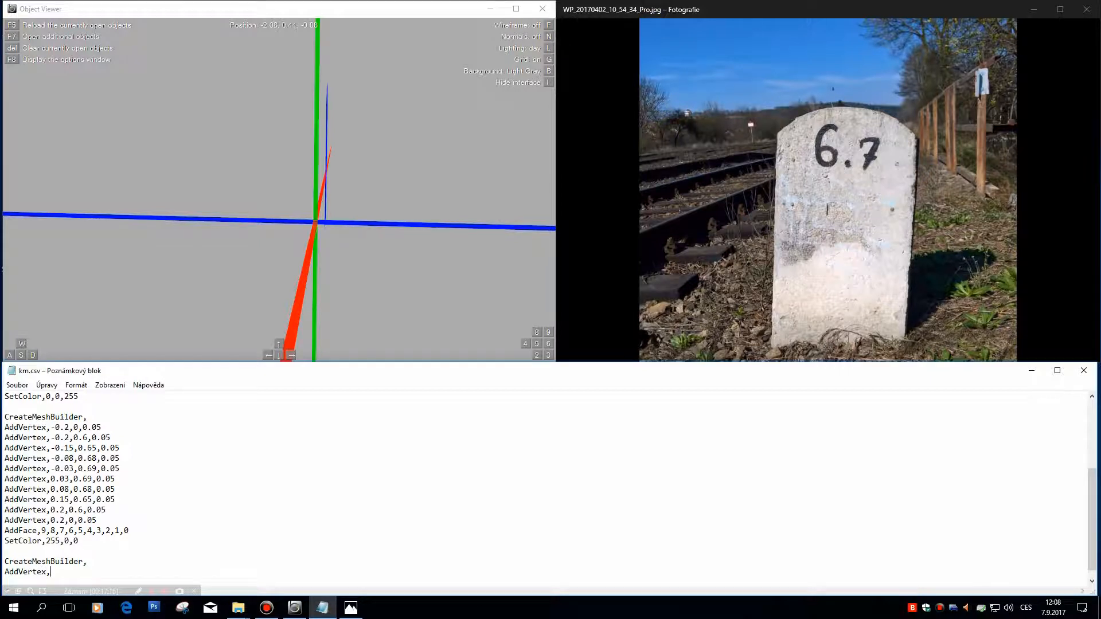
Step: Enter the third block's first vertex as -0.2,0,0.05
text(-0.2,0,0.05)
key(Return)
Step: Add the third block's second vertex as -0.2,0.6,0.05, with an empty AddVertex line beneath it
text(AddVerte)
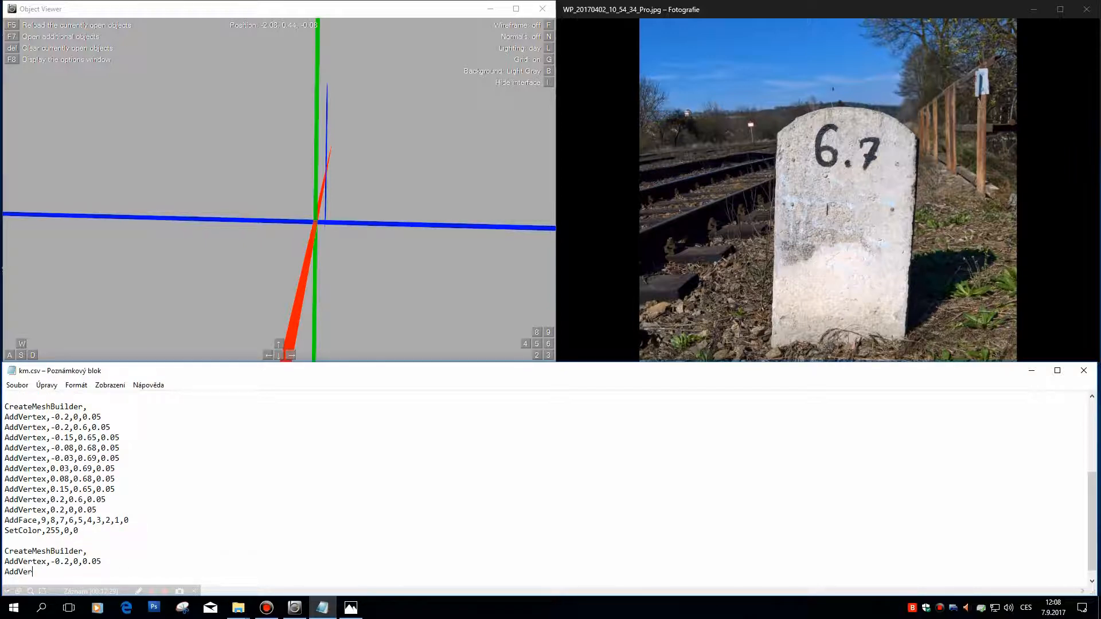
text(x,-0.2)
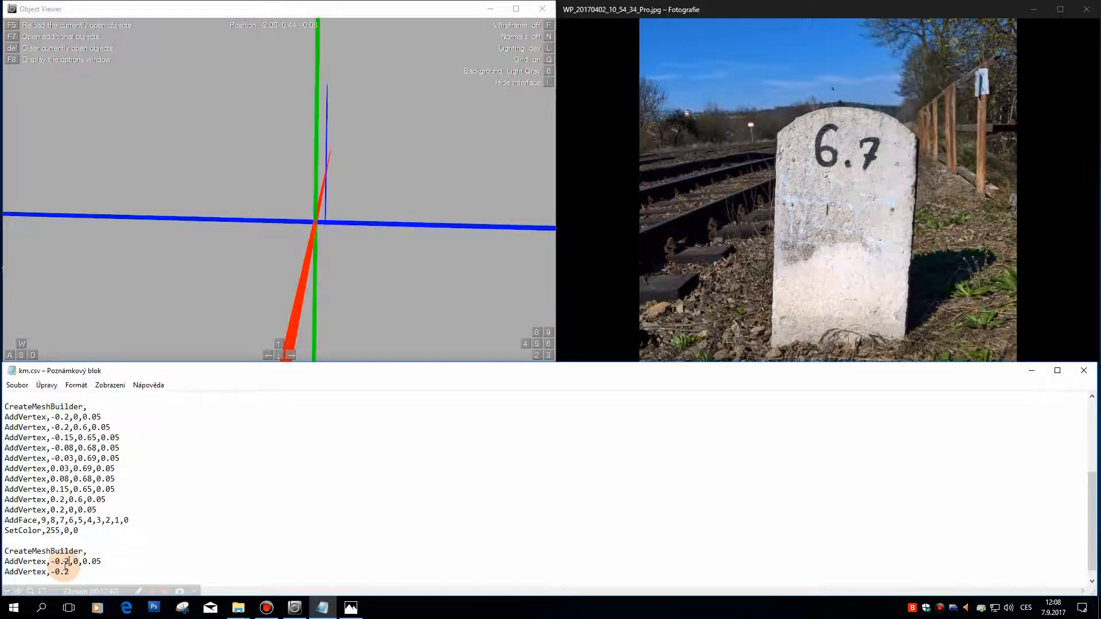
key(Return)
text(AddVertex,)
key(Up)
key(Right)
key(Right)
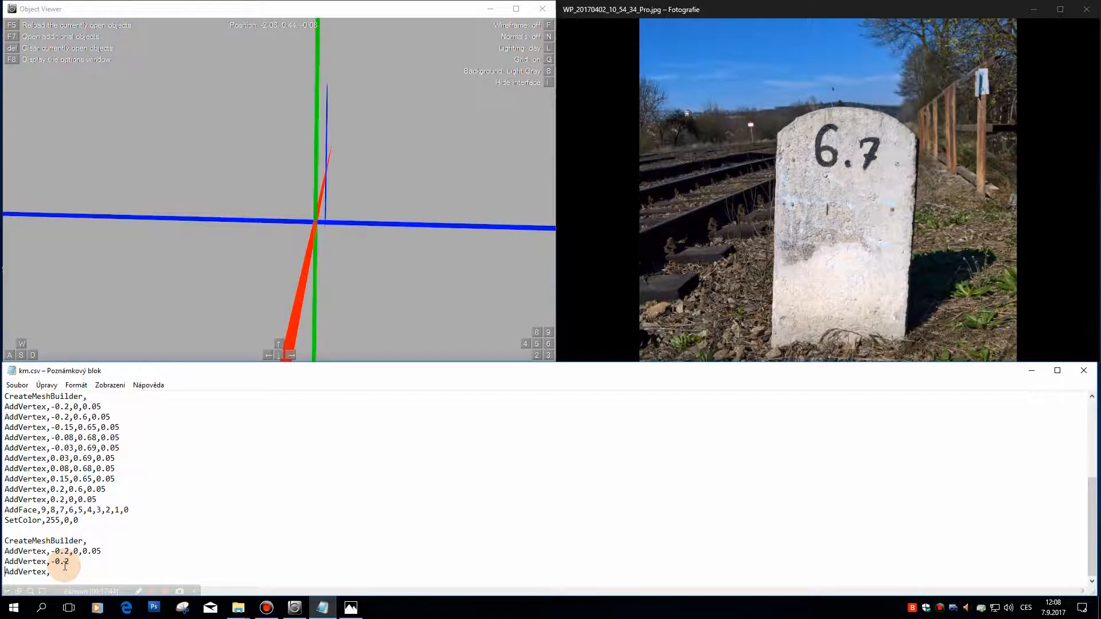
text(,)
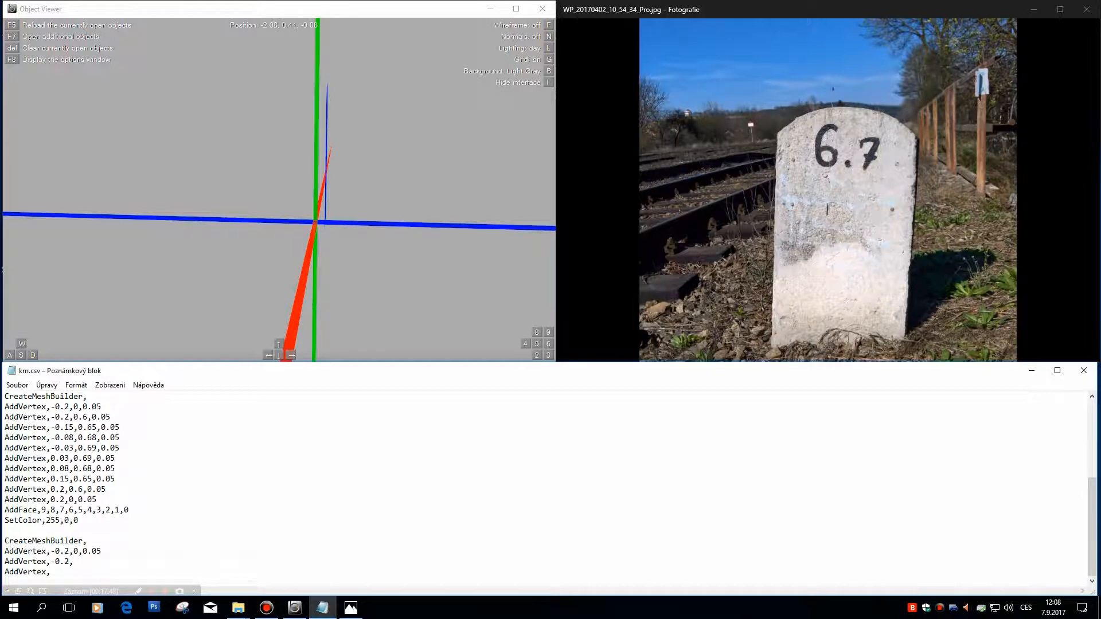
text(0,6)
key(BackSpace)
text(.6,0.05)
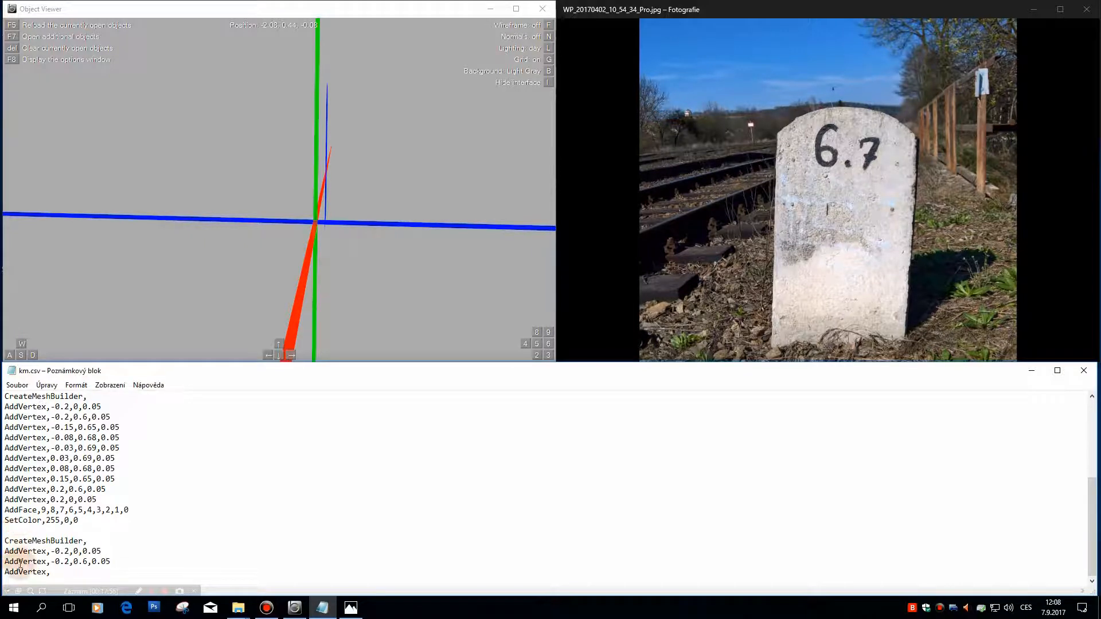
Step: Compare the third block's first two vertices with the edge of the stone in Object Viewer
drag(19, 551, 101, 561)
click(192, 280)
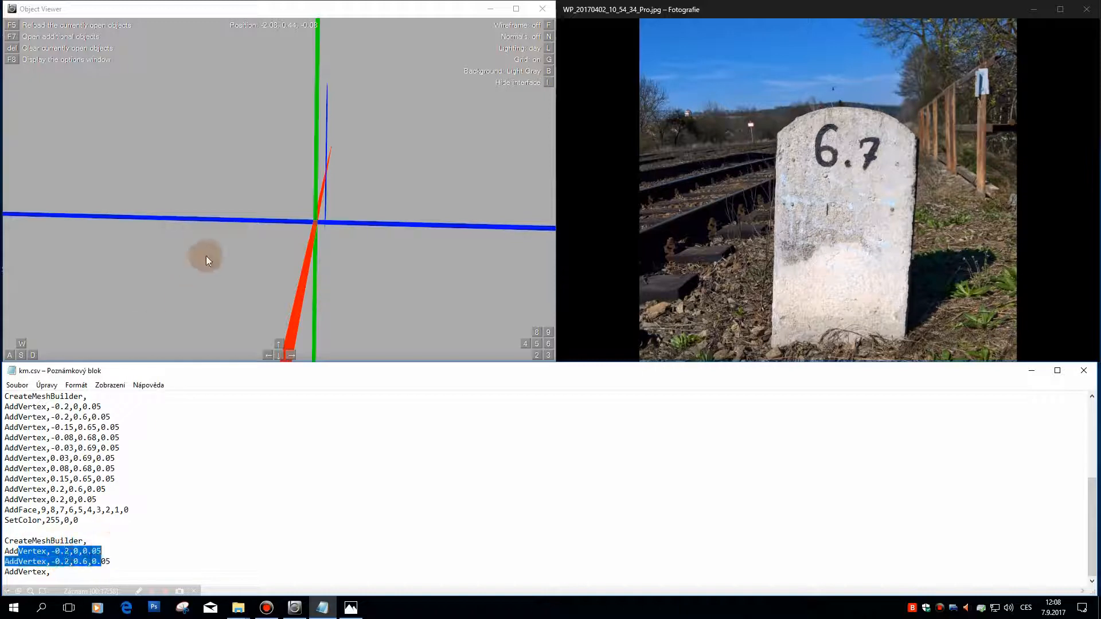
click(122, 555)
drag(116, 567, 2, 561)
click(135, 569)
drag(115, 561, 2, 561)
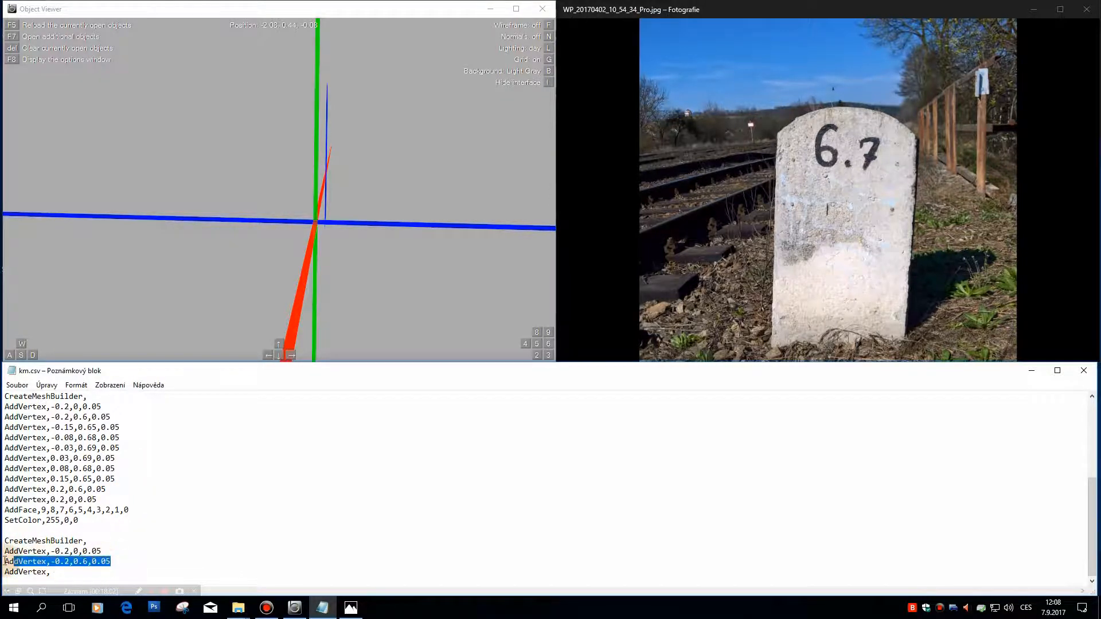
click(293, 105)
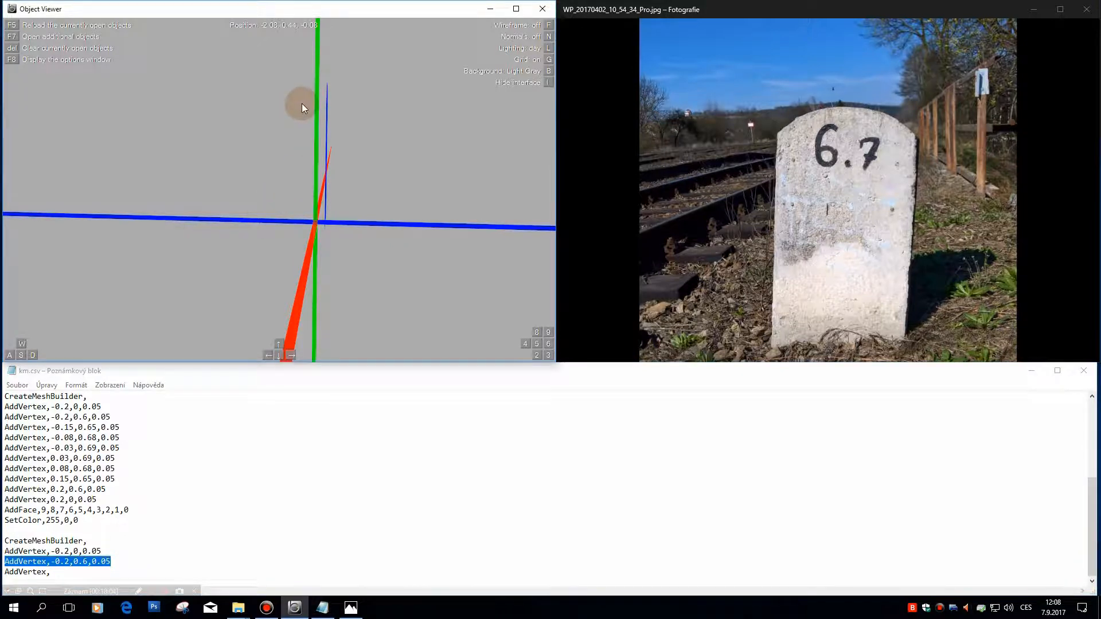
click(140, 497)
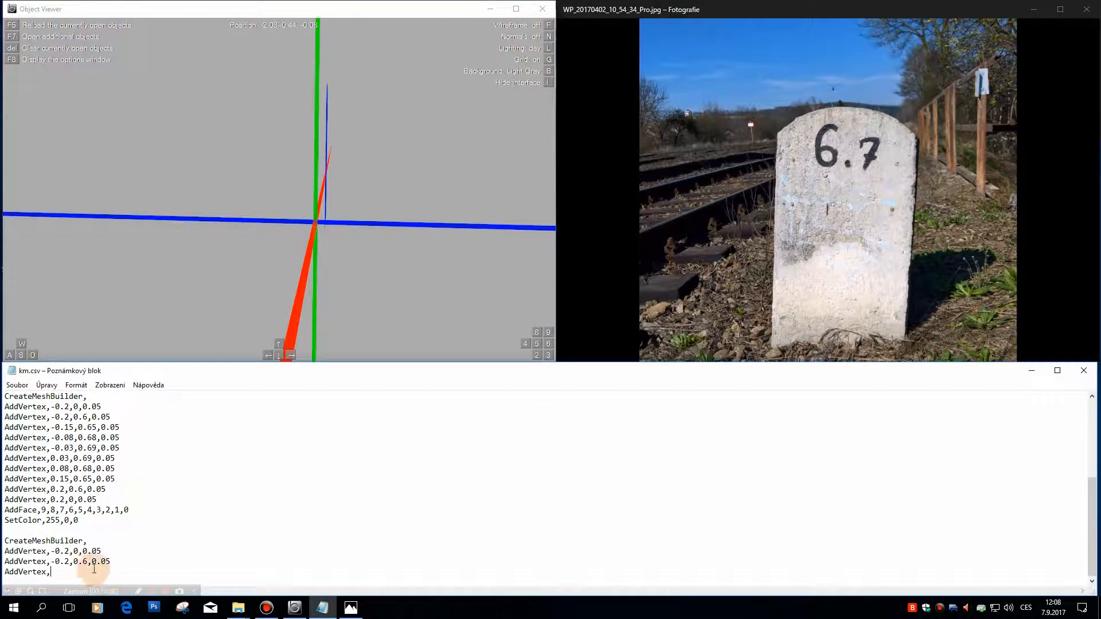
Step: Complete the third block's third vertex as -0.2,0.6,-0.05, checking the sign of Z against the first mesh block
text(-0.2)
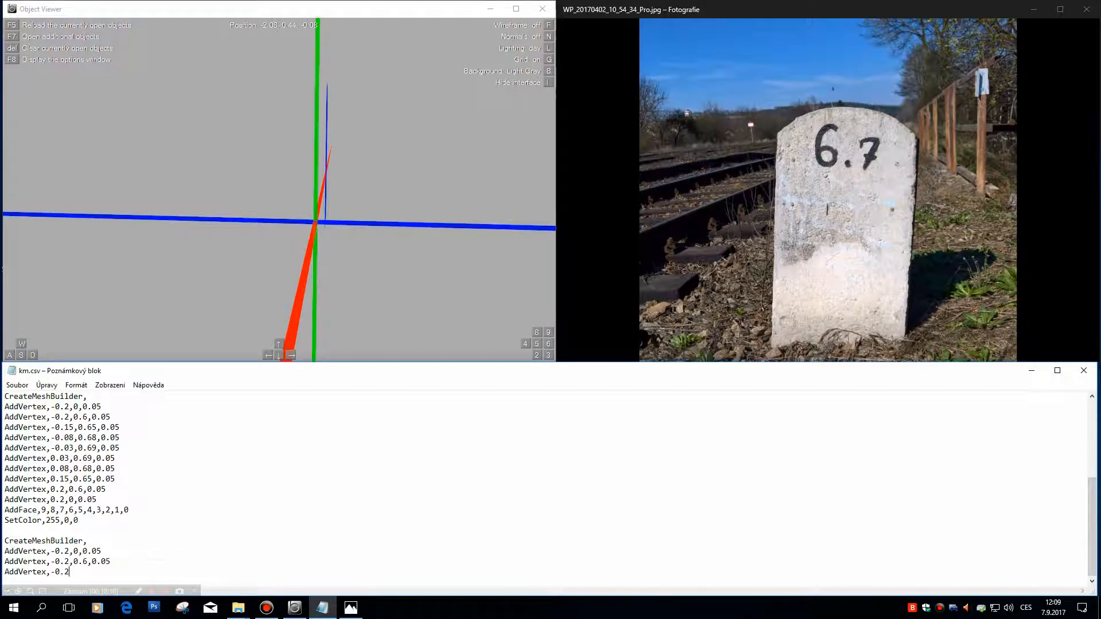
text(,0.6)
drag(377, 122, 427, 125)
scroll(213, 508, up, 5)
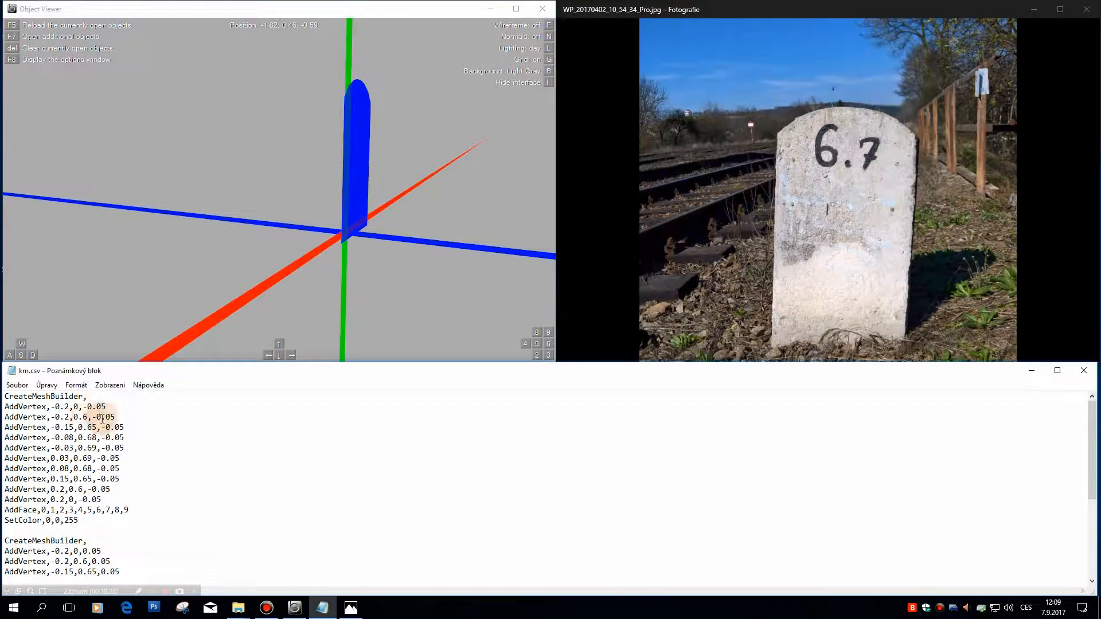
scroll(109, 458, down, 5)
click(112, 570)
text(-0.2,0.6,-)
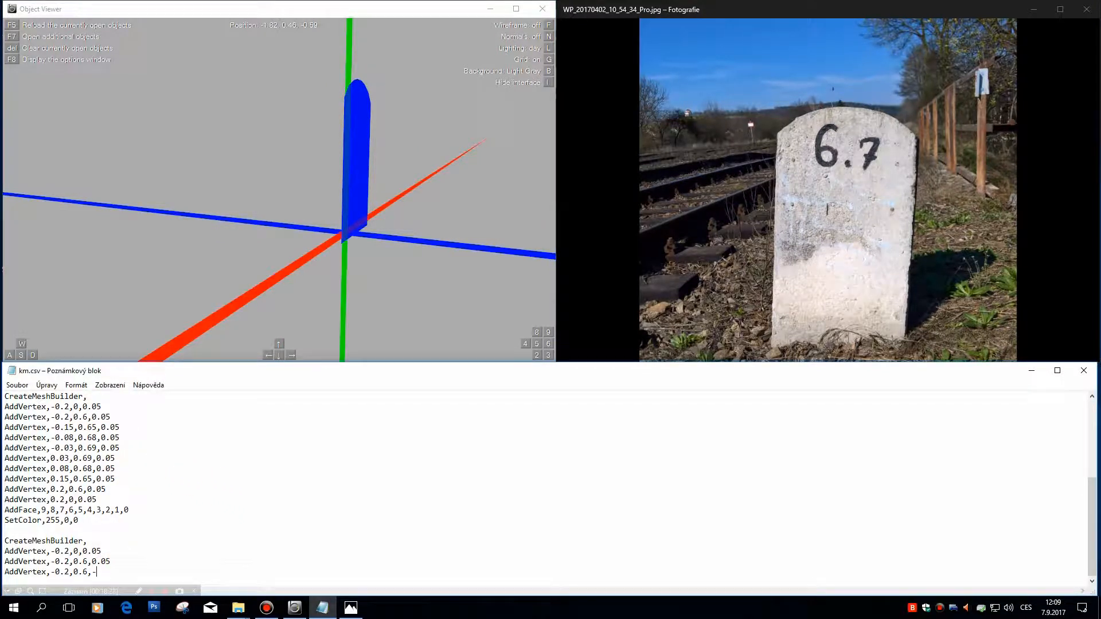
text(0.05)
key(Return)
Step: Add the third block's fourth vertex as -0.2,0,-0.05
text(AddV)
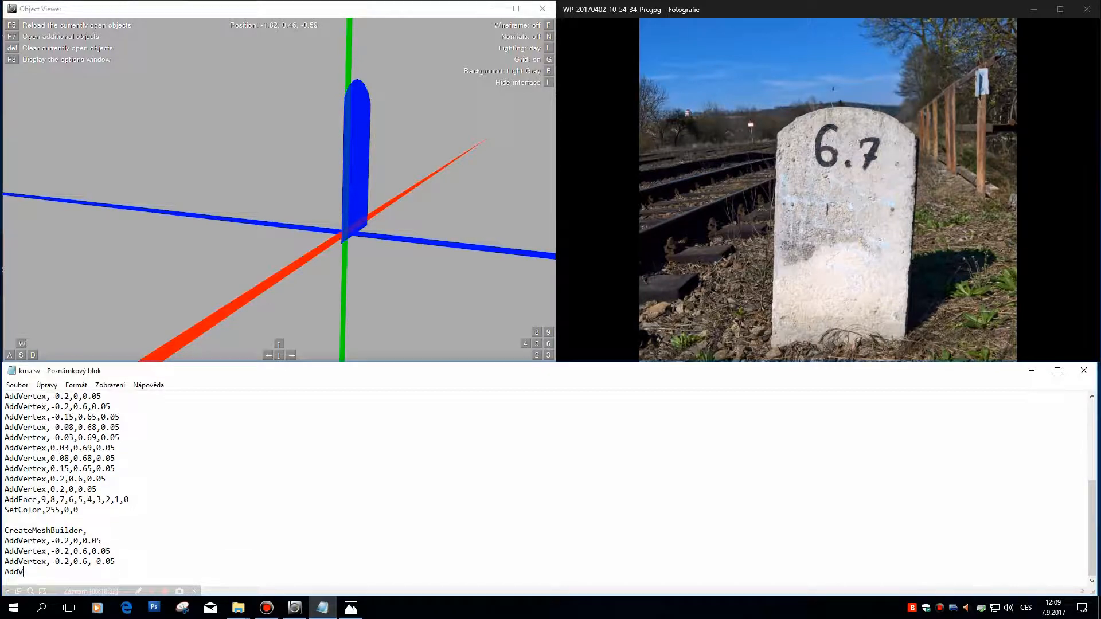
text(ertexVerte)
text(x)
key(BackSpace)
key(BackSpace)
key(BackSpace)
key(BackSpace)
key(BackSpace)
text(,-0.2)
text(0,-0.05)
key(Return)
Step: Finish the third mesh block with AddFace,0,1,2,3 and the black colour SetColor,0,0,0
text(AddFace,0,1,2,3)
key(Return)
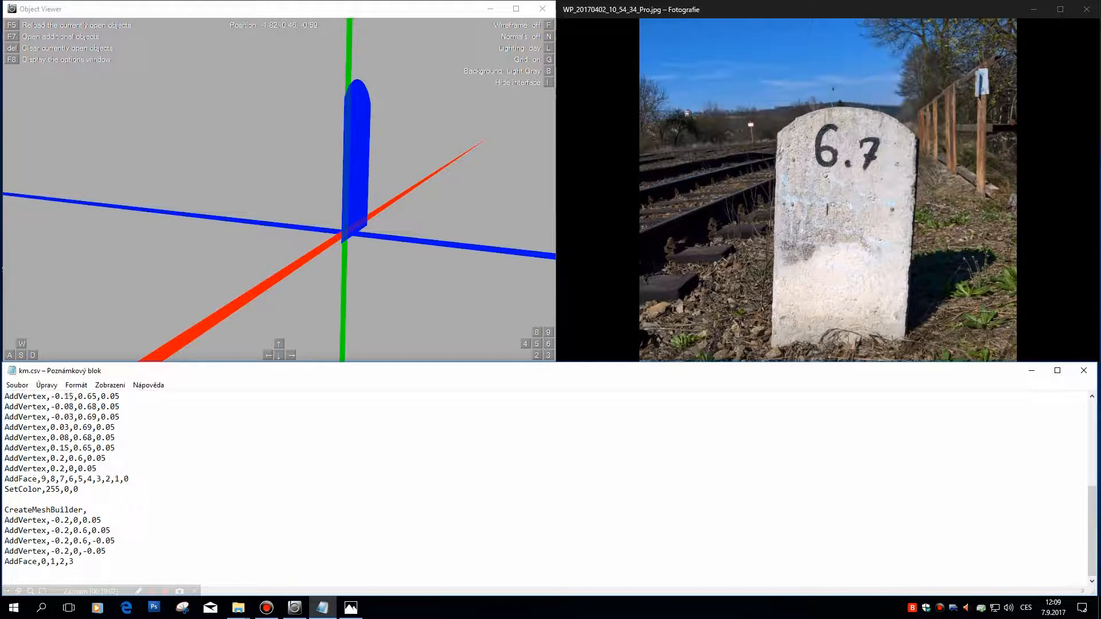
text(SetColor,0,0,0)
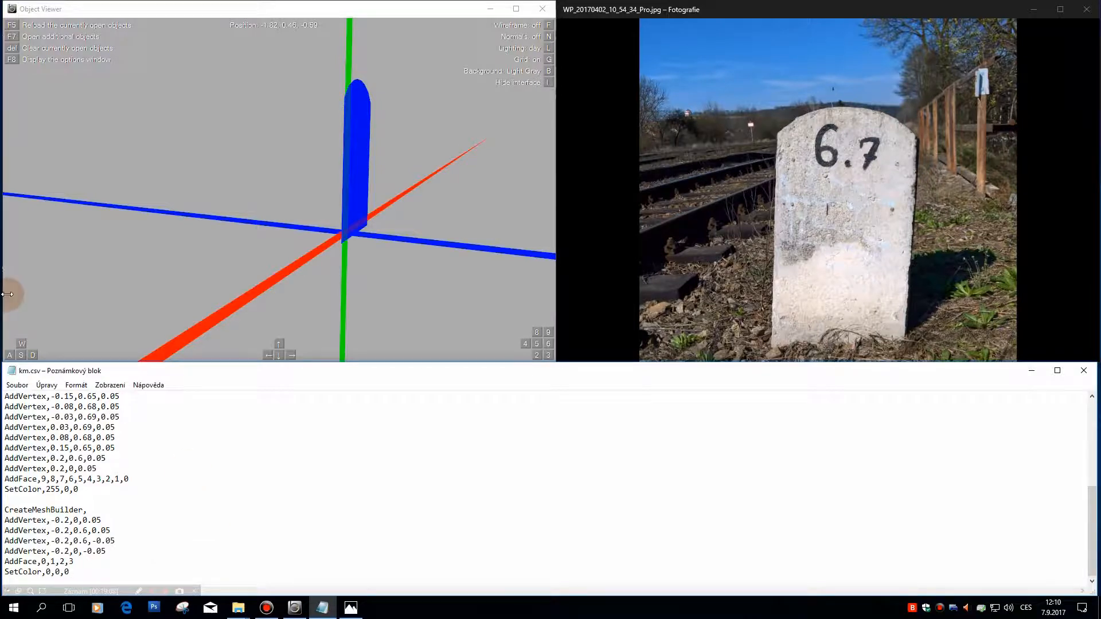
Step: Save km.csv, reload the object in Object Viewer and examine the new side face from several angles
click(18, 387)
click(43, 423)
click(250, 228)
key(F5)
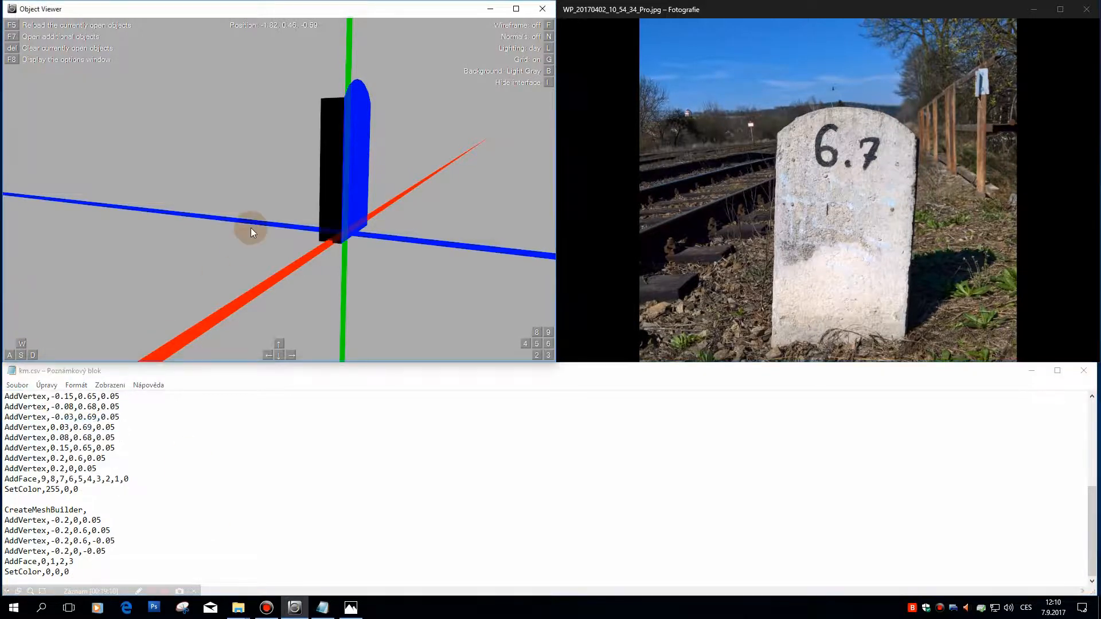
key(w)
key(KP_8)
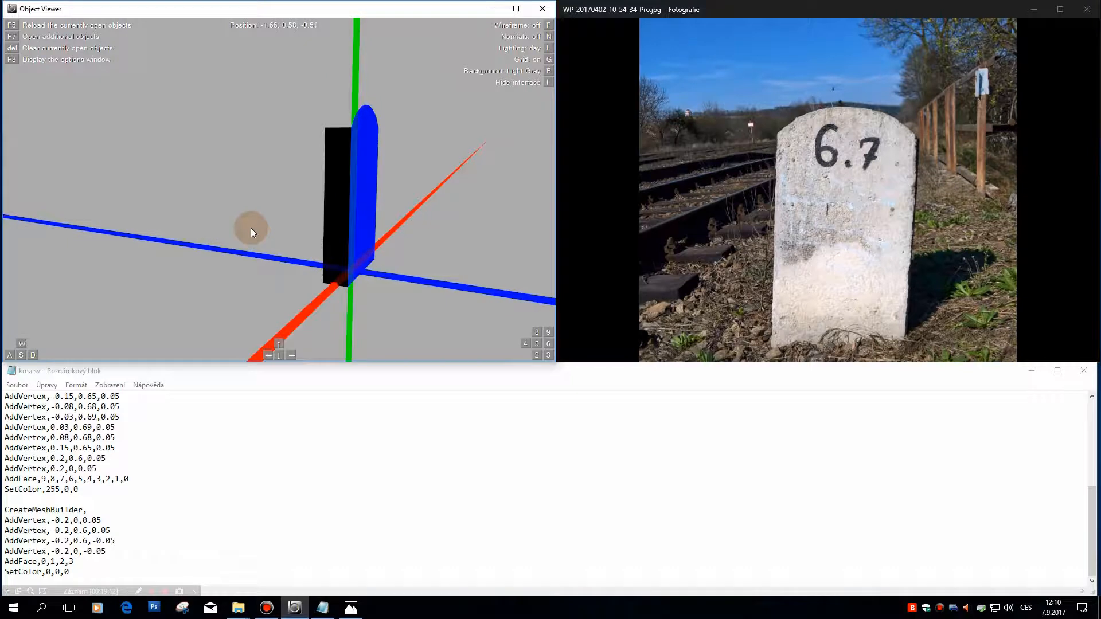
key(Left)
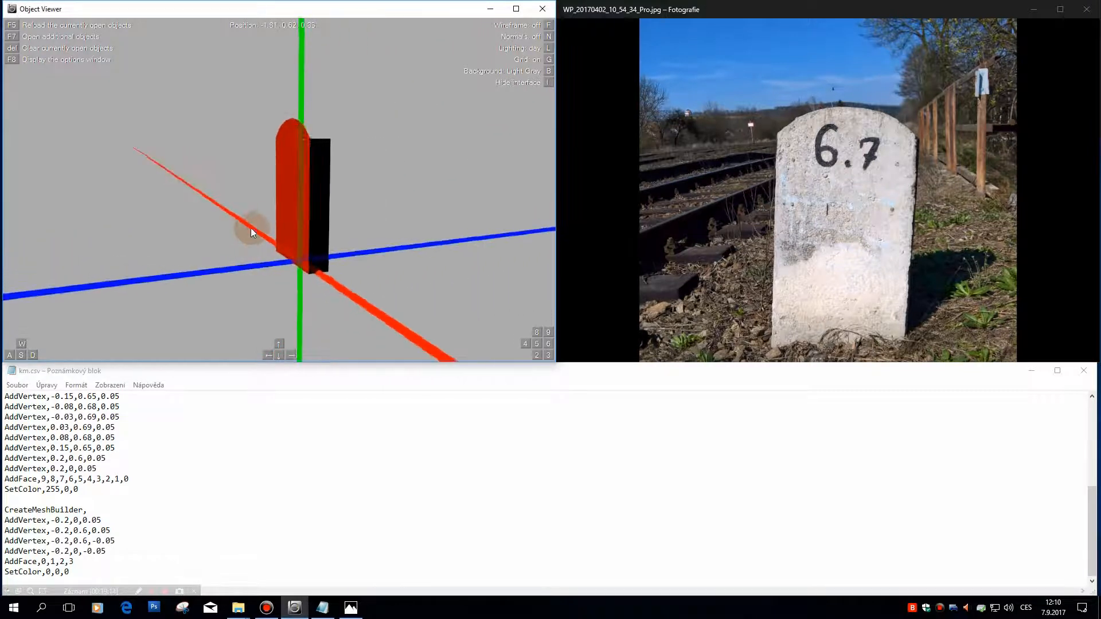
key(Left)
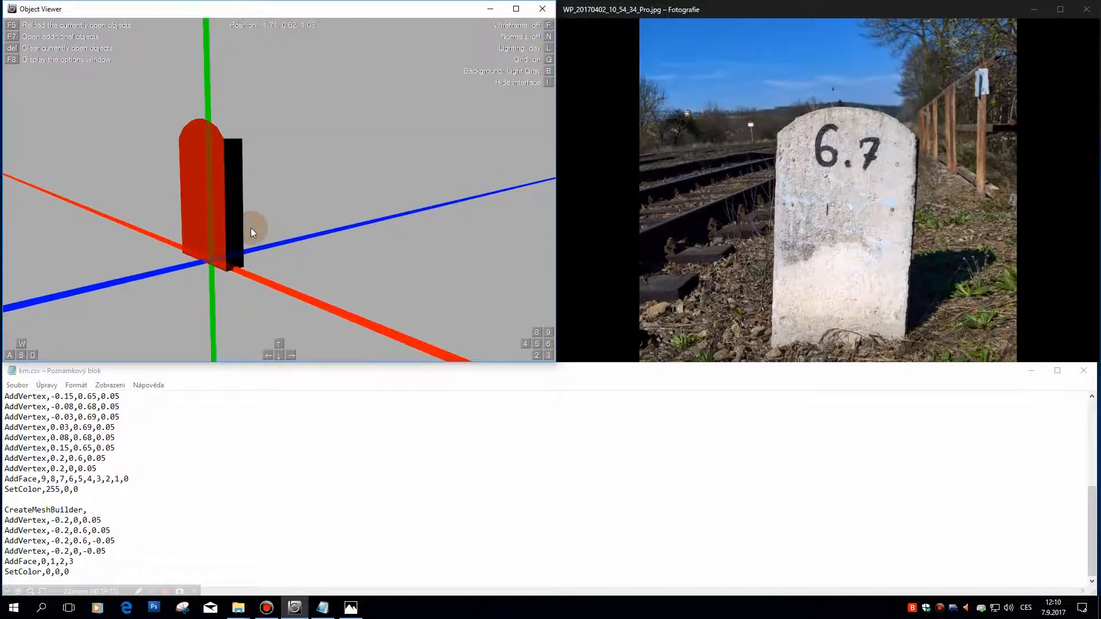
key(Left)
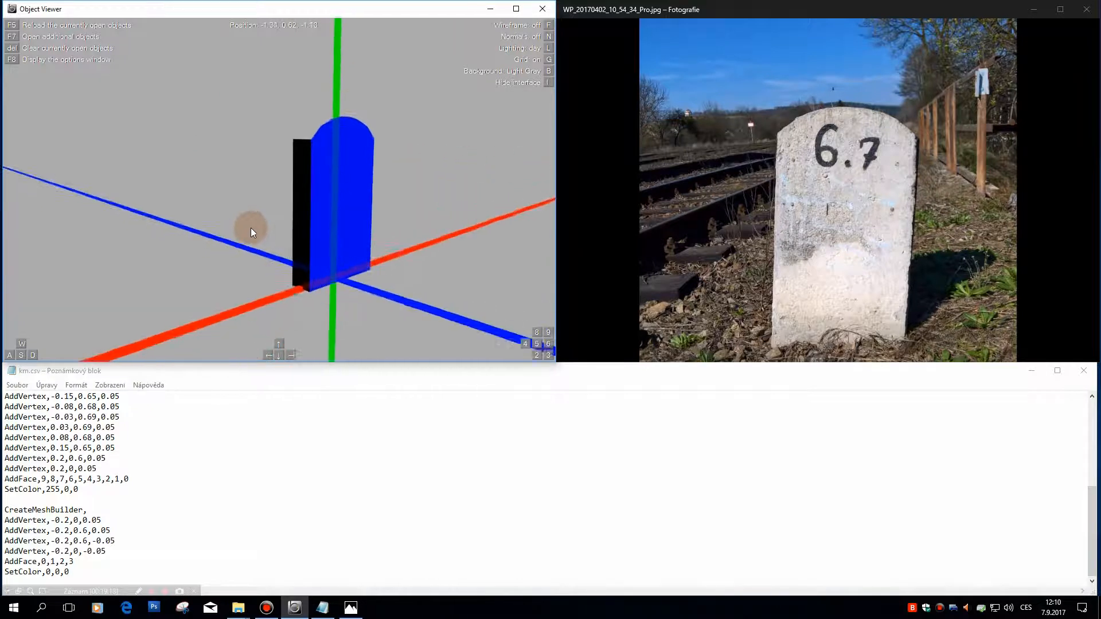
key(Left)
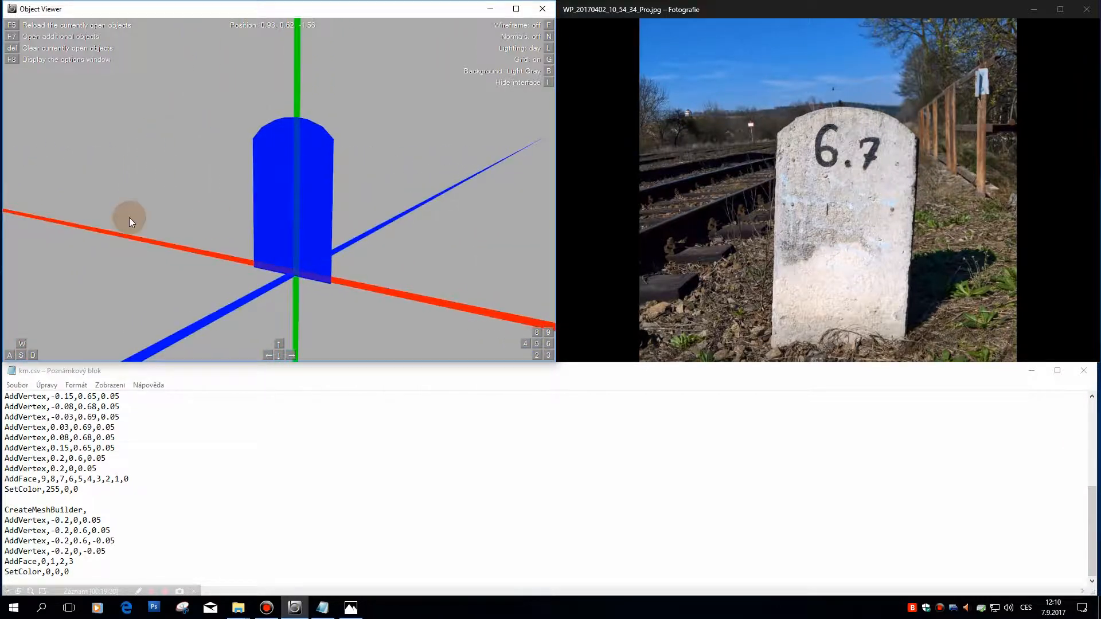
Step: Duplicate the third mesh block at the end of km.csv, separated from the original by a blank line
click(142, 443)
click(213, 526)
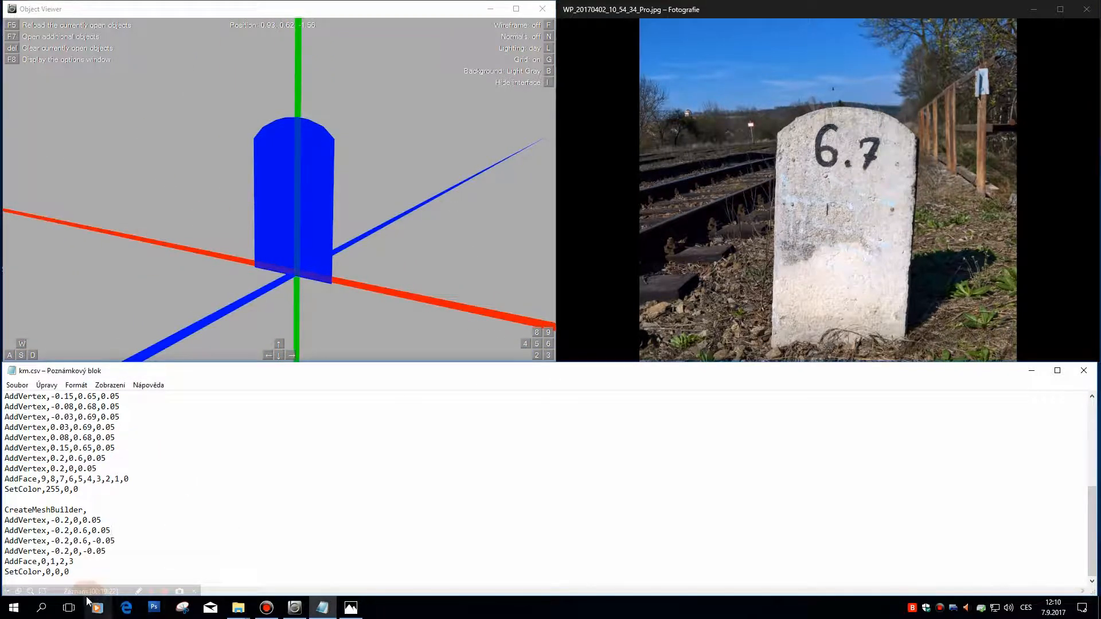
drag(73, 579, 3, 507)
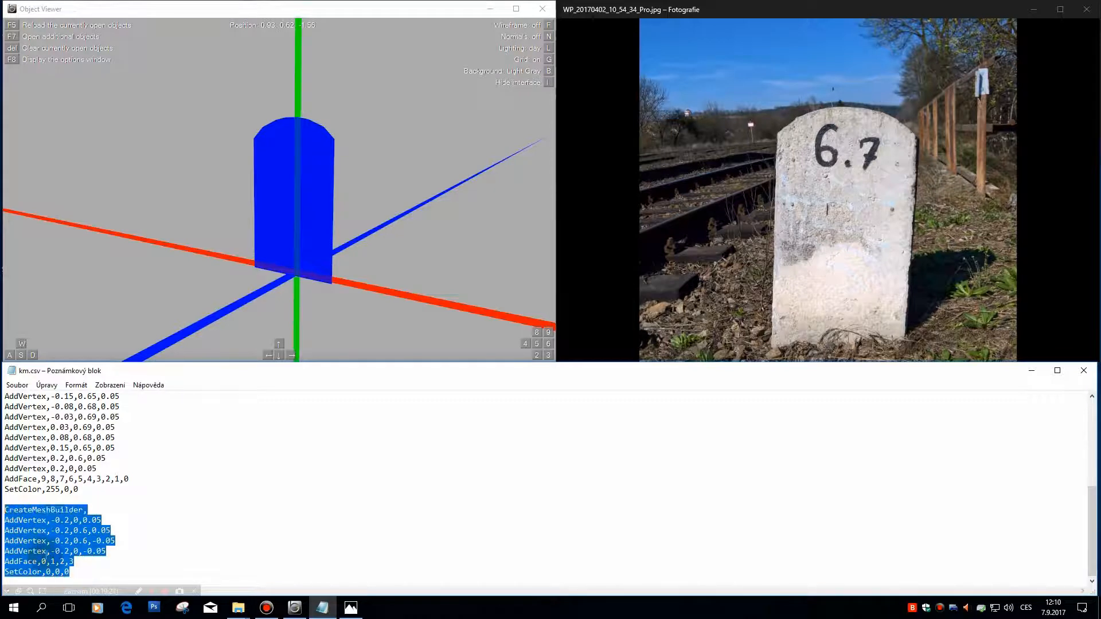
key(ctrl+c)
key(Right)
key(Return)
key(Return)
key(ctrl+v)
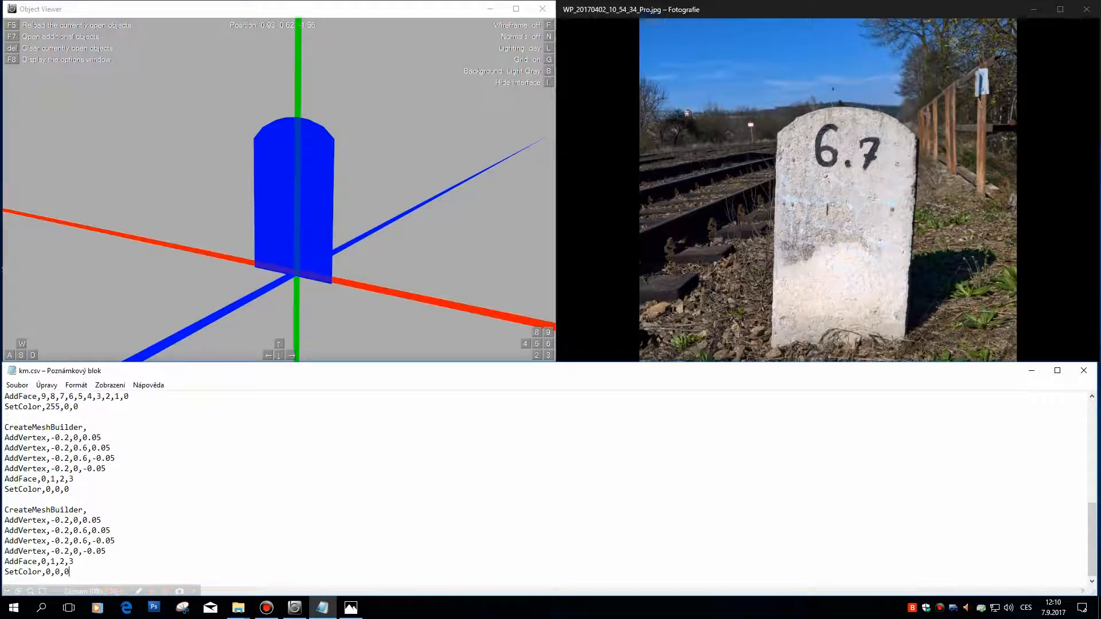
Step: Change the X coordinate of all four vertices in the last mesh block of km.csv to 0.2
click(114, 579)
key(Up)
key(Up)
key(Up)
key(Up)
key(Up)
key(Left)
drag(180, 360, 84, 532)
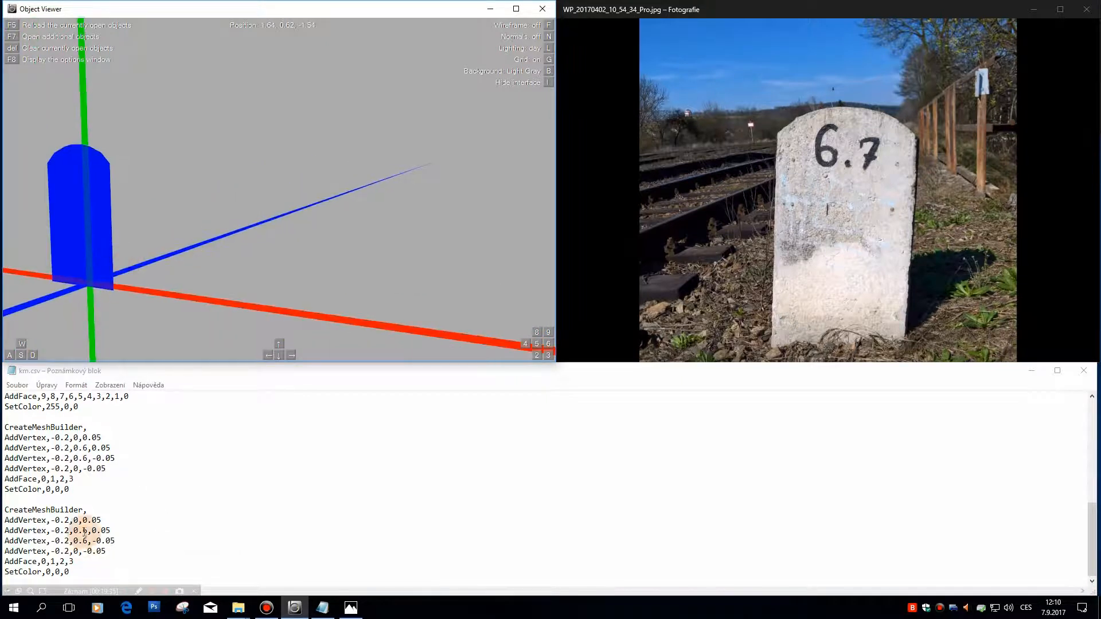
click(52, 520)
key(Delete)
key(Down)
key(Delete)
key(Down)
key(Delete)
key(Down)
key(Delete)
key(Down)
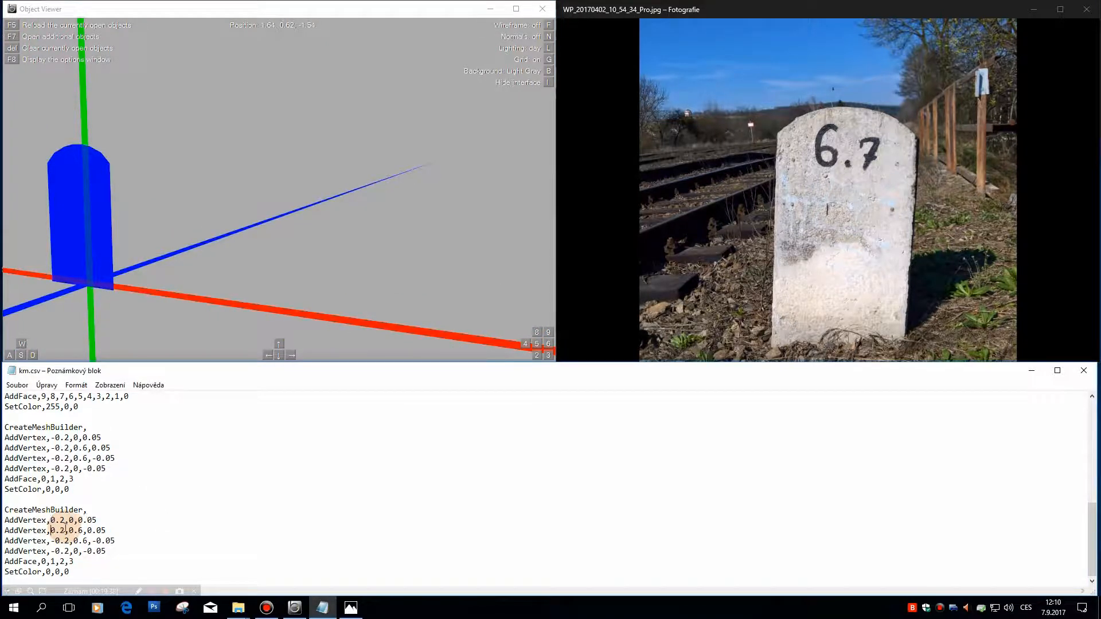
drag(211, 143, 232, 177)
Step: Reverse the last block's face order to AddFace,3,2,1,0 and save km.csv
drag(74, 561, 41, 561)
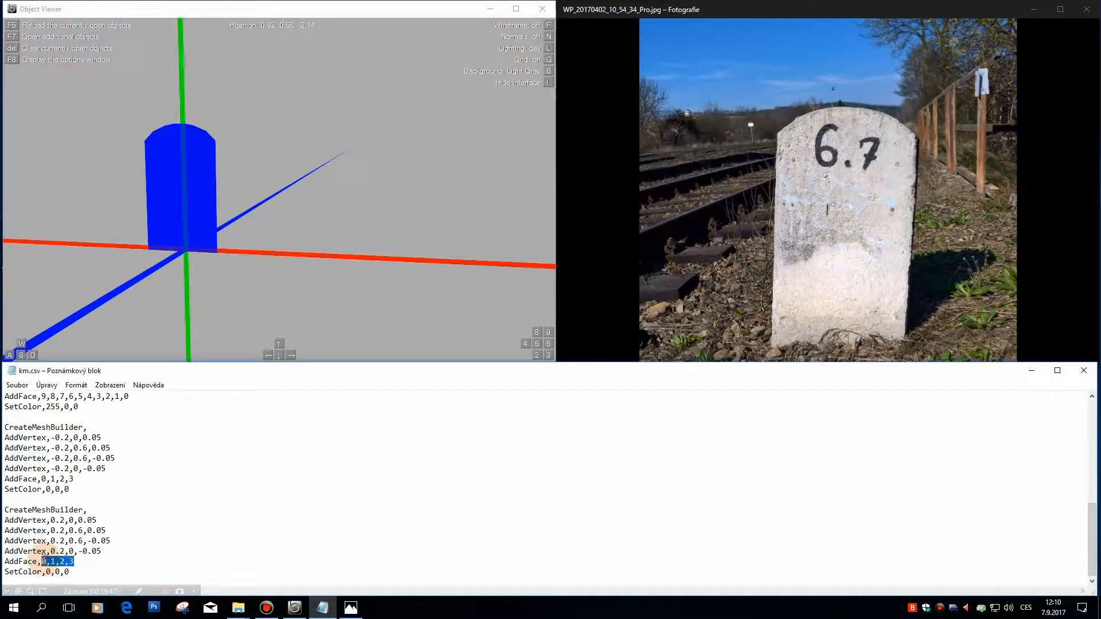
text(3,2,1,0)
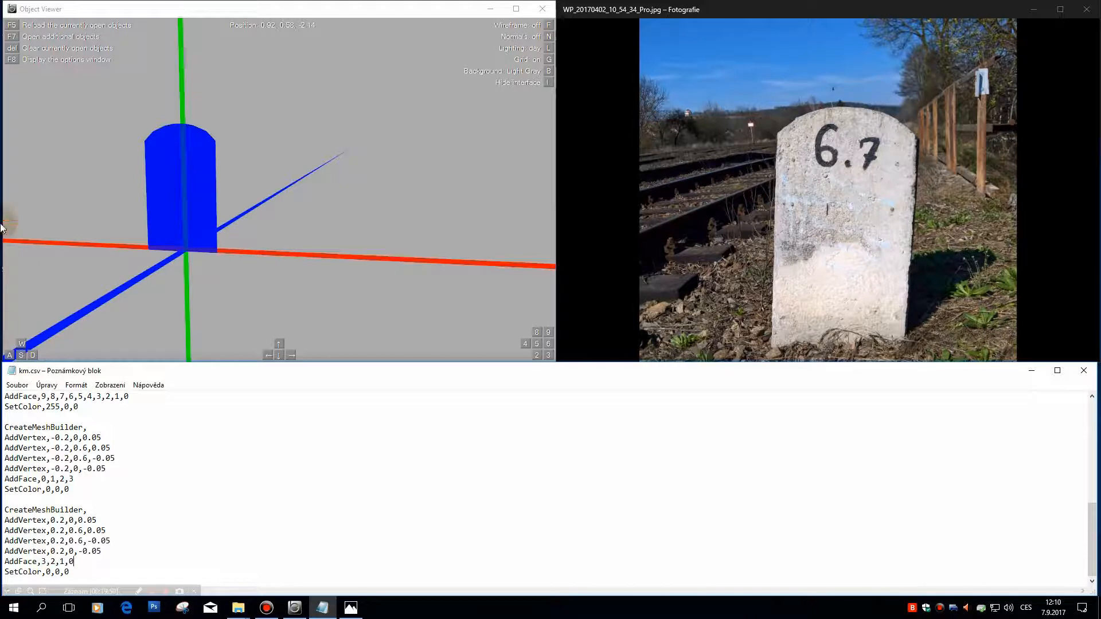
click(17, 385)
click(25, 422)
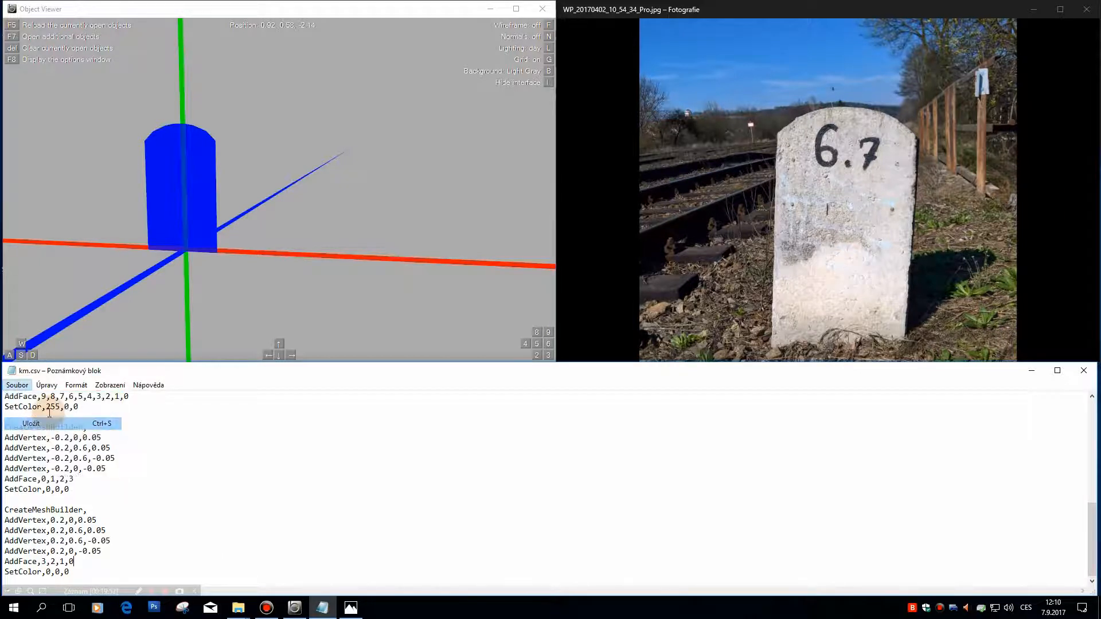
Step: Reload the stone in Object Viewer to bring in the second black side face
click(268, 182)
drag(269, 179, 304, 181)
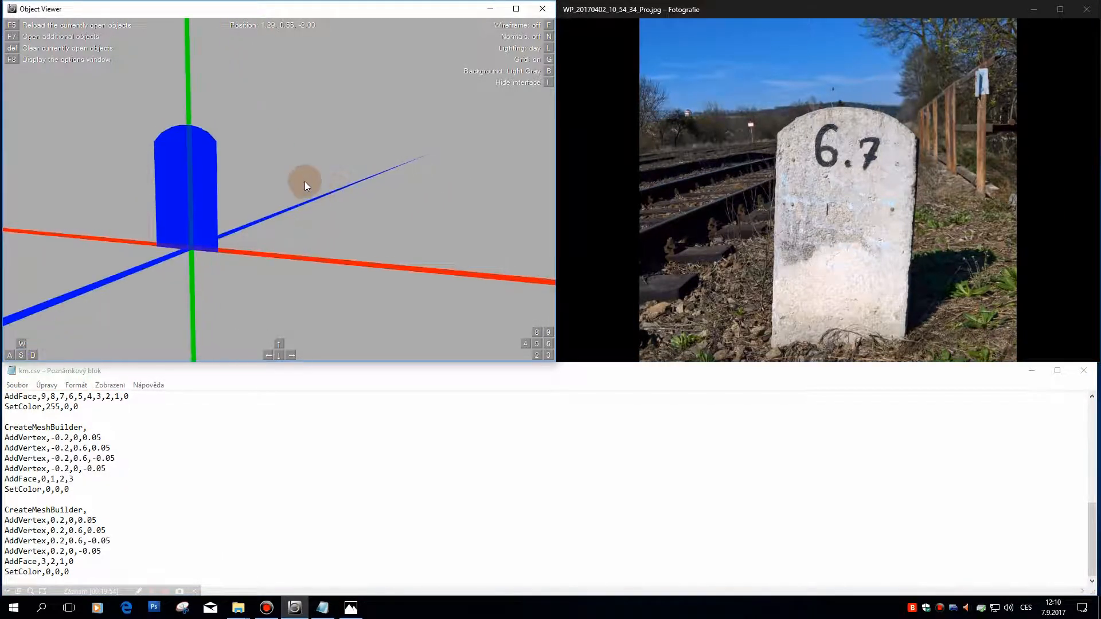
key(F5)
key(9)
key(8)
key(3)
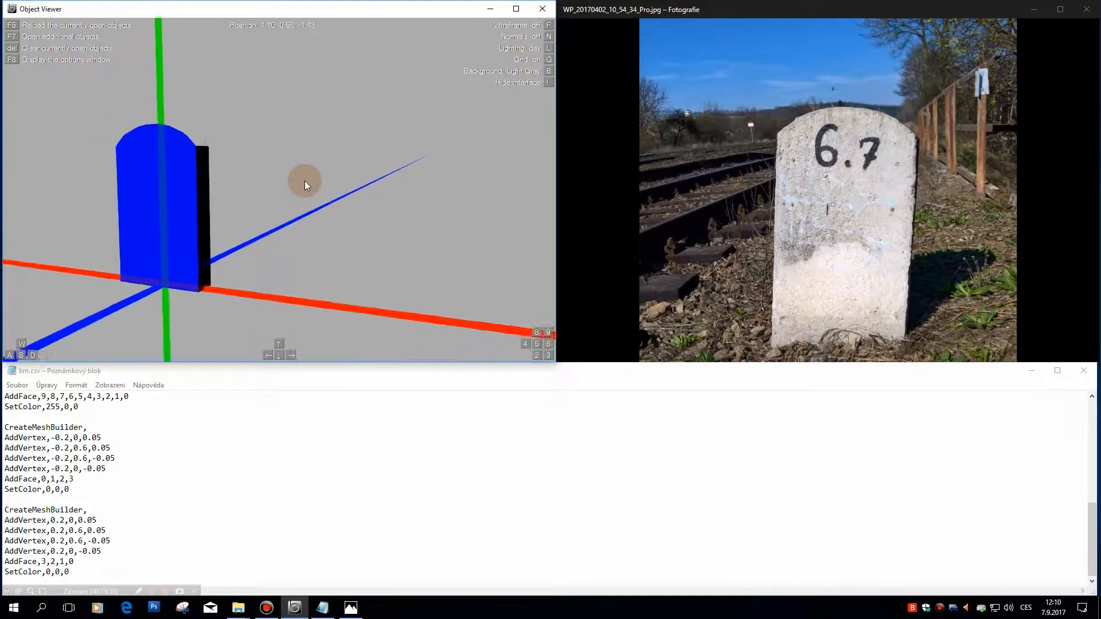
Step: Examine the stone from the front, back and both sides to check the two black side faces
key(s)
key(a)
key(Left)
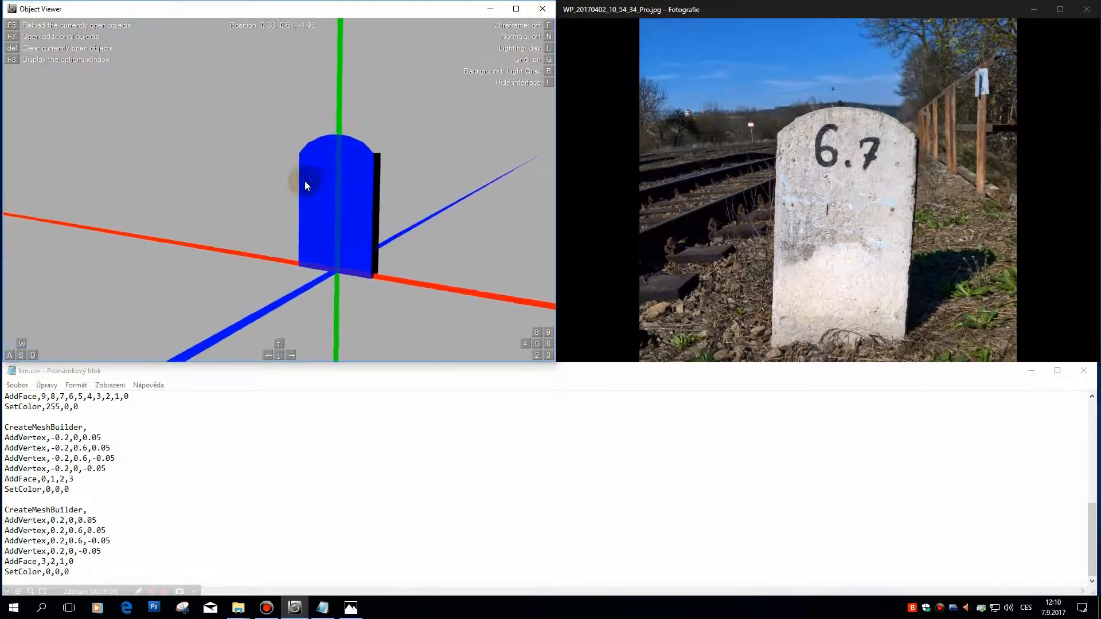
key(Right)
key(a)
key(a)
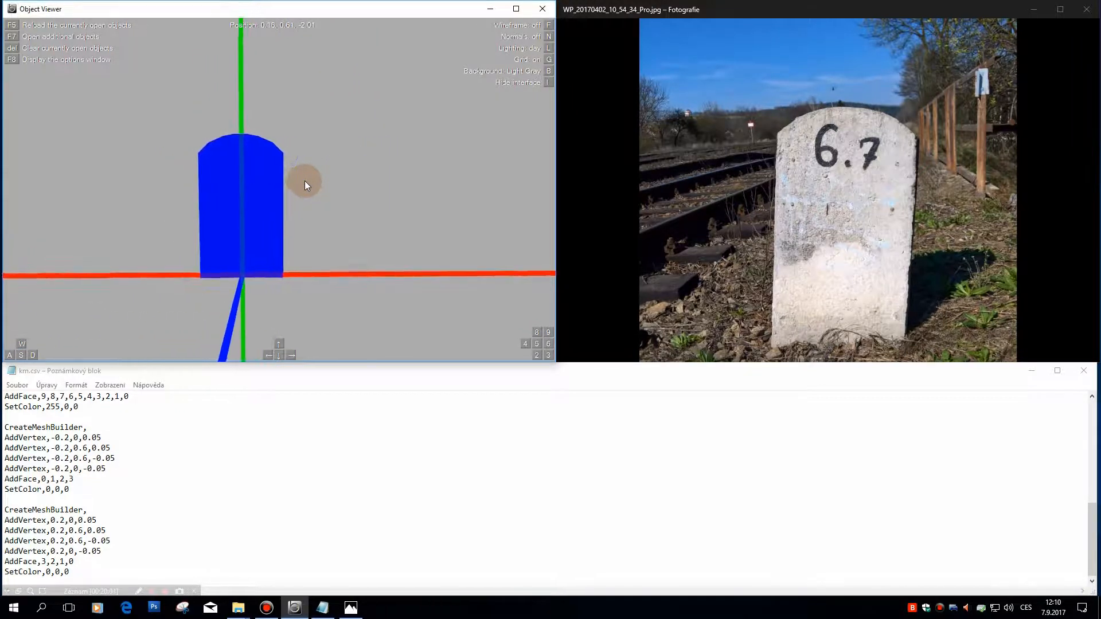
key(a)
key(Right)
key(a)
key(Right)
key(a)
key(Right)
key(a)
key(Right)
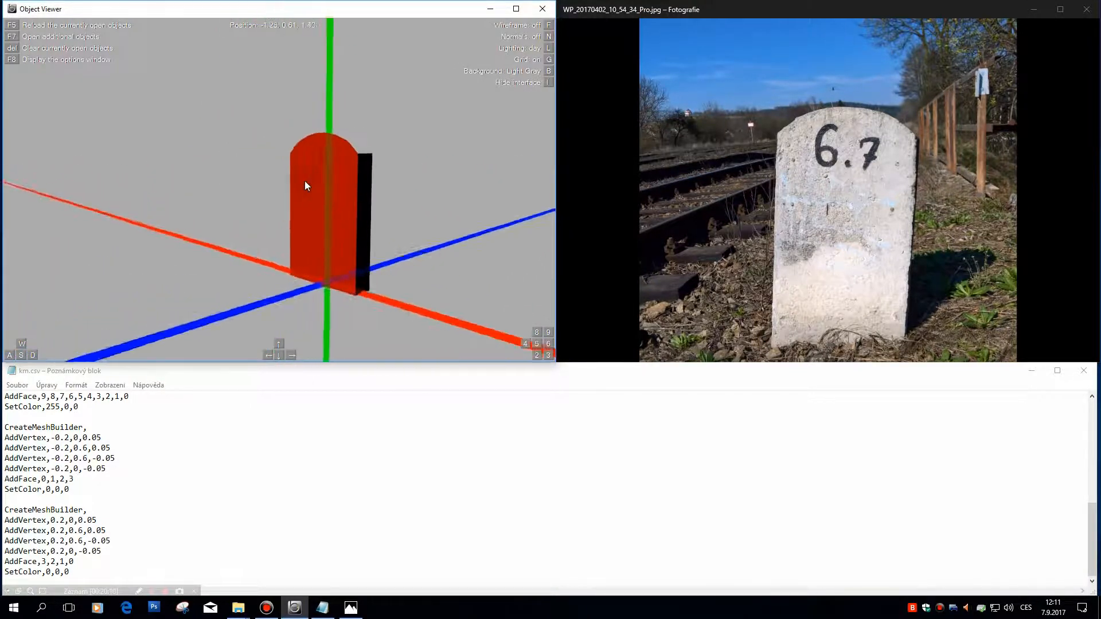
key(a)
key(Right)
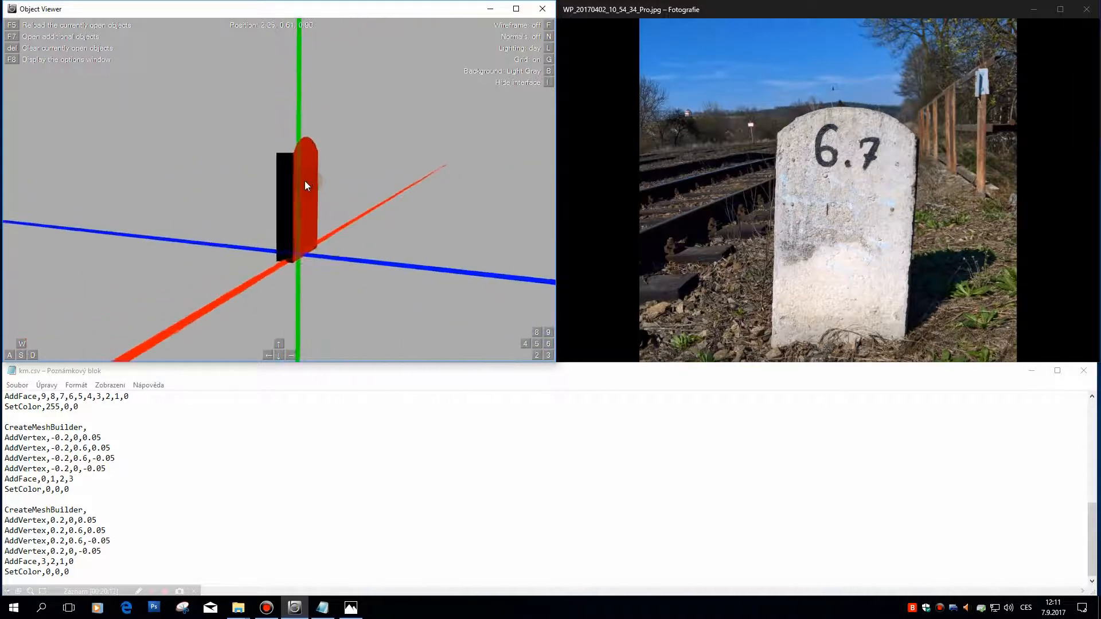
key(a)
key(Right)
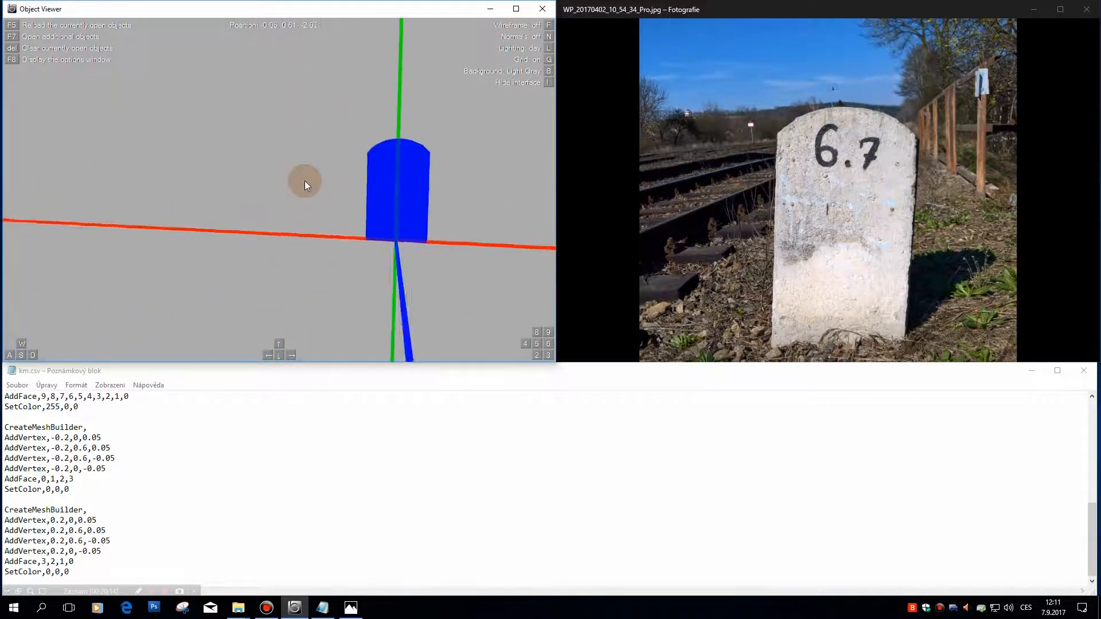
key(s)
key(w)
drag(288, 181, 286, 125)
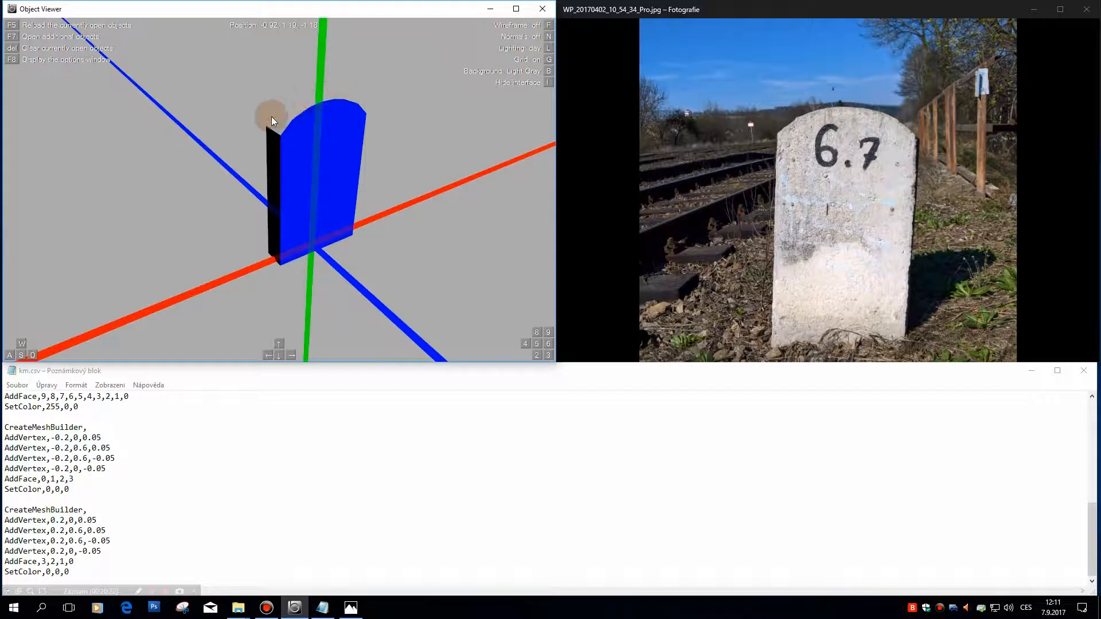
Step: Add a line of semicolons at the end of km.csv, separated from the last mesh block by a blank line
click(252, 531)
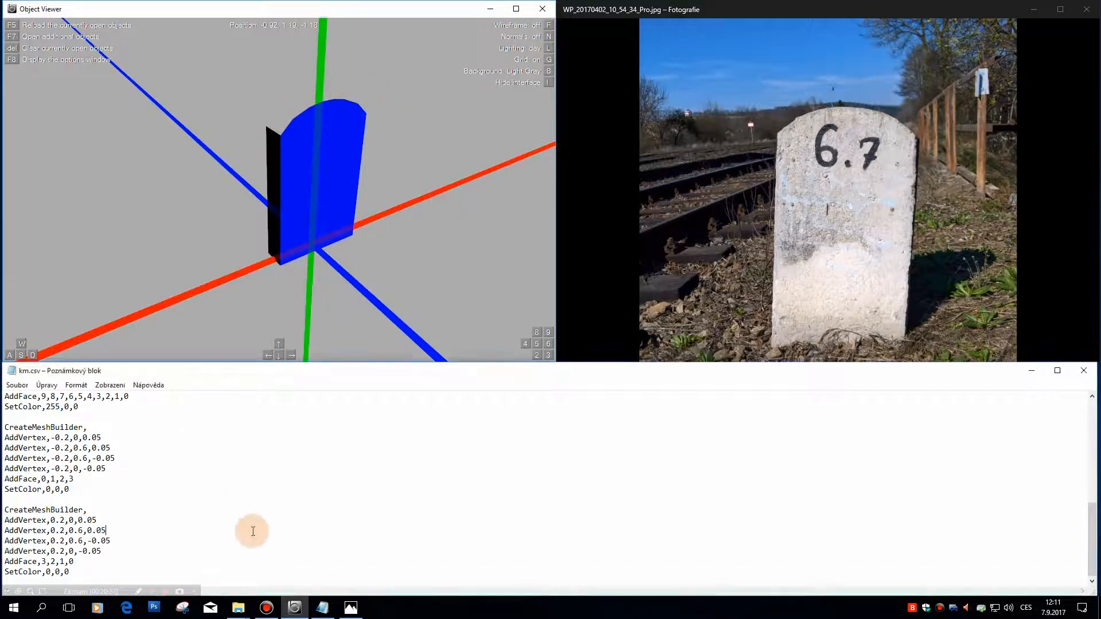
click(134, 569)
key(BackSpace)
key(BackSpace)
key(BackSpace)
key(BackSpace)
key(BackSpace)
key(BackSpace)
key(BackSpace)
key(BackSpace)
key(BackSpace)
key(BackSpace)
key(BackSpace)
key(BackSpace)
key(BackSpace)
key(BackSpace)
key(ctrl+z)
key(Return)
key(Return)
text(;;;;;;;;)
Step: Review the first vertex lines of the front and back face blocks in km.csv
scroll(209, 556, up, 10)
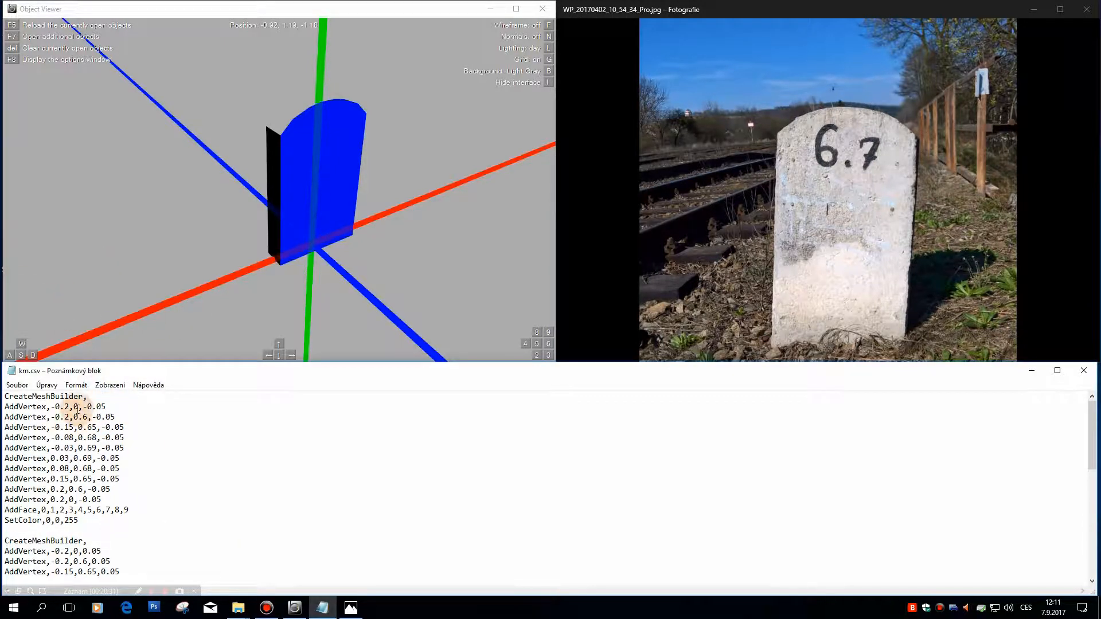
click(120, 404)
scroll(112, 427, down, 2)
click(119, 490)
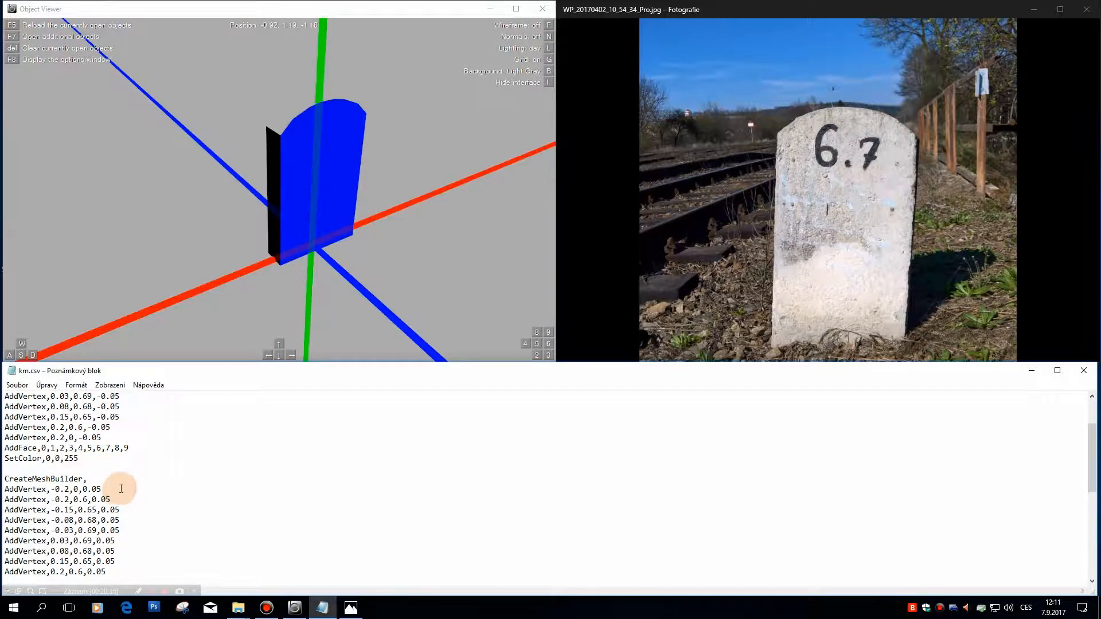
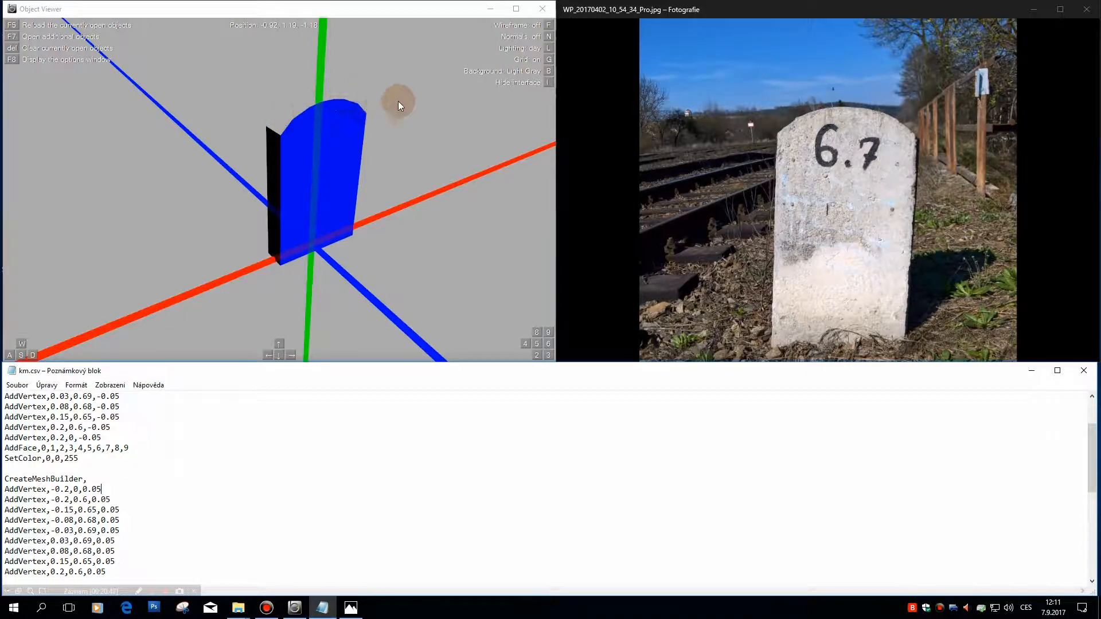
Step: Examine the open top between the stone's front and back faces from several angles in Object Viewer
click(322, 128)
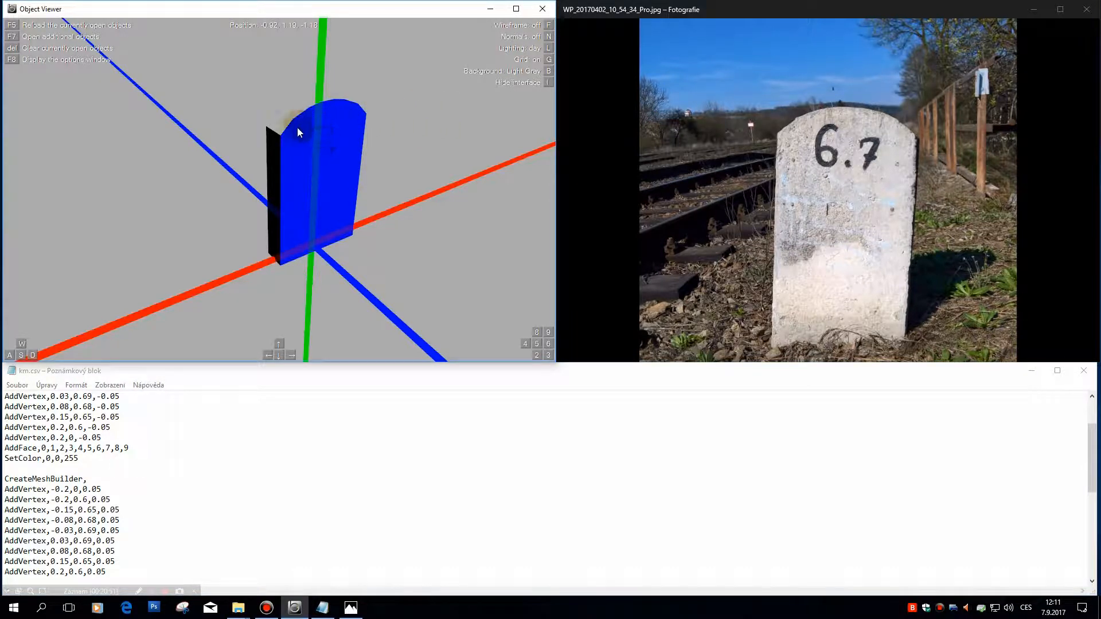
click(361, 107)
click(282, 119)
click(363, 101)
drag(324, 174, 353, 174)
click(283, 71)
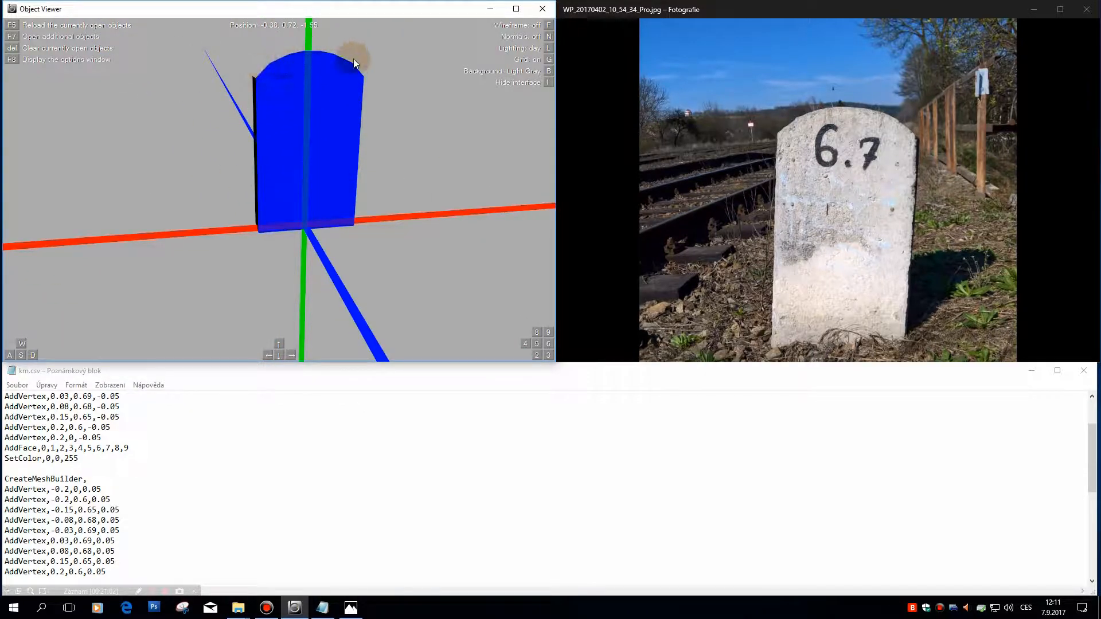
drag(324, 63, 266, 149)
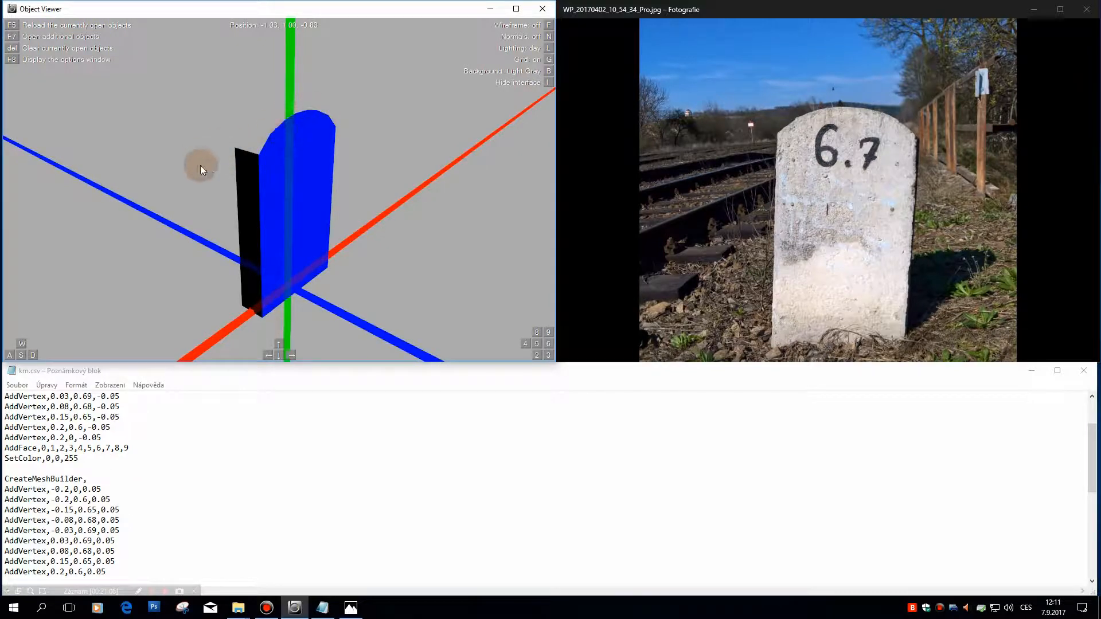
drag(343, 148, 419, 191)
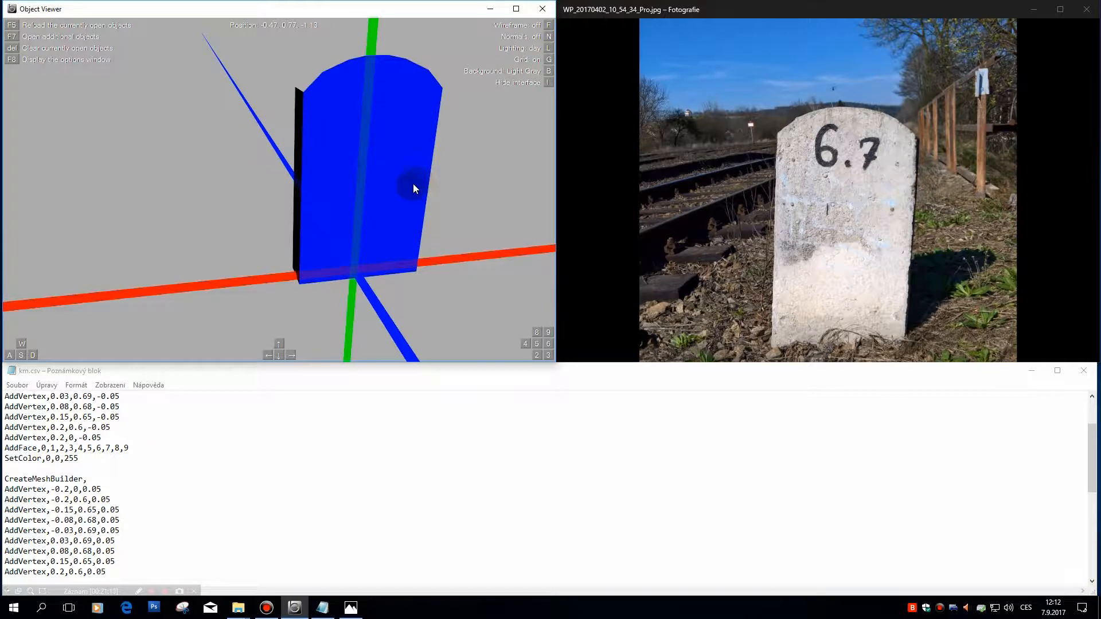
drag(337, 170, 350, 198)
Step: Copy the whole blue face's mesh block in km.csv and paste it below the semicolon line at the file's end
drag(198, 527, 199, 523)
scroll(202, 525, down, 6)
scroll(207, 513, up, 6)
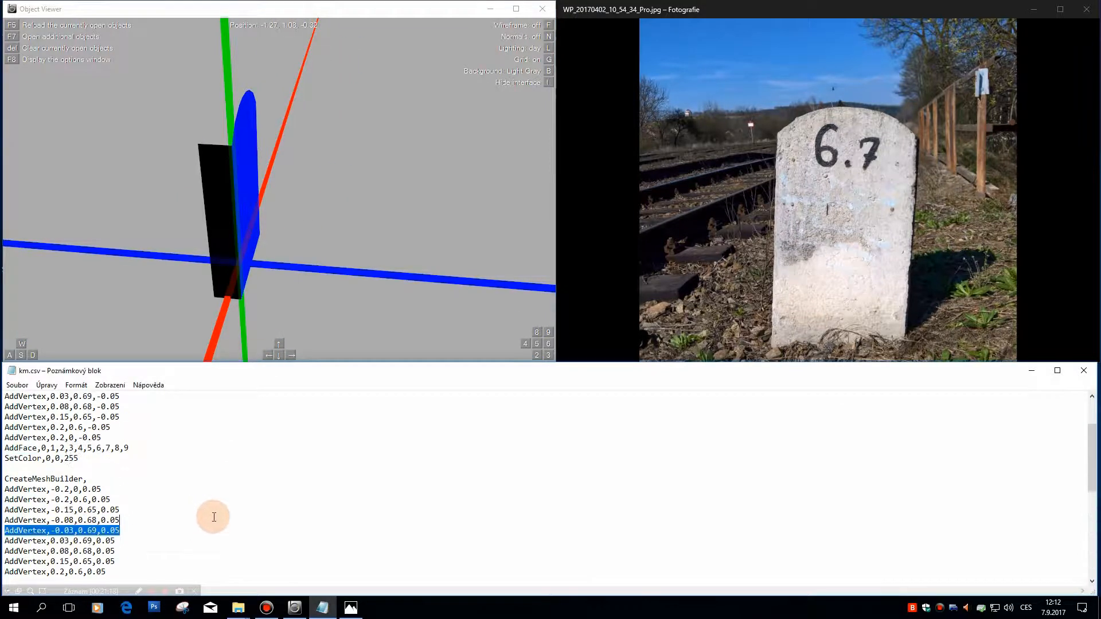
drag(111, 454, 7, 396)
key(ctrl+c)
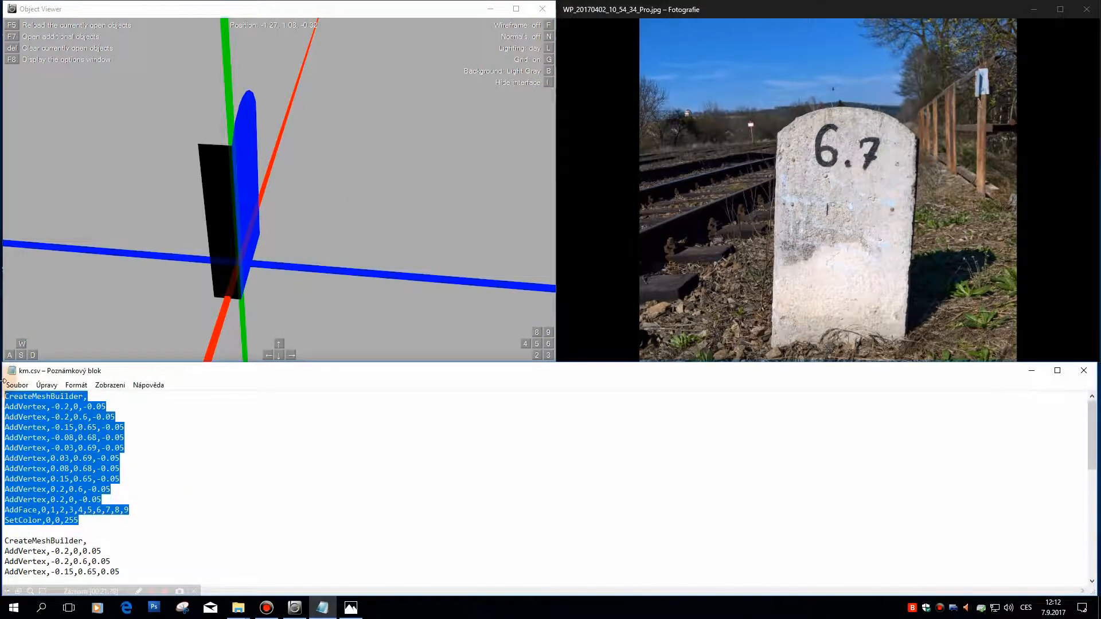
key(ctrl+End)
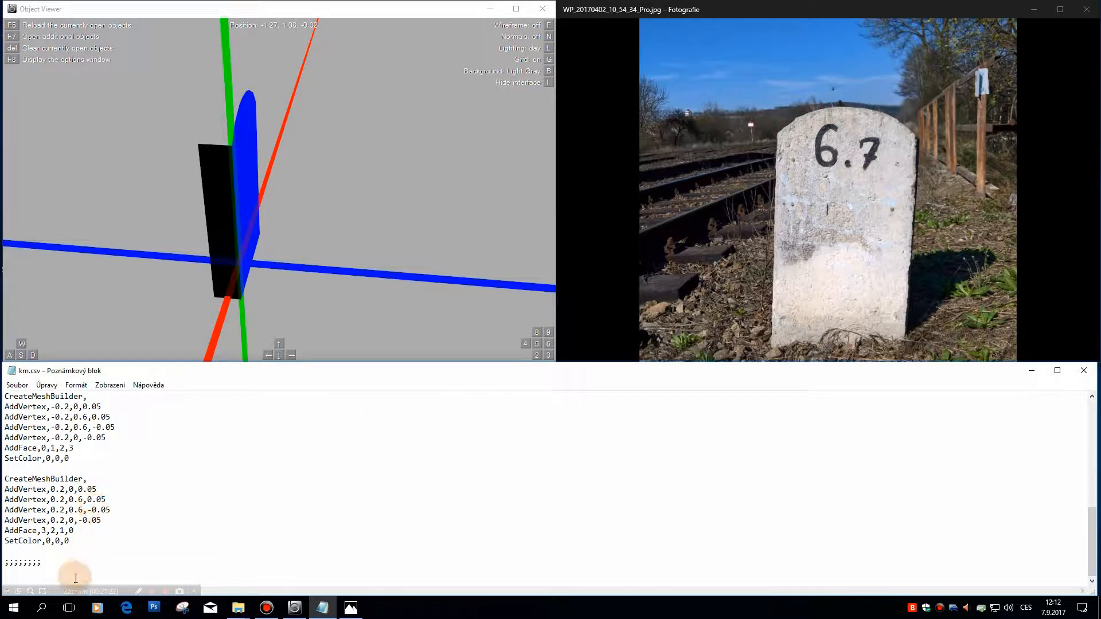
key(ctrl+v)
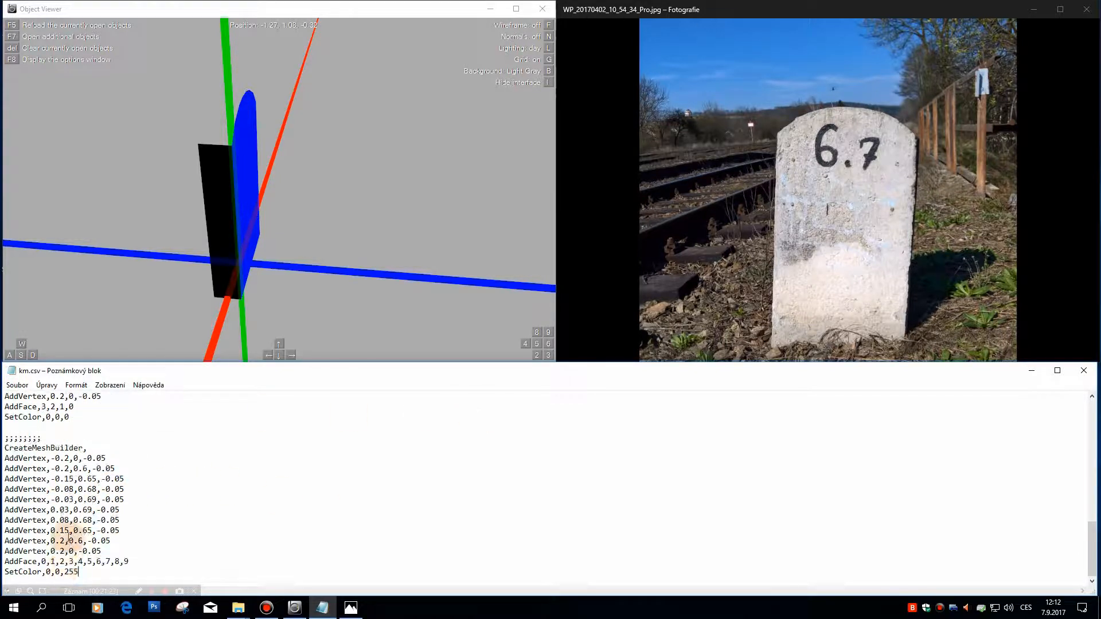
Step: Comment out every line of the pasted block, from CreateMeshBuilder to SetColor, with a leading semicolon
click(5, 447)
text(;)
key(Down)
key(Left)
text(;)
key(Down)
key(Left)
text(;)
key(Down)
key(Left)
text(;)
key(semicolon)
key(Down)
key(Left)
key(semicolon)
key(Down)
key(Left)
key(semicolon)
key(Down)
key(Left)
key(semicolon)
key(Down)
key(Left)
key(semicolon)
key(Down)
key(Left)
key(semicolon)
key(Down)
key(Left)
text(;)
key(Down)
key(Left)
text(;)
key(Down)
key(Left)
text(;)
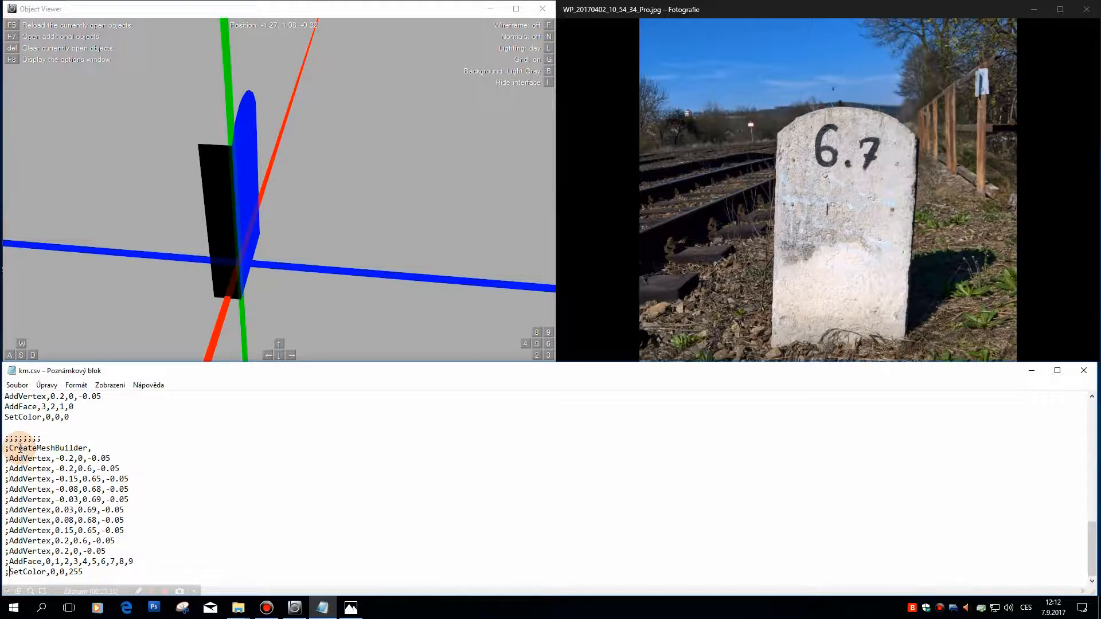
Step: Start a new mesh block with the line "CreateMeshBuilder," after a blank line below the commented block
key(End)
key(Return)
key(Return)
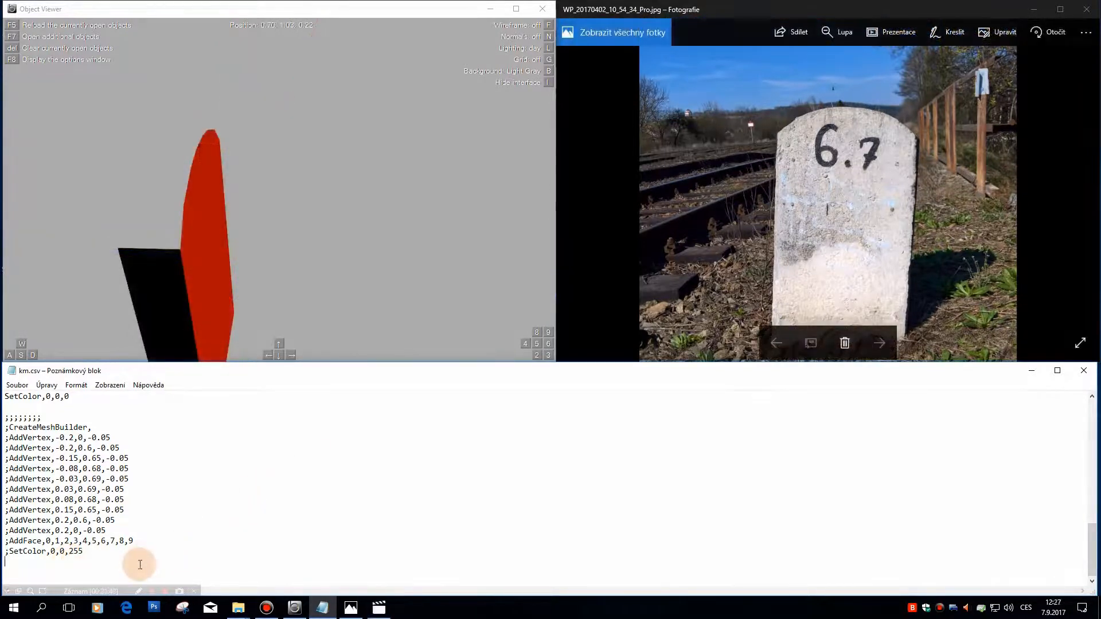
click(138, 569)
text(CreateMeshBuilder,)
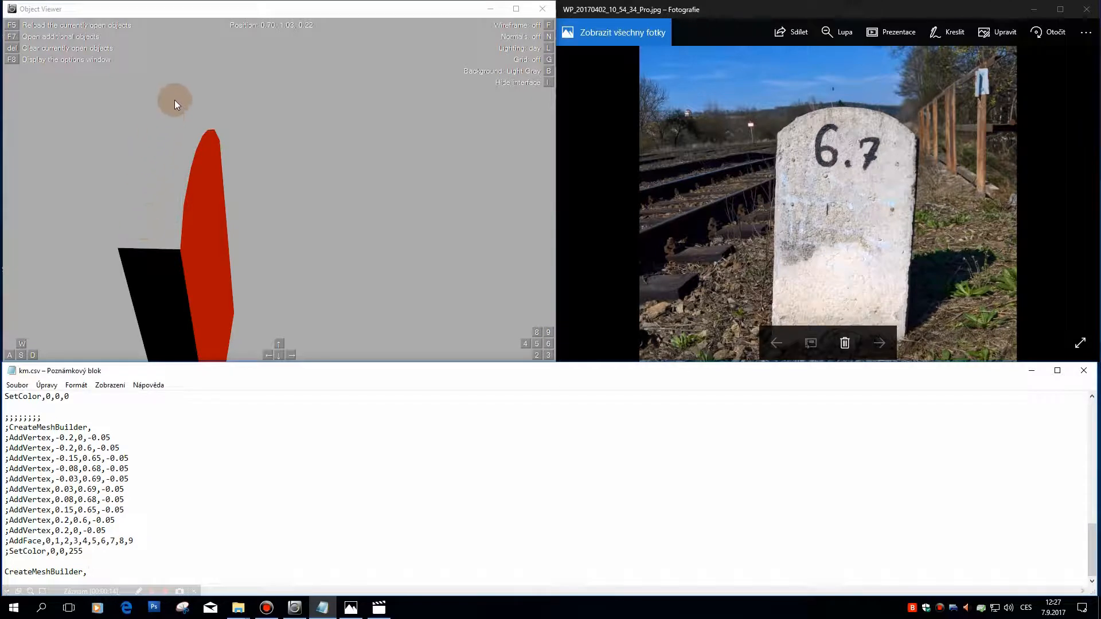
drag(282, 204, 291, 205)
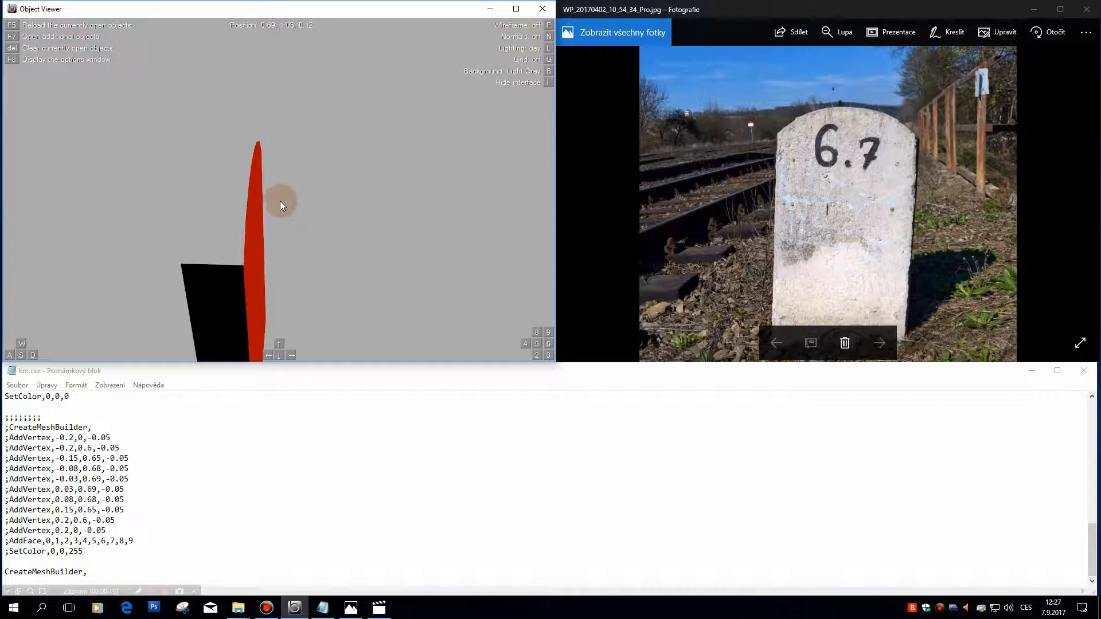
click(144, 569)
key(Return)
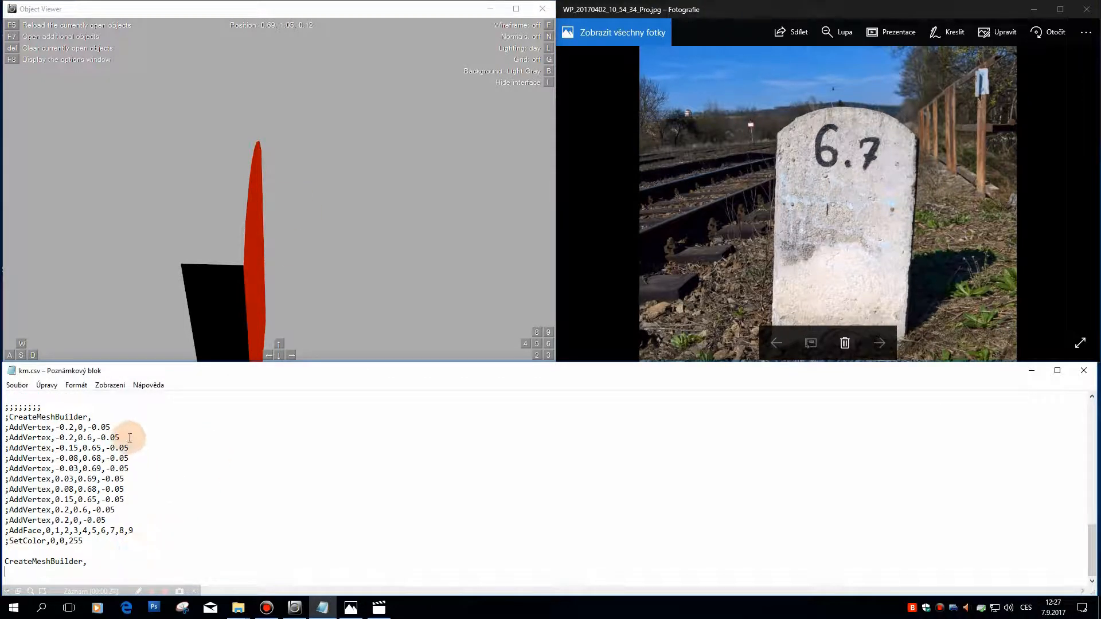
Step: Add the new block's first vertex as AddVertex,-0.2,0.6,0.05, based on the matching commented vertex line
drag(122, 437, 9, 439)
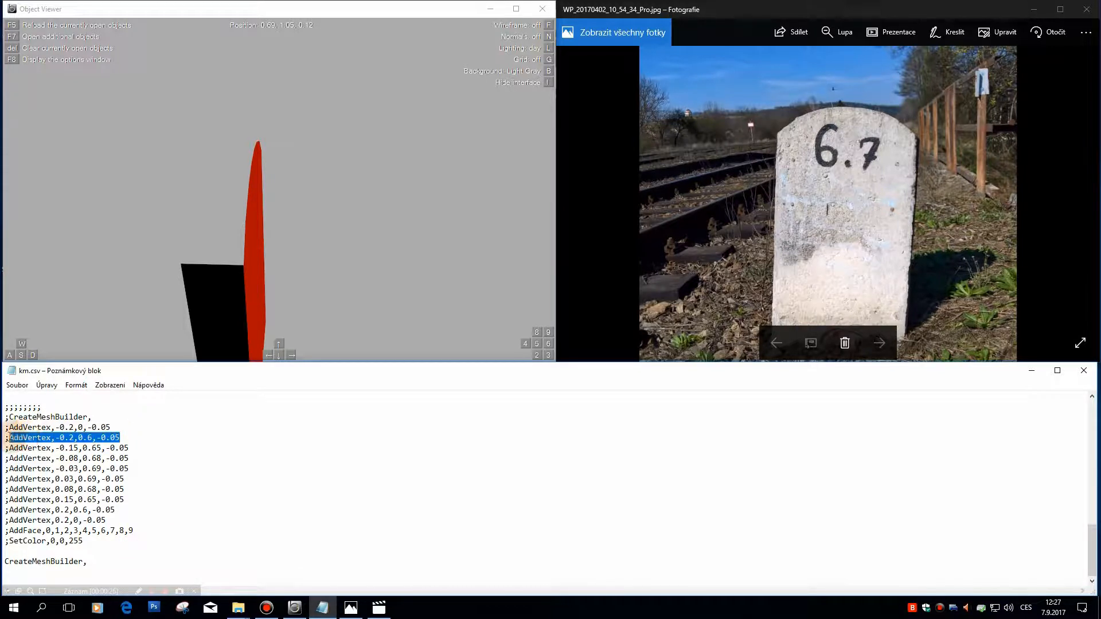
click(59, 571)
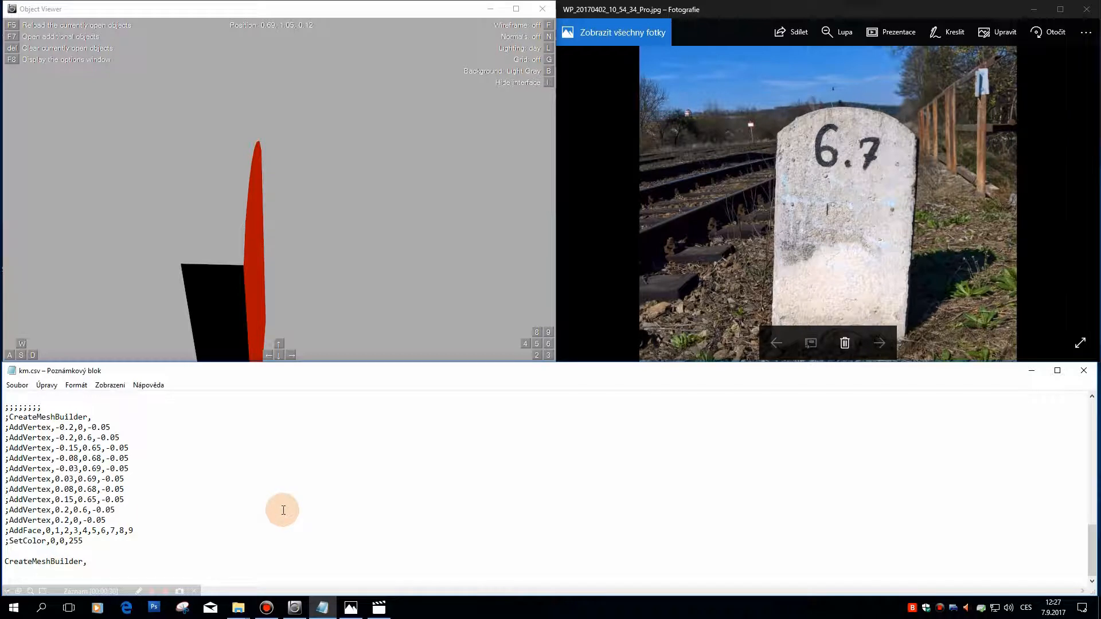
click(121, 226)
drag(128, 438, 9, 438)
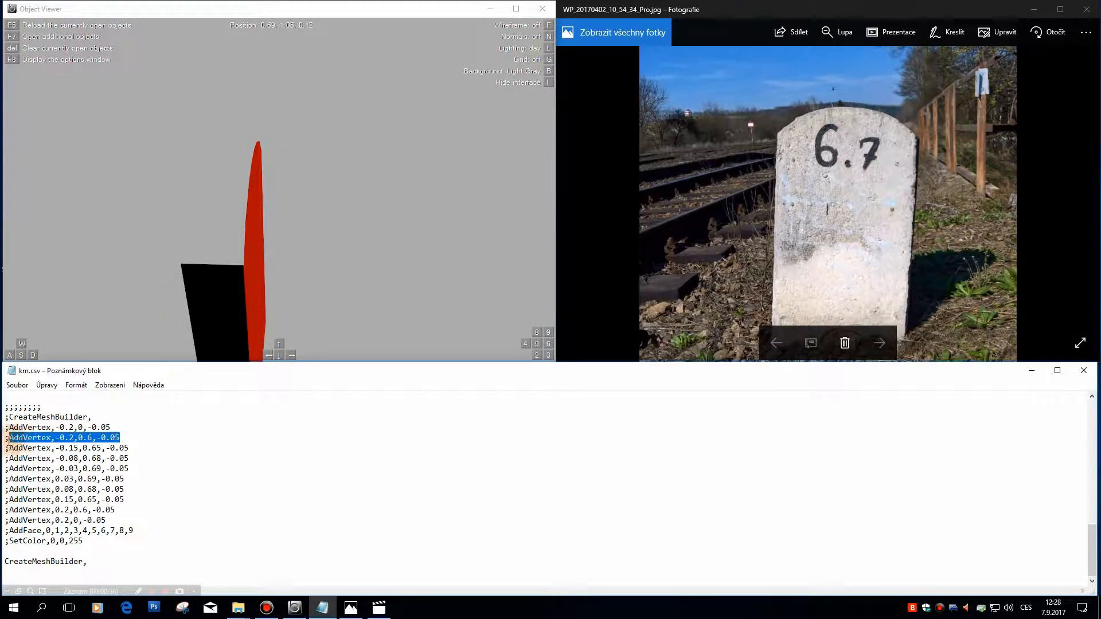
key(ctrl+c)
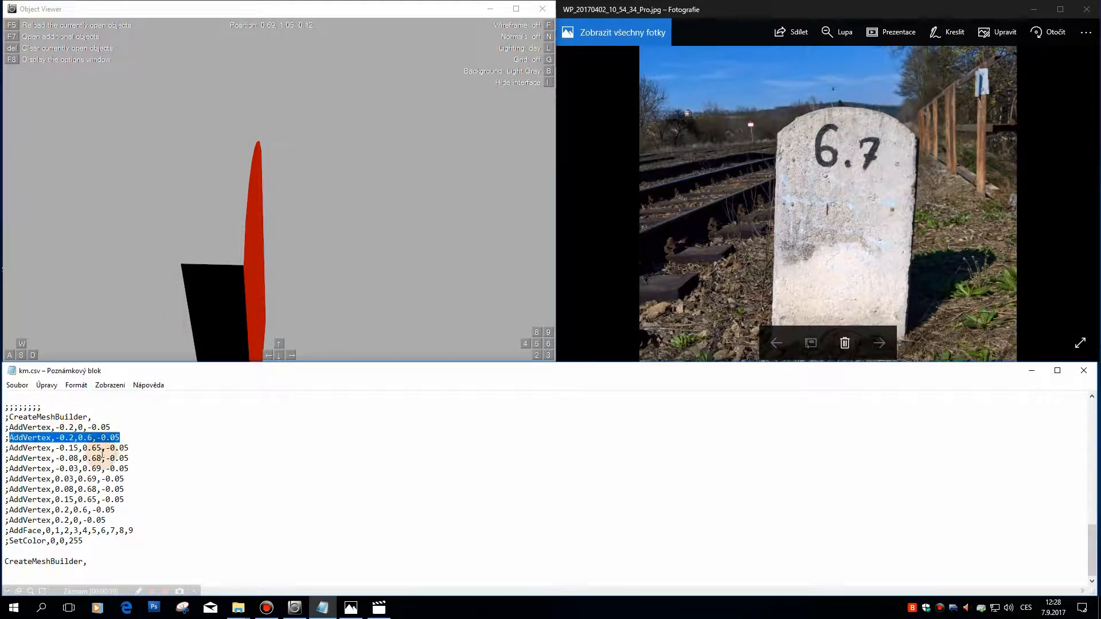
click(36, 571)
key(ctrl+v)
click(96, 571)
key(BackSpace)
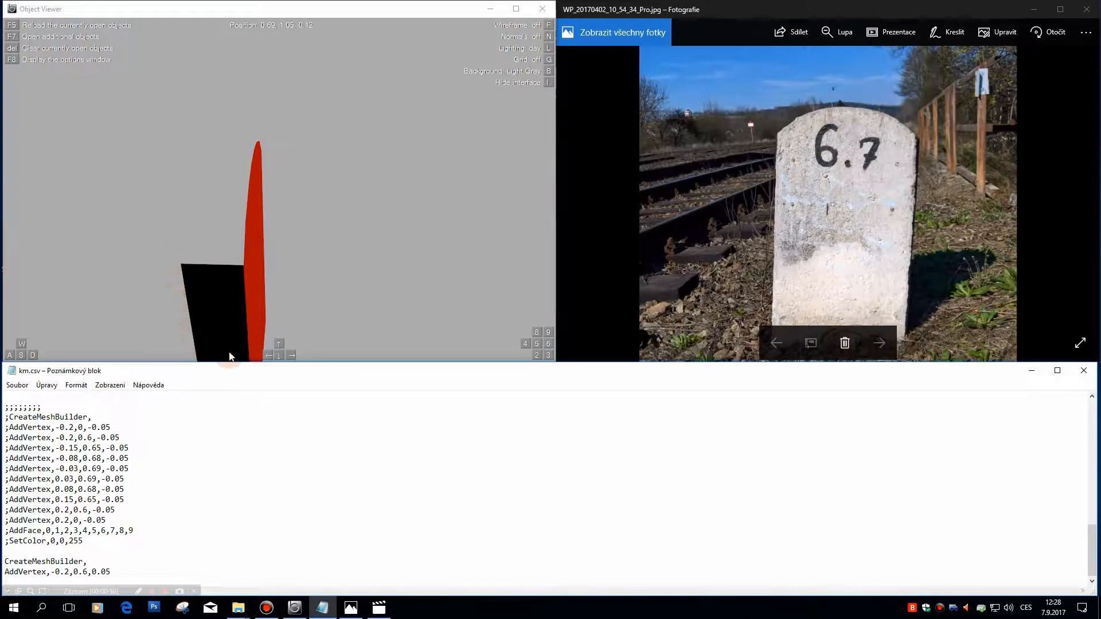
click(92, 571)
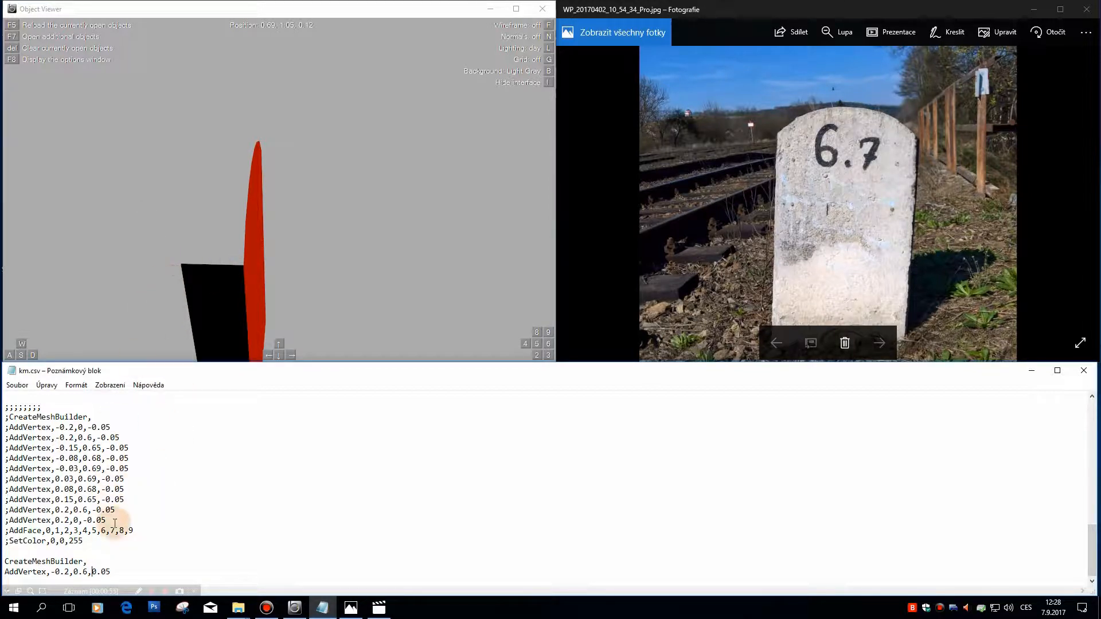
click(140, 572)
Step: Add the second vertex as AddVertex,-0.15,0.65,0.05, based on the matching commented vertex line
key(Return)
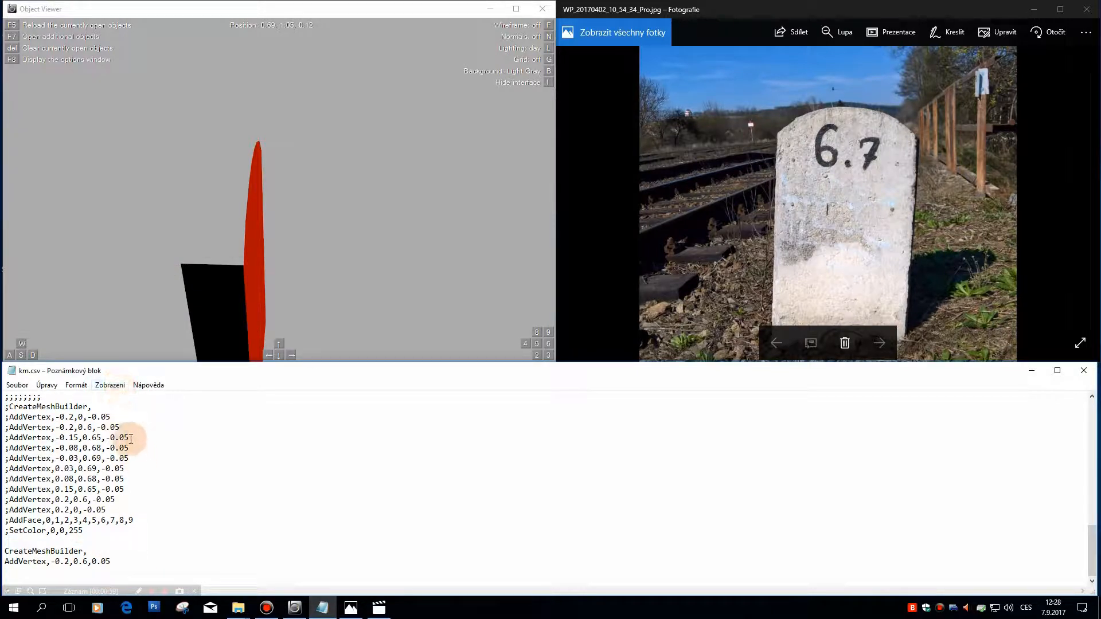
drag(129, 437, 10, 439)
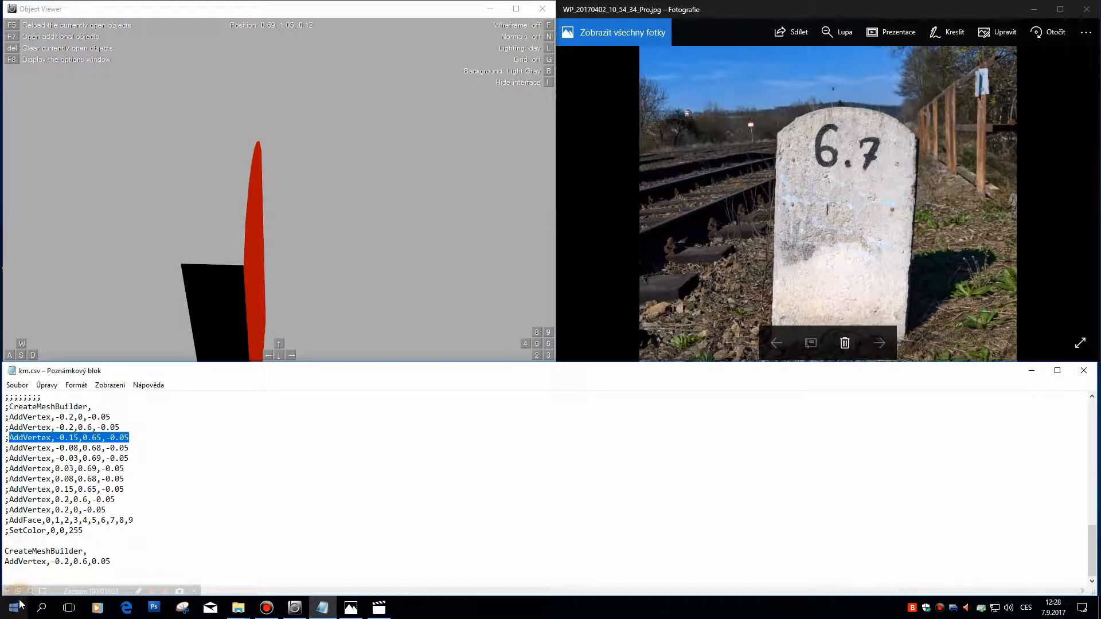
click(24, 570)
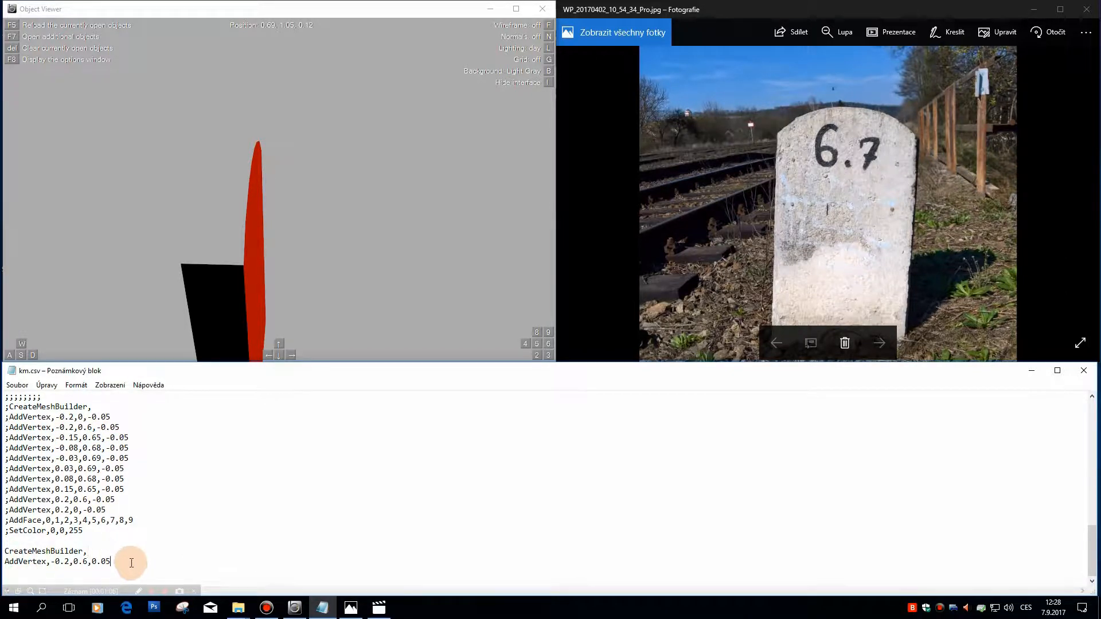
key(ctrl+v)
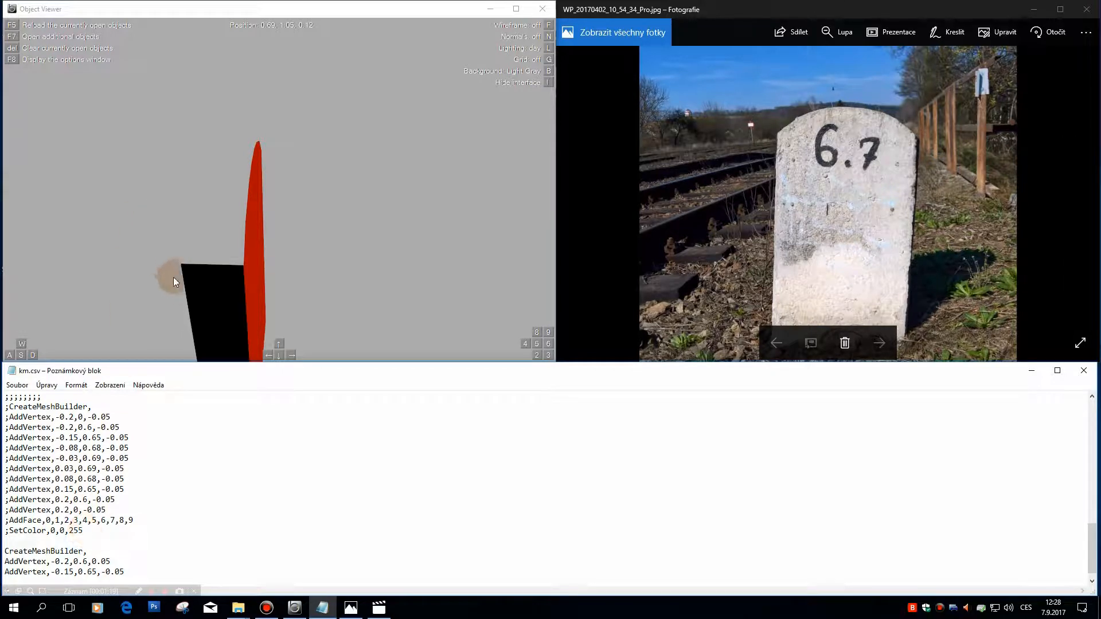
drag(263, 201, 241, 203)
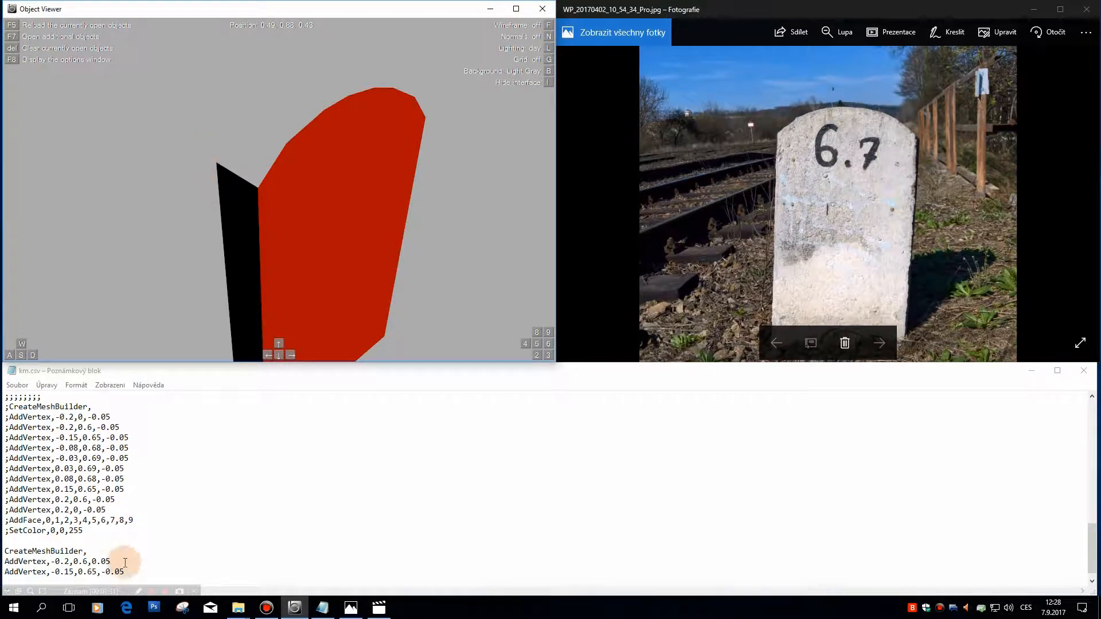
click(100, 572)
key(Delete)
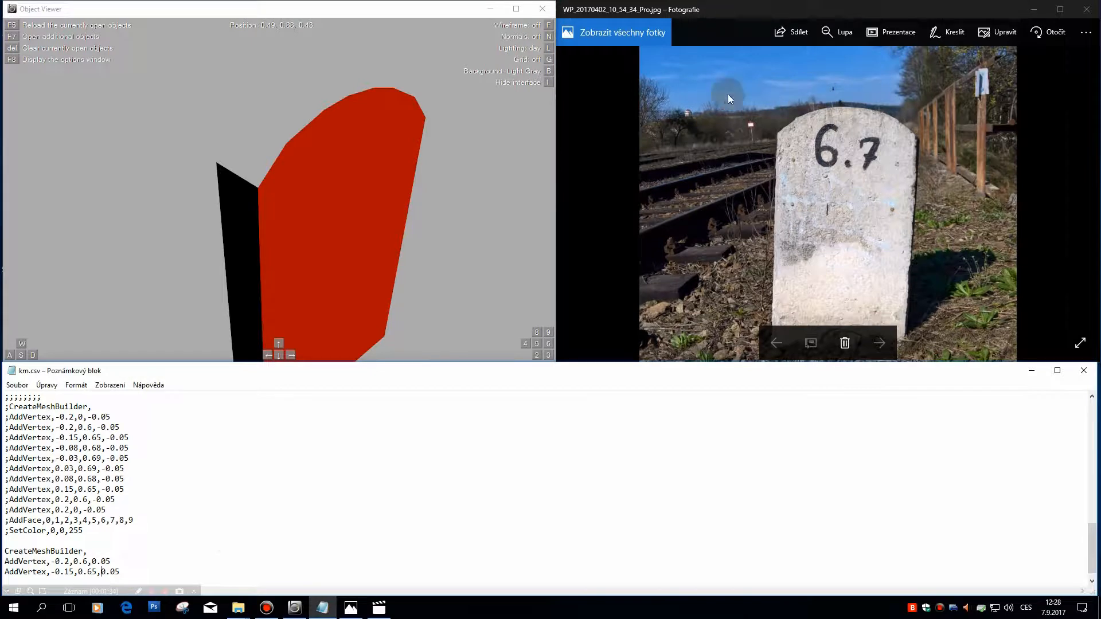
Step: Duplicate the second vertex line and change the copy's last coordinate to make AddVertex,-0.15,0.65,-0.05
mouse_move(266, 164)
mouse_down()
mouse_move(237, 155)
mouse_move(252, 152)
mouse_up()
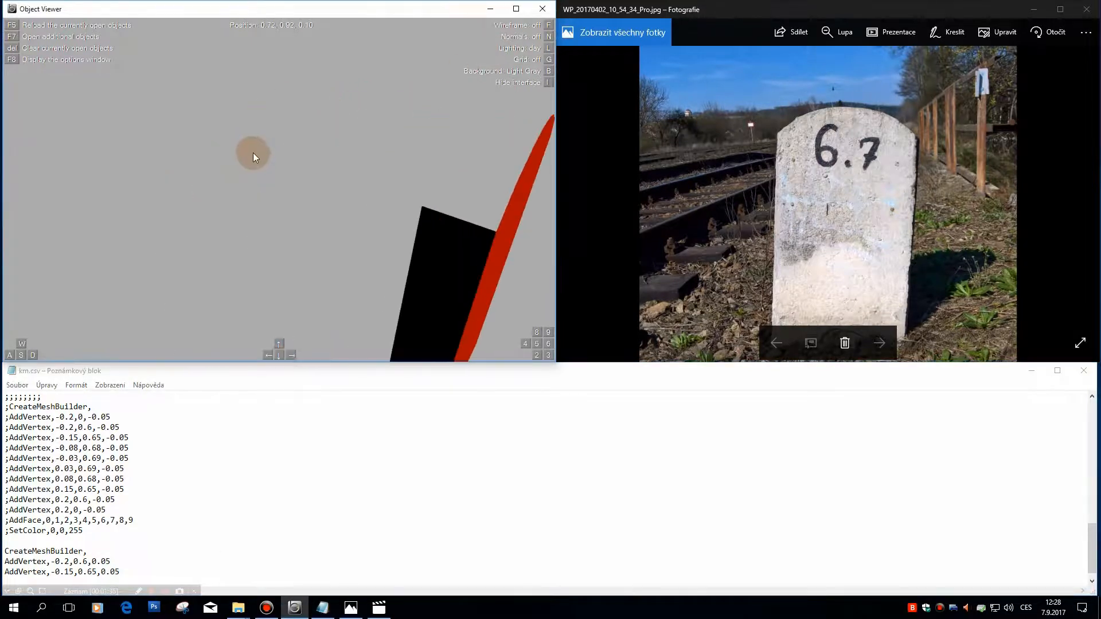
click(137, 570)
key(Return)
key(Up)
key(shift+End)
key(ctrl+c)
key(Down)
key(ctrl+v)
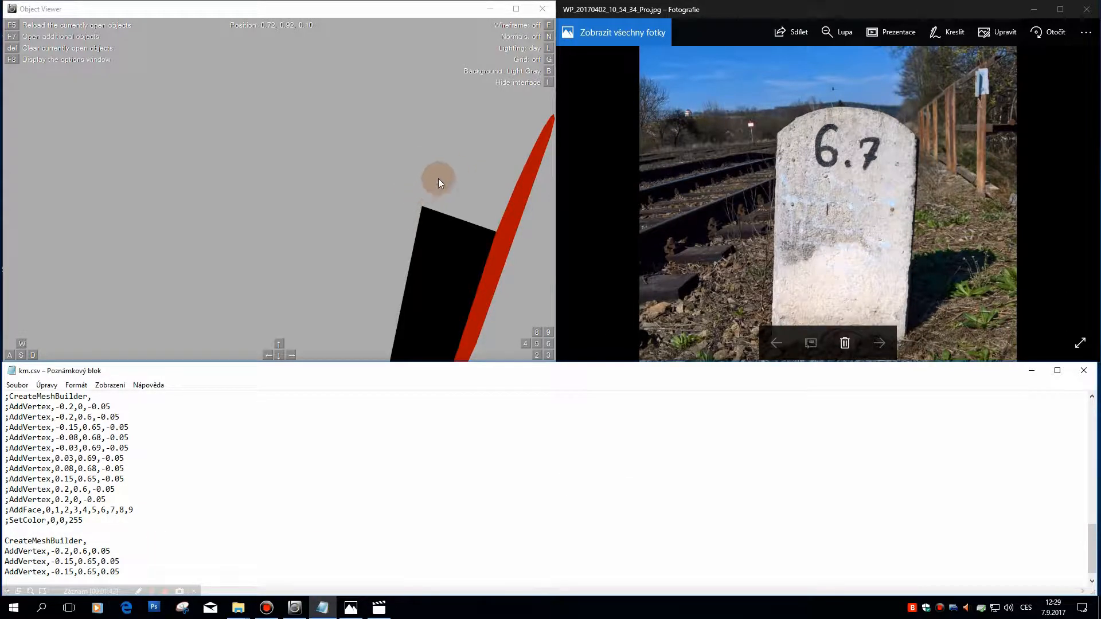
click(101, 572)
Step: Add the fourth vertex as AddVertex,-0.2,0.6,-0.05, based on the new block's first vertex line
drag(120, 552, 2, 551)
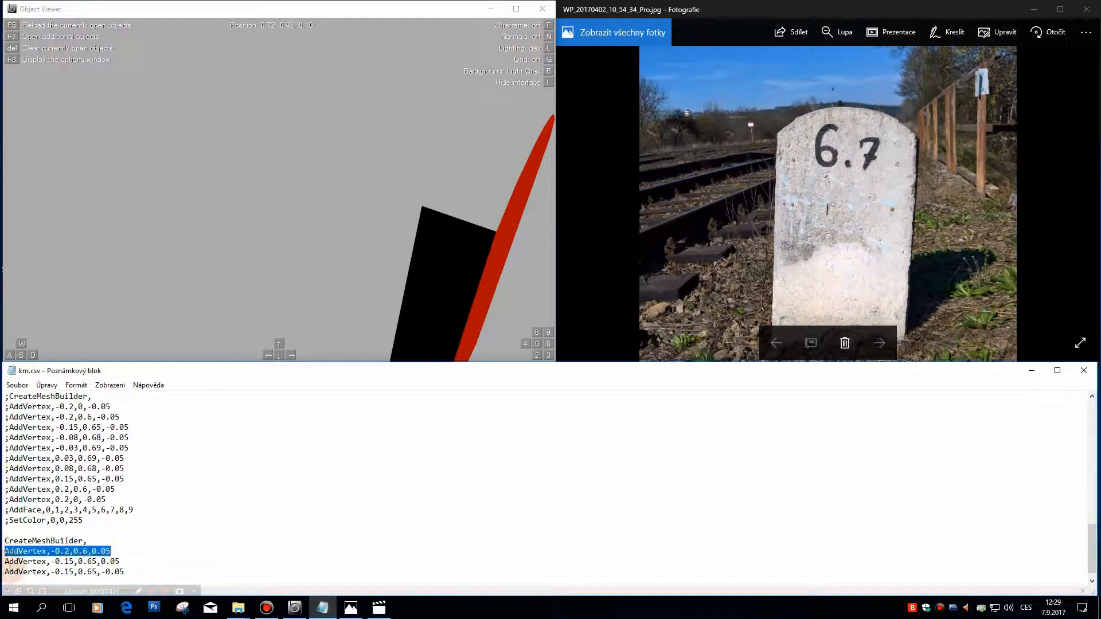
click(138, 571)
key(Return)
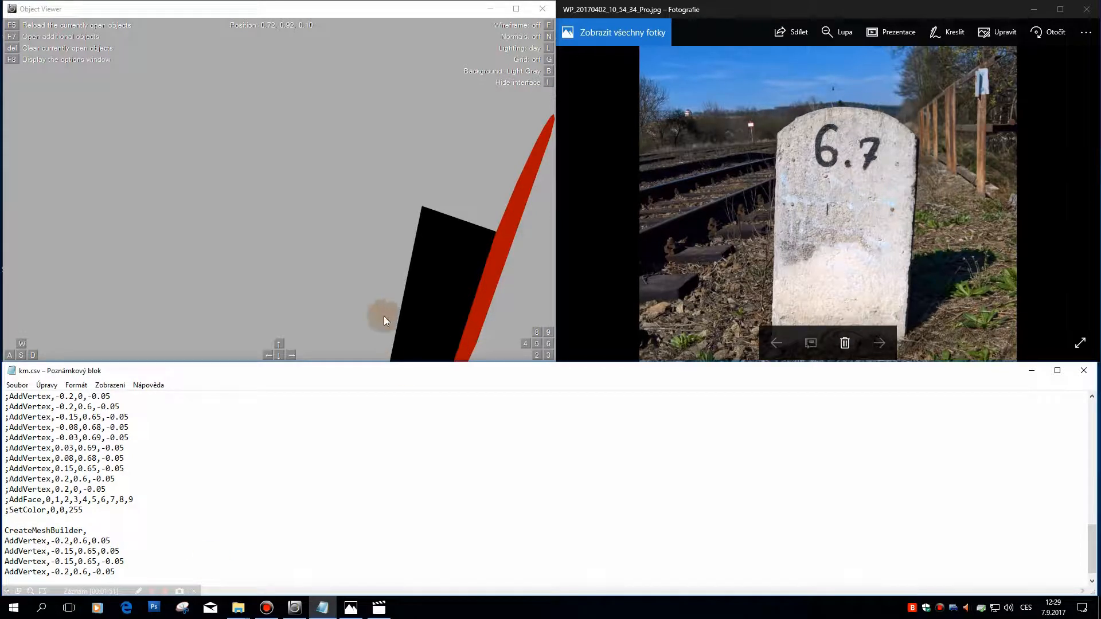
click(426, 209)
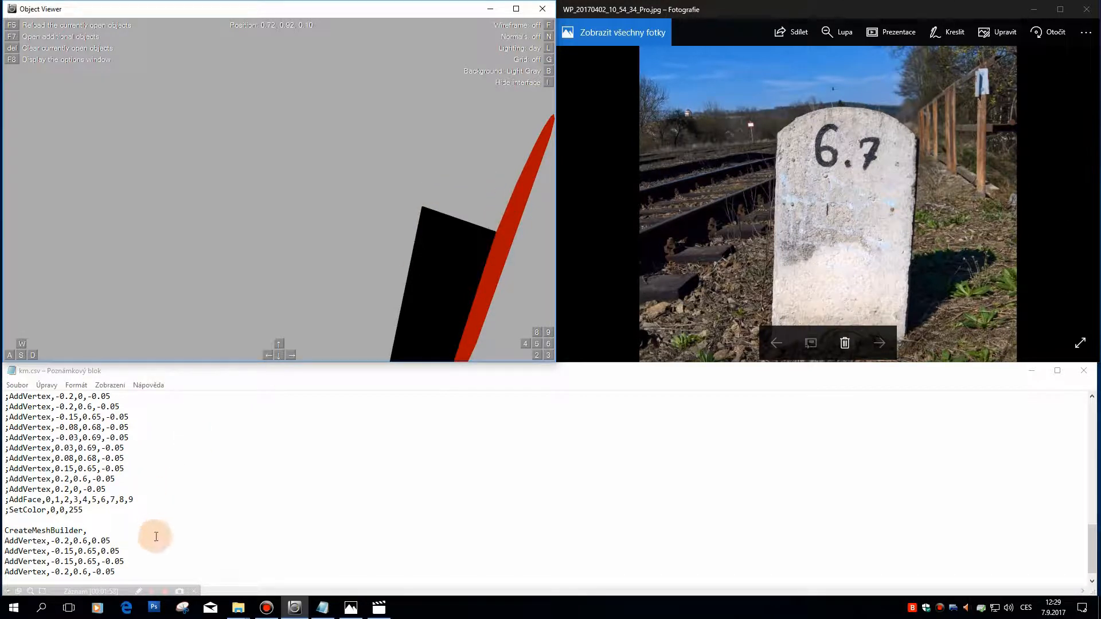
Step: Complete the new block with the lines AddFece,0,1,2,3 and SetColor,0,255,0
click(163, 572)
key(Return)
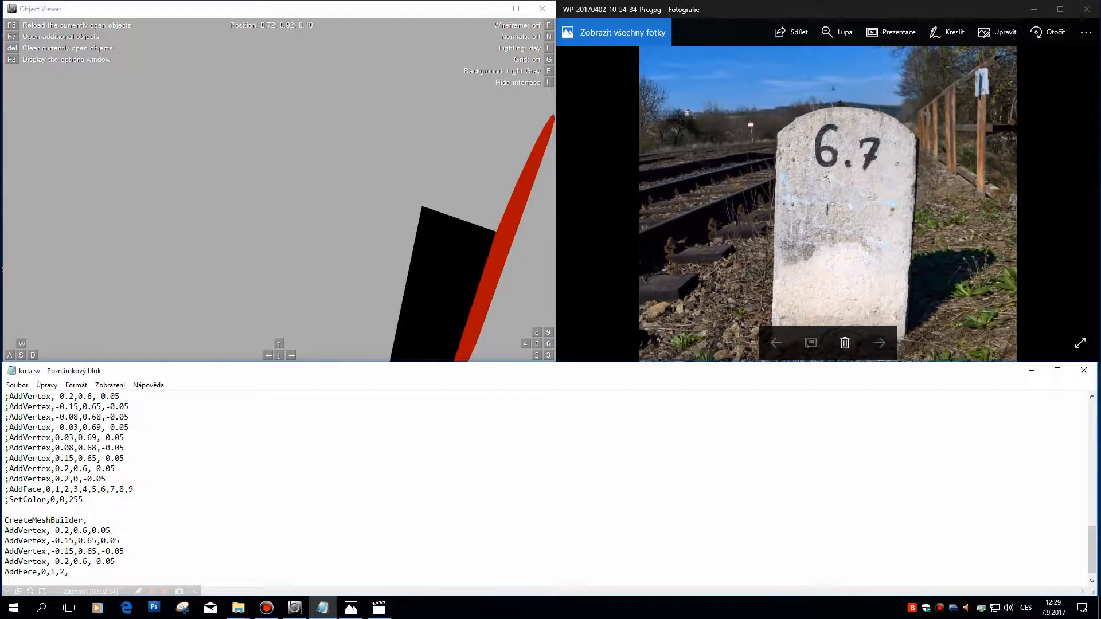
text(AddFece,0,1,2,3)
key(Return)
text(SetColor,0)
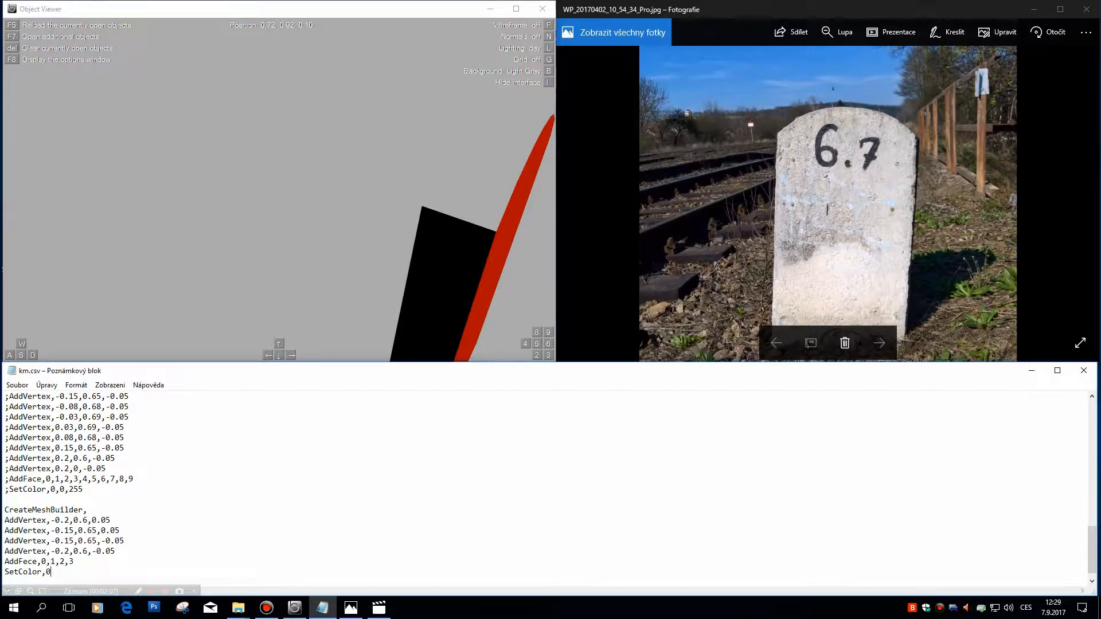
text(,255,0)
Step: Save km.csv and reload the stone in Object Viewer to bring in the green top face
click(17, 384)
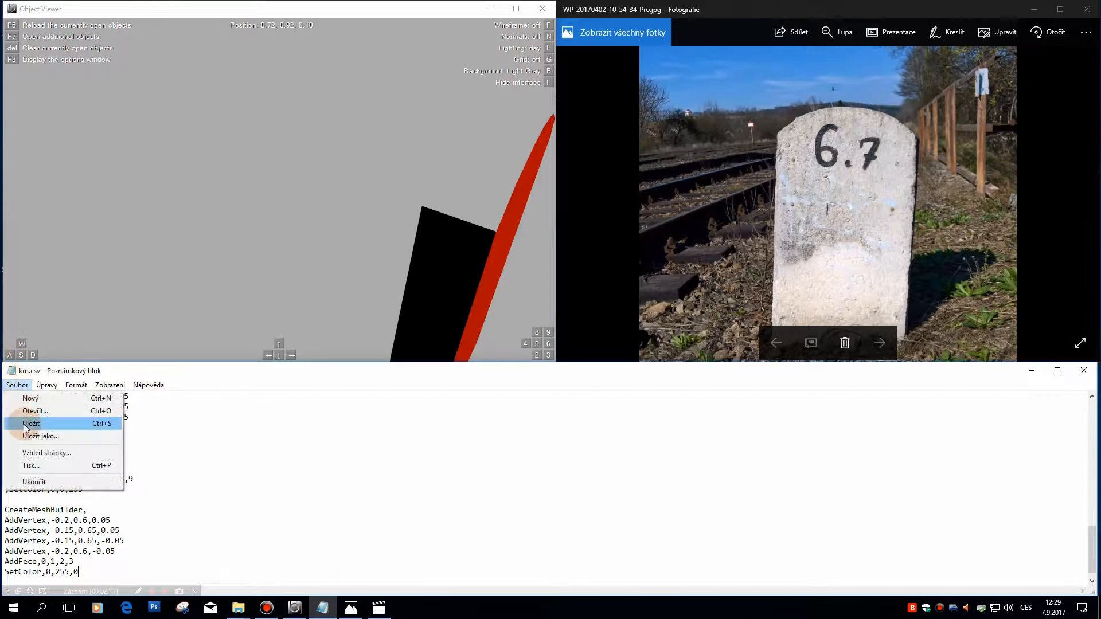
click(26, 424)
click(197, 247)
key(F5)
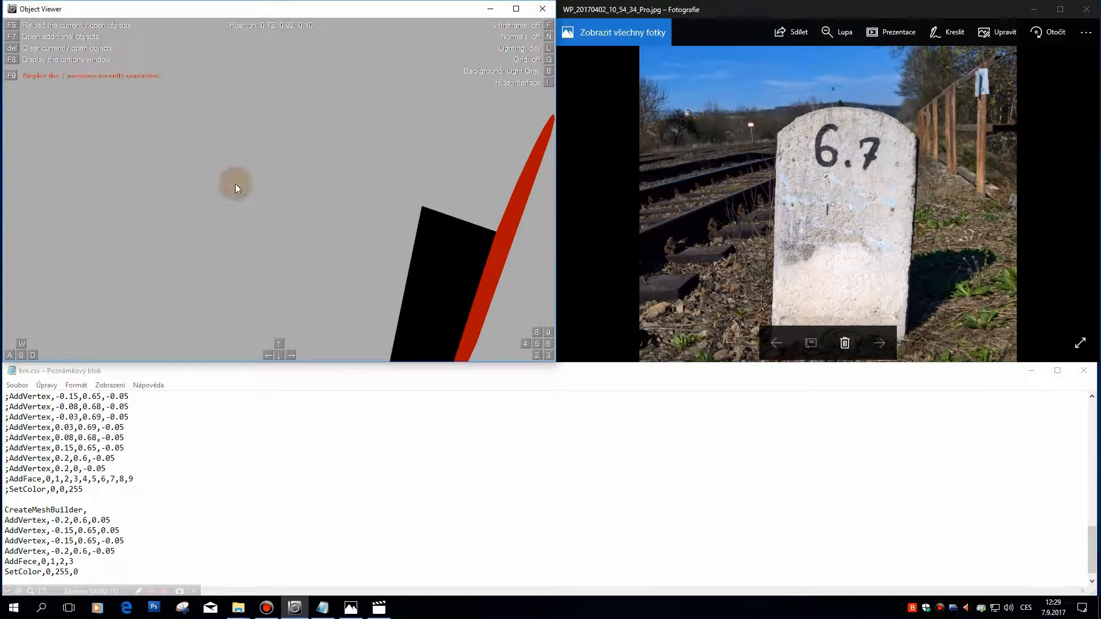
Step: View the reported error in Object Viewer, then correct AddFece to AddFace in the last block of km.csv
key(F9)
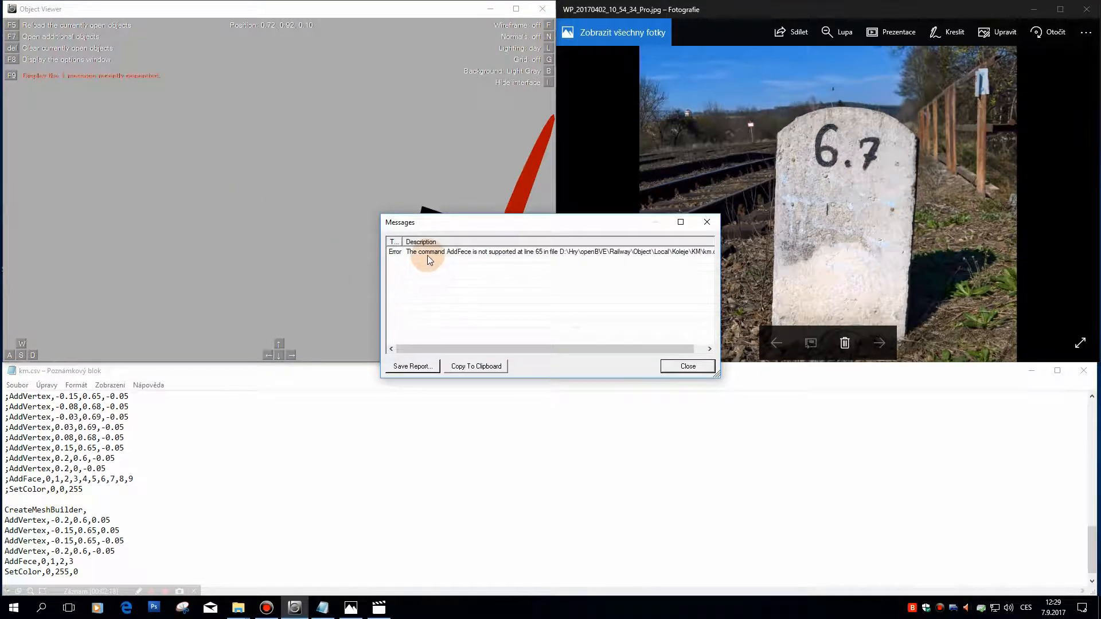
click(688, 366)
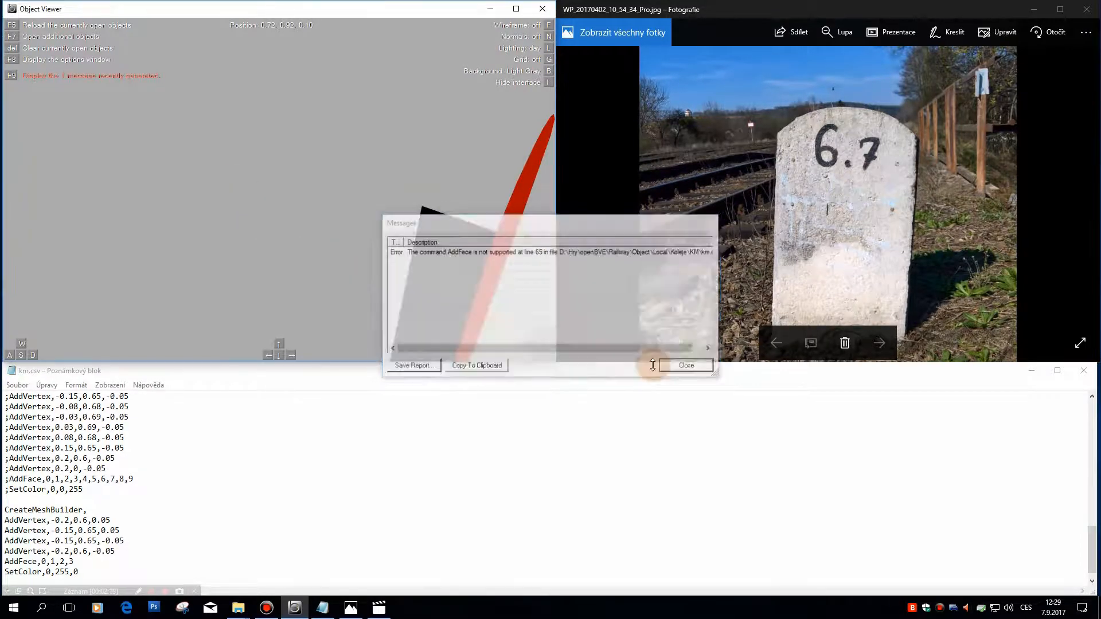
click(28, 561)
key(BackSpace)
text(a)
Step: Save the corrected km.csv and reload the stone in Object Viewer
click(18, 385)
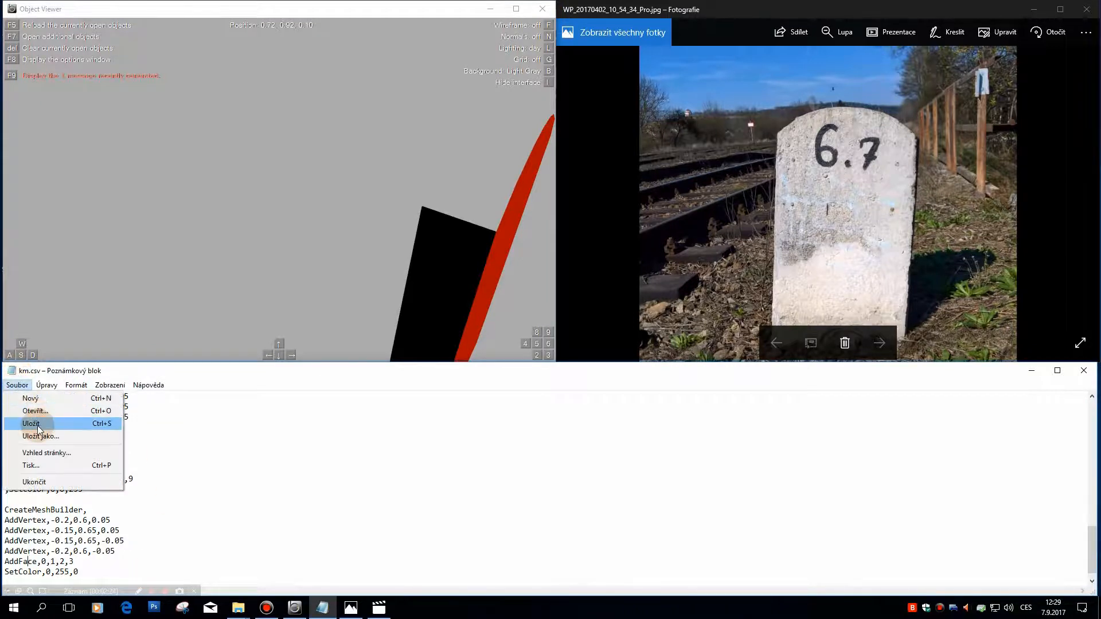
click(37, 424)
click(234, 190)
drag(263, 273, 227, 180)
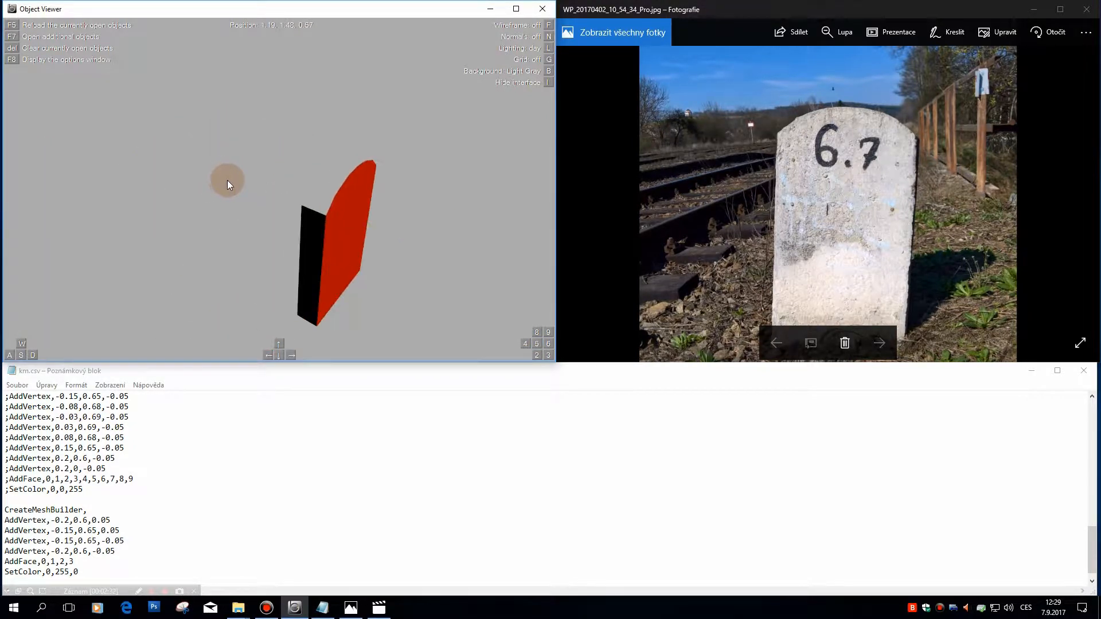
Step: Examine the stone from the back and above, checking the green face beside the blue one
key(w)
key(d)
key(s)
key(s)
key(a)
key(Left)
key(d)
key(KP_5)
key(KP_8)
key(w)
key(w)
key(w)
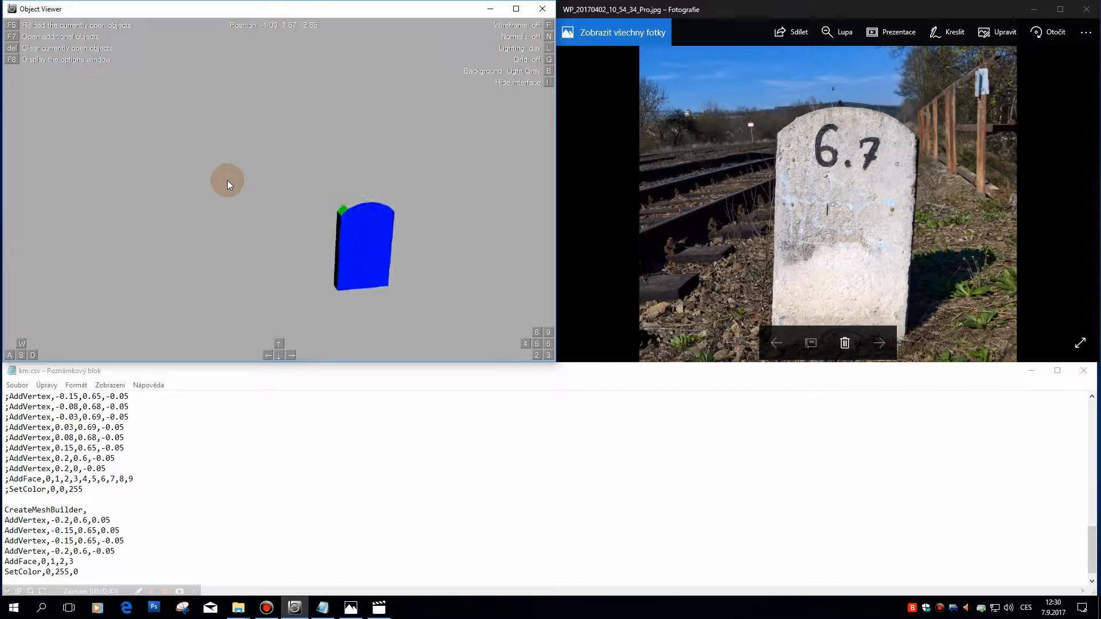
key(w)
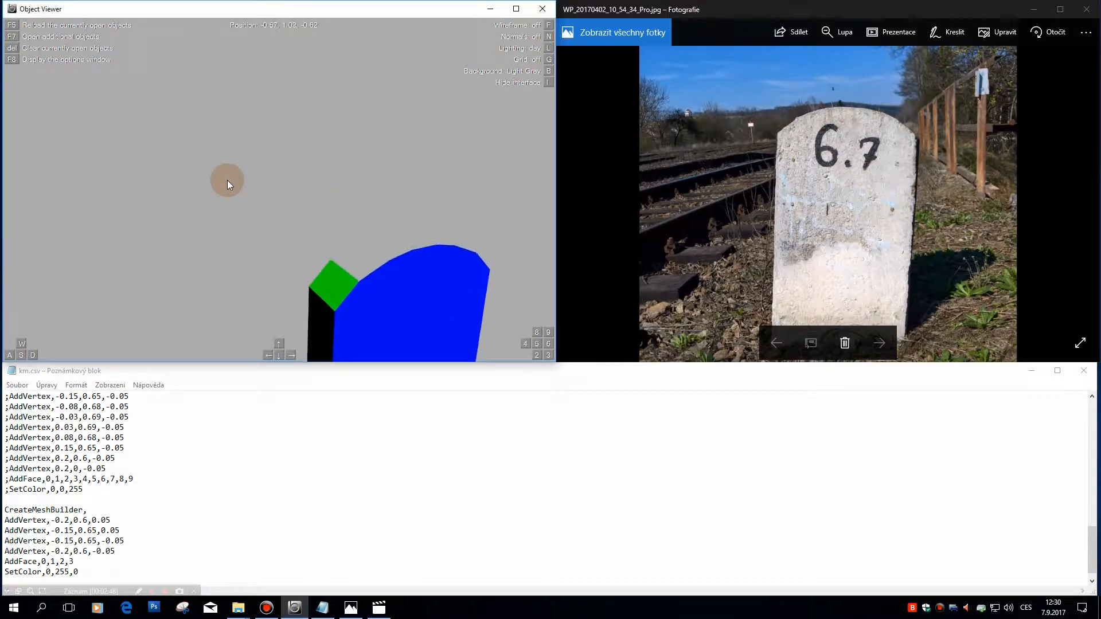
key(Down)
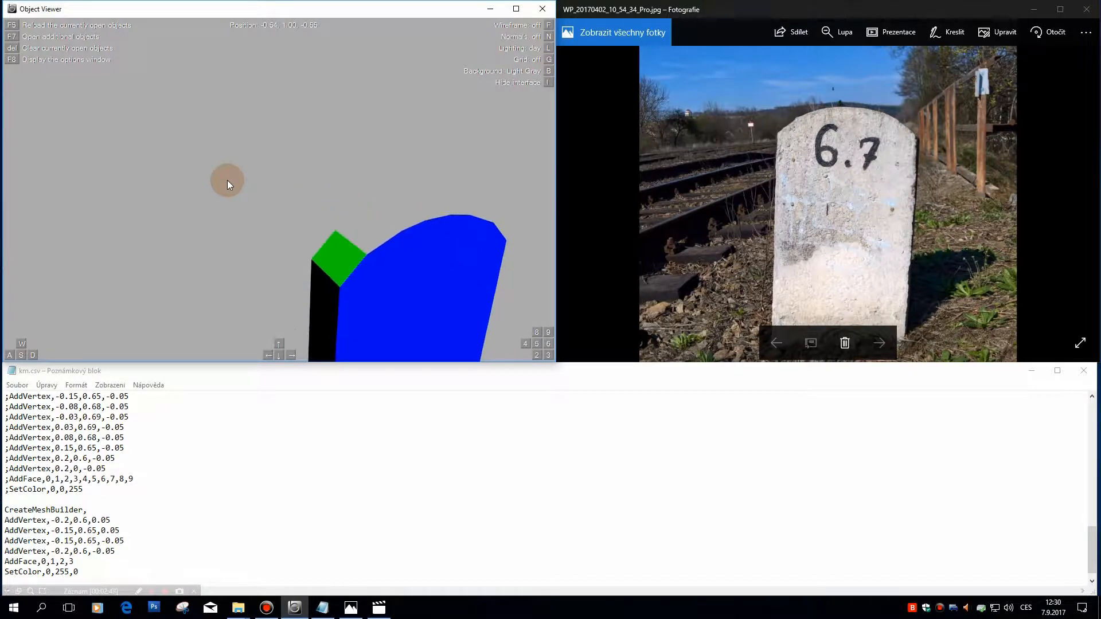
Step: Duplicate the whole green face block, from CreateMeshBuilder to SetColor,0,255,0, at the end of the file with an empty line between
click(112, 570)
key(Return)
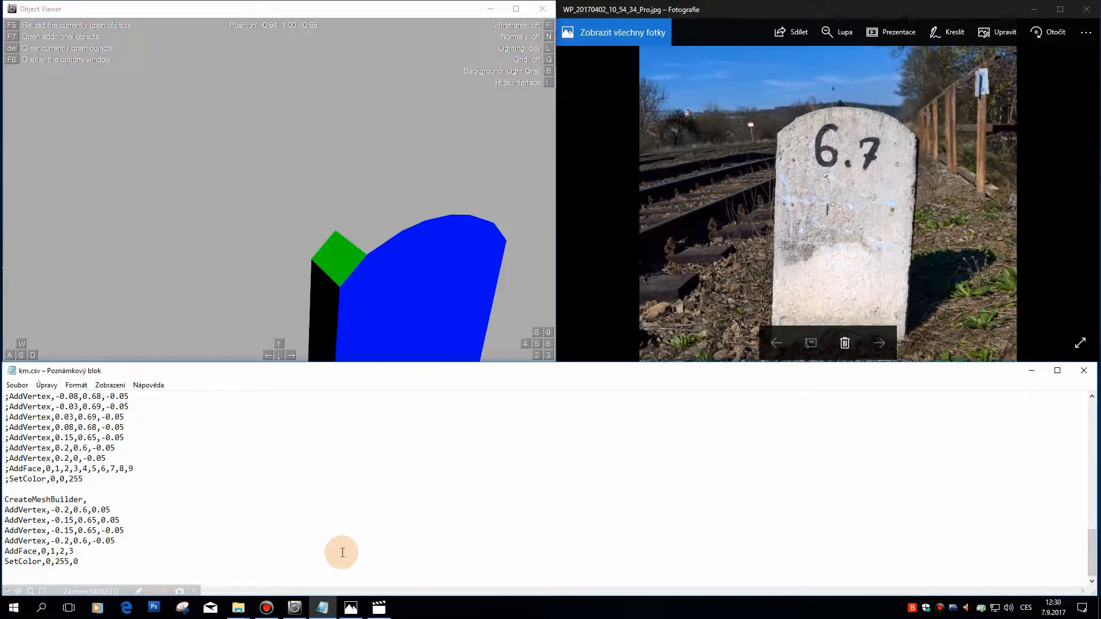
key(Return)
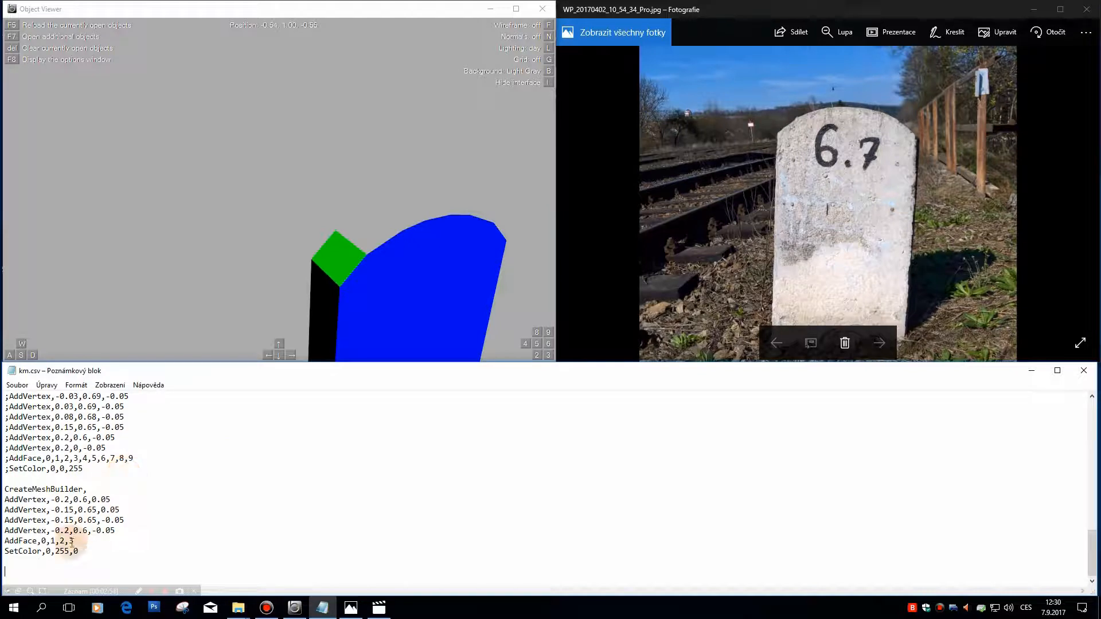
drag(96, 554, 3, 489)
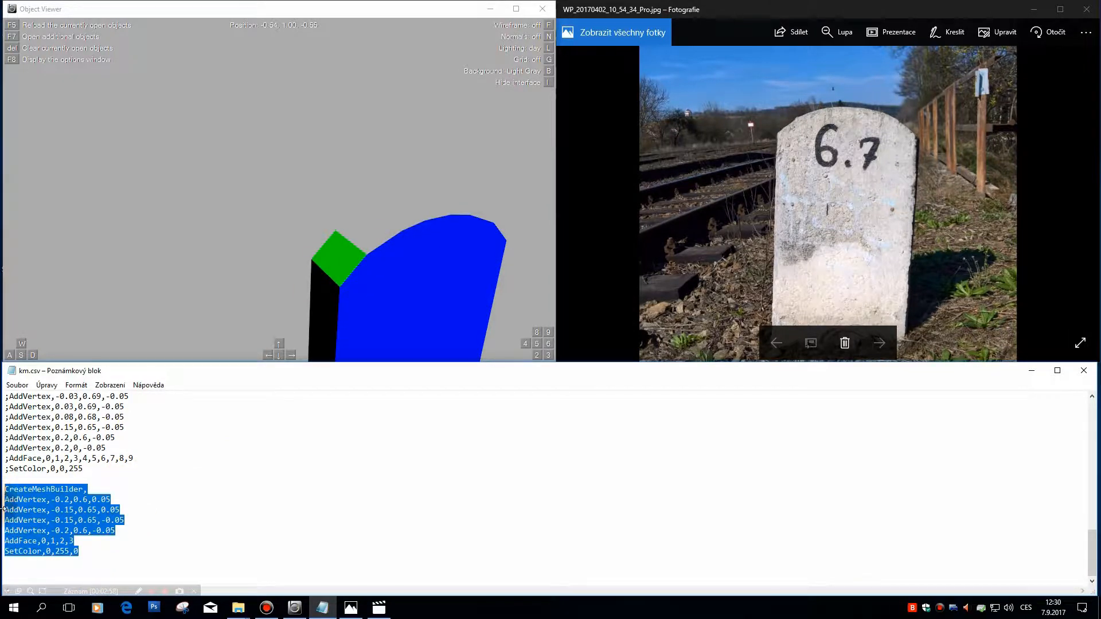
click(60, 568)
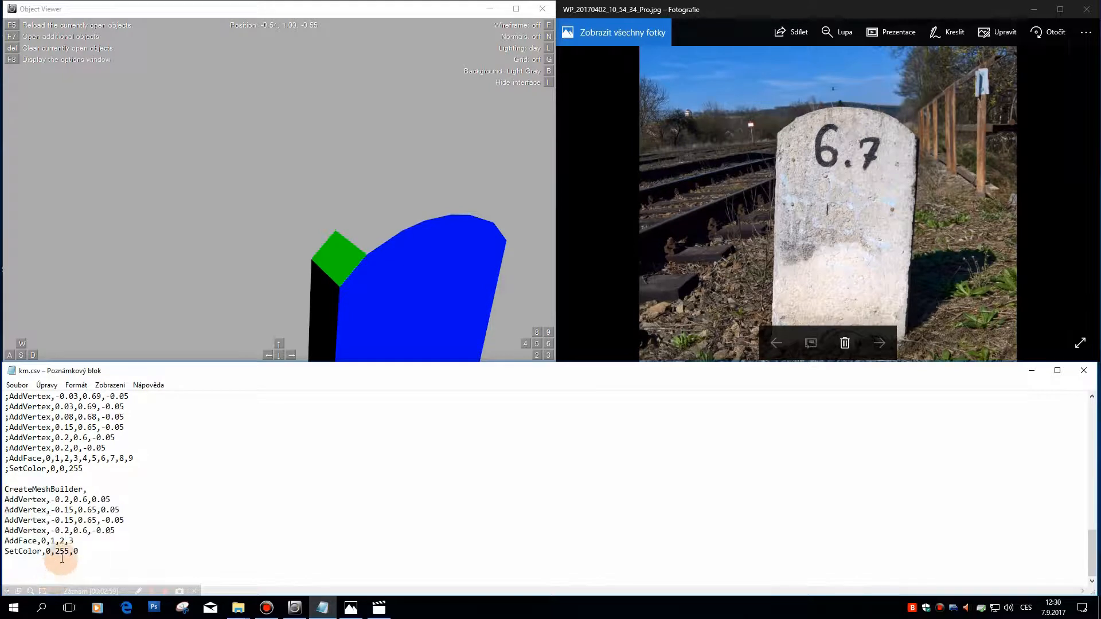
key(ctrl+v)
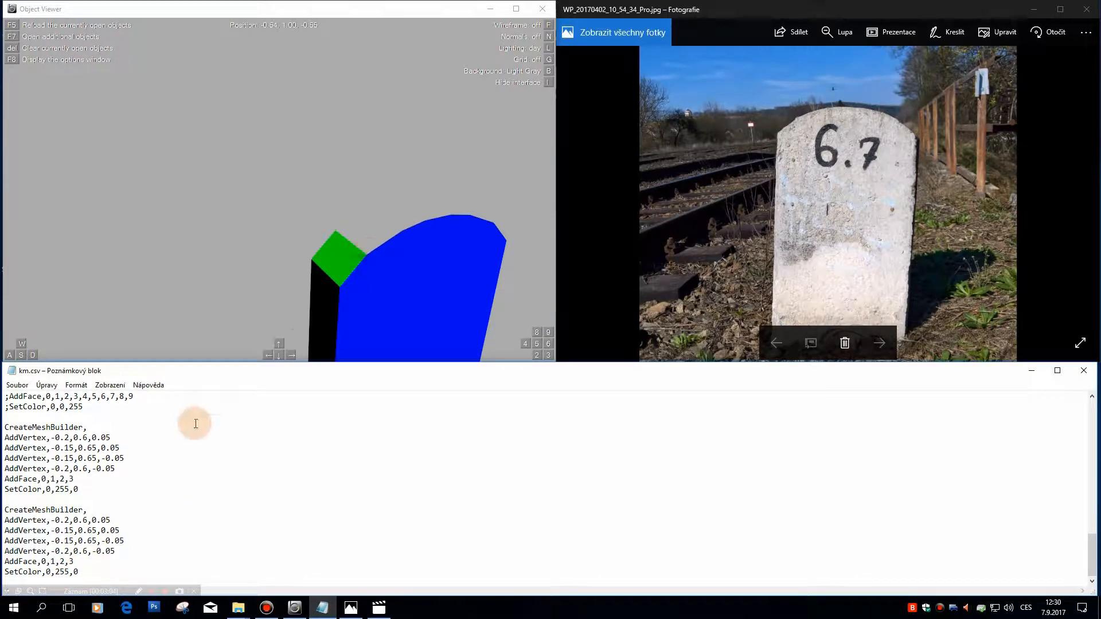
Step: Delete the first and fourth vertex lines, -0.2,0.6,0.05 and -0.2,0.6,-0.05, from the copied block
drag(140, 518, 3, 521)
key(Delete)
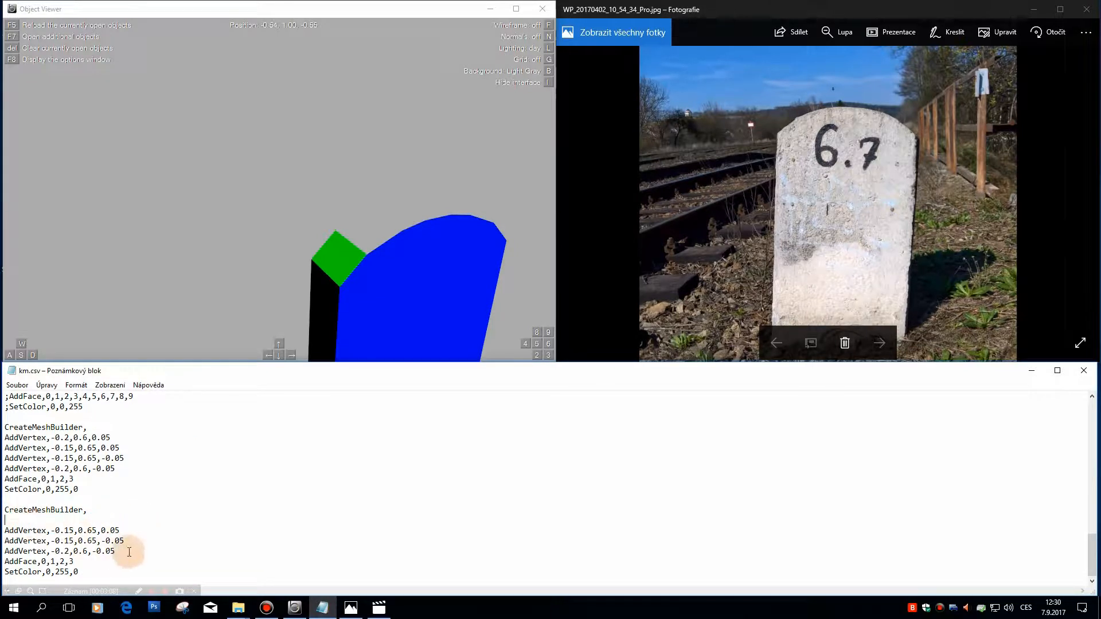
drag(133, 550, 2, 551)
key(Delete)
click(403, 272)
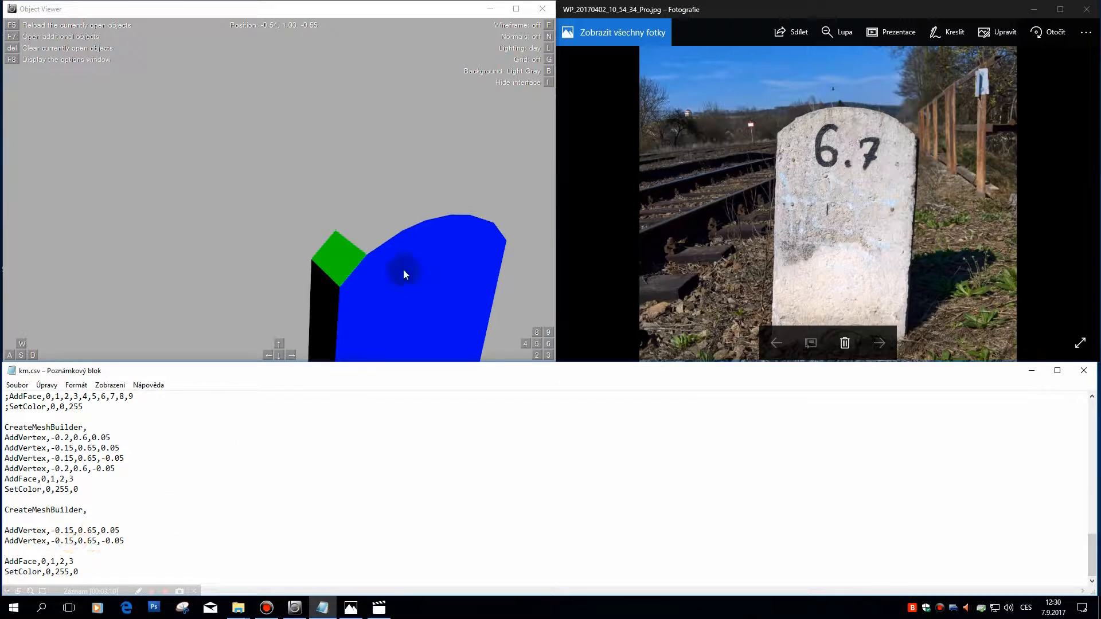
Step: Remove the empty line above the copied block's first vertex and open one between its two remaining vertices
click(4, 530)
key(Return)
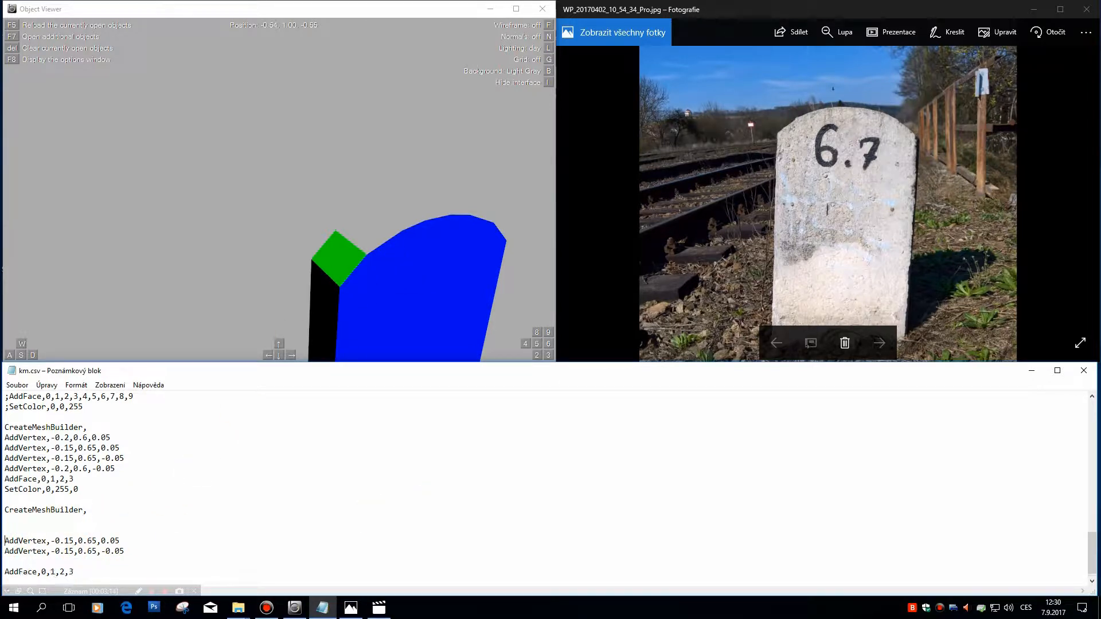
key(BackSpace)
key(BackSpace)
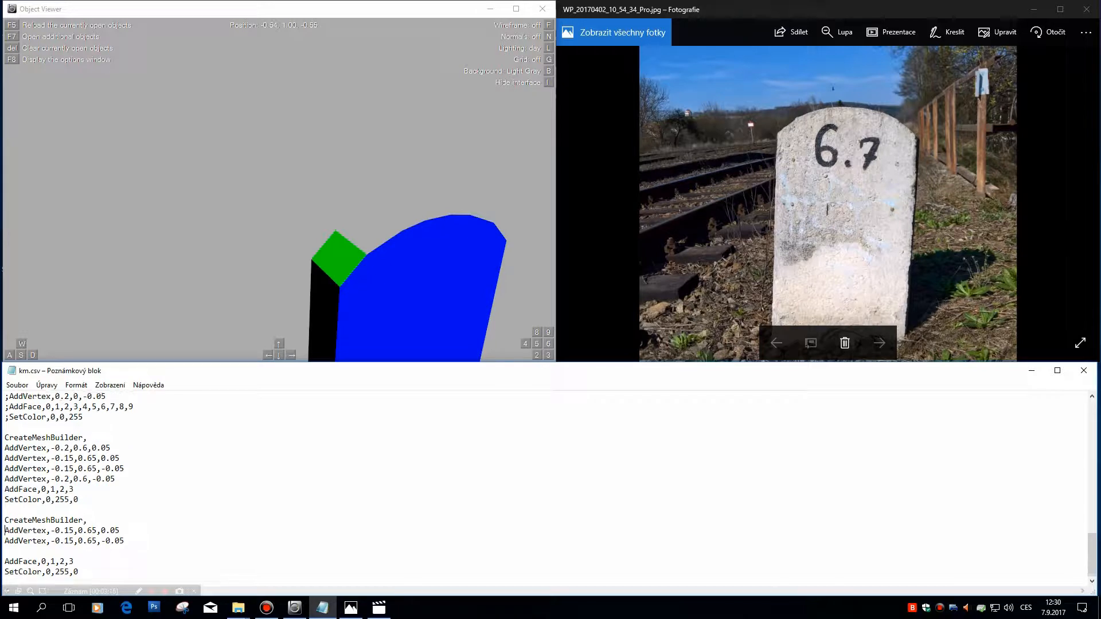
key(Down)
key(Return)
Step: Add AddVertex,-0.08,0.68,0.05 as the copied block's second vertex, based on the matching vertex line of the commented-out blue face
drag(407, 280, 280, 260)
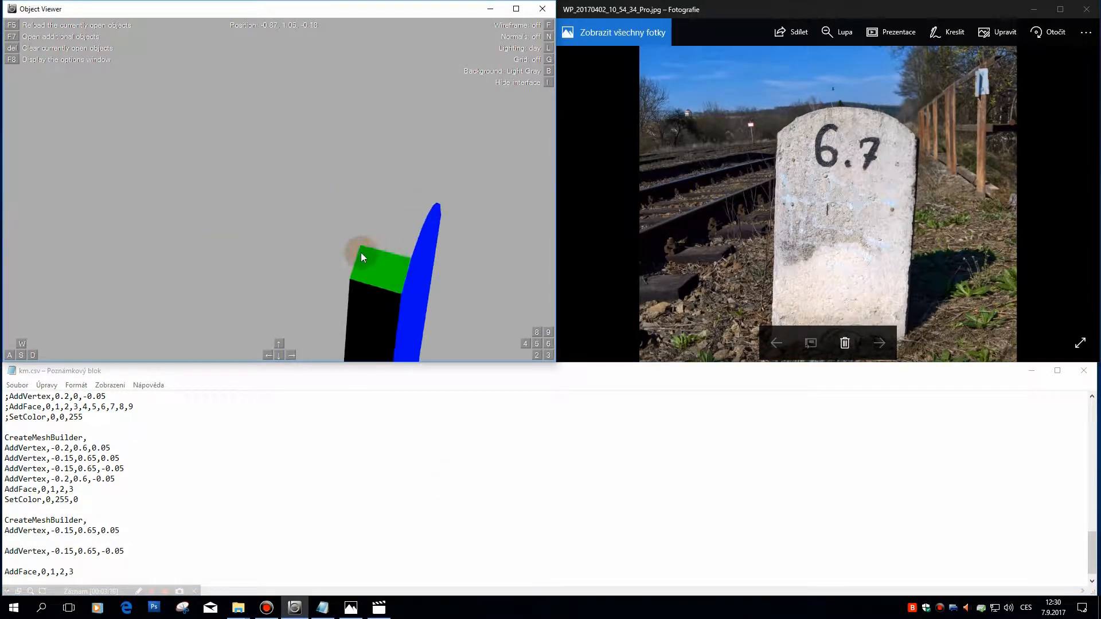
drag(120, 530, 4, 528)
drag(364, 232, 238, 217)
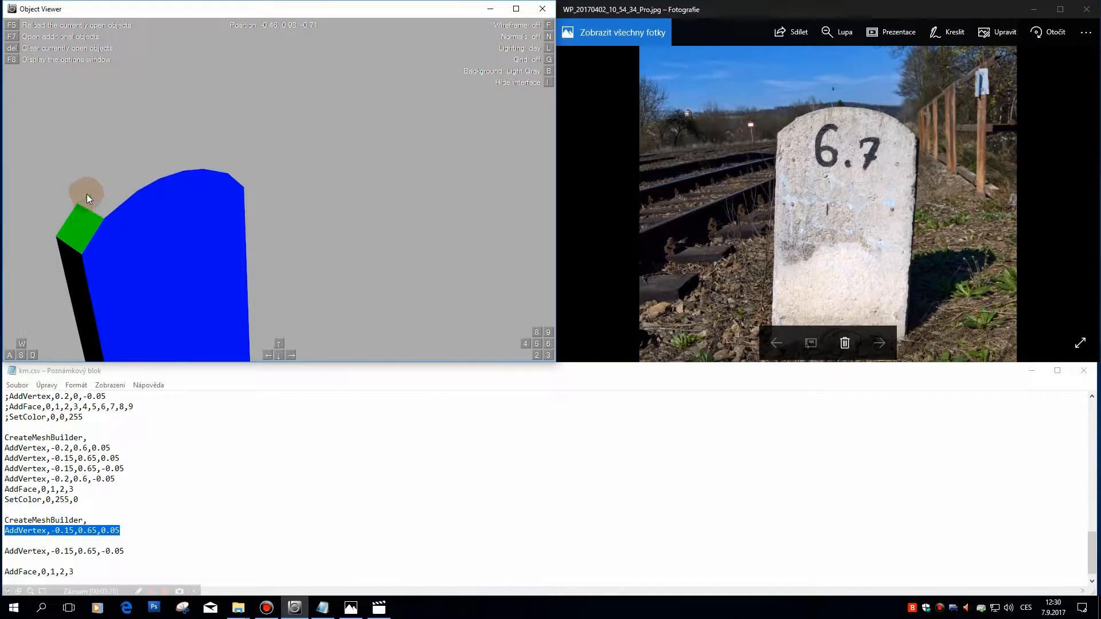
drag(94, 192, 123, 238)
click(135, 529)
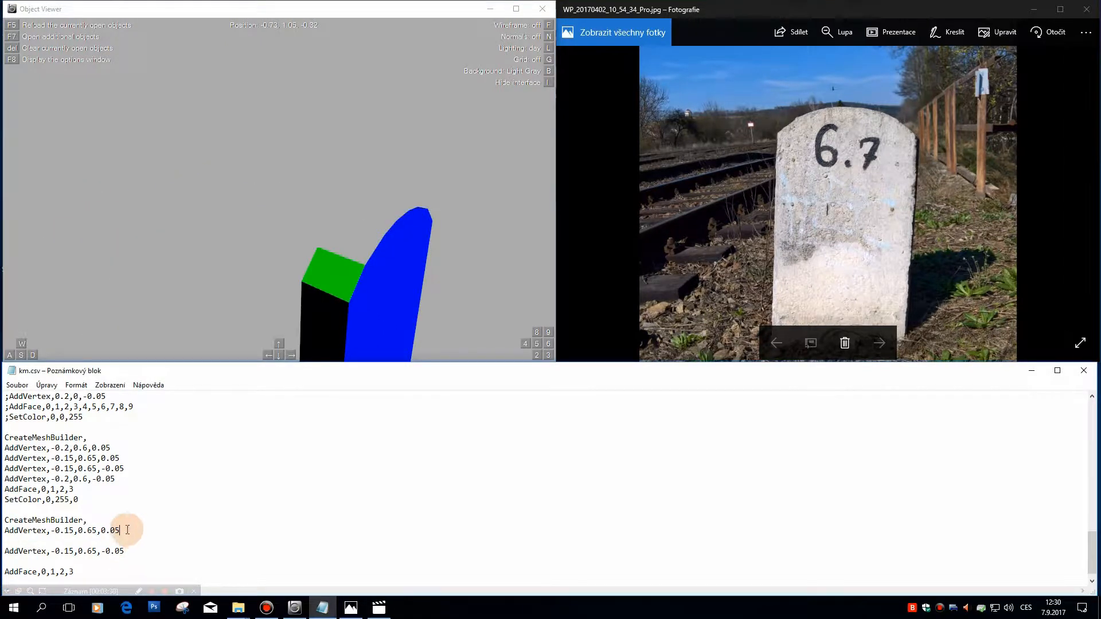
scroll(116, 523, up, 1)
scroll(123, 518, up, 2)
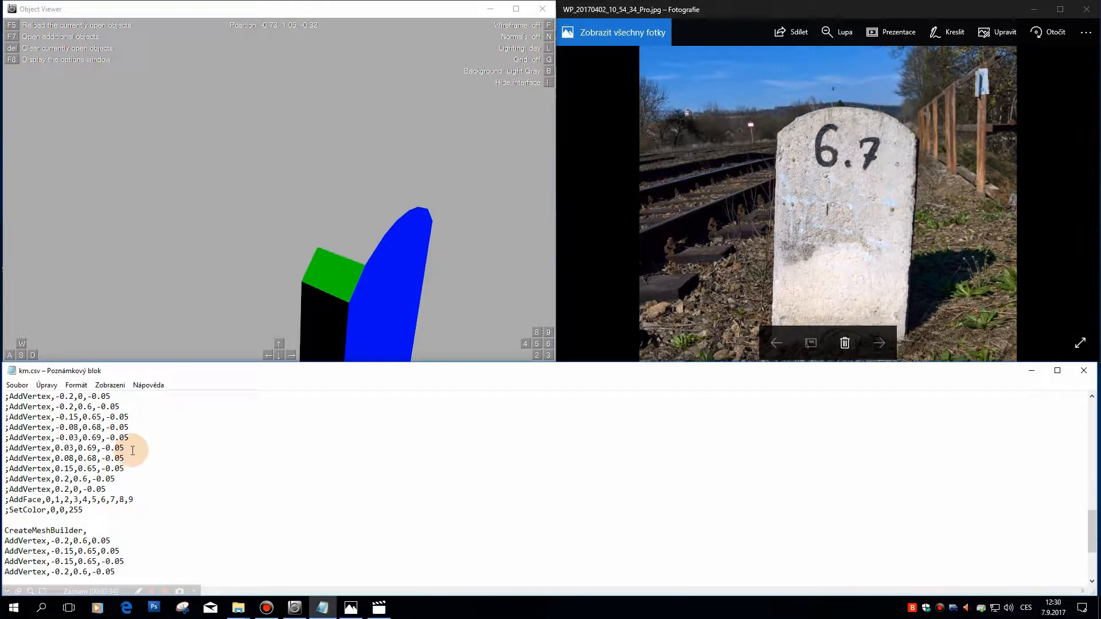
drag(142, 427, 6, 427)
key(ctrl+c)
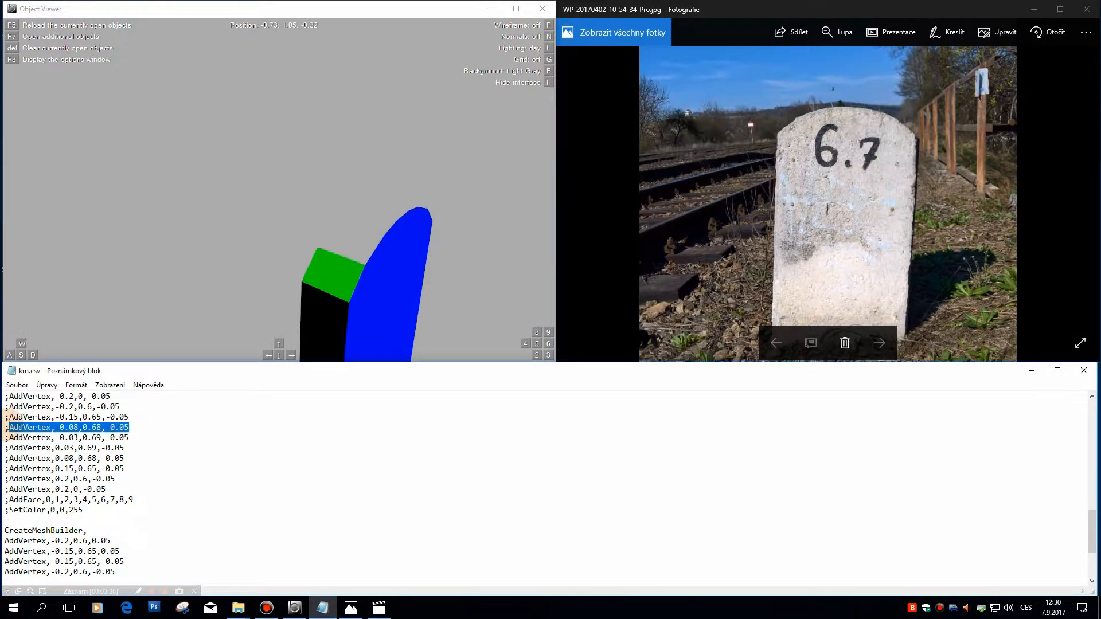
scroll(103, 487, down, 3)
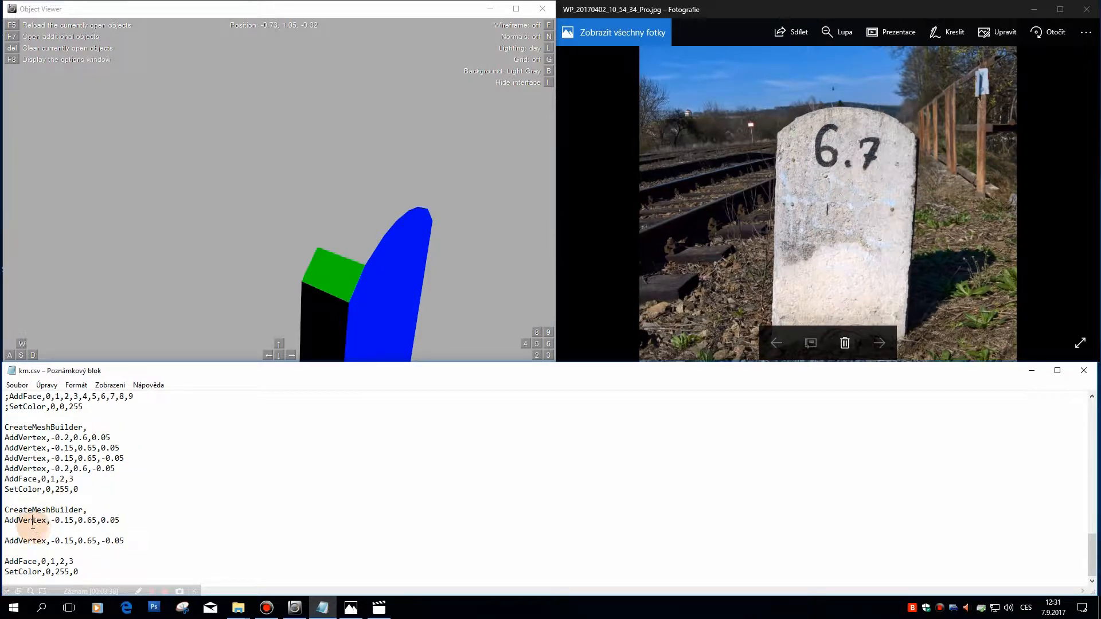
click(228, 528)
key(ctrl+v)
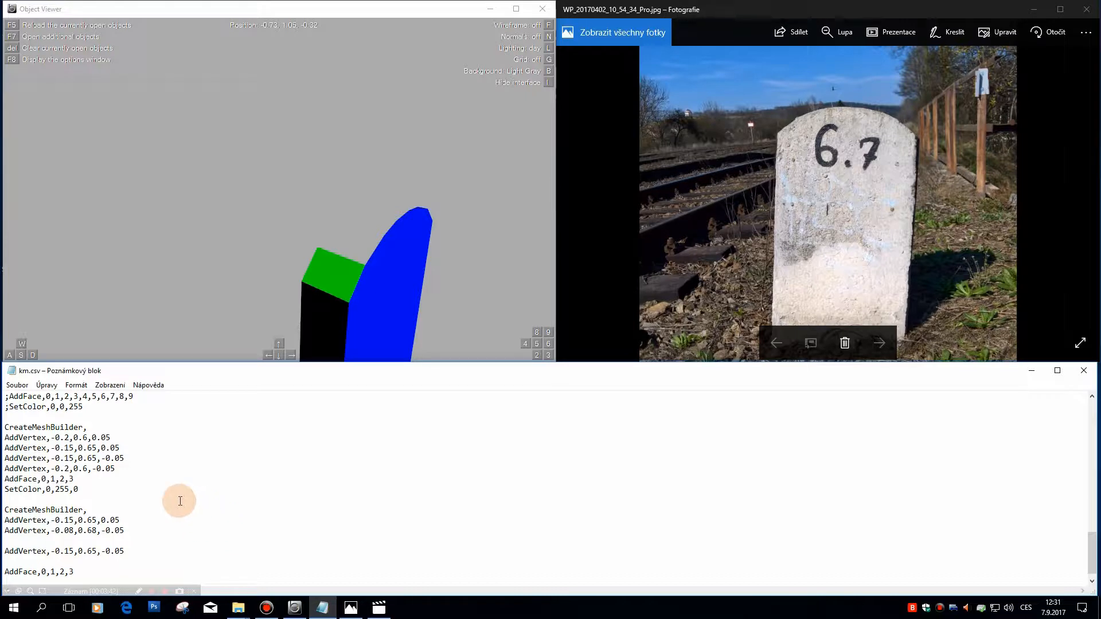
click(105, 530)
key(BackSpace)
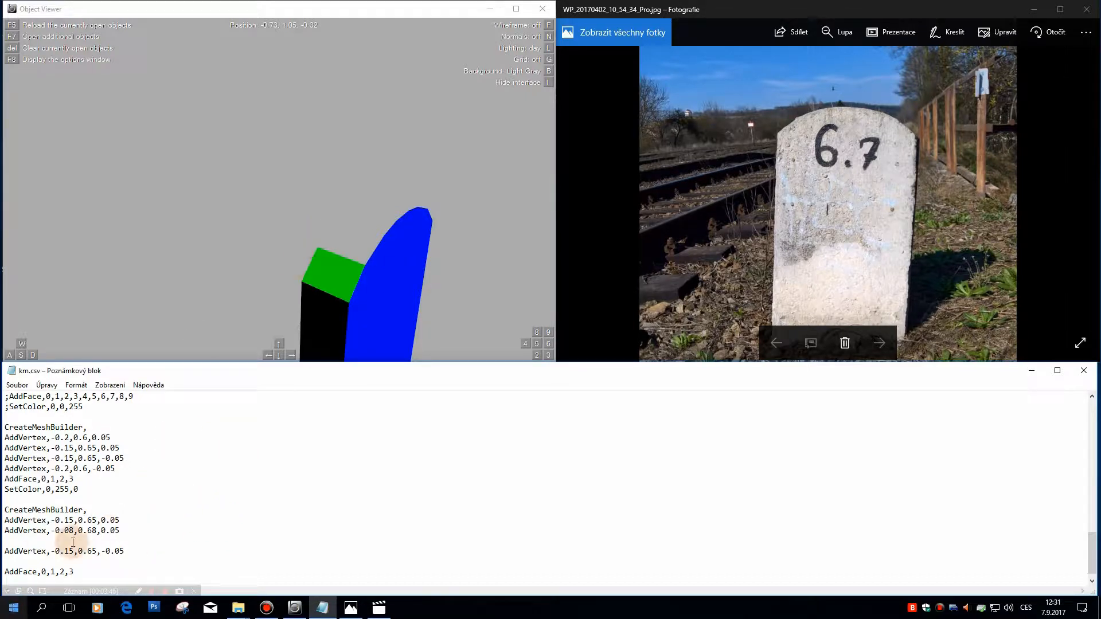
Step: Duplicate the second vertex line and change the copy's last coordinate to make AddVertex,-0.08,0.68,-0.05 the third vertex
drag(122, 530, 2, 532)
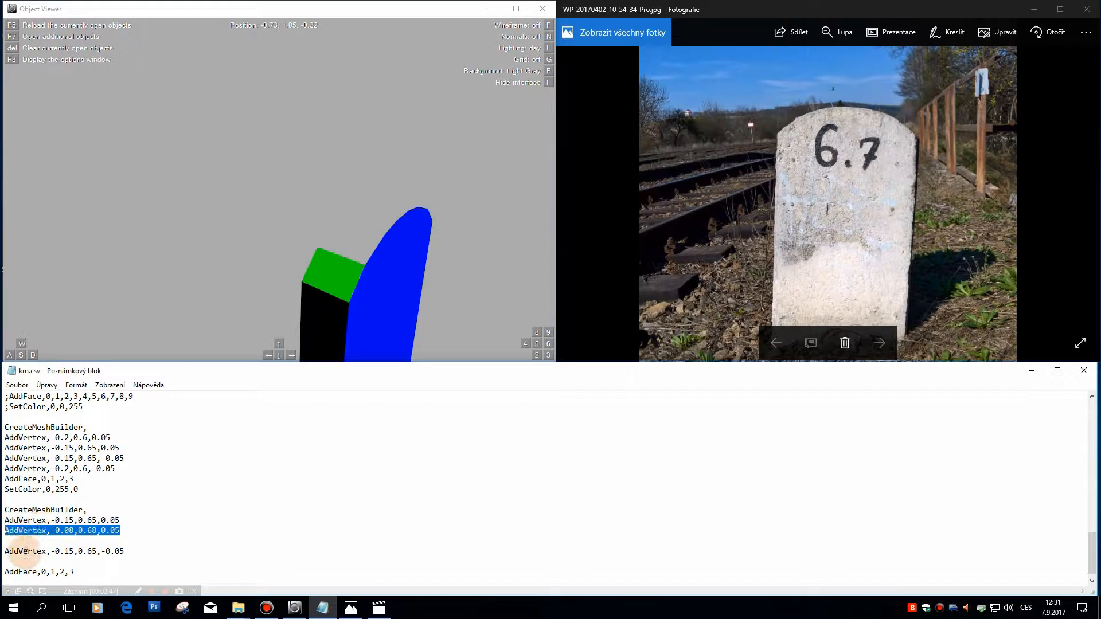
key(ctrl+c)
click(8, 541)
key(ctrl+v)
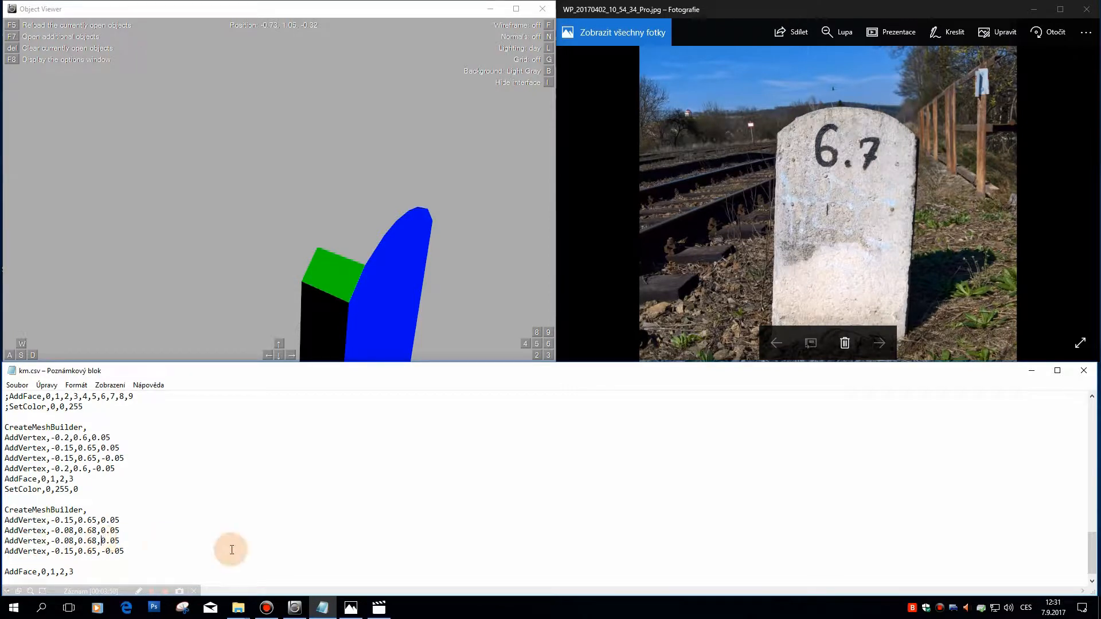
text(-)
key(Down)
Step: Check the block's fourth vertex against the model and remove the empty line before AddFace,0,1,2,3
drag(124, 551, 3, 552)
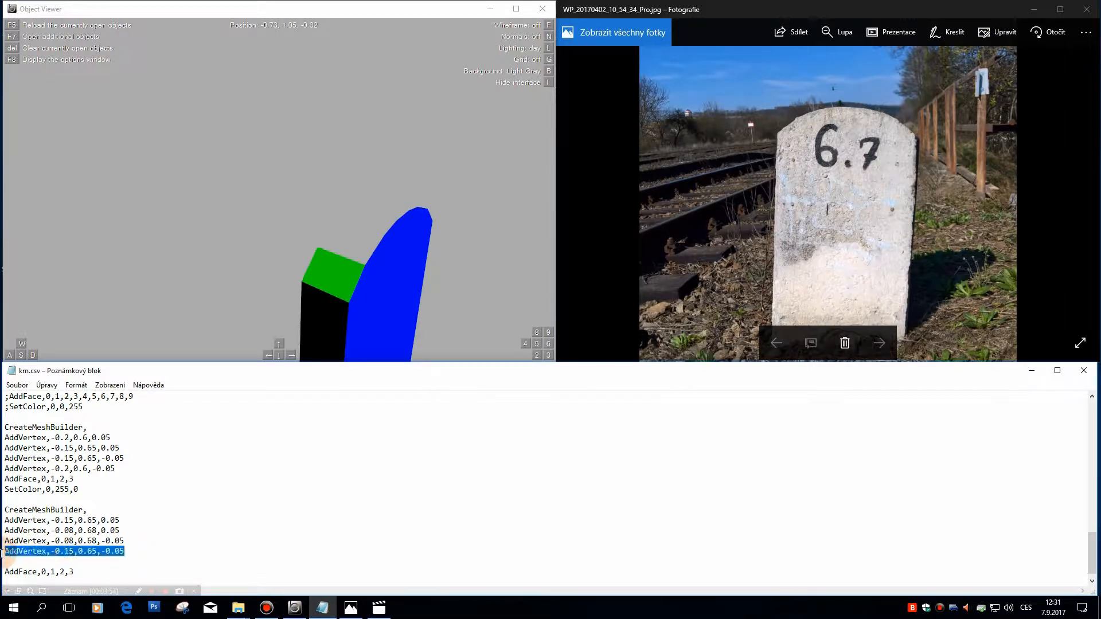
click(363, 265)
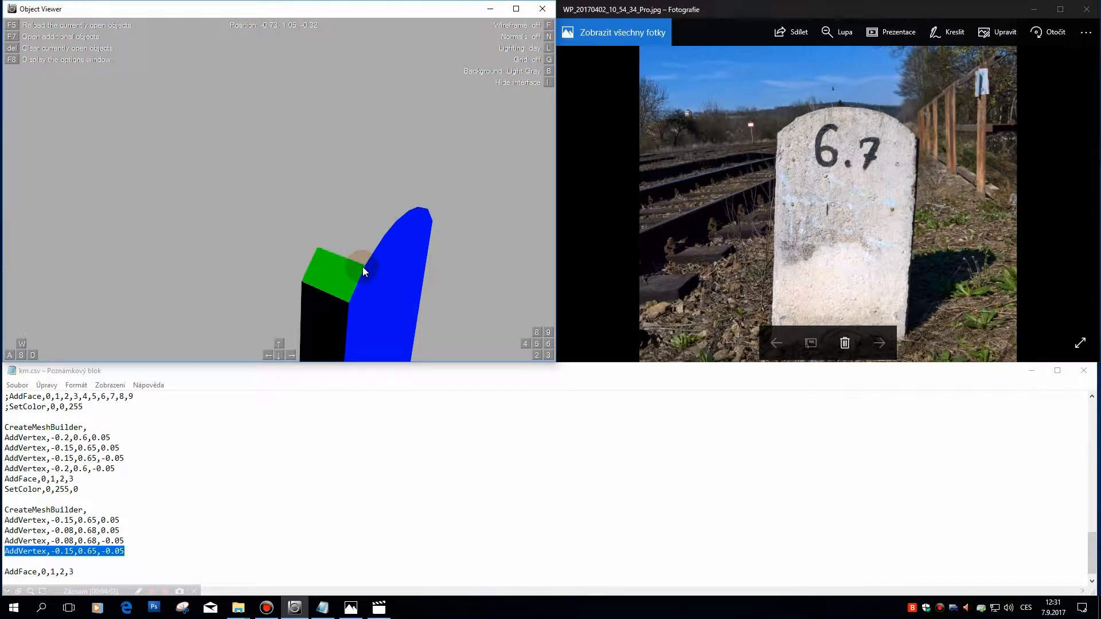
click(122, 565)
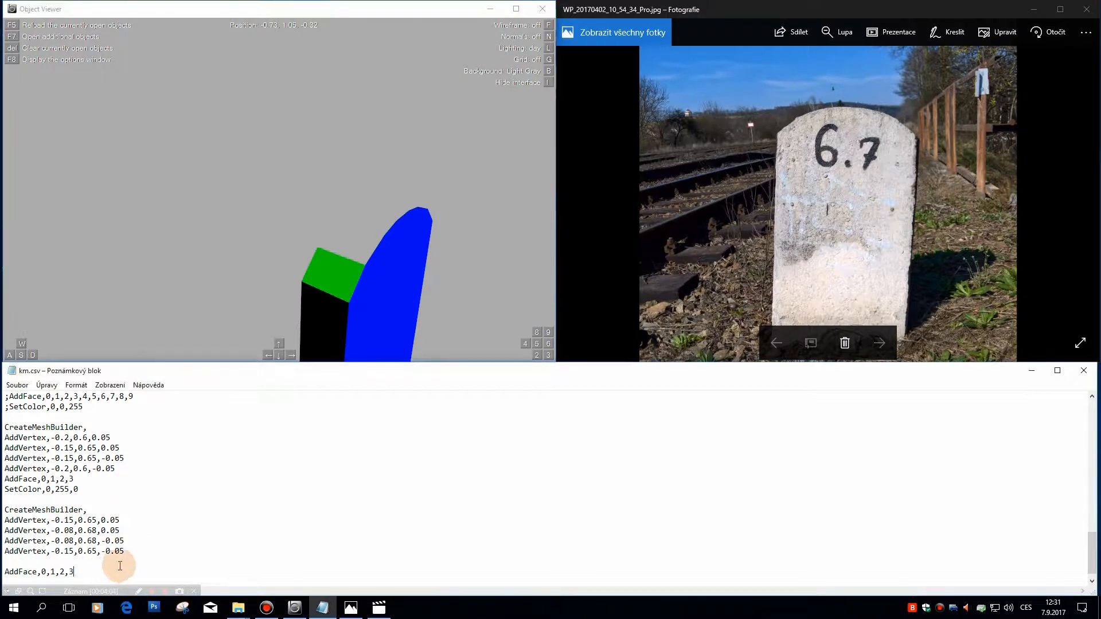
key(Delete)
key(Down)
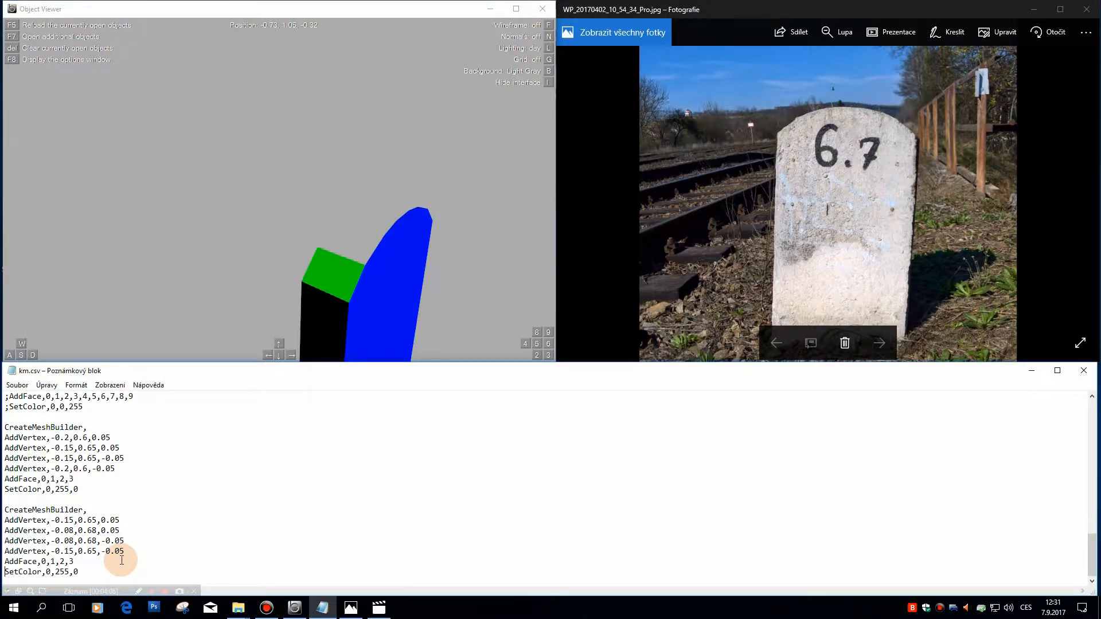
Step: Save km.csv and reload the stone in Object Viewer to bring in the second green top face
click(18, 385)
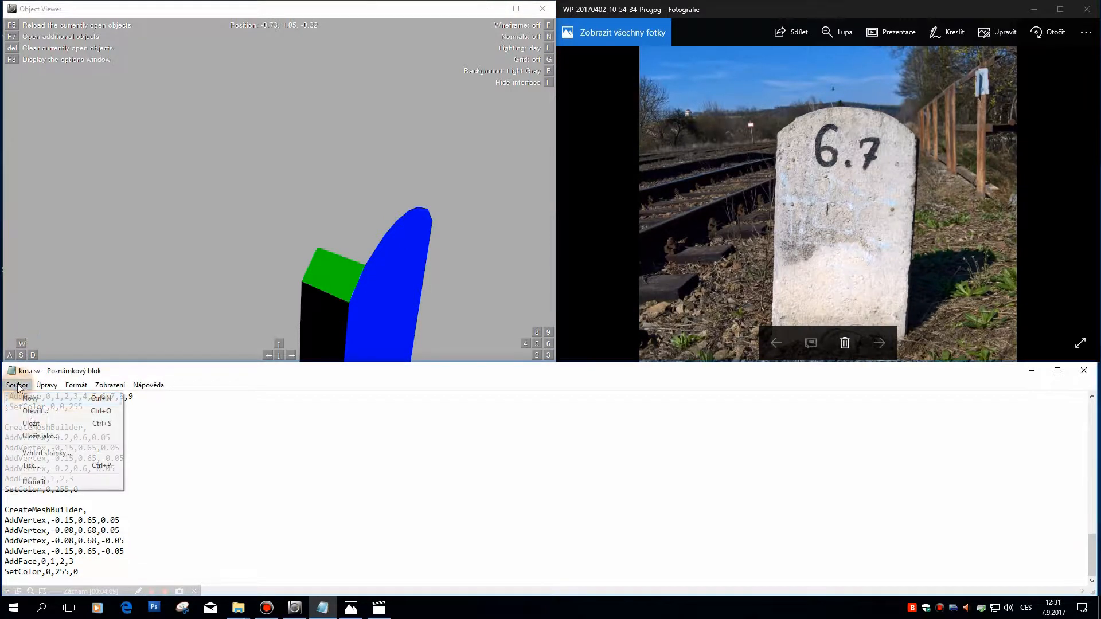
click(36, 423)
click(349, 257)
key(F5)
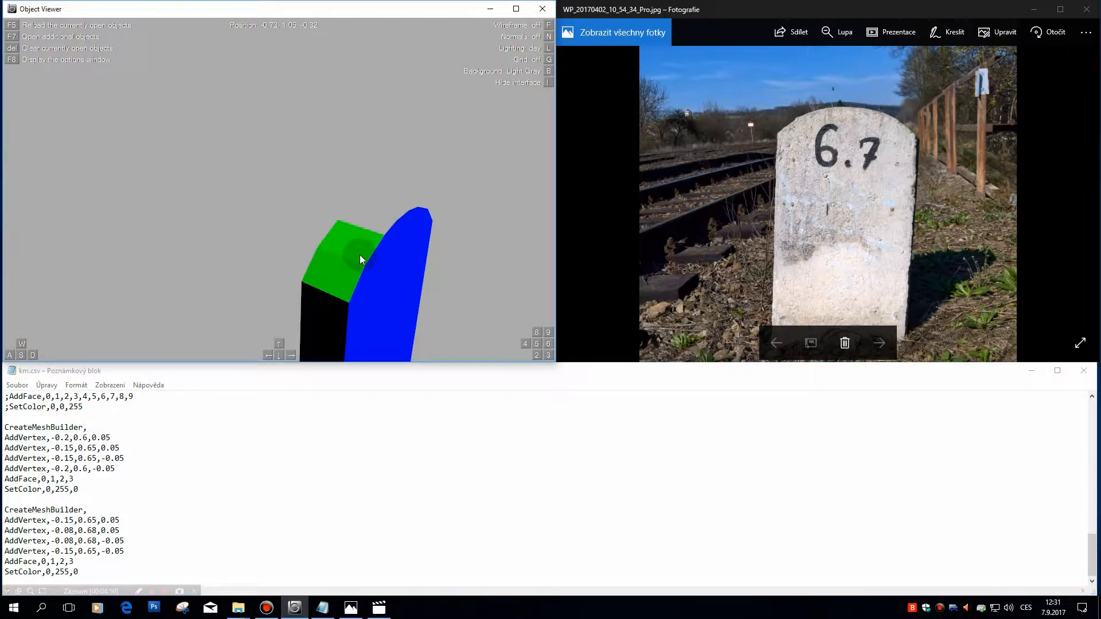
Step: Examine how the two green top faces follow the curved upper edge of the stone
key(w)
key(s)
key(d)
key(d)
key(w)
key(s)
key(Down)
key(w)
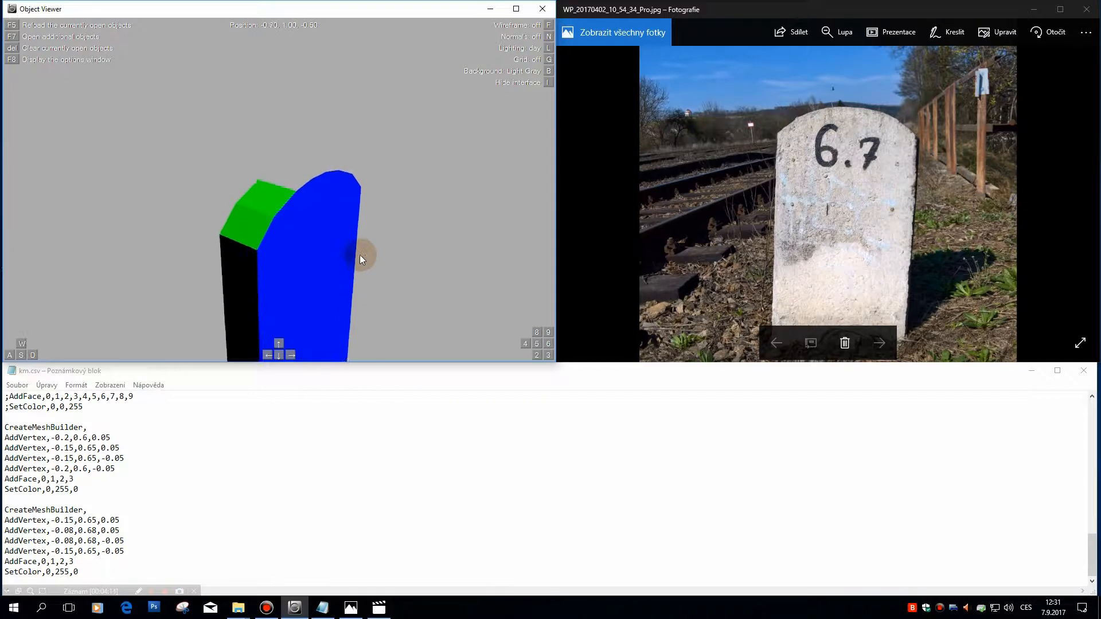
key(Up)
key(w)
key(d)
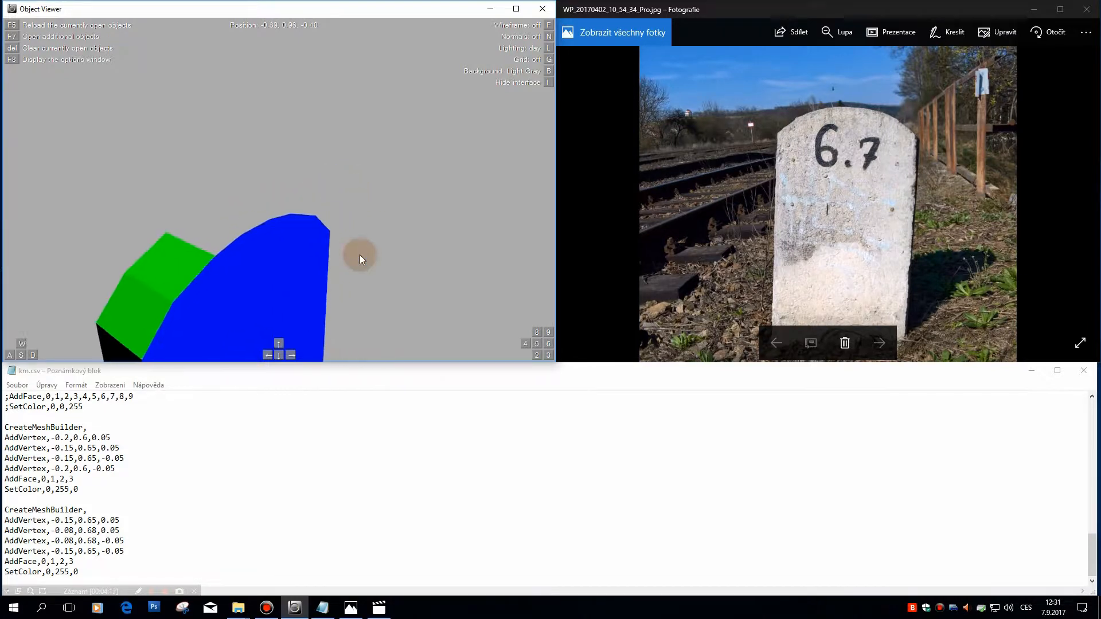
key(a)
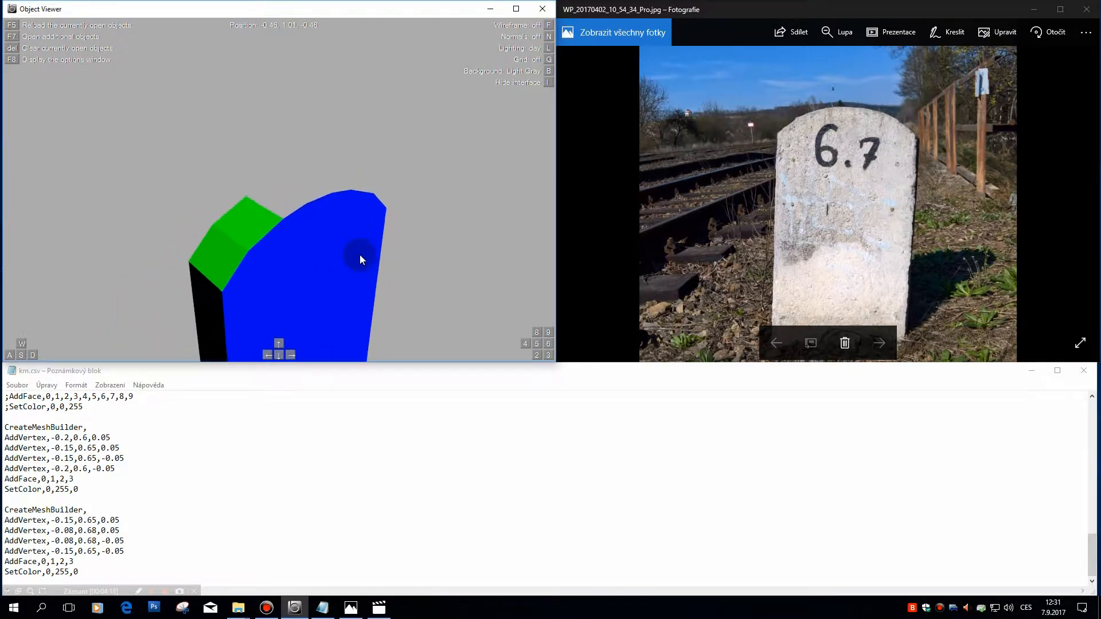
key(w)
key(s)
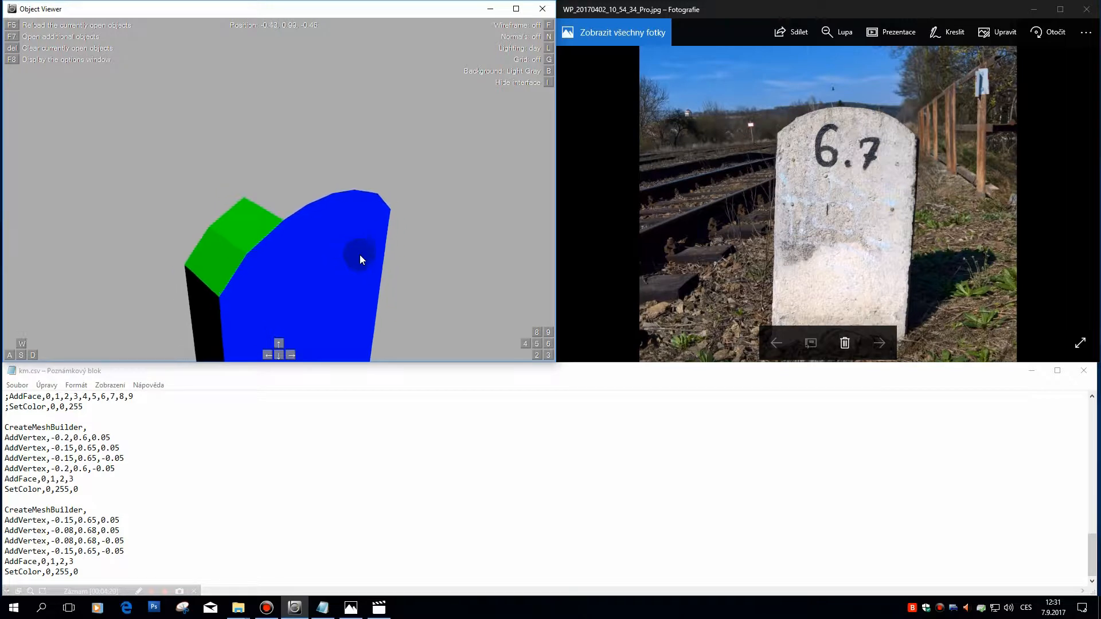
key(KP_2)
key(KP_8)
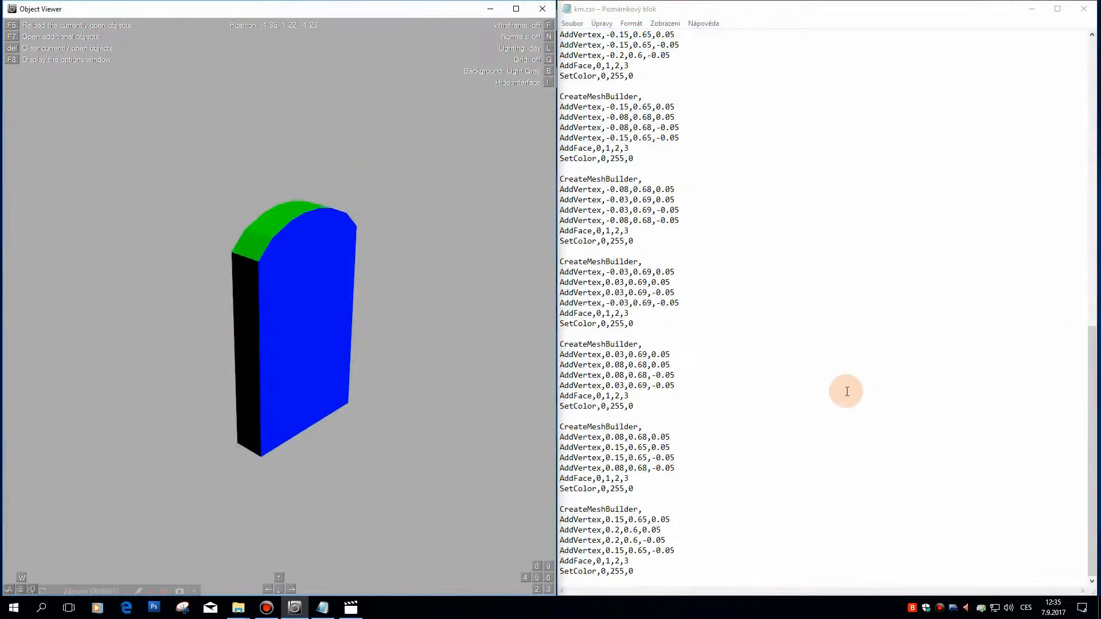
Step: Review the green top-face blocks in km.csv and compare them with the arched top of the stone
click(786, 415)
scroll(801, 423, up, 5)
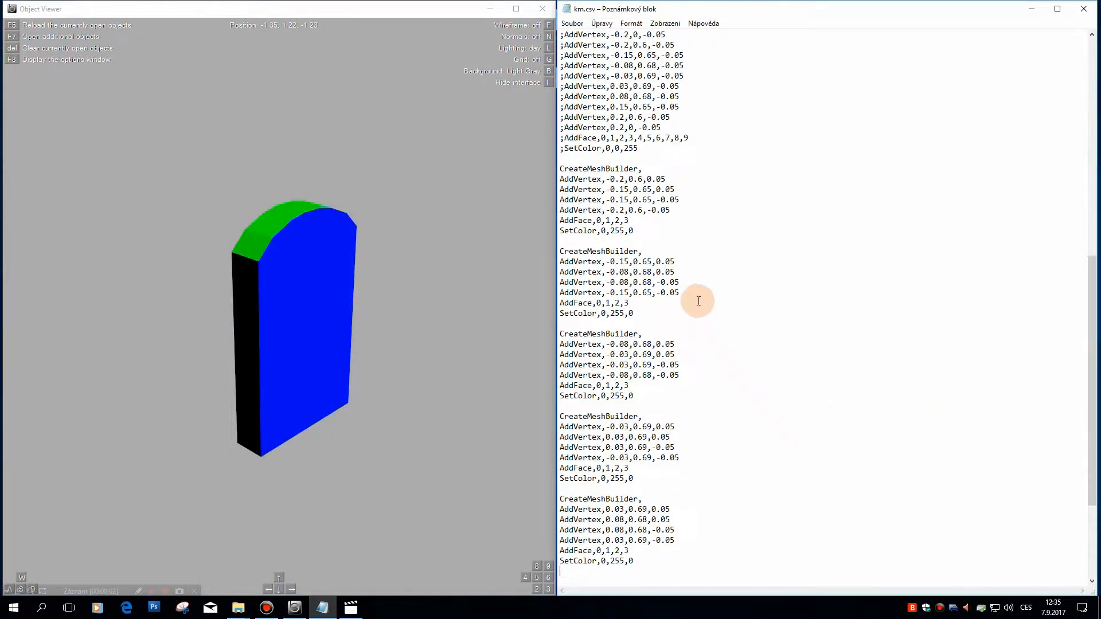
scroll(698, 301, up, 1)
drag(559, 199, 654, 577)
scroll(642, 252, down, 6)
click(800, 507)
click(410, 374)
drag(410, 373, 352, 370)
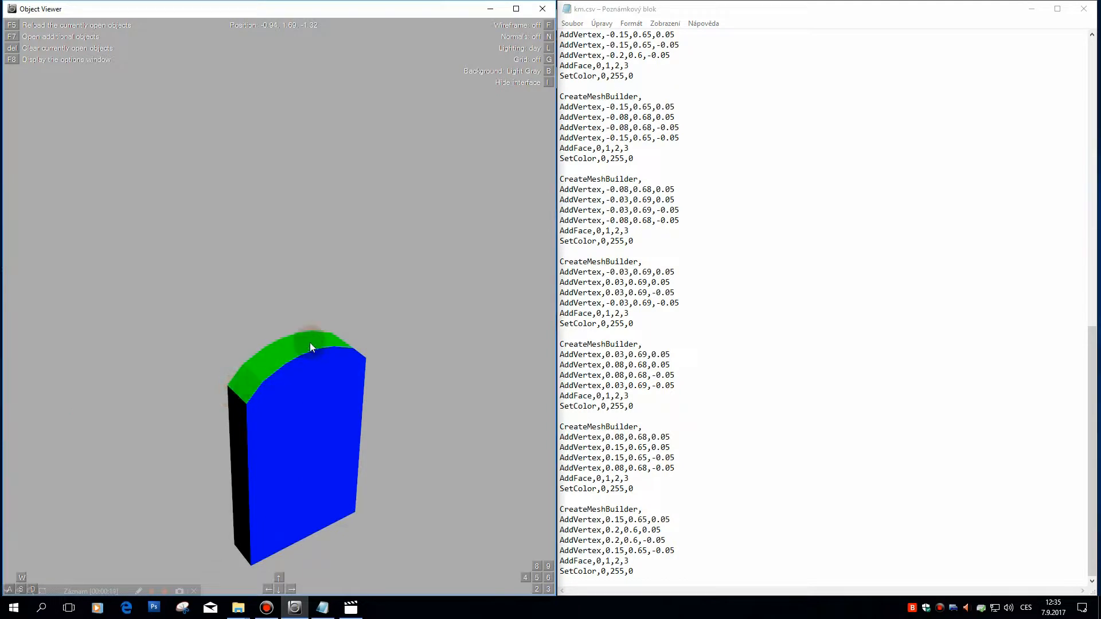
drag(354, 332, 418, 316)
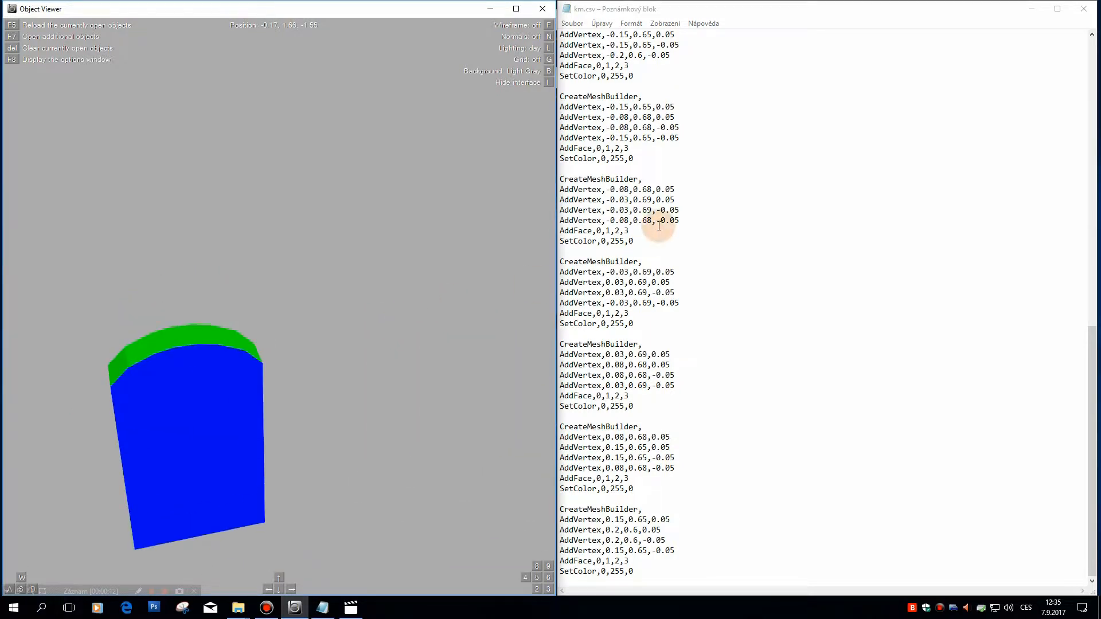
click(573, 158)
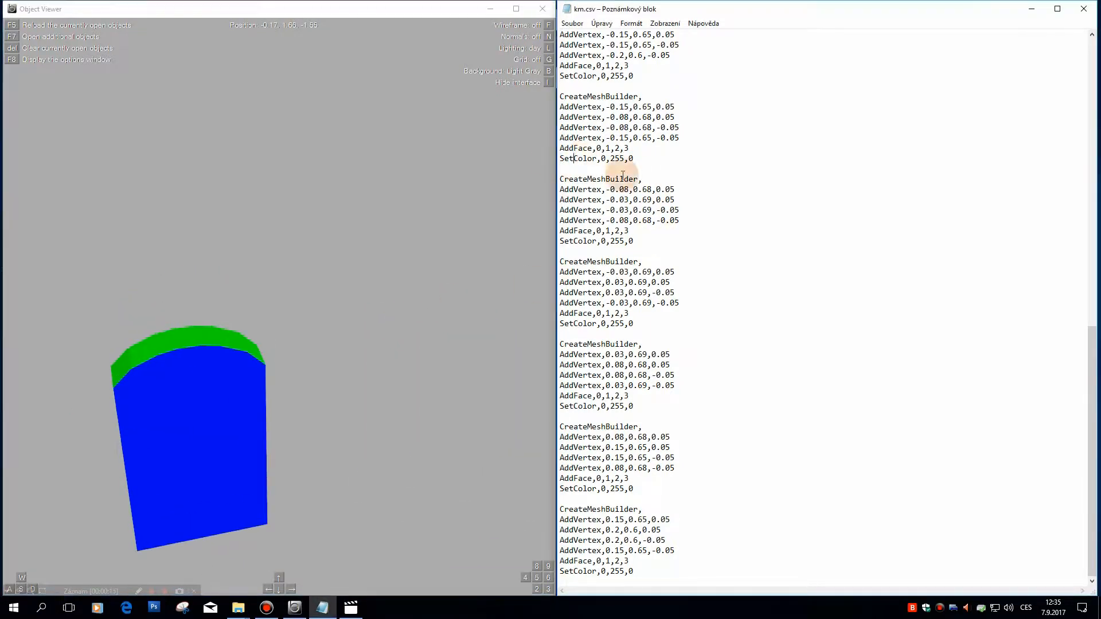
scroll(638, 184, up, 2)
scroll(625, 149, up, 1)
scroll(628, 155, down, 3)
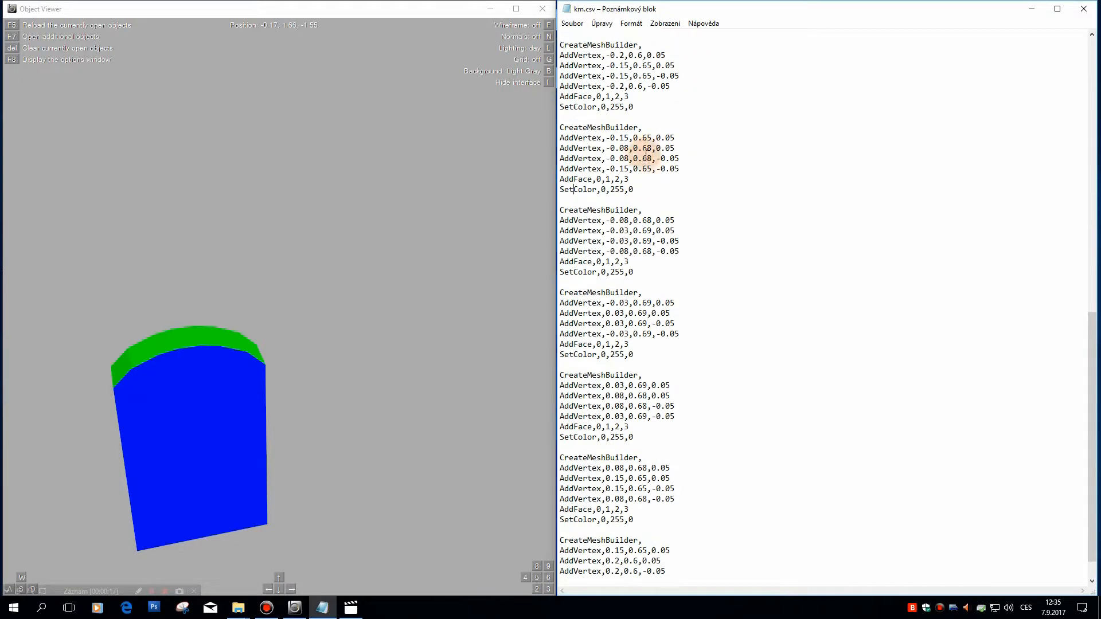
Step: Examine the full green arch of the stone from both sides, close up and from farther away
drag(260, 320, 387, 283)
key(w)
key(d)
key(w)
key(a)
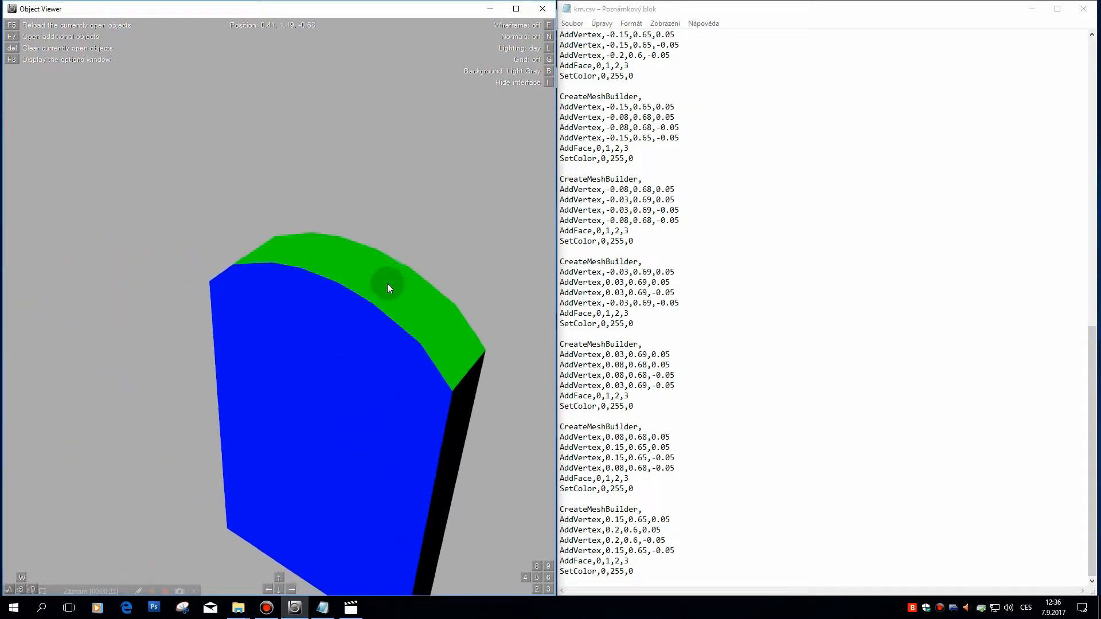
key(a)
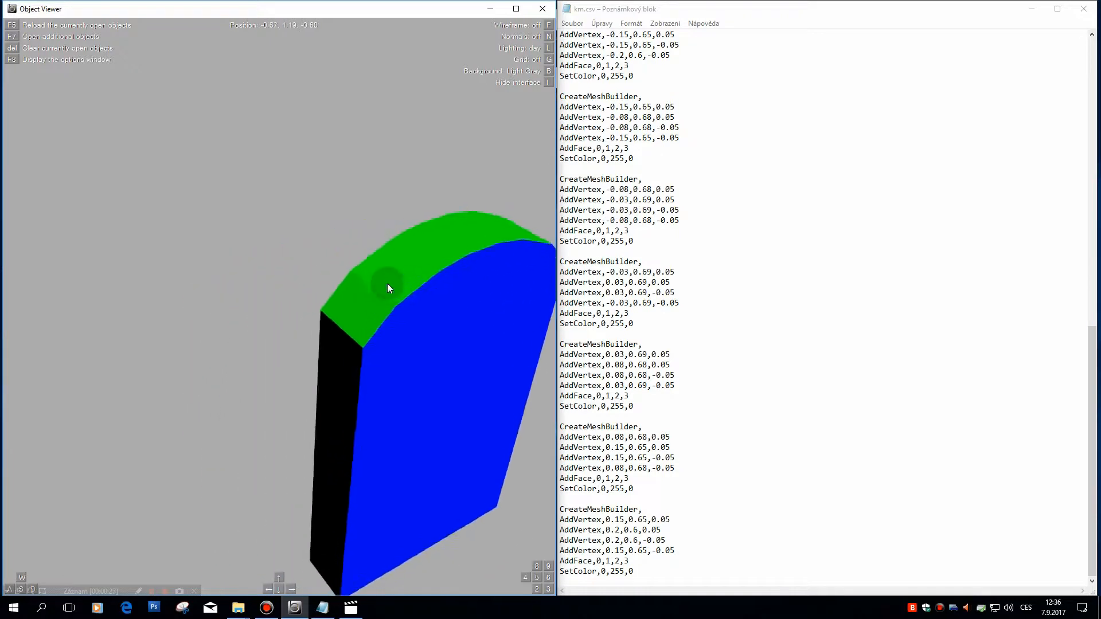
key(w)
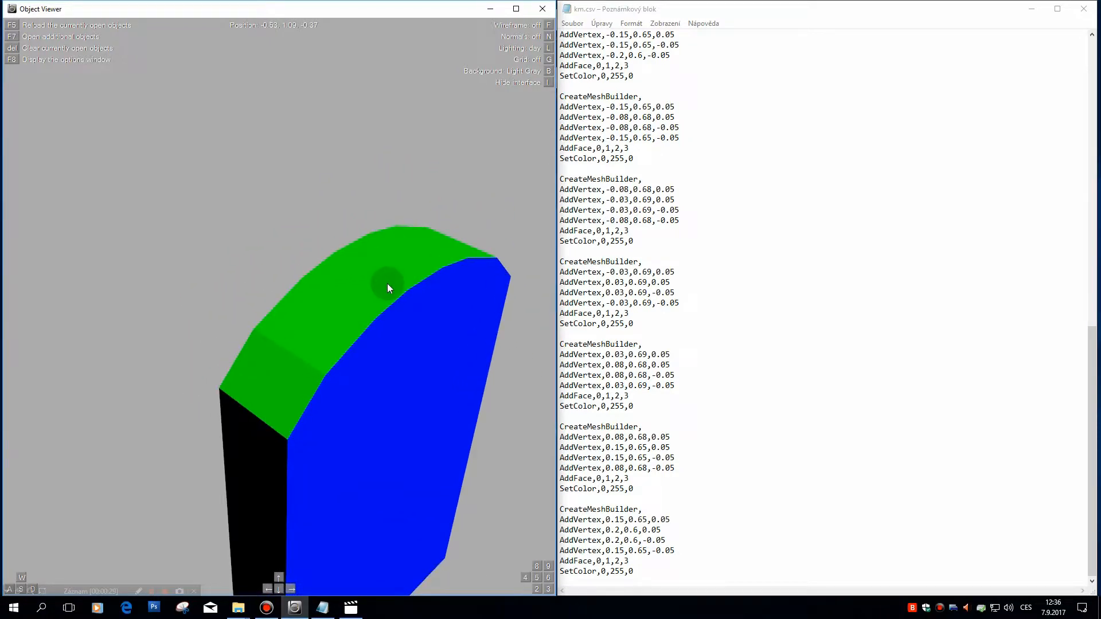
key(s)
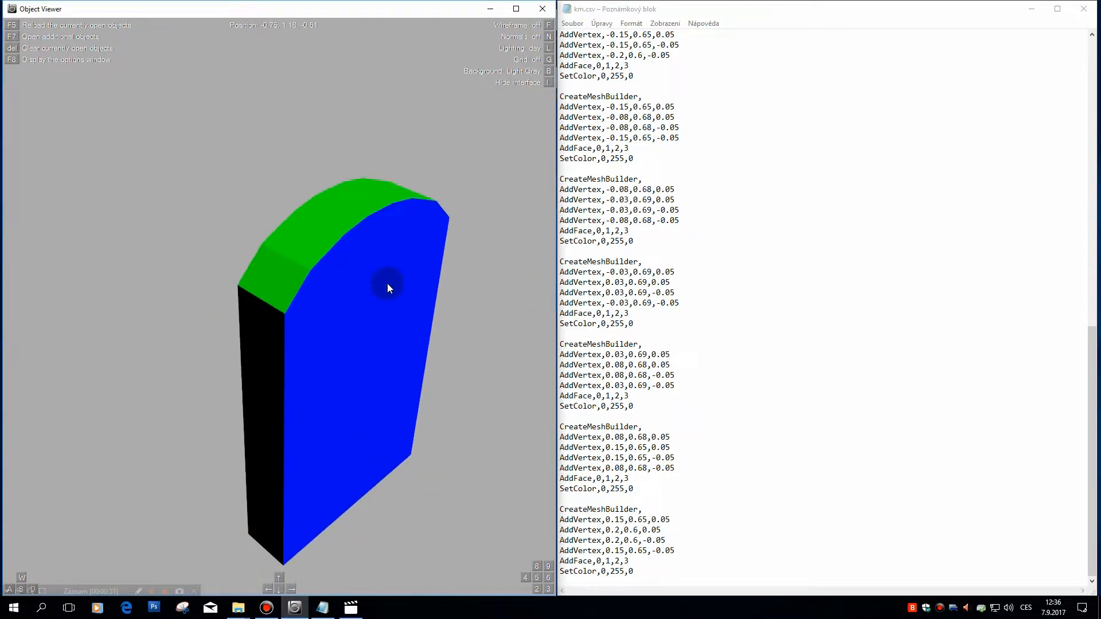
key(s)
key(s)
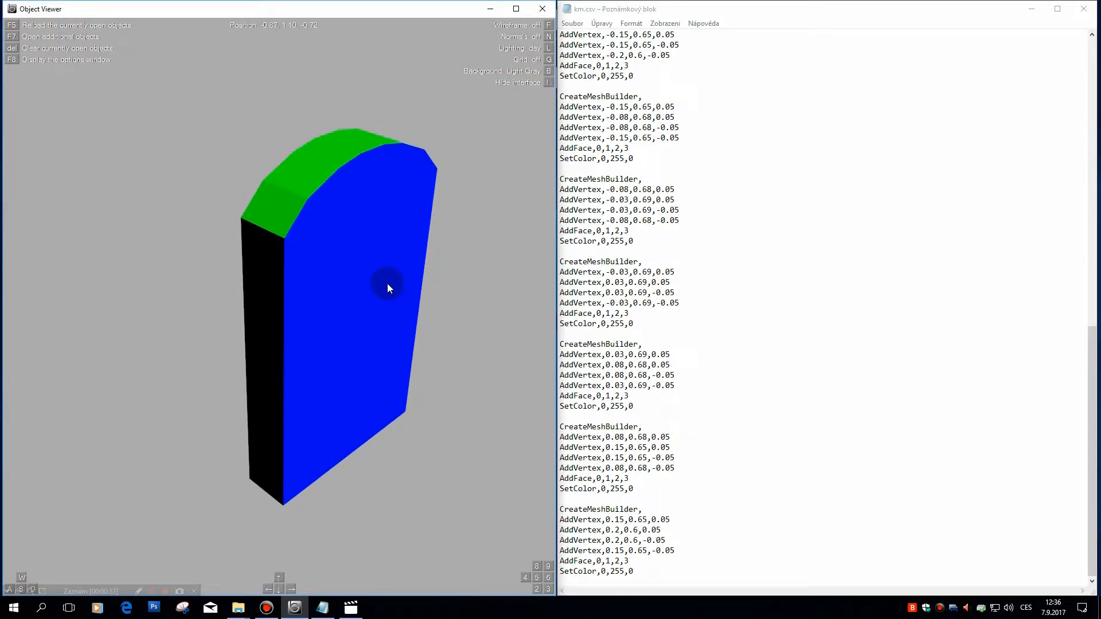
Step: Inspect how the black side, blue front and green arch of the stone meet from several angles
key(d)
key(d)
key(Left)
key(d)
key(Left)
key(a)
drag(387, 283, 326, 272)
drag(340, 274, 340, 274)
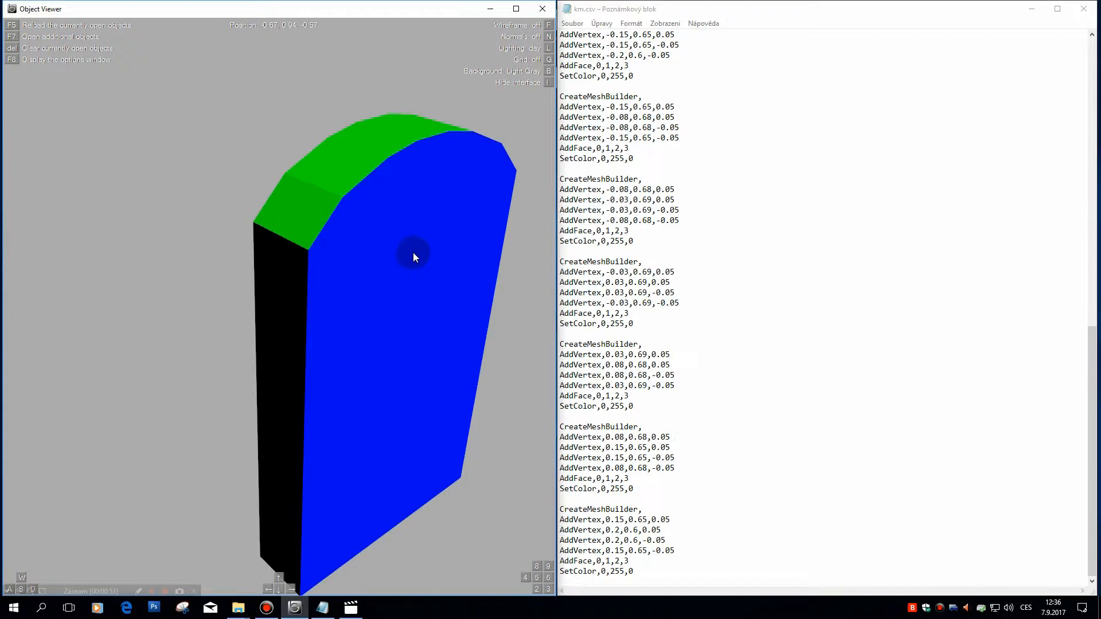
drag(383, 332, 385, 332)
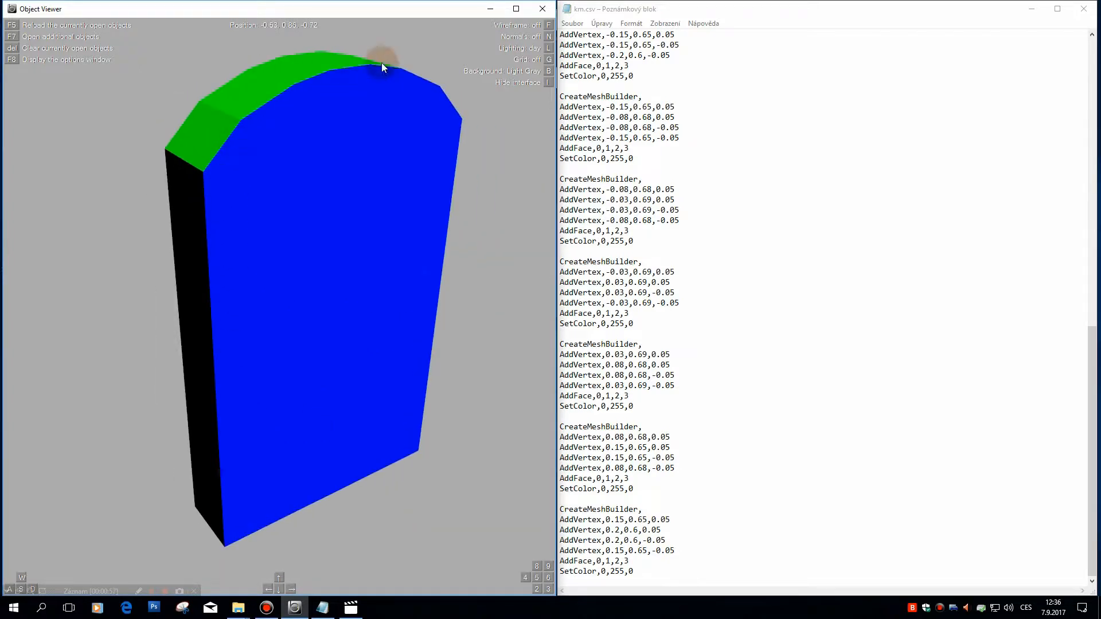
drag(462, 506, 117, 266)
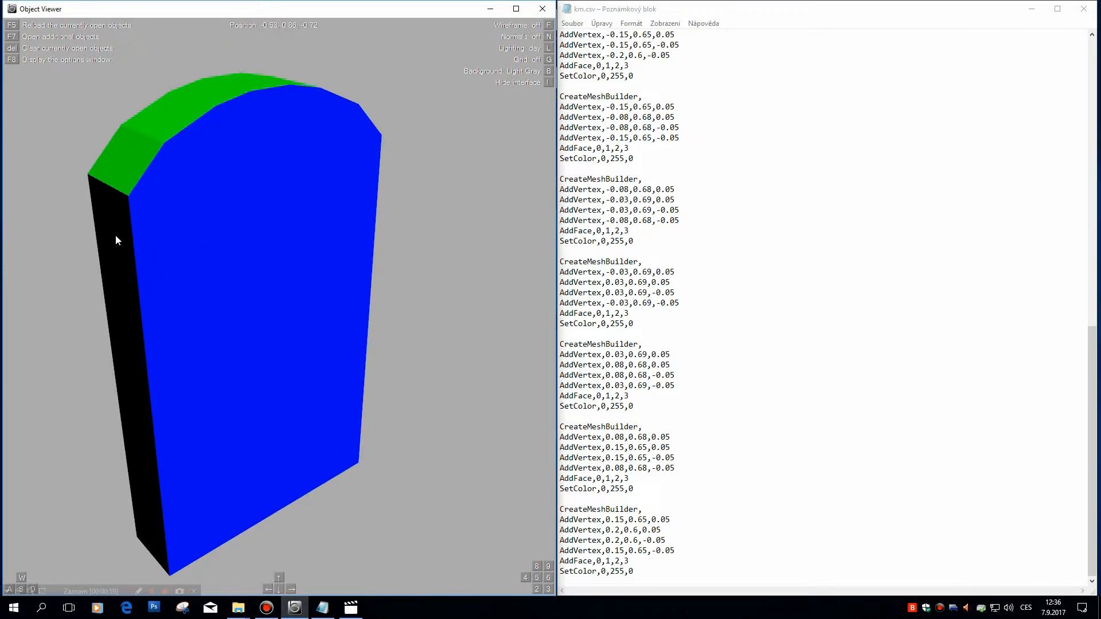
drag(211, 213, 345, 325)
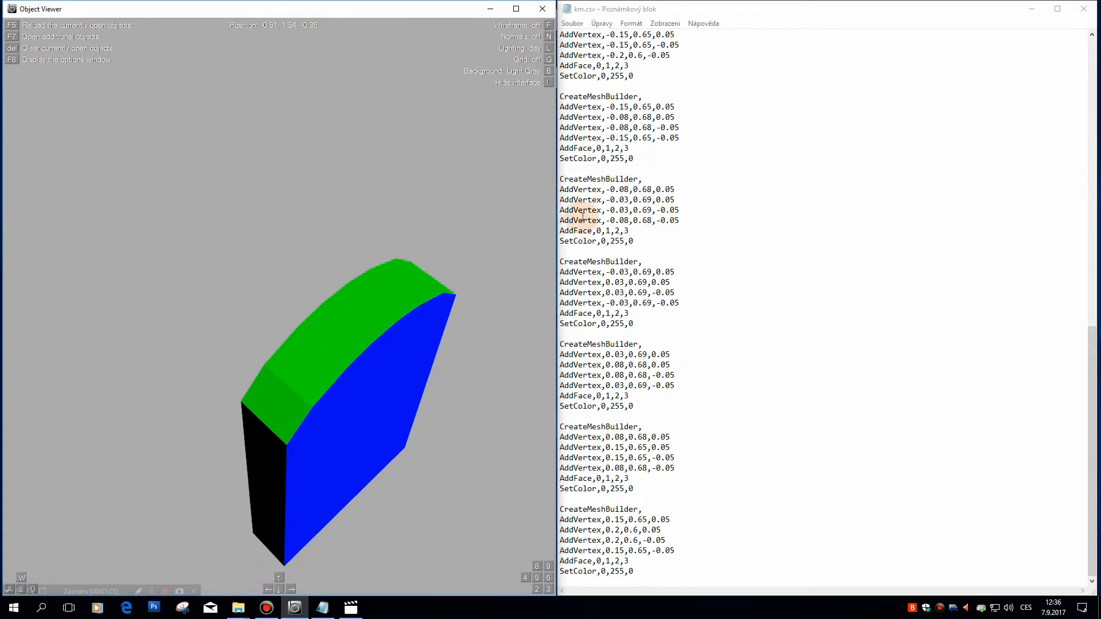
Step: Delete the commented-out front-face block from km.csv and put the comment ;;;;;ArchTop above the first green block
scroll(685, 447, up, 6)
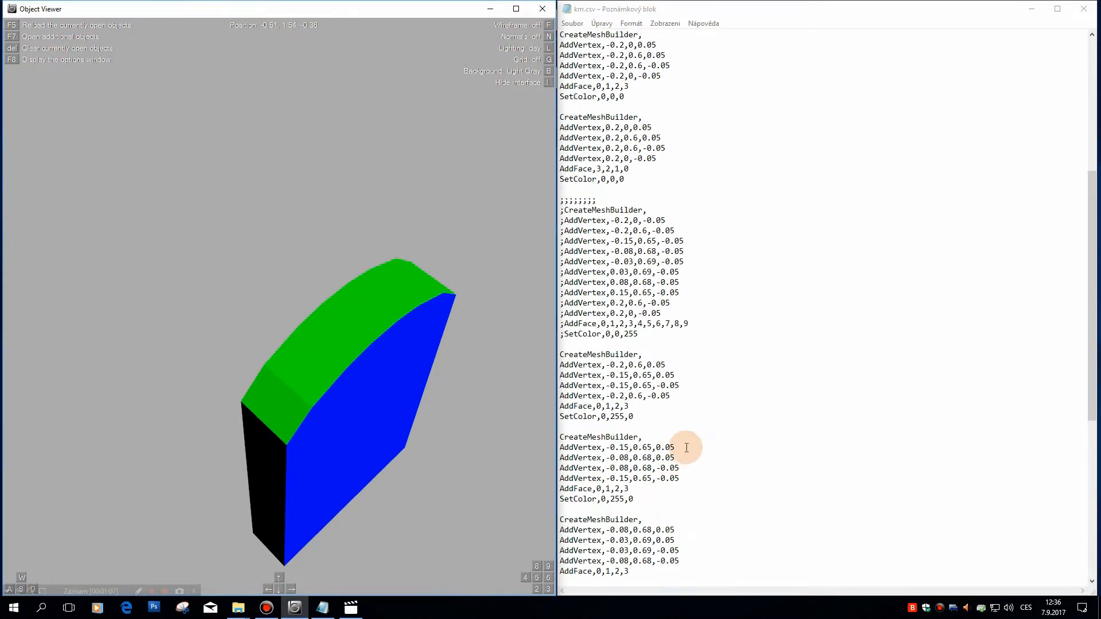
scroll(631, 356, up, 4)
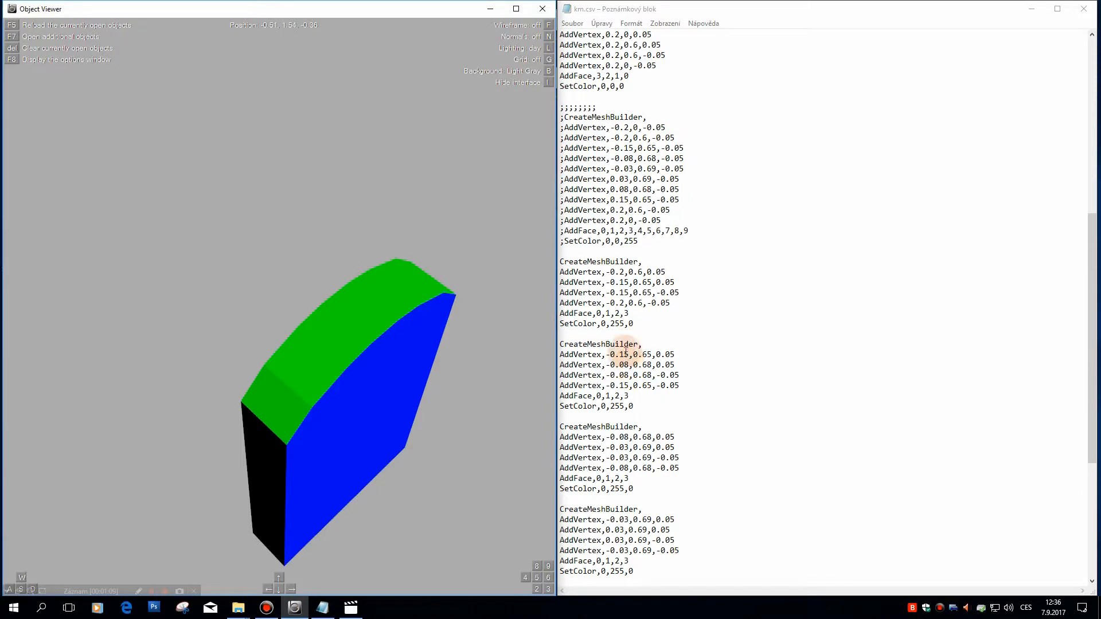
drag(660, 302, 541, 172)
key(Delete)
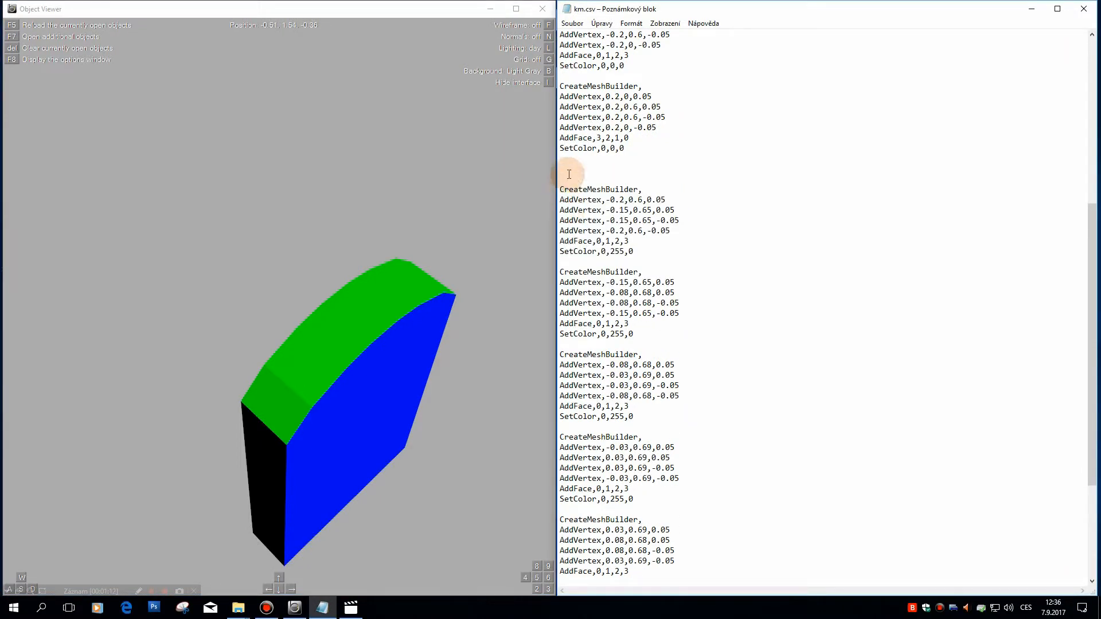
key(Delete)
text(;)
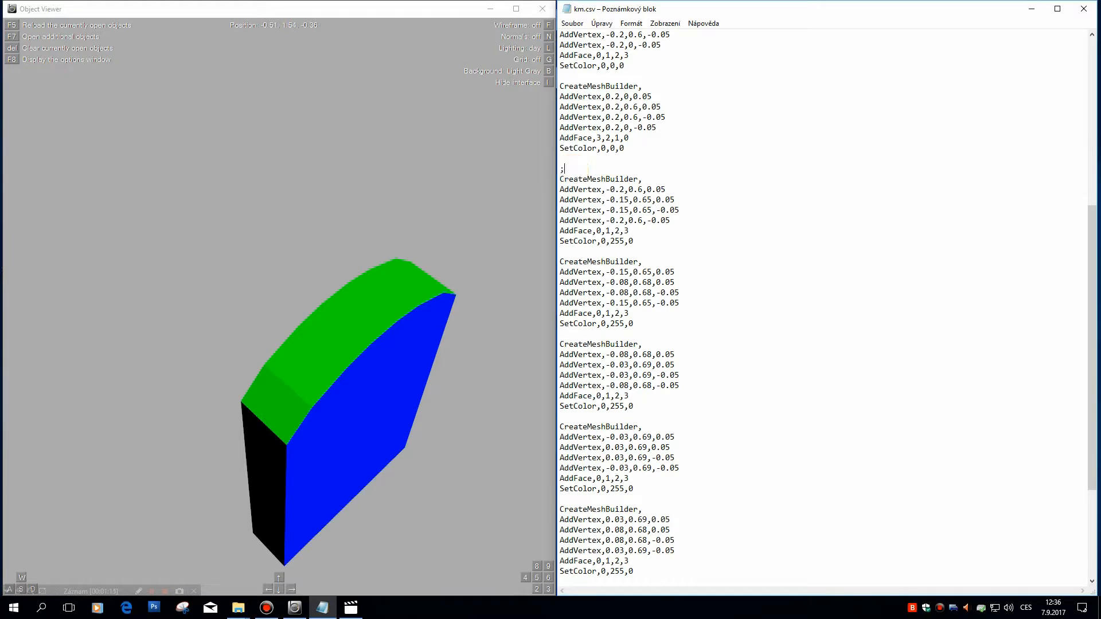
text(;;;;ArchTop)
Step: Insert the comment line ;;;;Side above the first black side-face block
scroll(664, 172, up, 6)
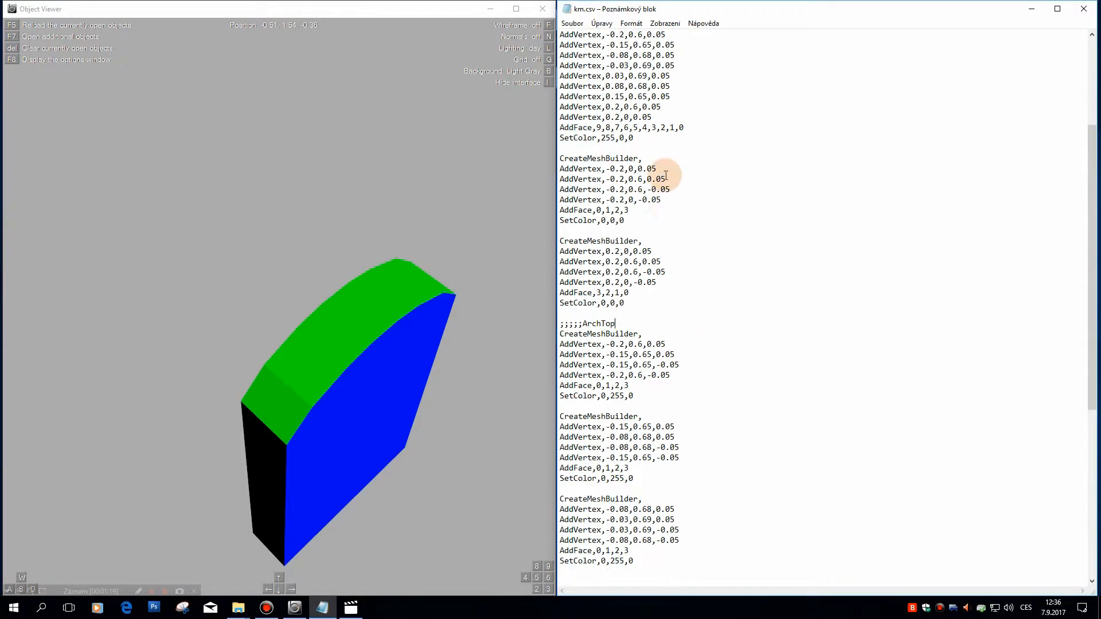
click(600, 180)
key(Return)
text(;)
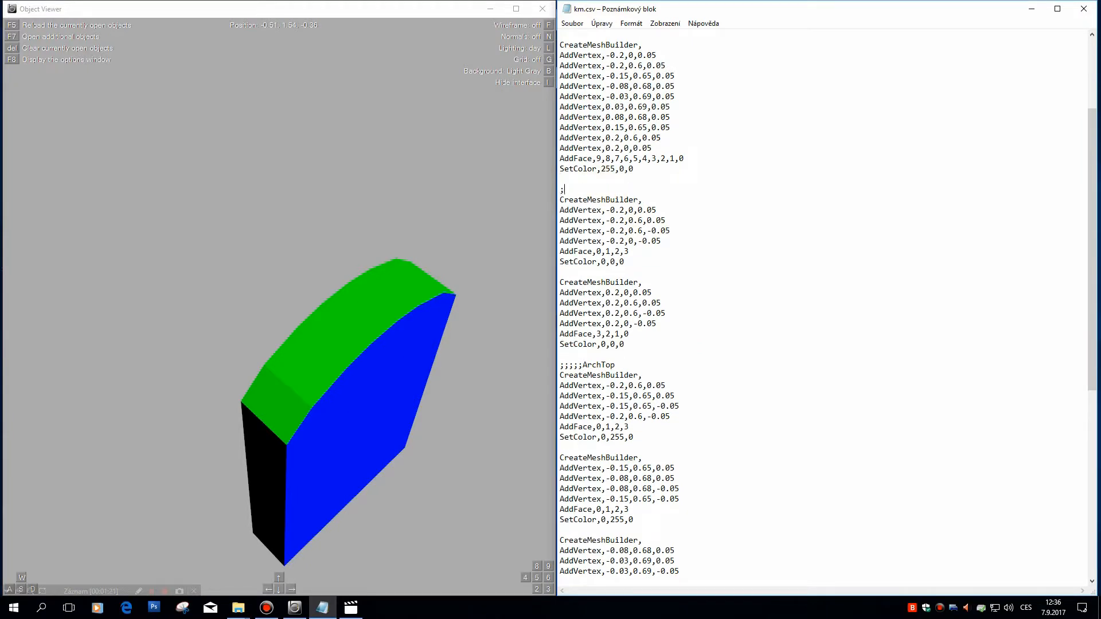
text(;;;Side)
Step: Add the comment line ;;;;;Front above the blue front-face block at the beginning of the file
scroll(625, 218, up, 4)
click(561, 36)
key(Return)
key(Up)
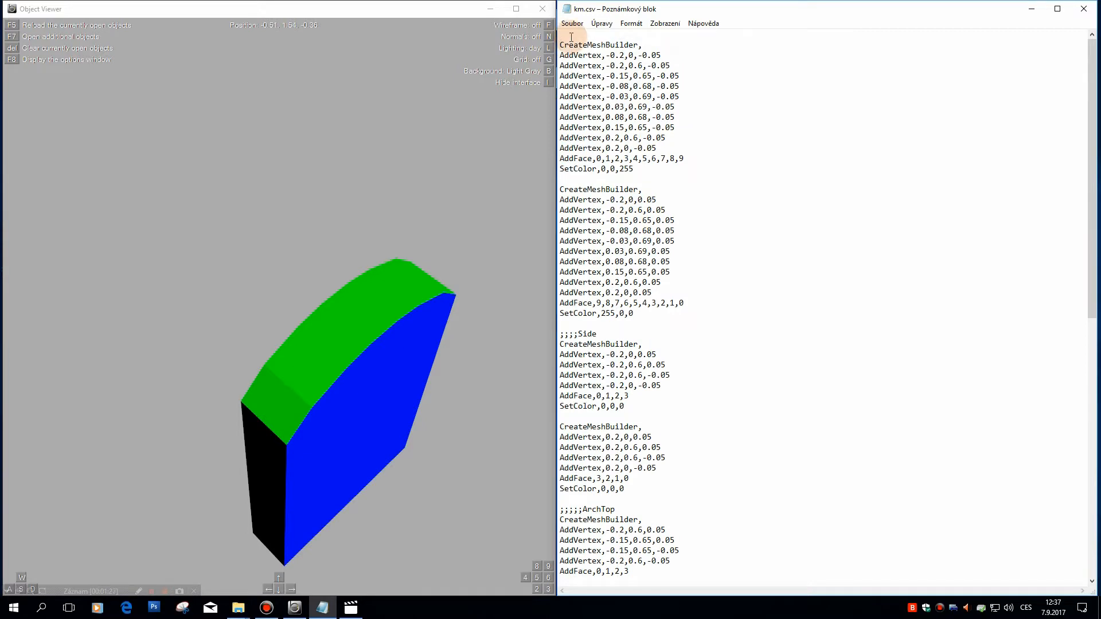
text(+)
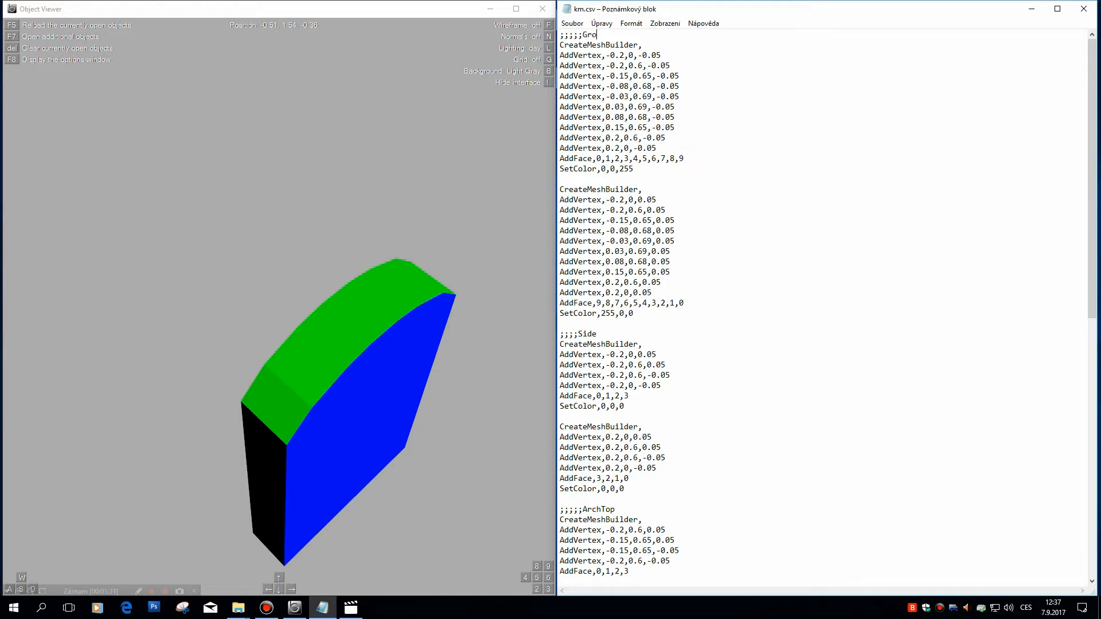
double_click(584, 35)
key(ctrl+c)
Step: Insert the comment line ;;;;;Back above the red back-face block
click(606, 180)
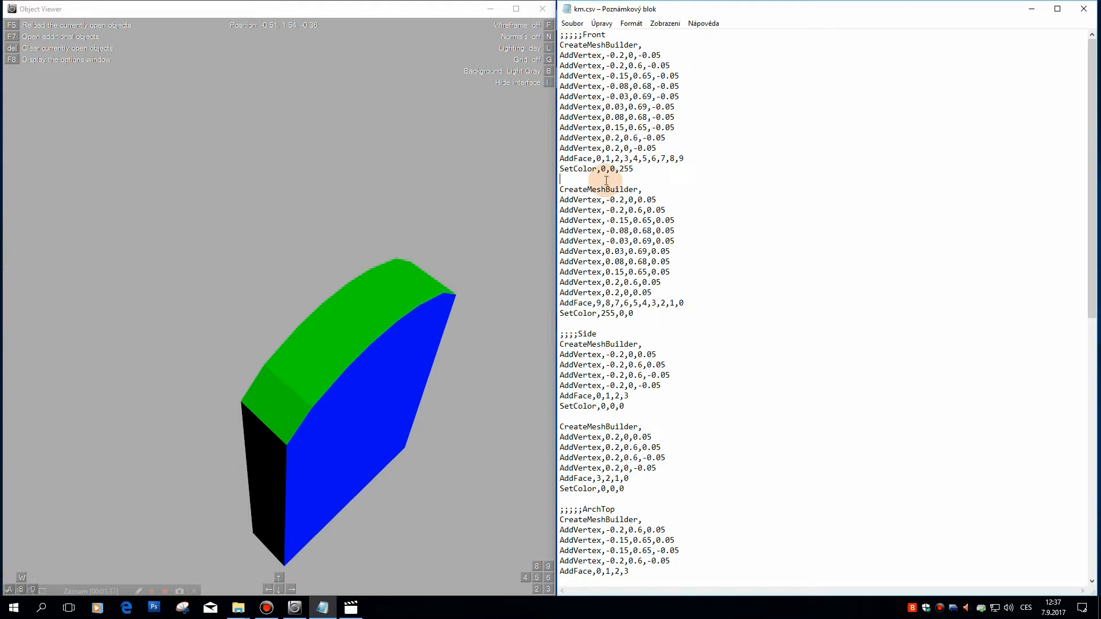
key(Return)
key(ctrl+v)
key(BackSpace)
key(BackSpace)
key(BackSpace)
key(BackSpace)
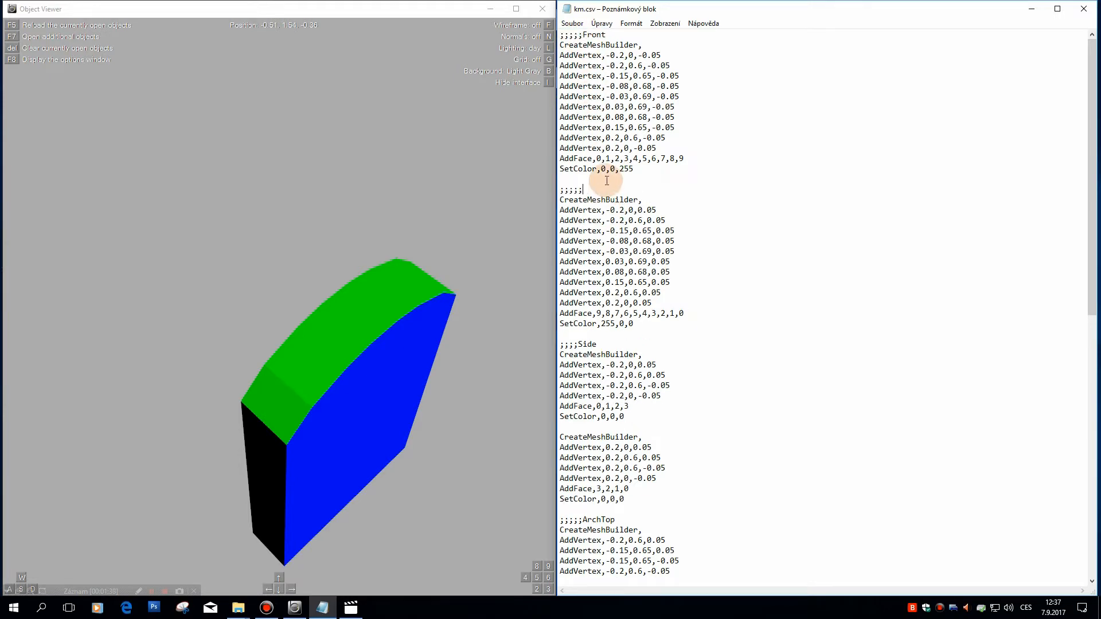
text(Back)
Step: Save km.csv, check its final green block, and save the file again
click(572, 23)
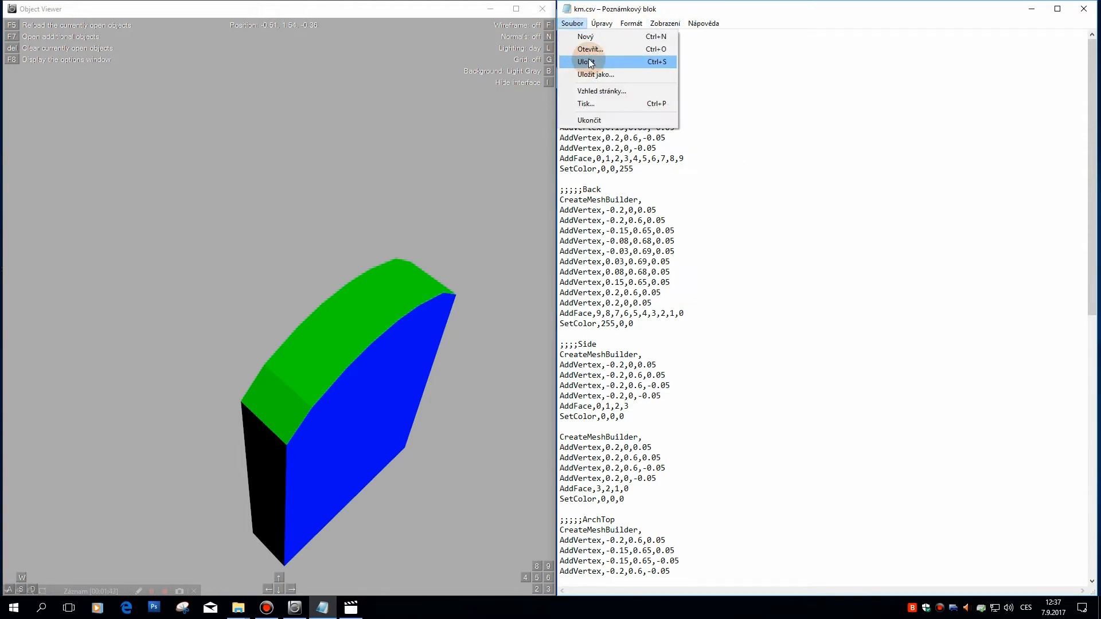
click(587, 60)
scroll(743, 259, down, 11)
scroll(742, 259, down, 6)
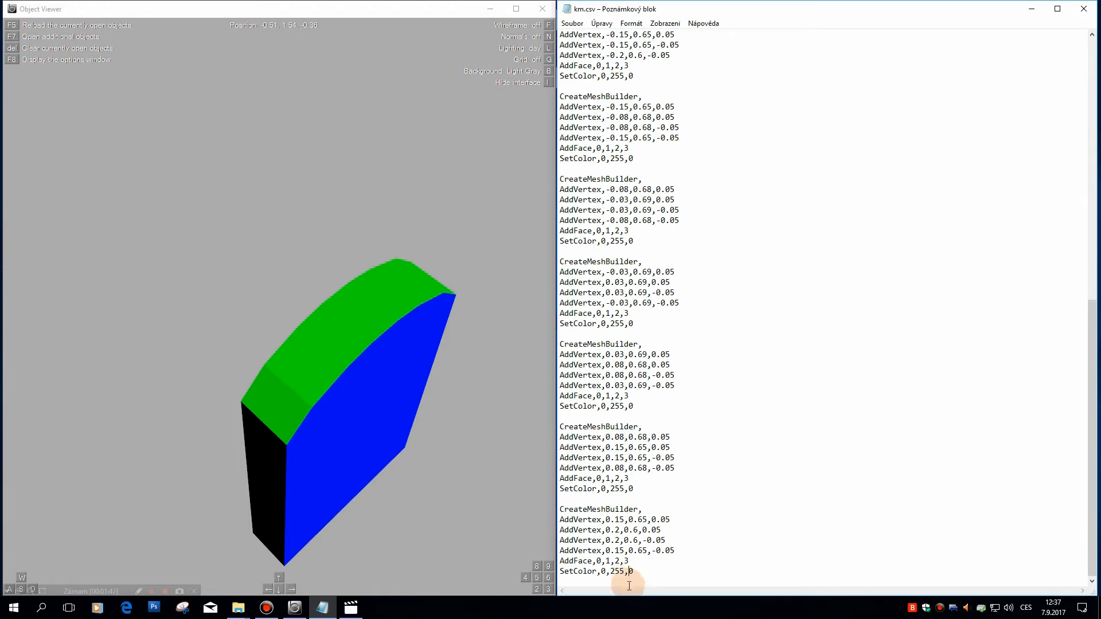
click(682, 580)
click(570, 24)
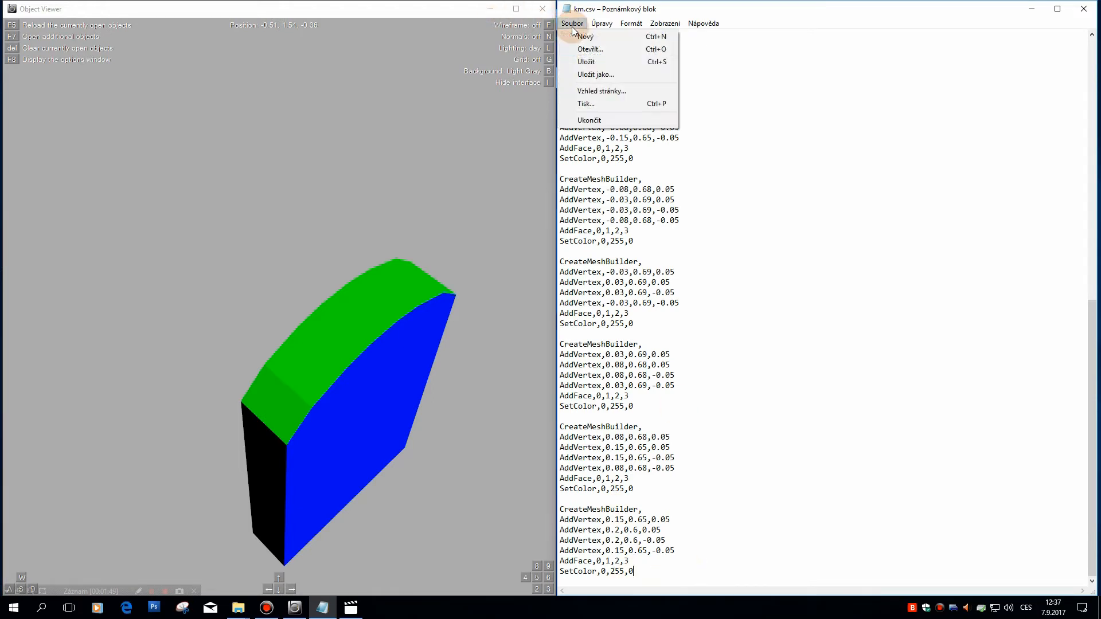
click(594, 63)
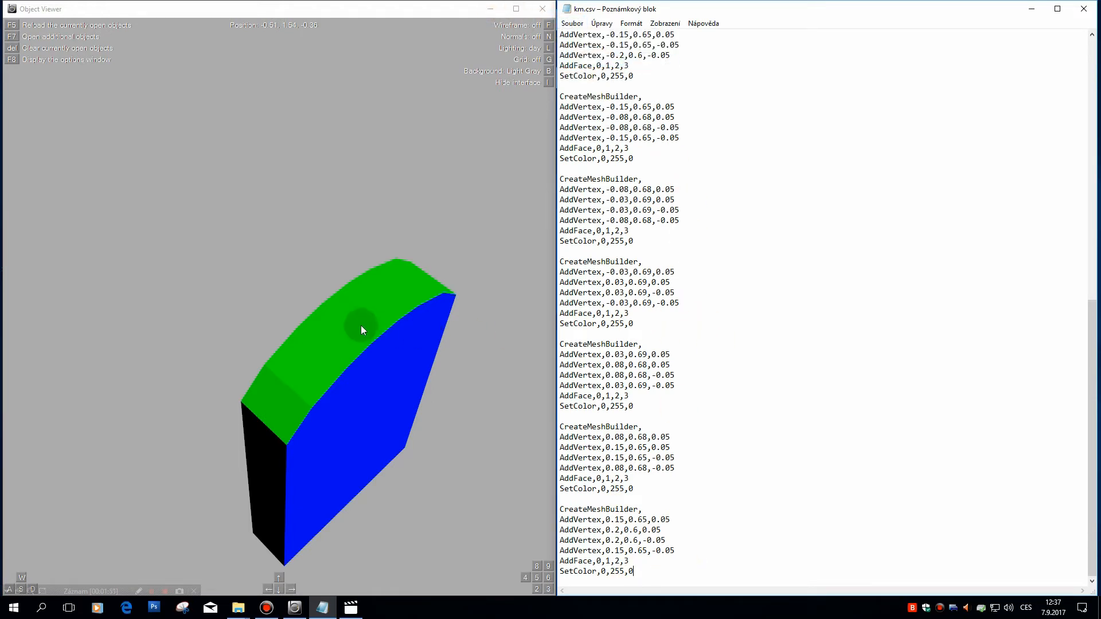